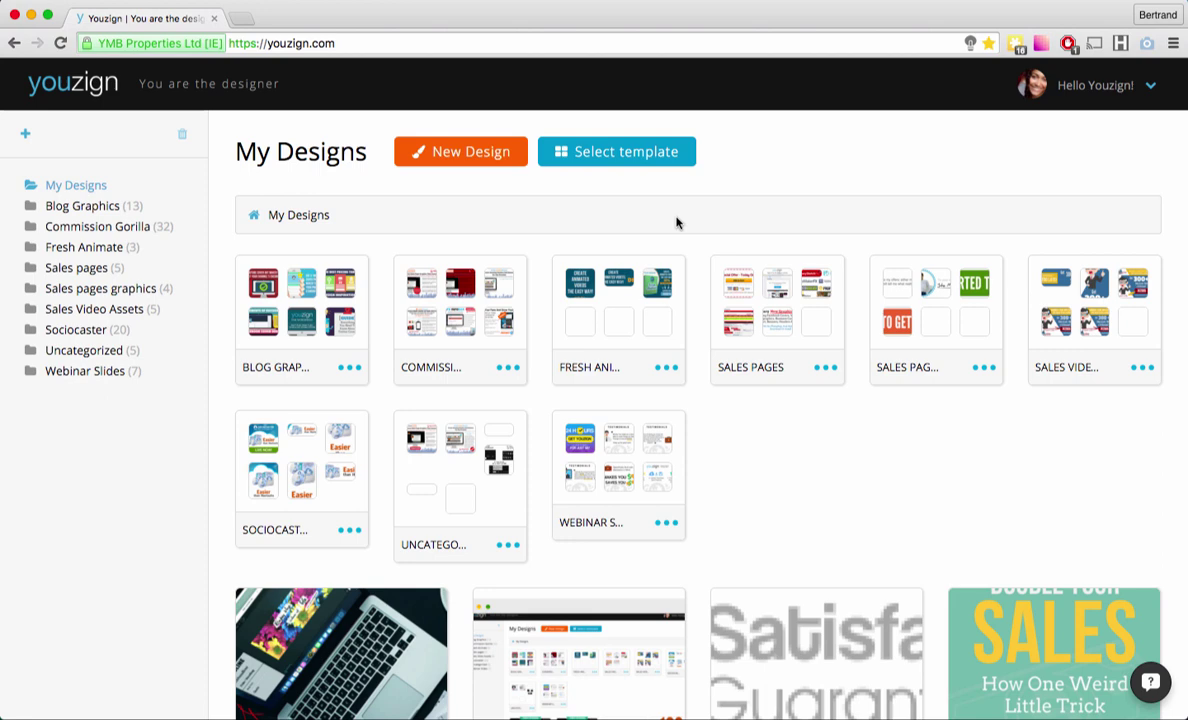
Browse the New Design canvas presets, Custom Size 1000x1000 to Headers 900x200, and close without creating.
scroll(676, 222, down, 5)
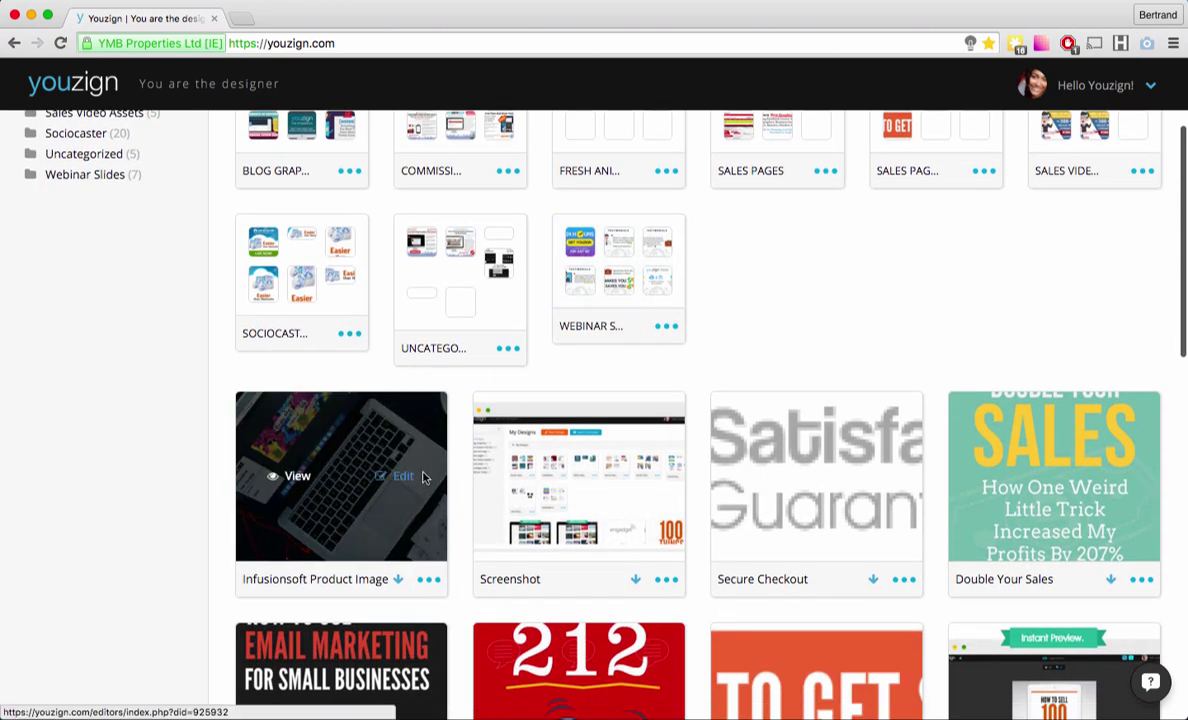
scroll(672, 522, down, 1)
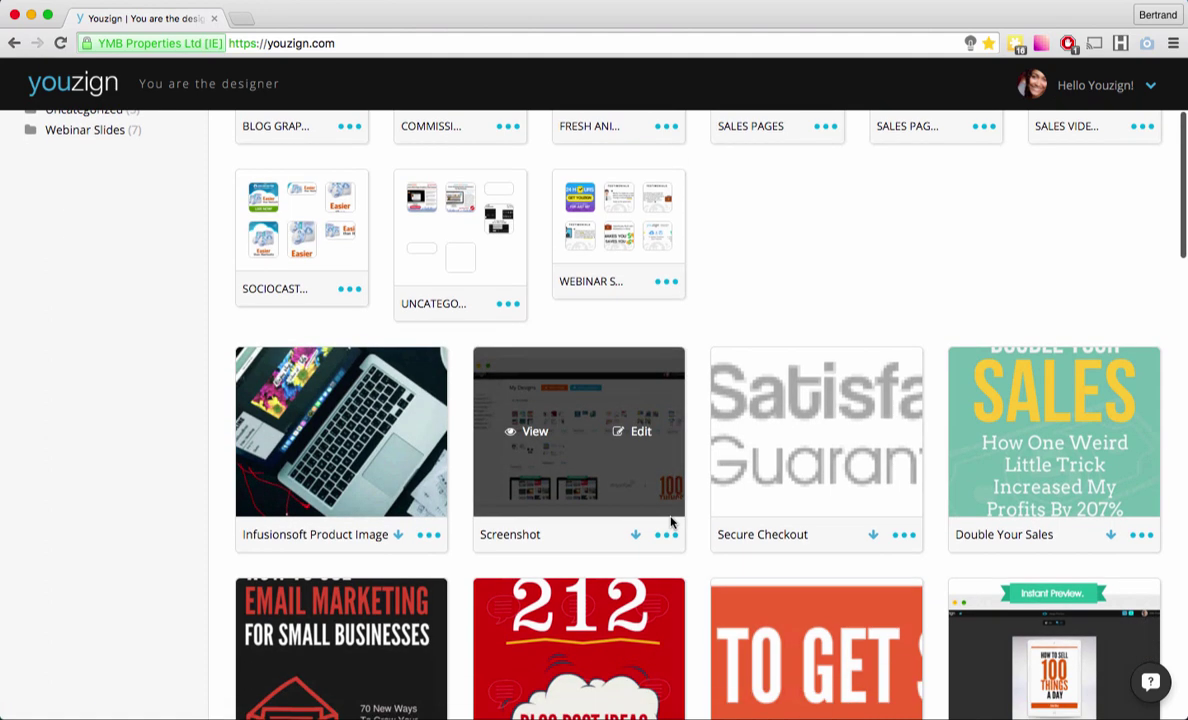
scroll(672, 522, up, 4)
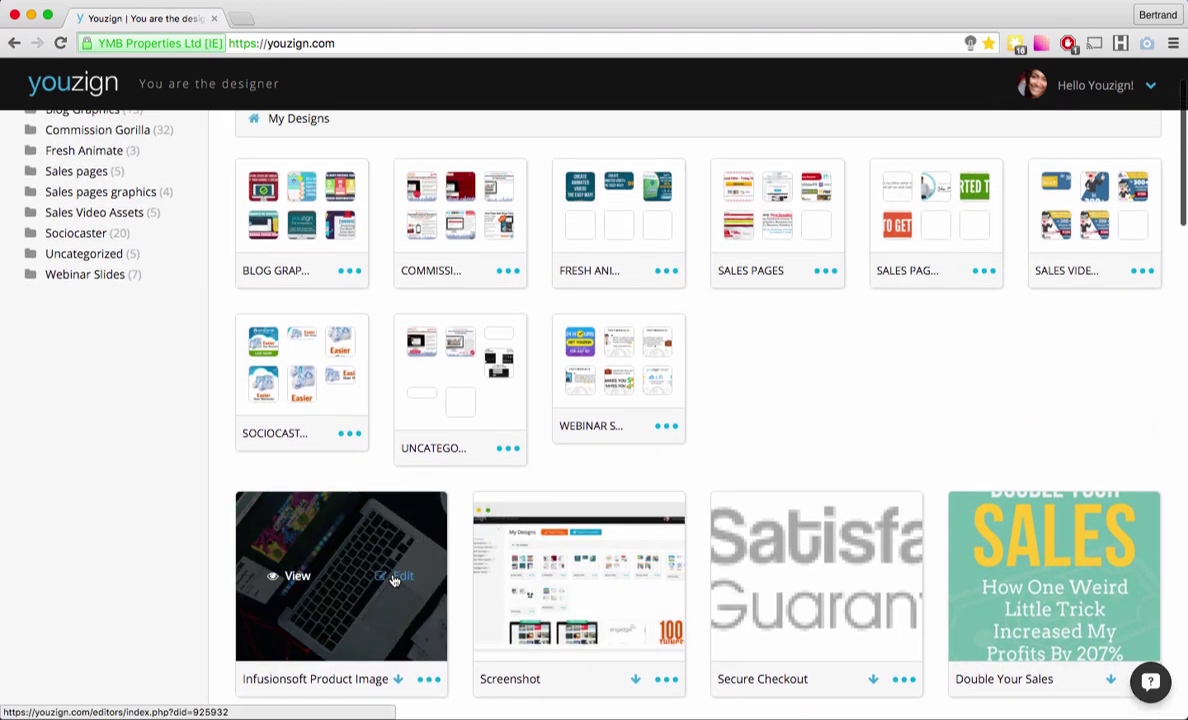
scroll(396, 590, down, 4)
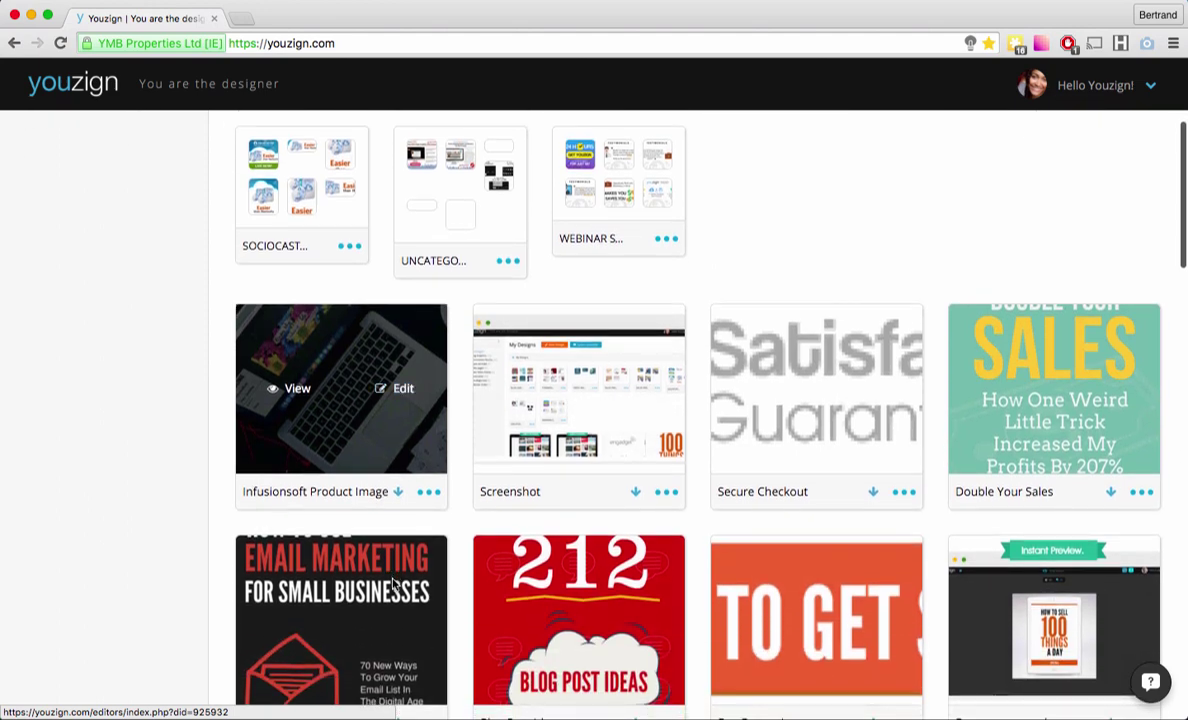
scroll(398, 630, up, 5)
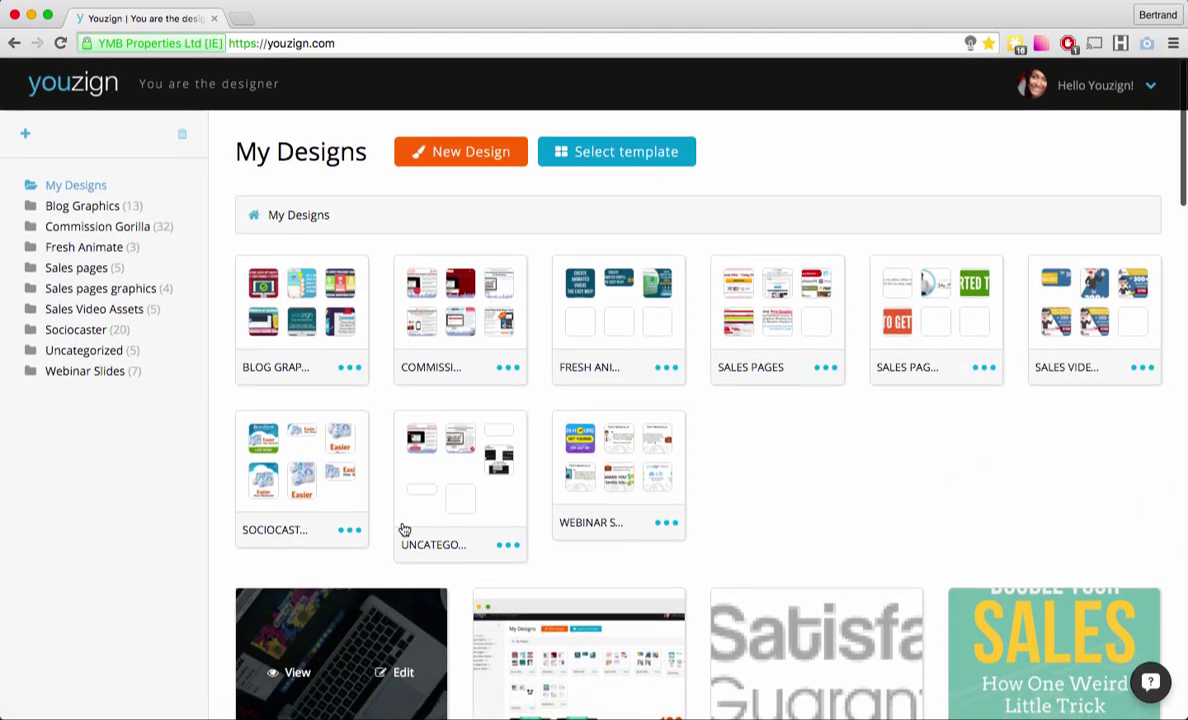
click(448, 155)
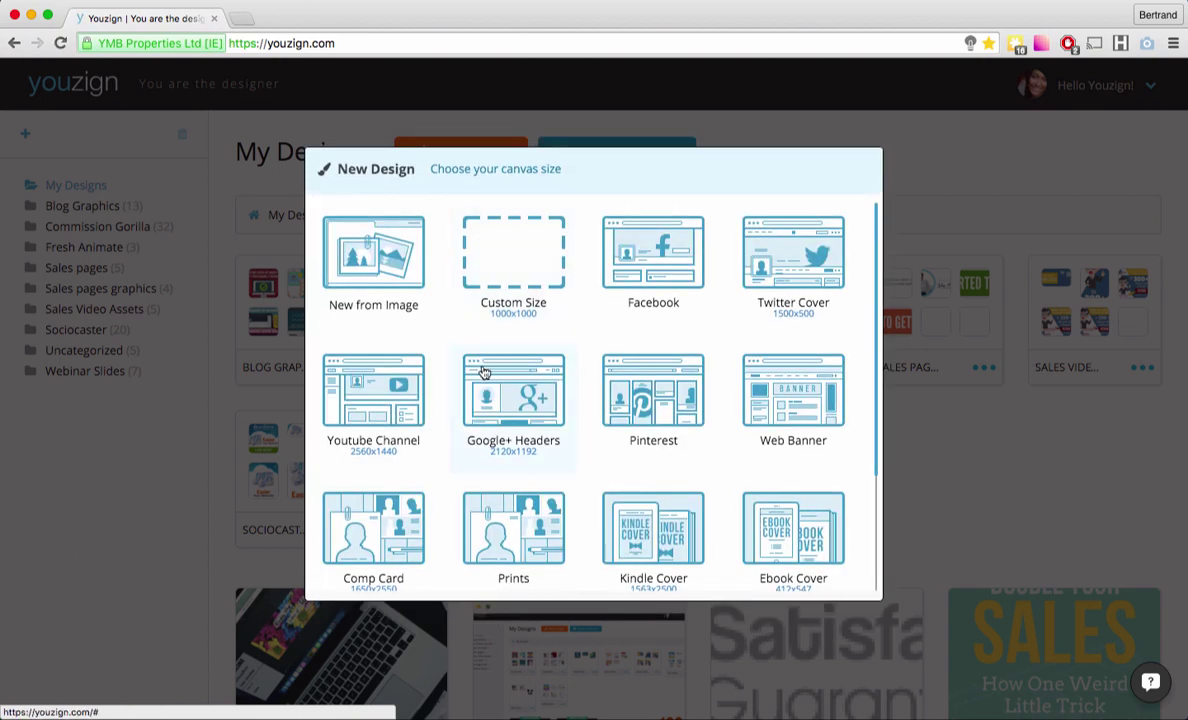
scroll(643, 522, down, 2)
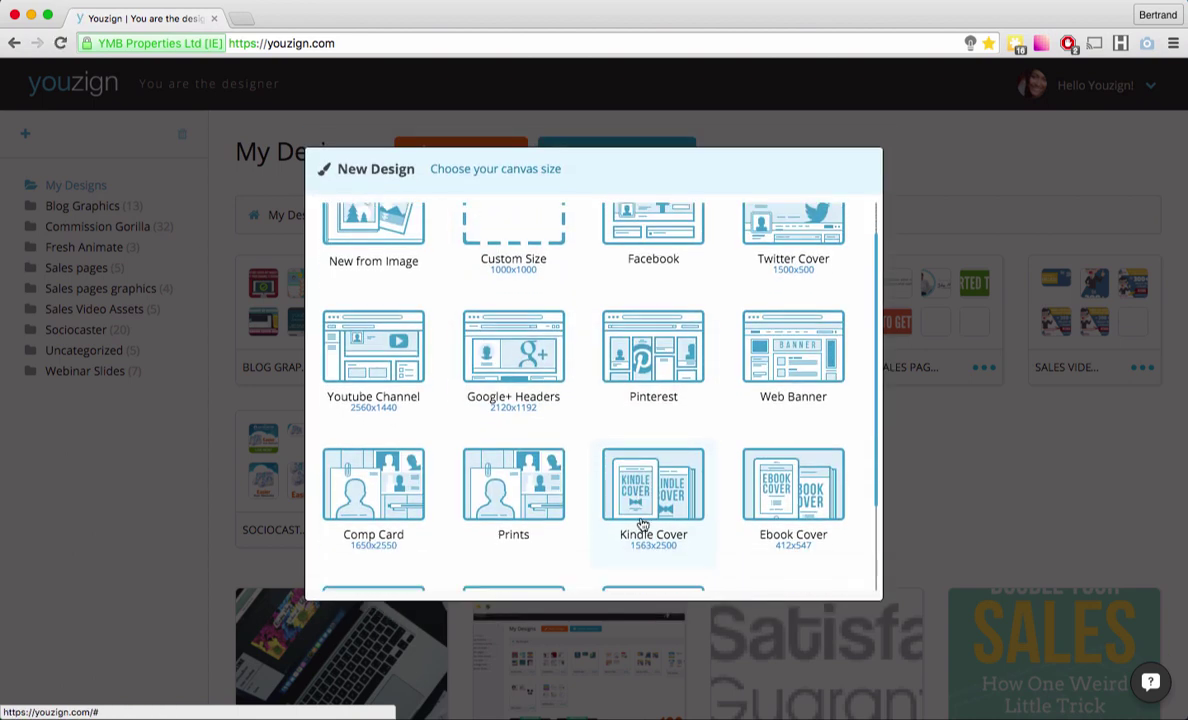
scroll(643, 524, down, 5)
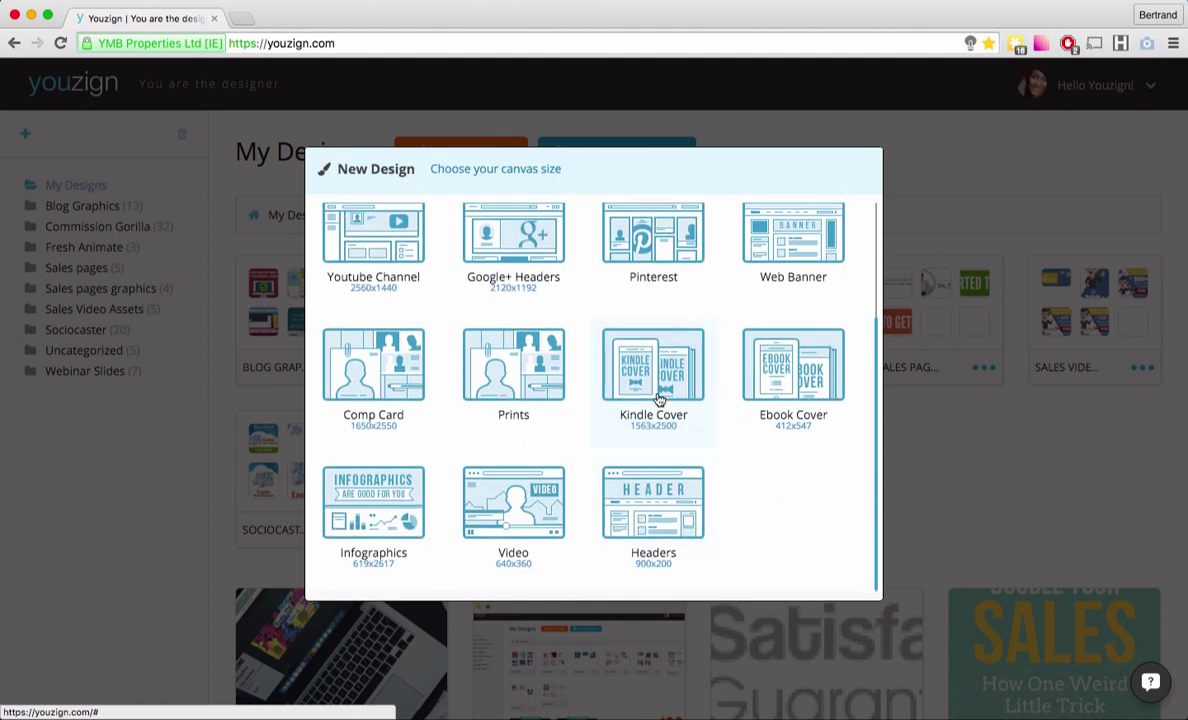
click(932, 487)
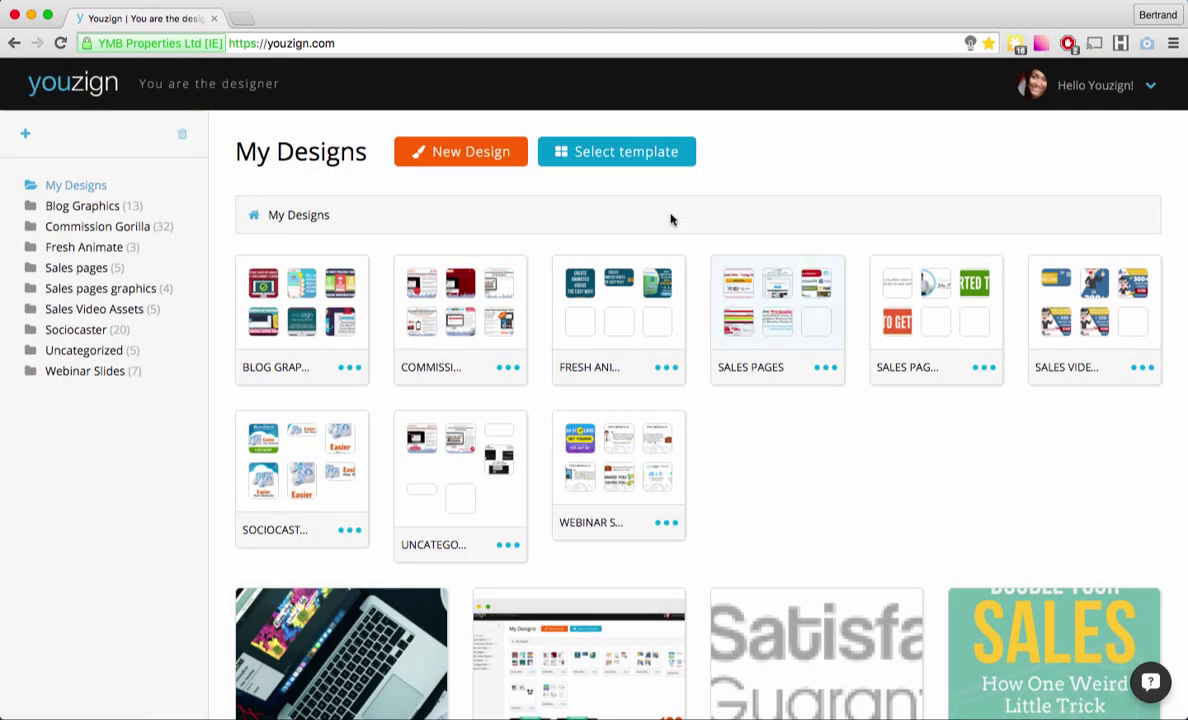
Preview the Lead Magnet 100 Things ebook cover template, then start a design from it.
click(581, 154)
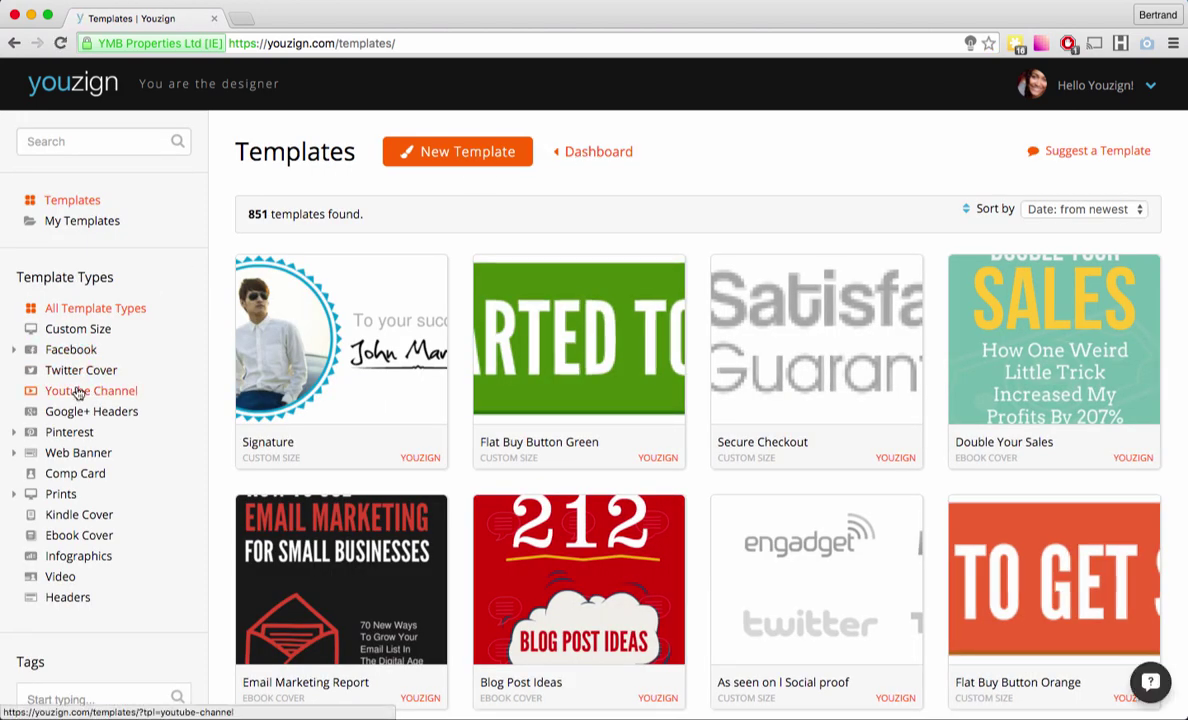
scroll(77, 390, down, 5)
scroll(77, 392, down, 1)
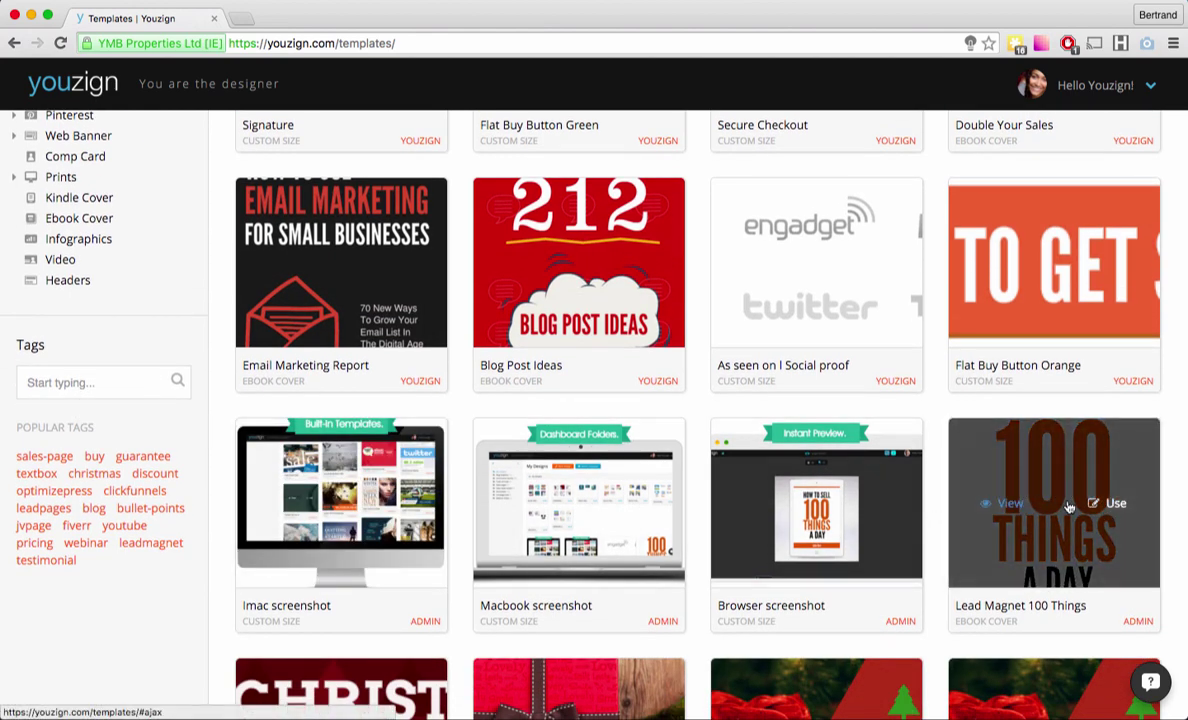
click(1008, 503)
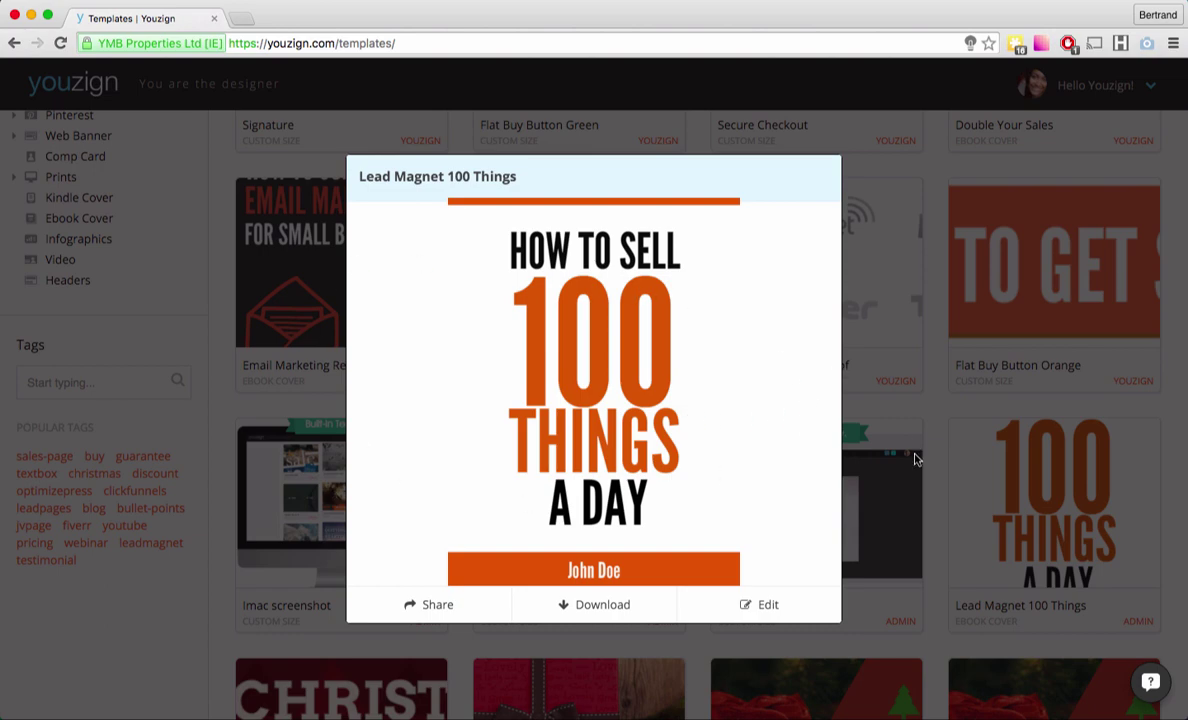
click(928, 495)
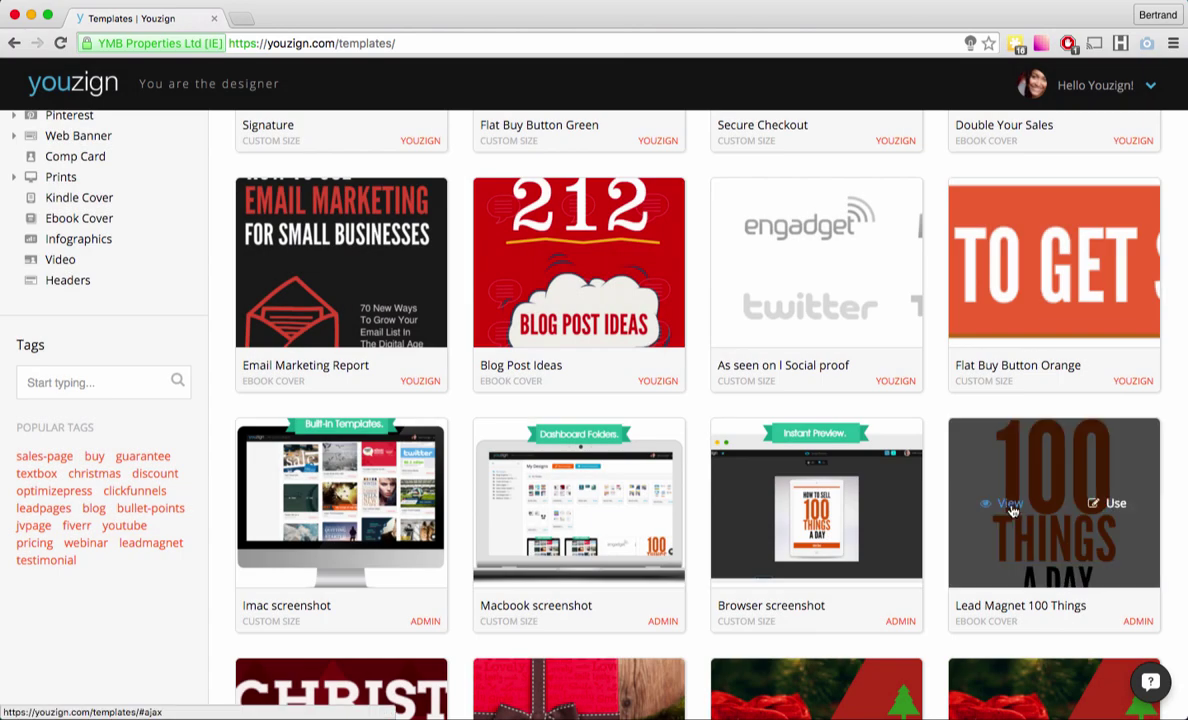
click(1115, 506)
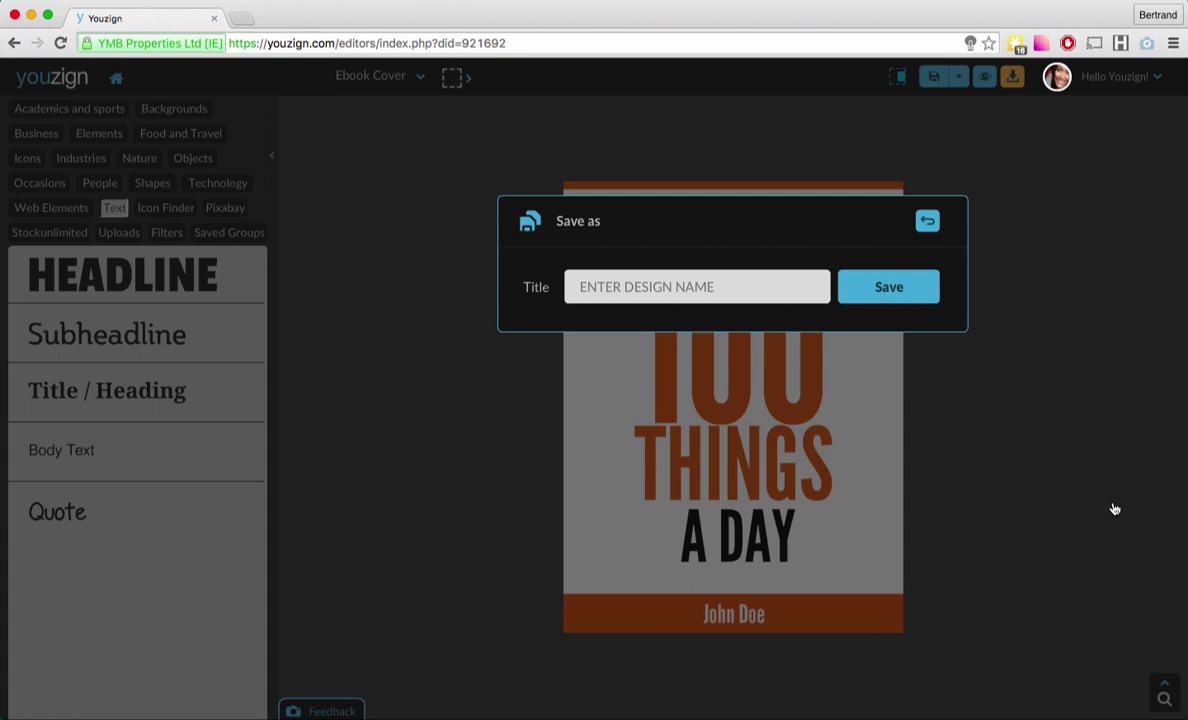
Title the design 'Lead Magnet' in the Save as dialog and save it.
click(648, 286)
text(Lea)
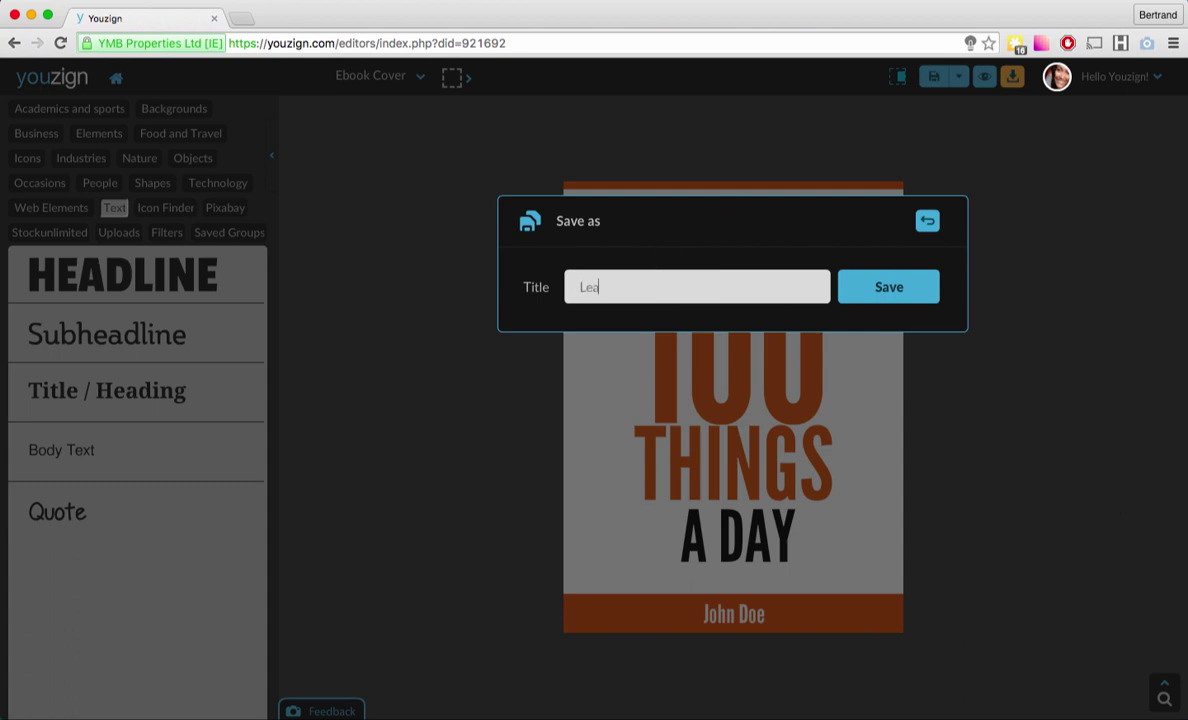
text(d Magnet)
click(890, 285)
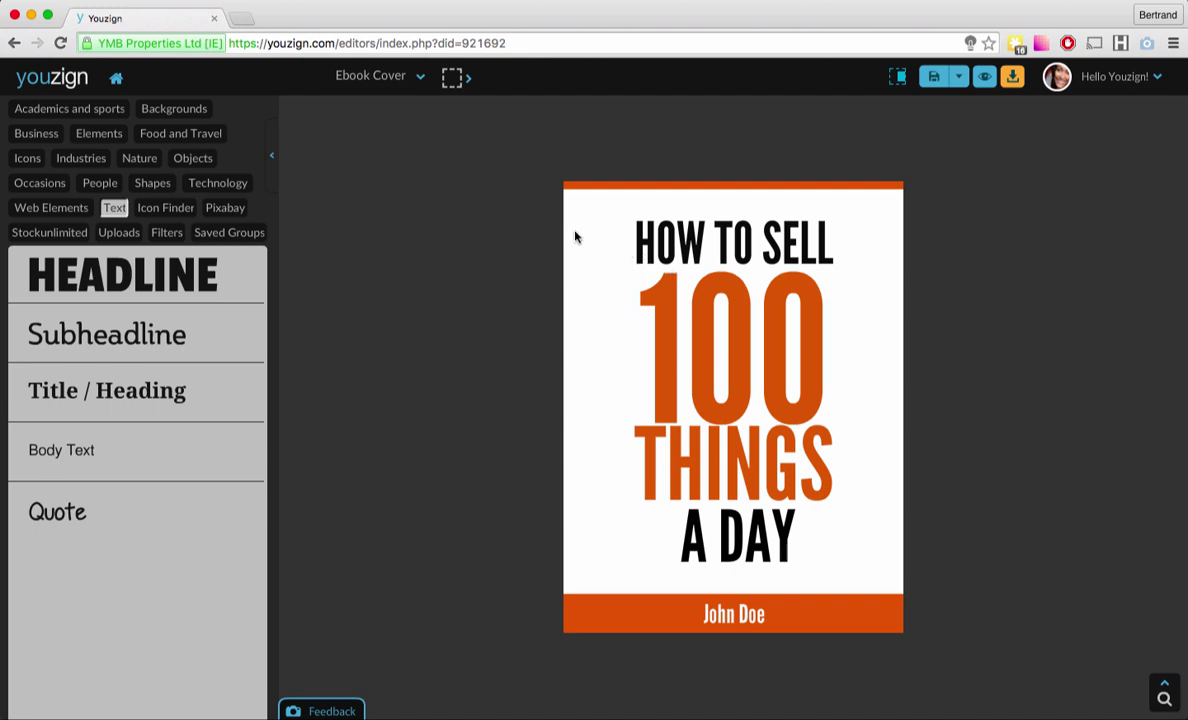
Collapse the element library and preview the cover as 3D and 2D tablet mockups, then return to editing.
click(270, 162)
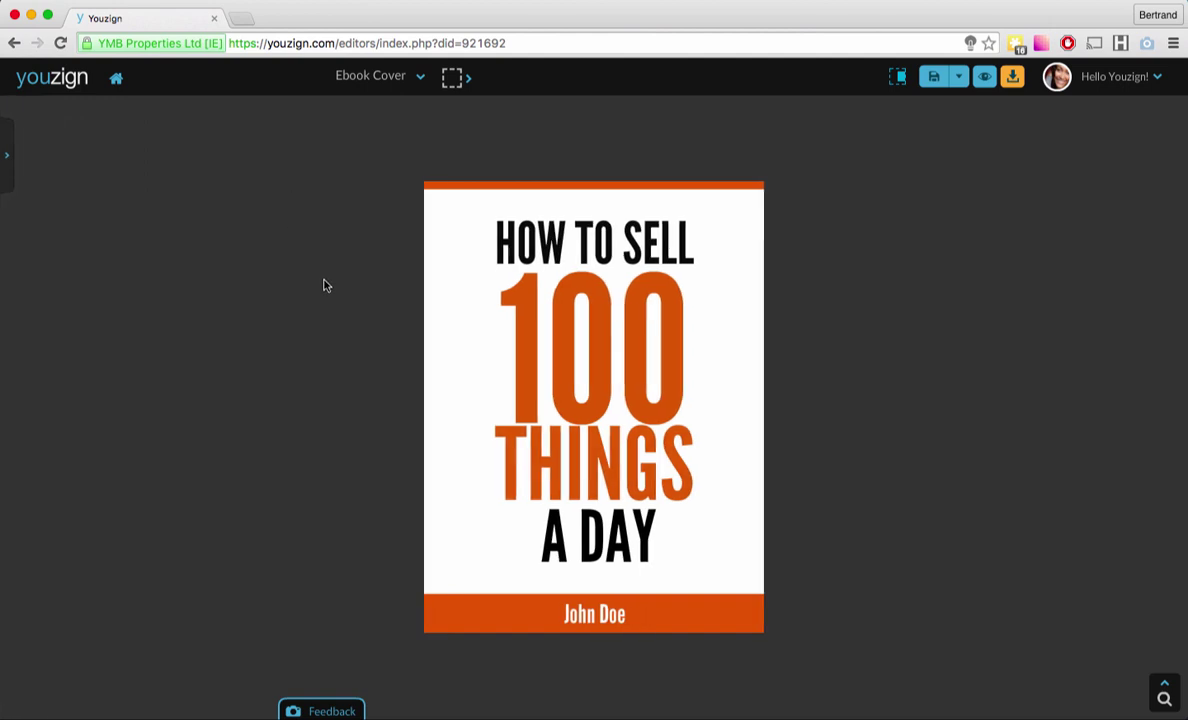
click(986, 80)
click(987, 83)
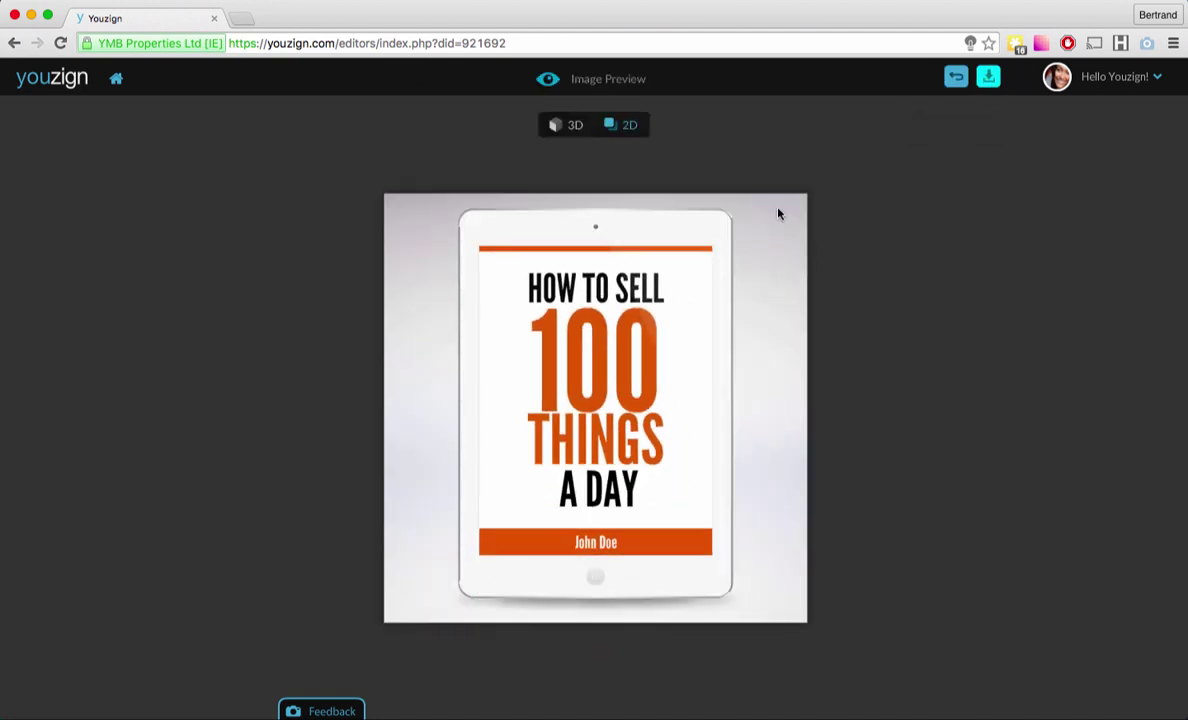
click(560, 124)
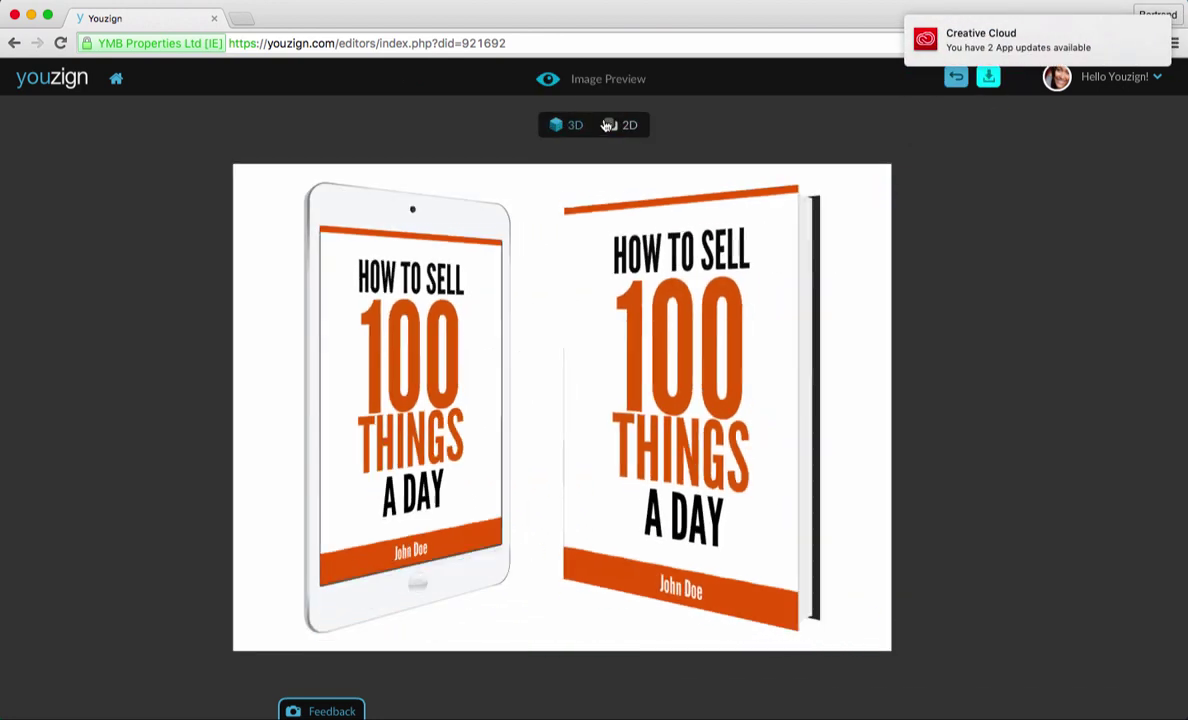
click(628, 127)
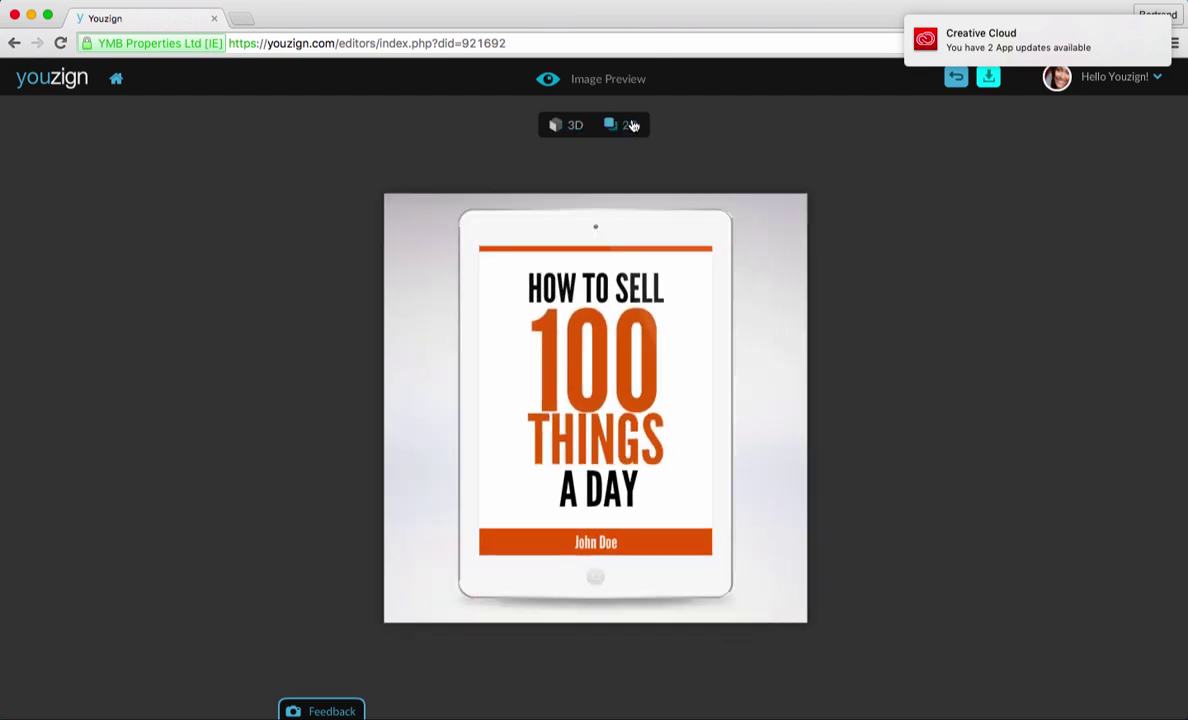
click(956, 77)
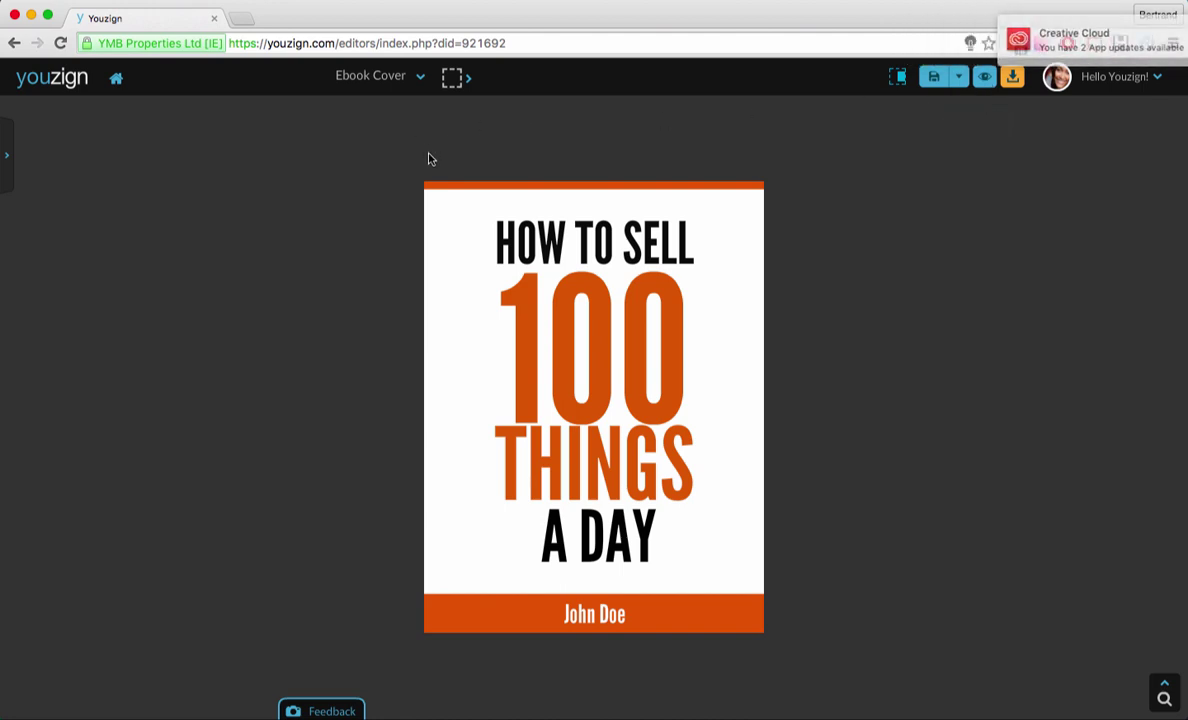
Resize the design to a 300 x 250 medium rectangle web banner.
click(385, 77)
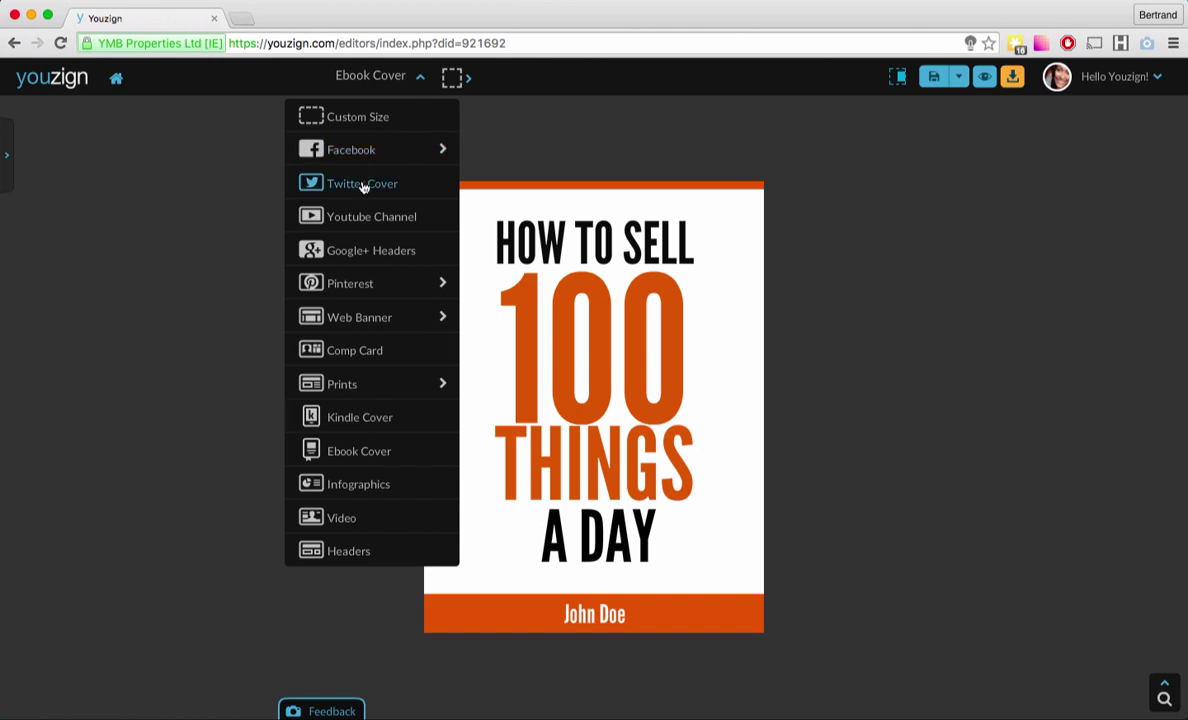
click(352, 319)
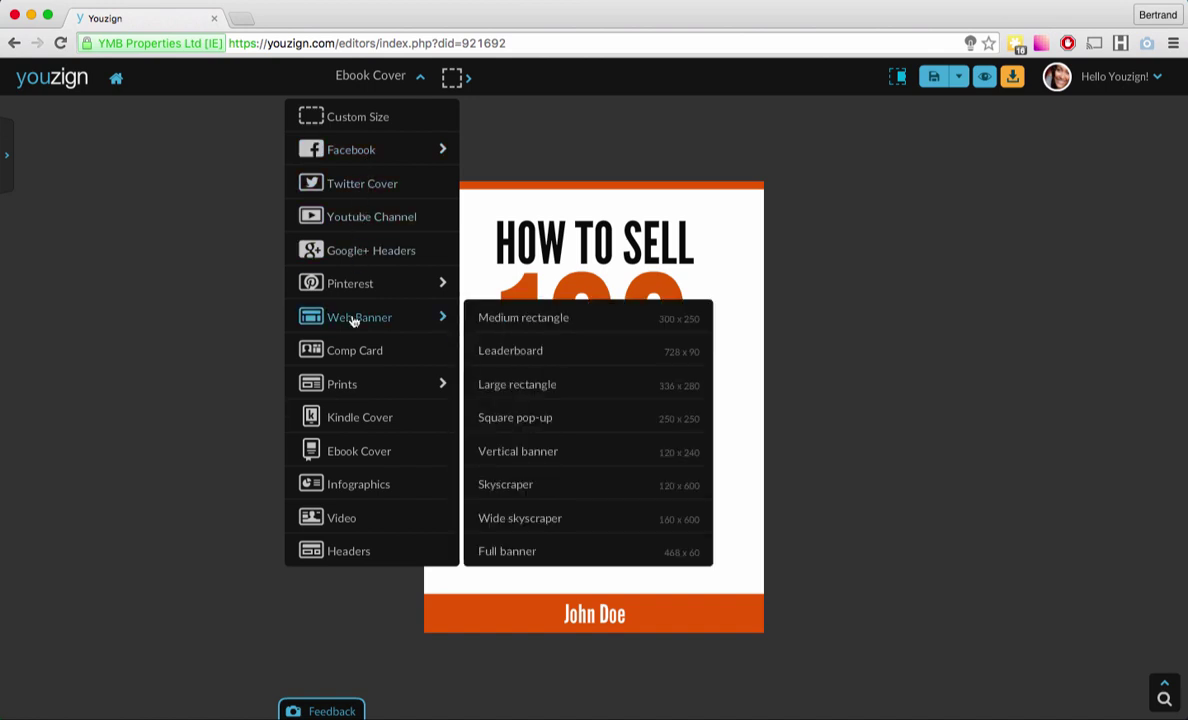
click(524, 318)
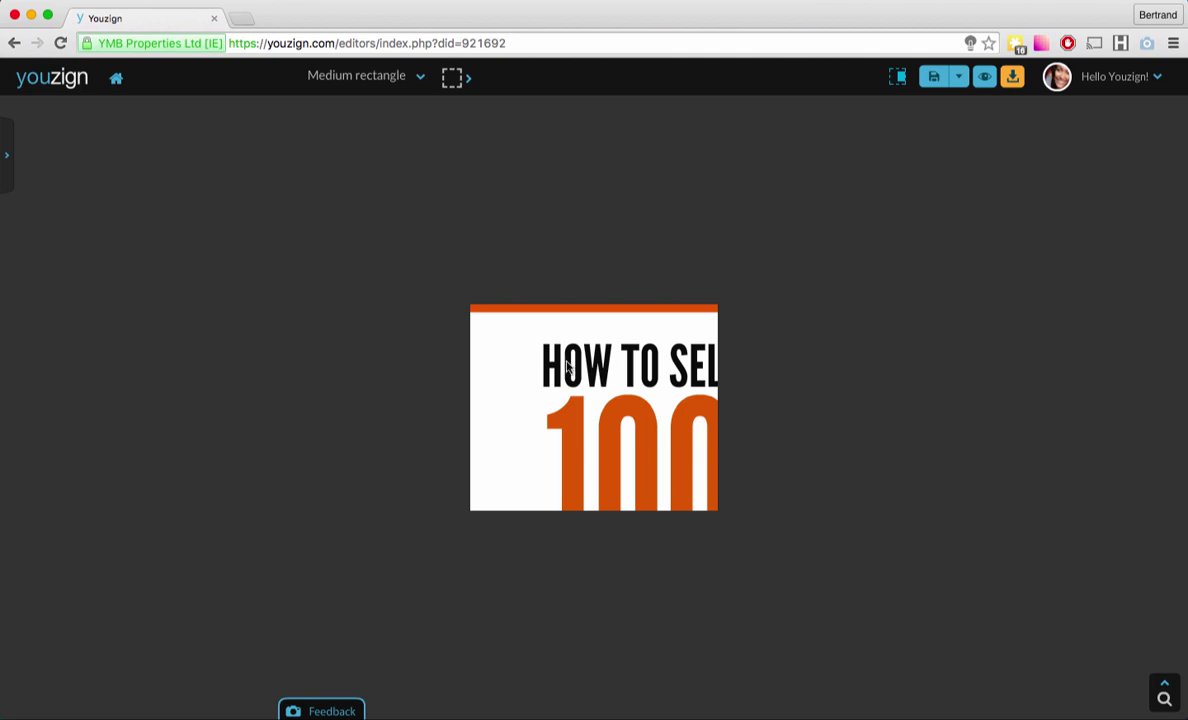
click(378, 76)
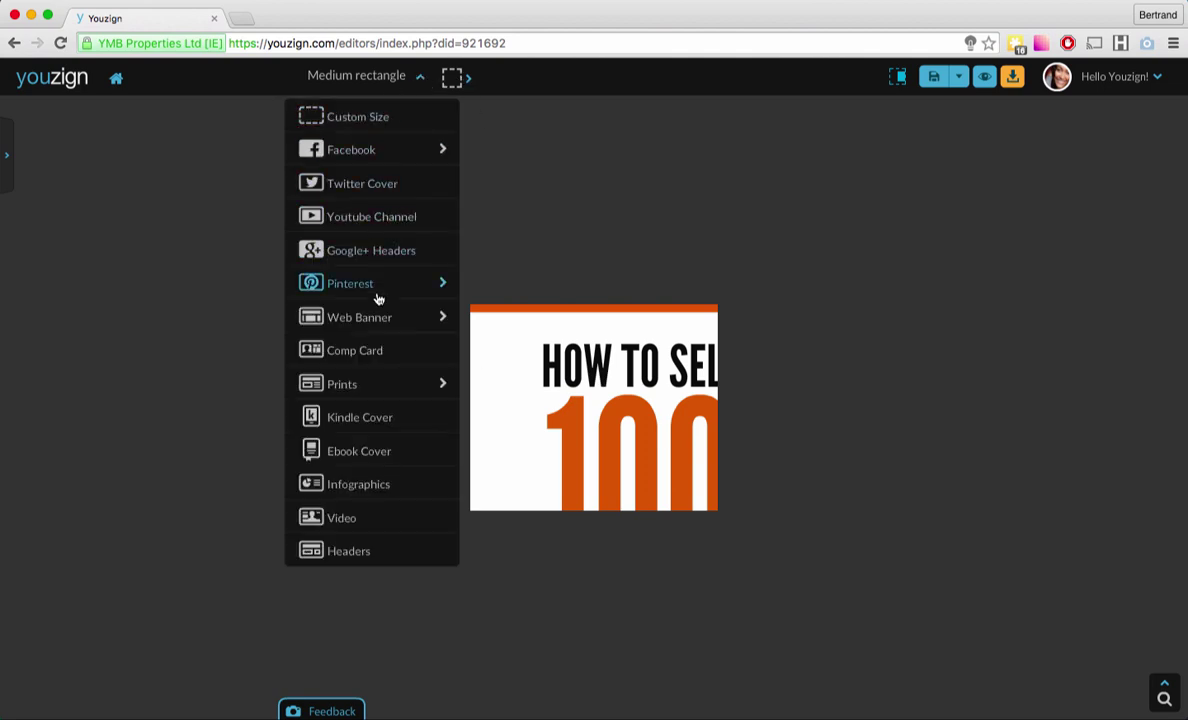
click(873, 343)
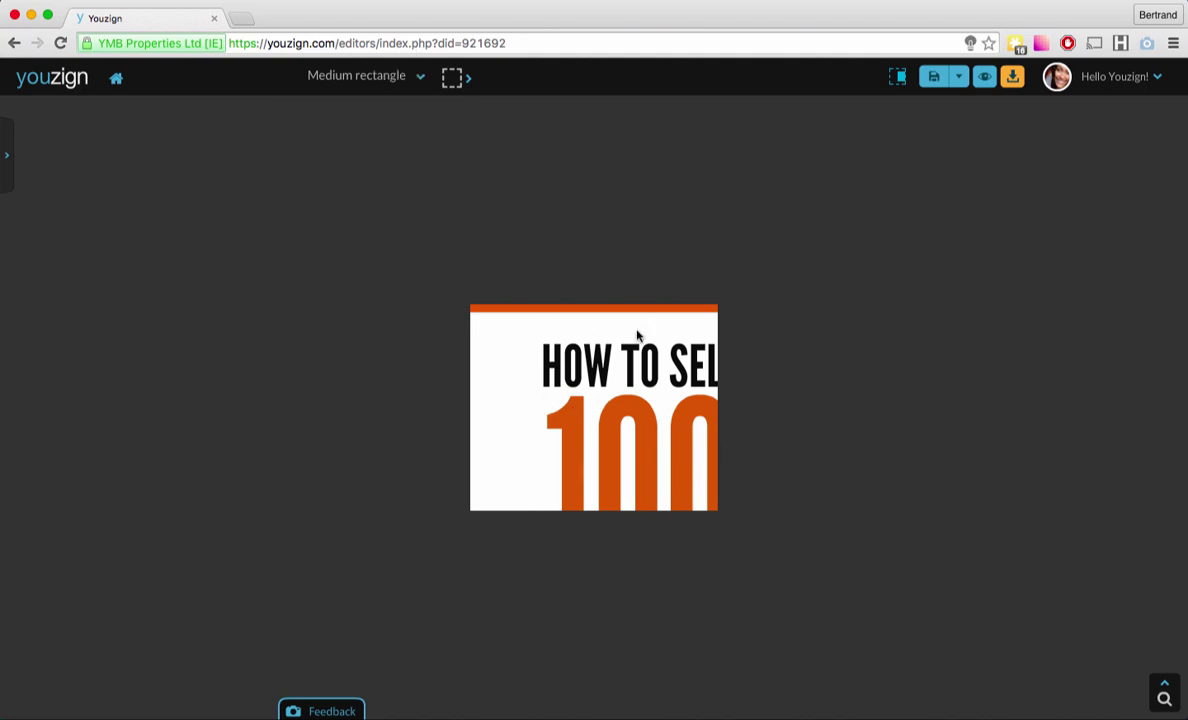
Preview the banner on a sample website, then resize the design back to Ebook Cover.
click(984, 80)
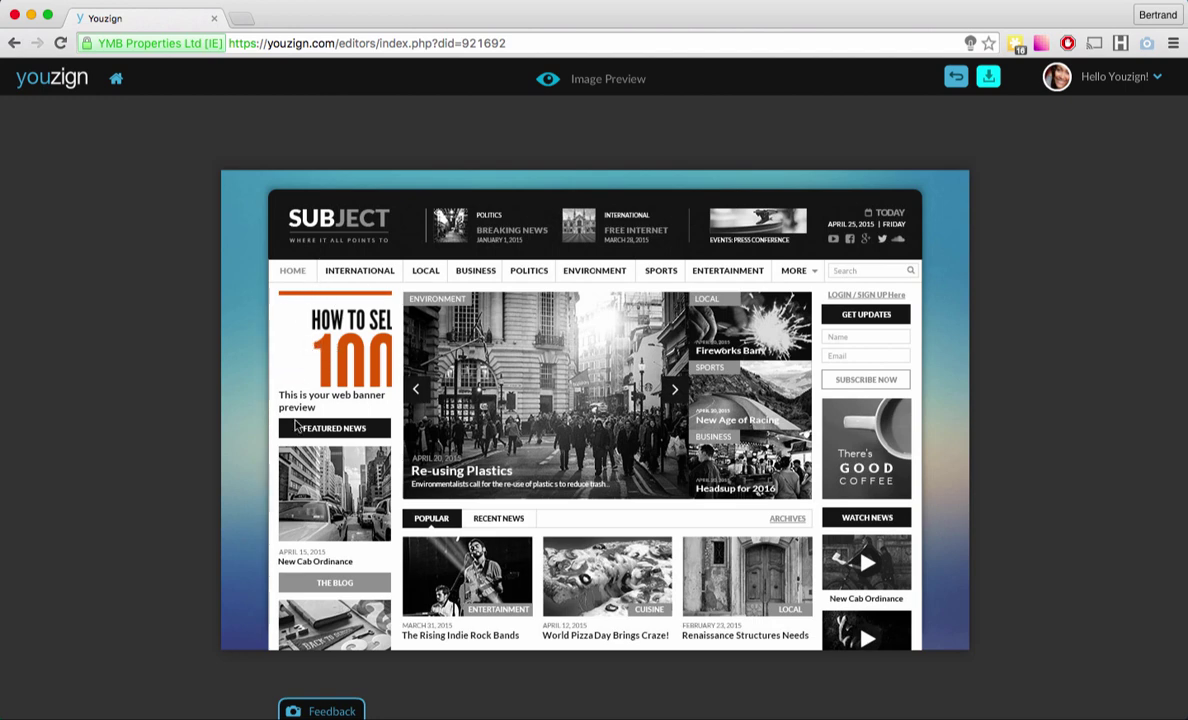
click(956, 76)
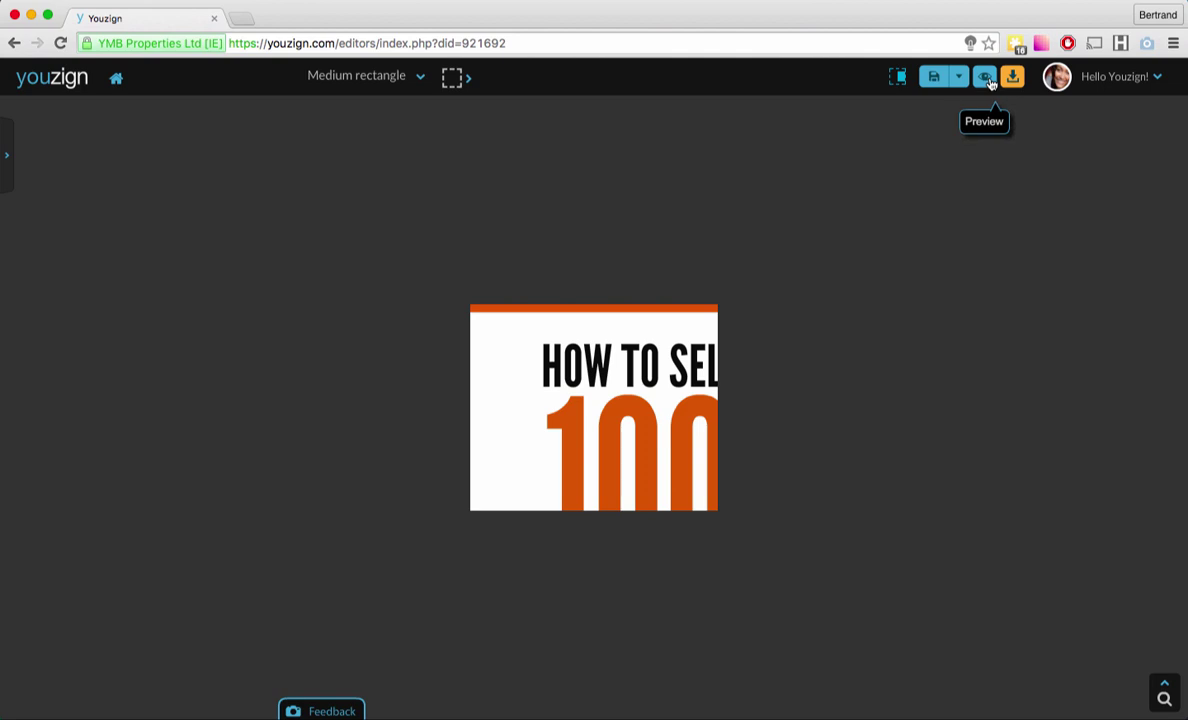
click(375, 85)
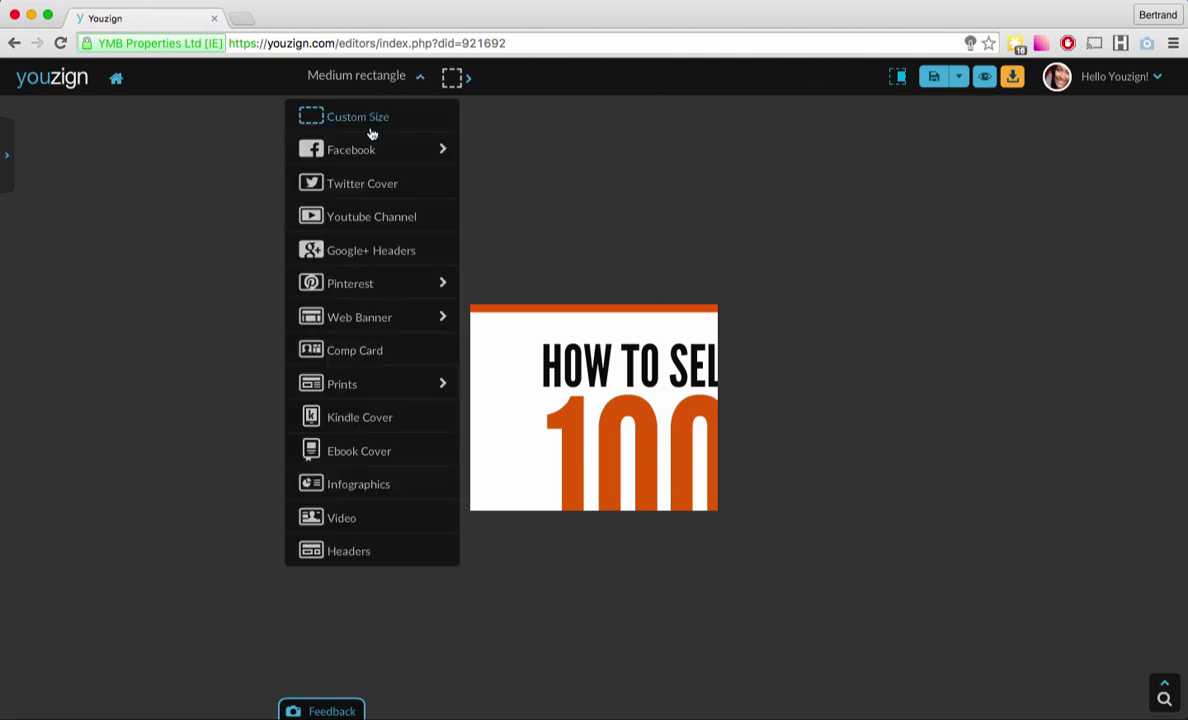
click(352, 451)
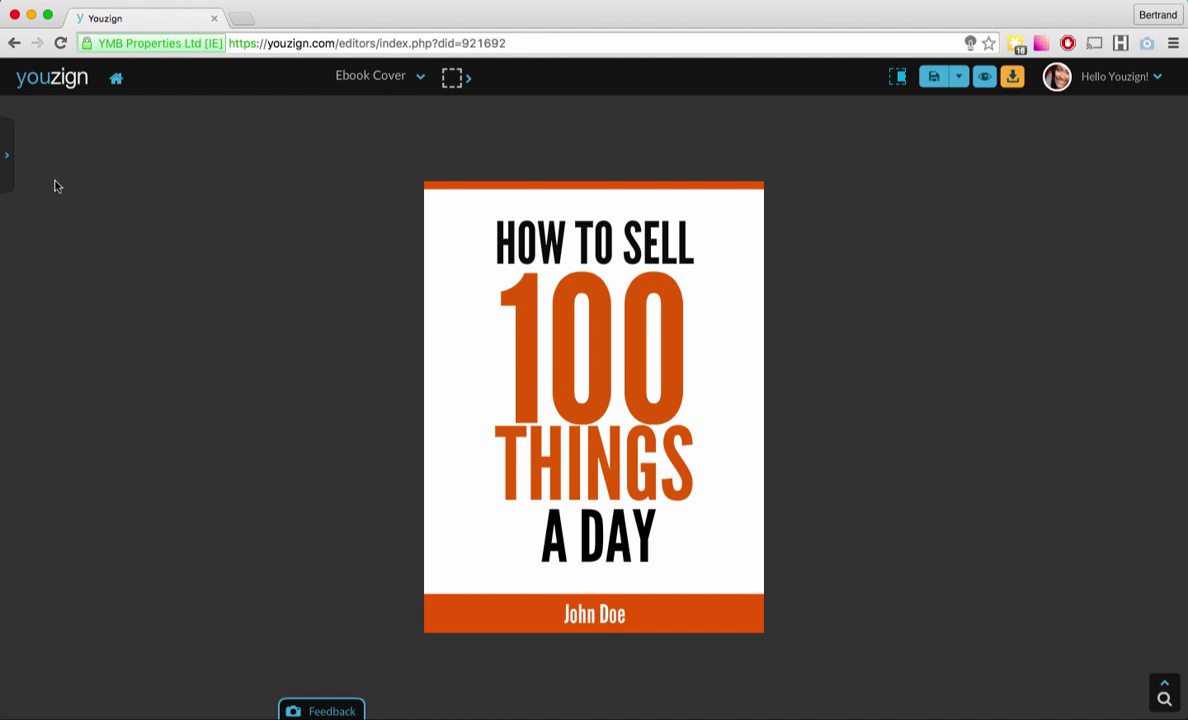
click(10, 163)
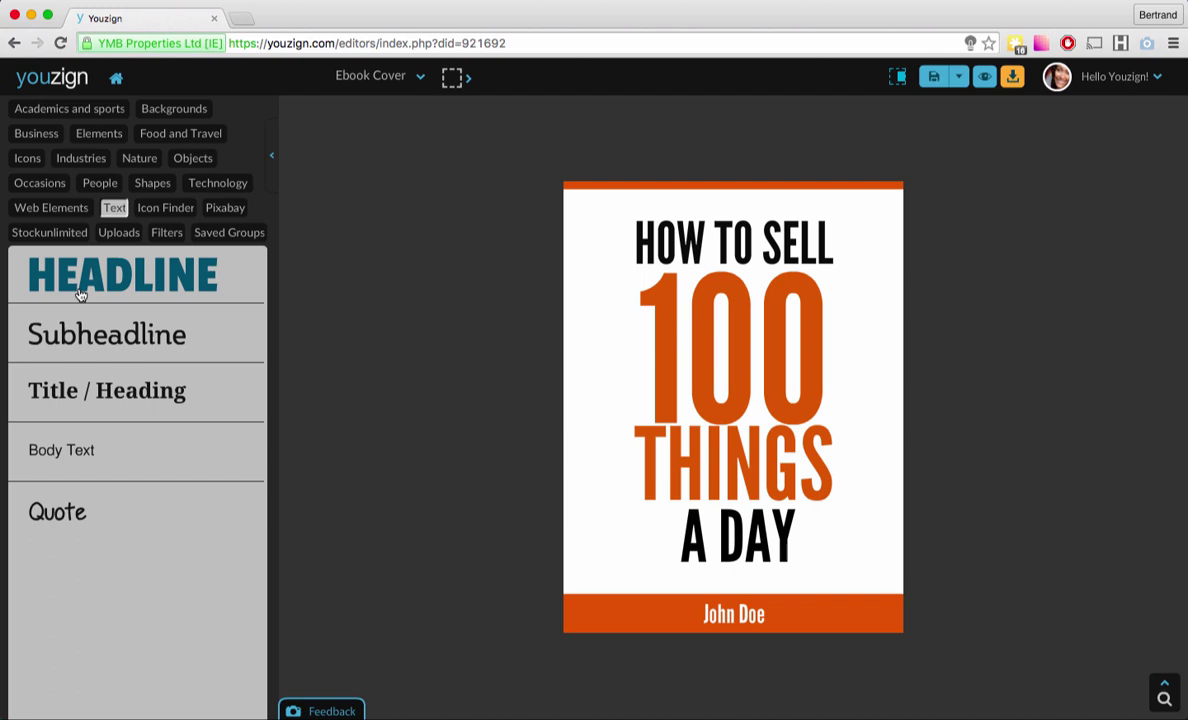
click(272, 161)
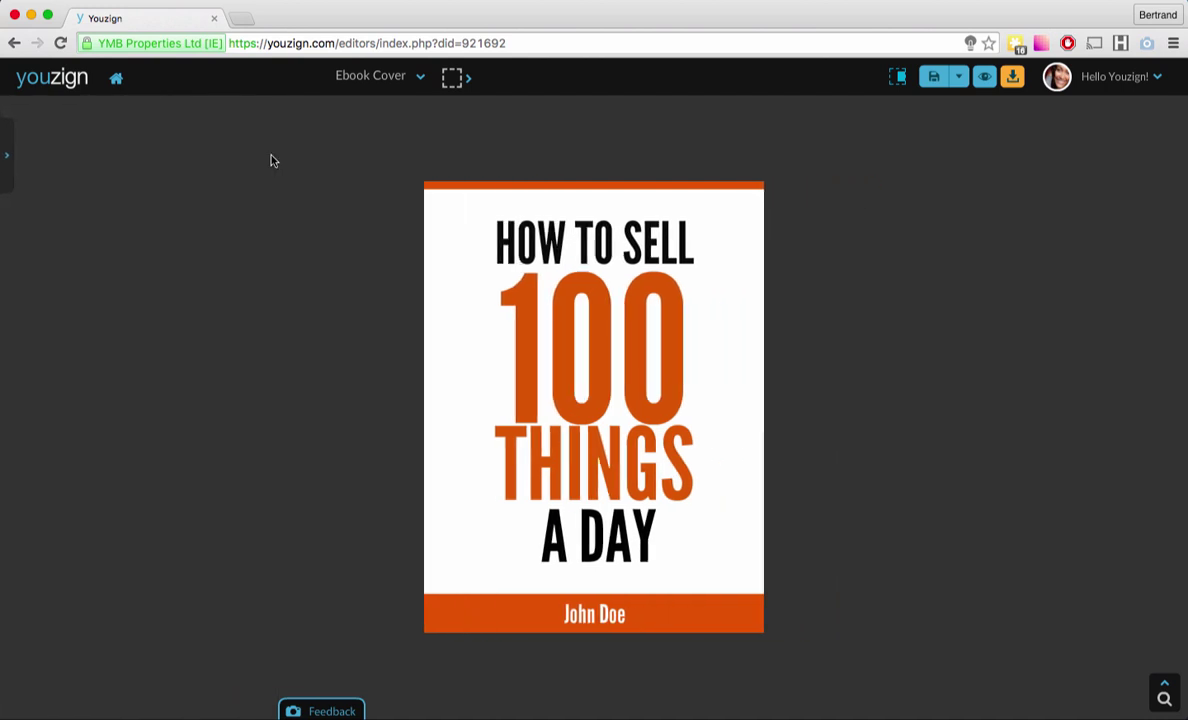
click(7, 155)
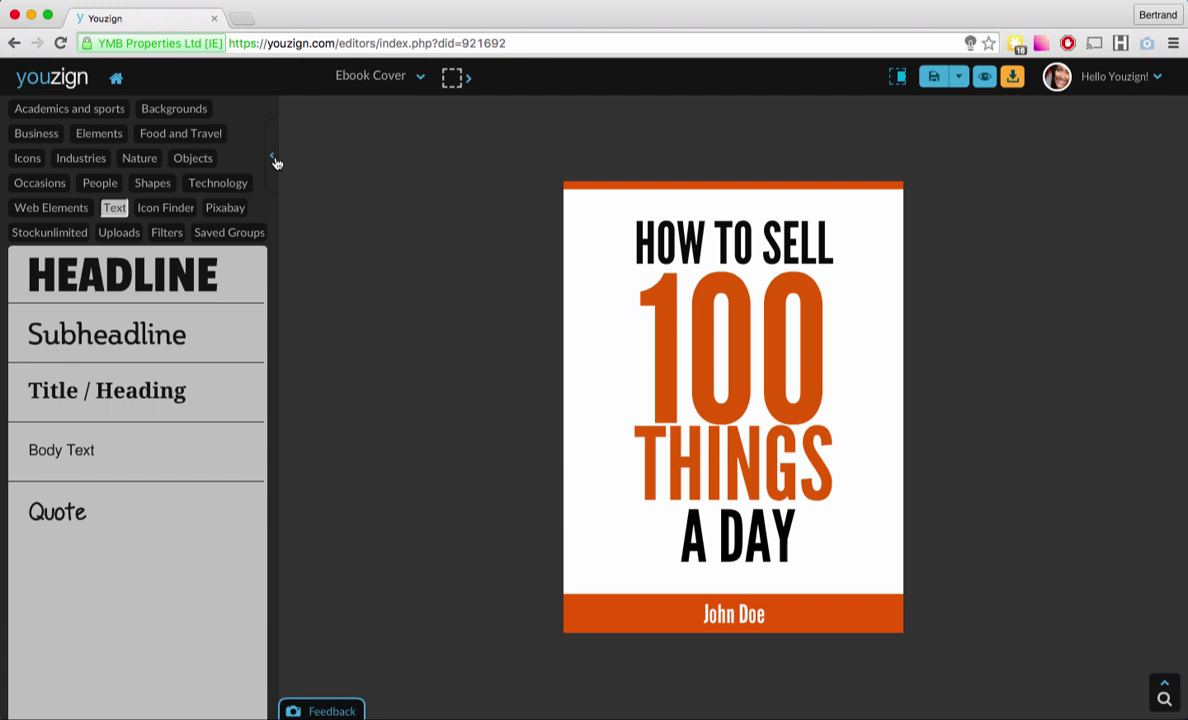
click(273, 160)
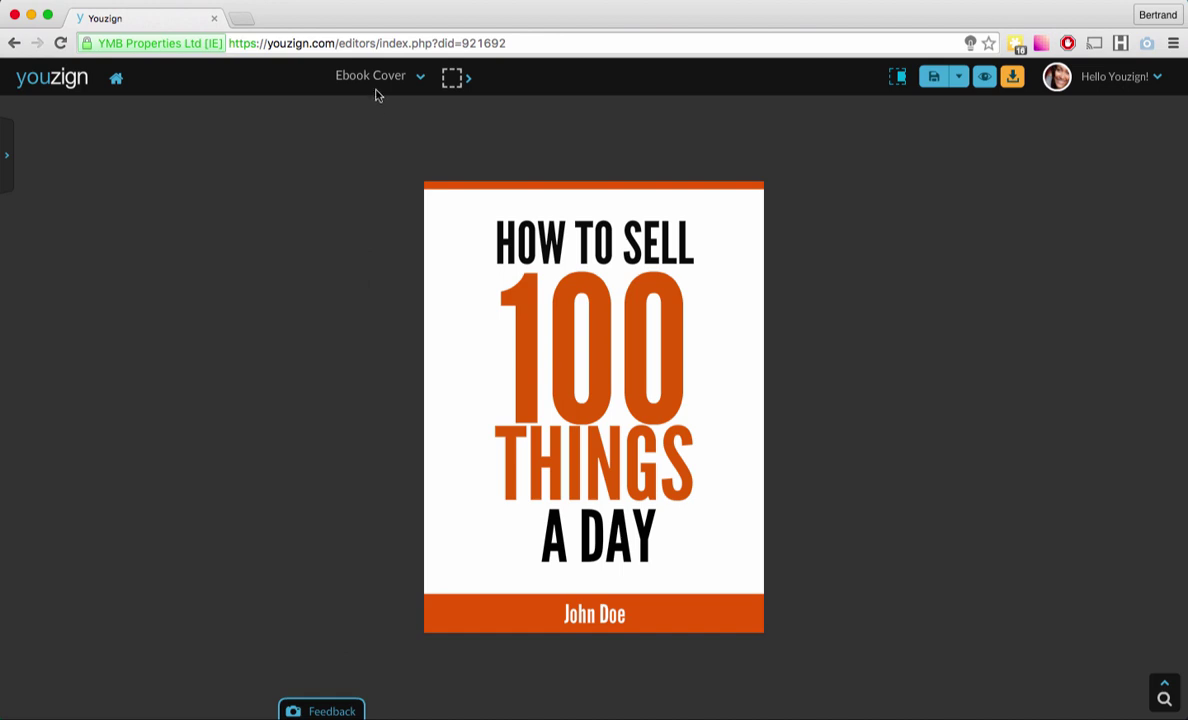
Show the cover's 412 x 547 px width and height and switch the size preset to Custom Size.
click(469, 81)
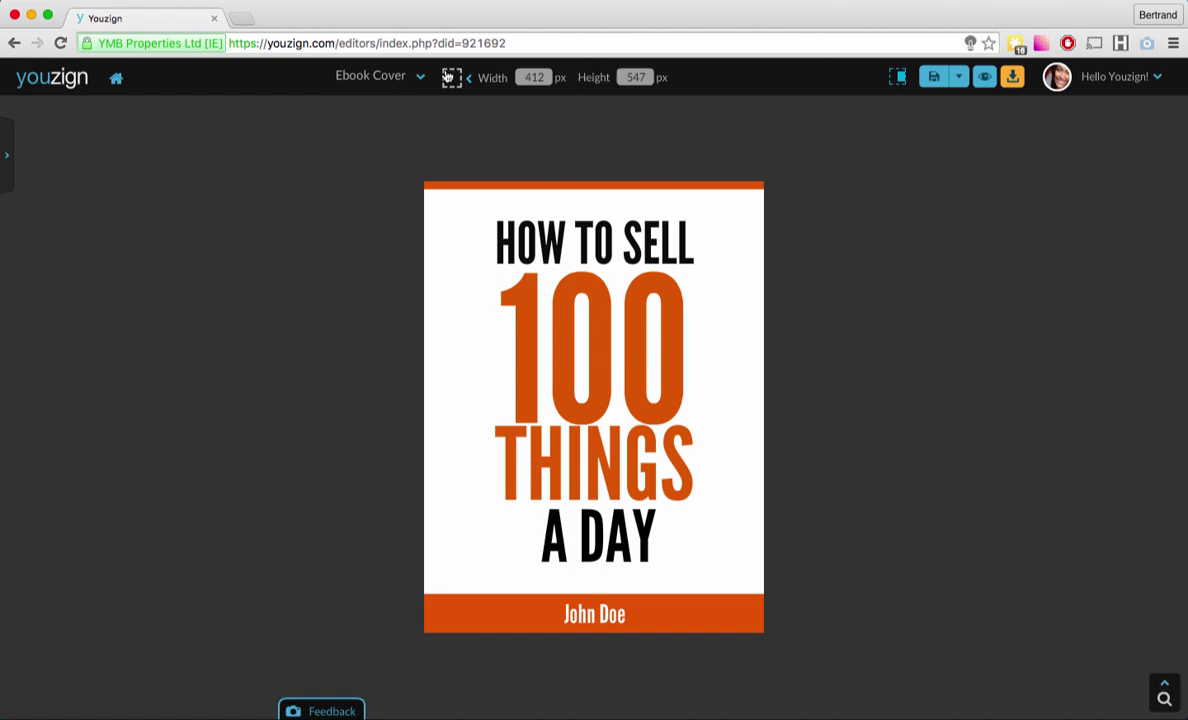
click(403, 86)
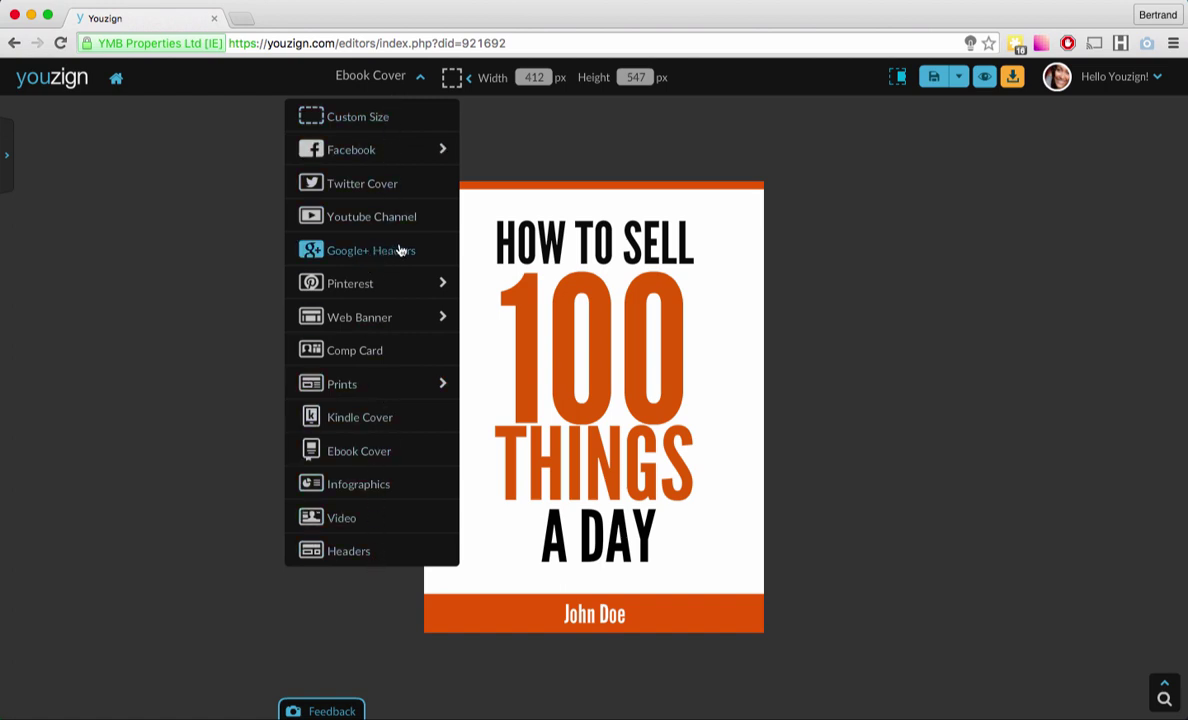
click(376, 118)
double_click(534, 77)
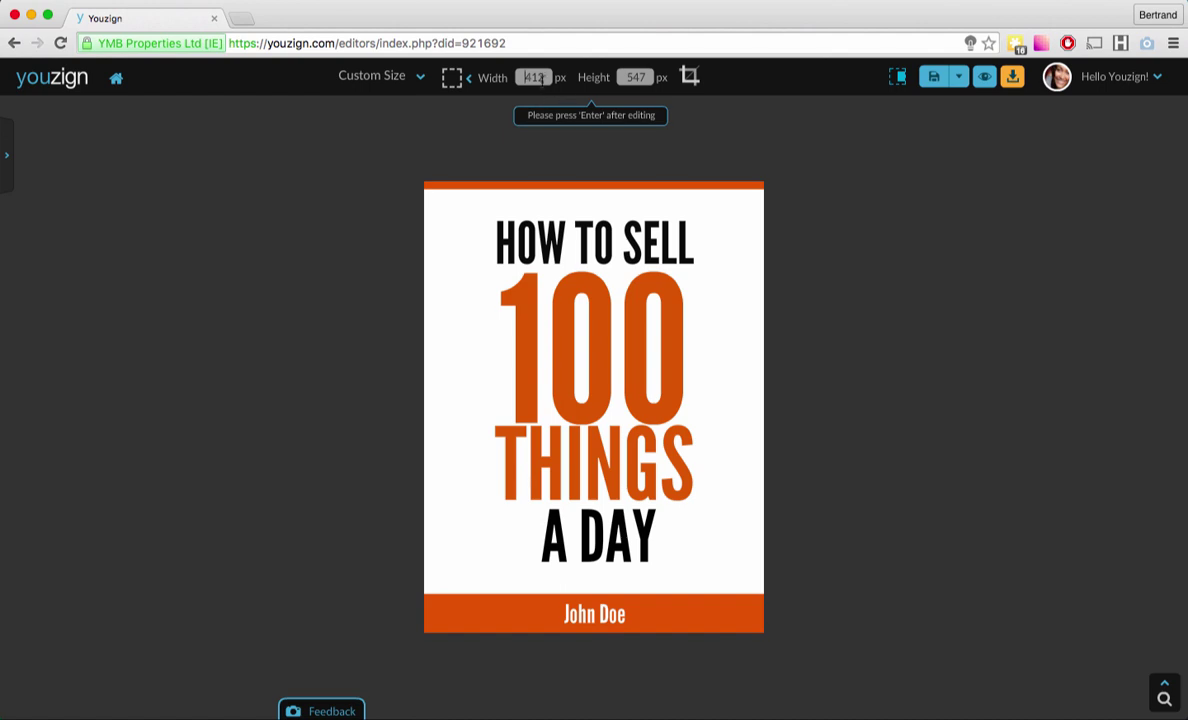
key(Return)
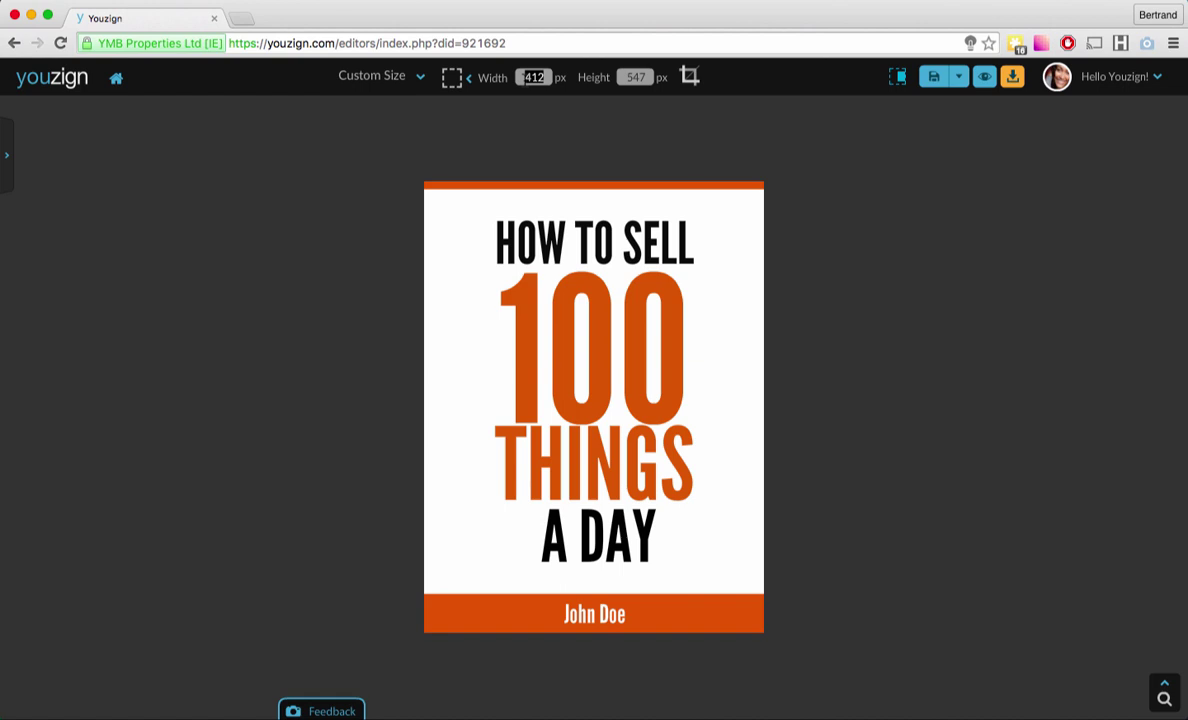
text(400)
key(Return)
key(Return)
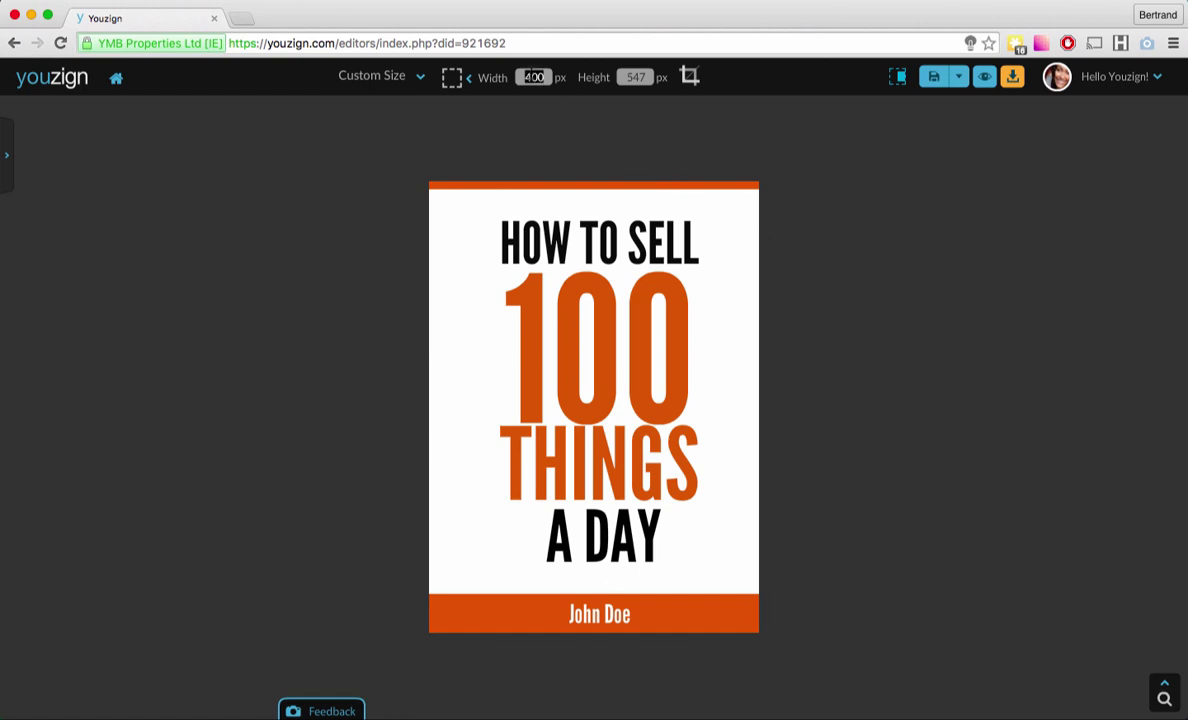
key(Return)
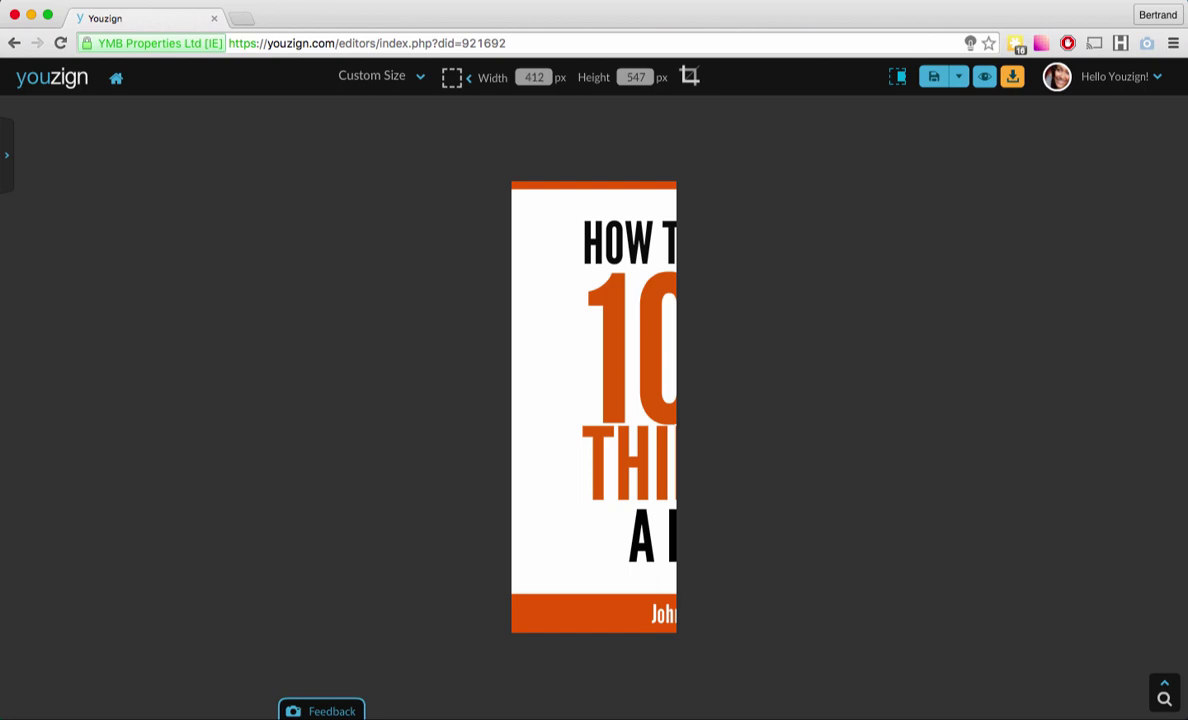
key(Return)
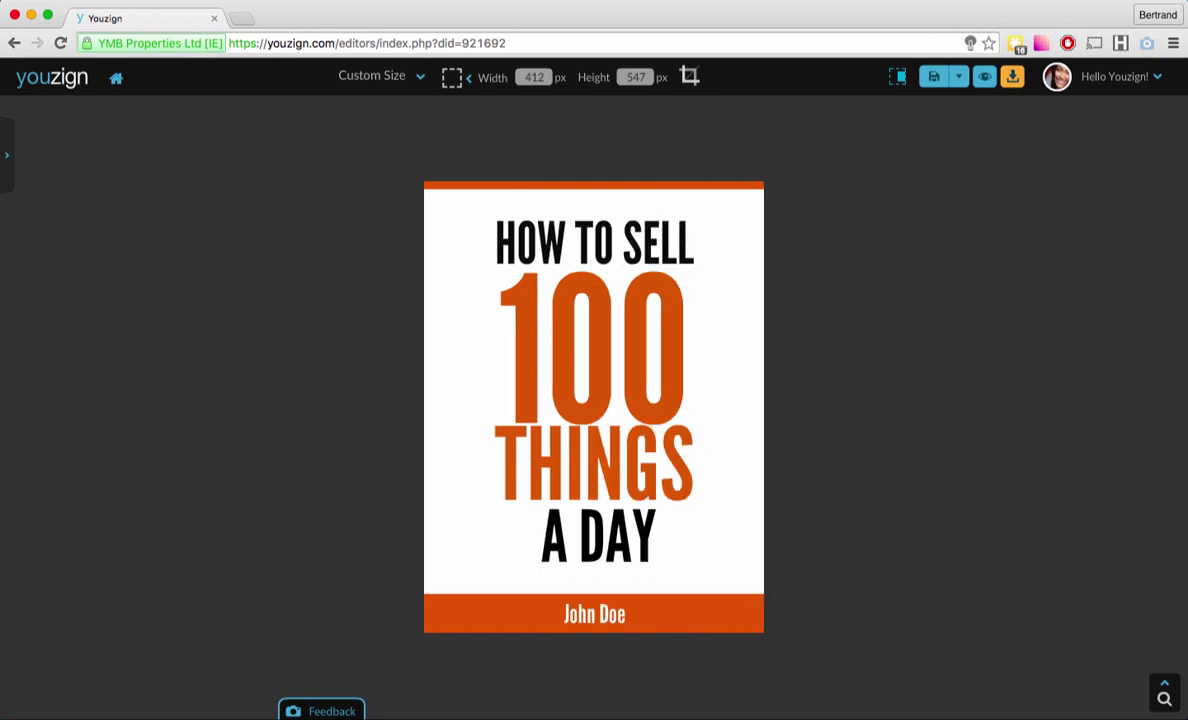
click(695, 80)
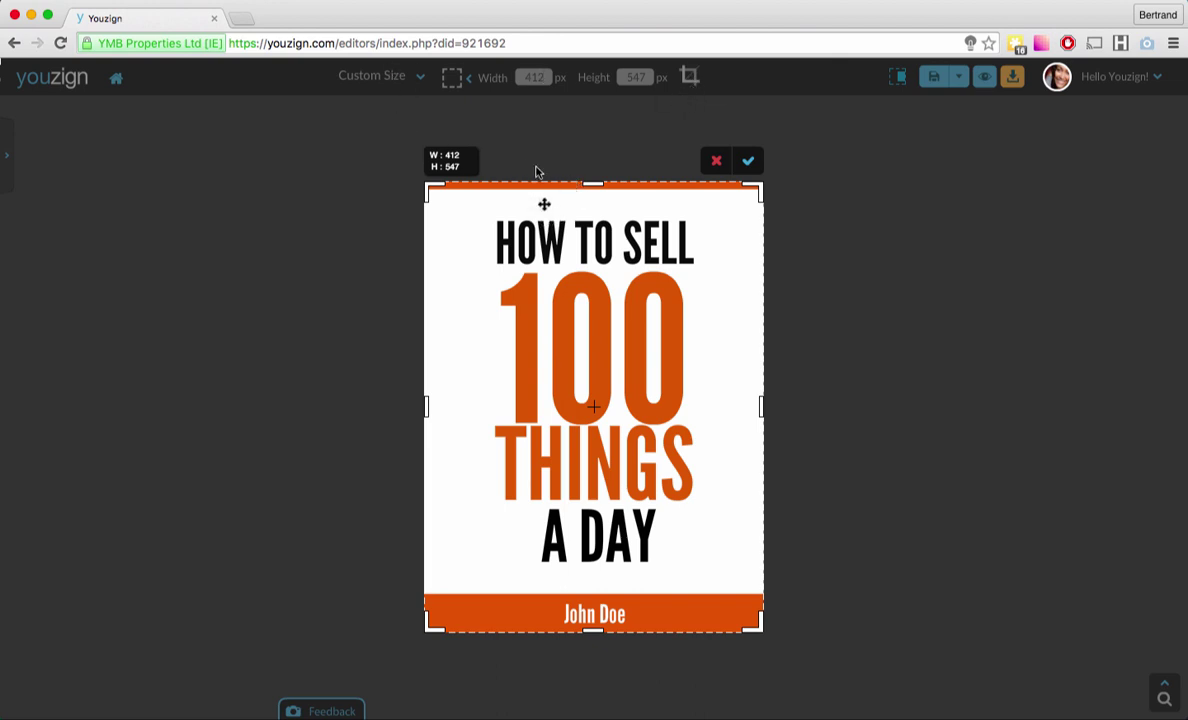
click(716, 161)
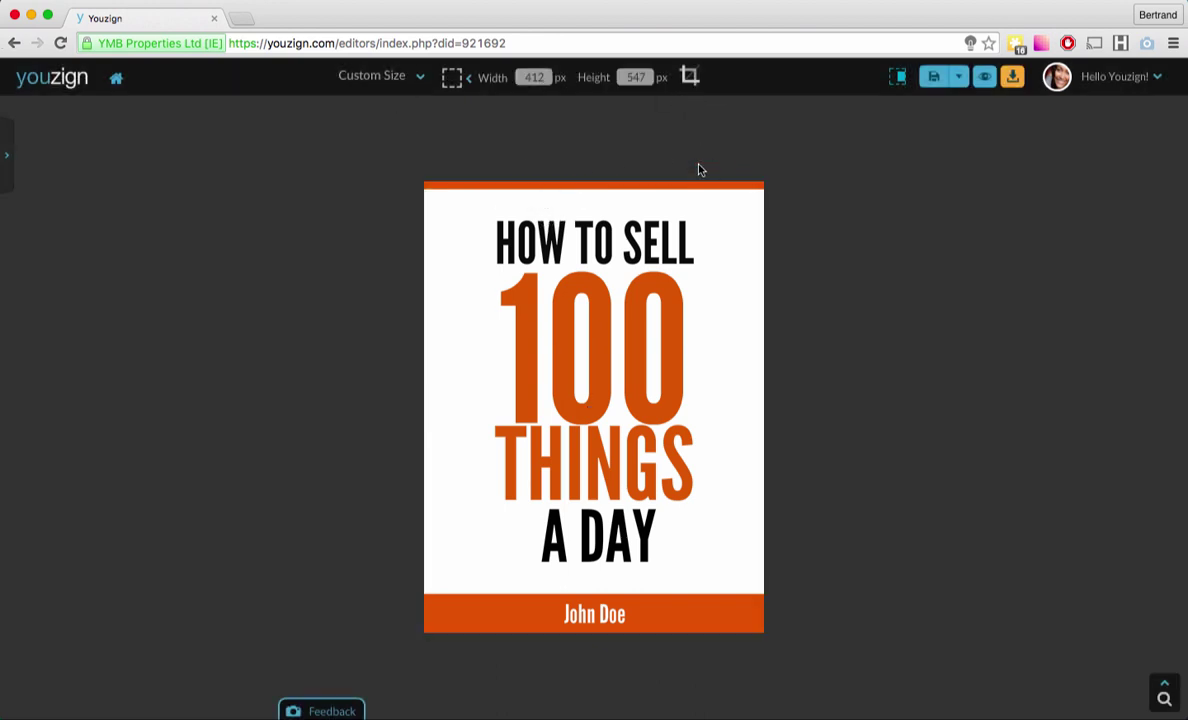
click(391, 78)
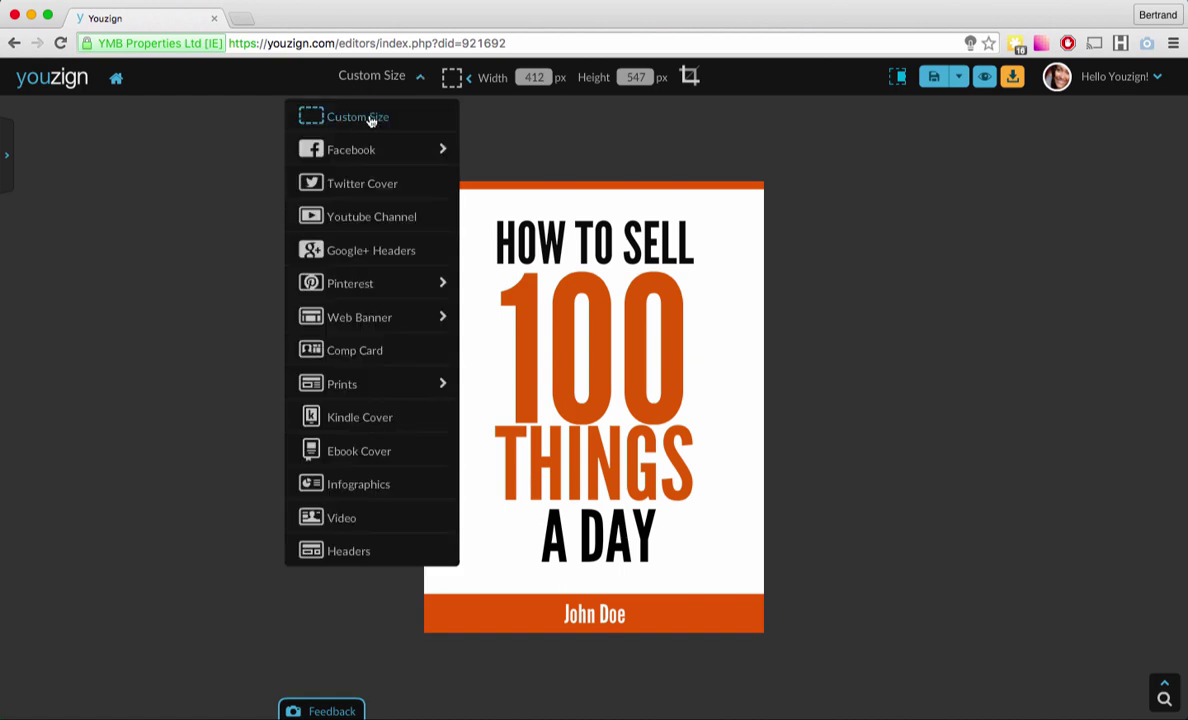
click(365, 77)
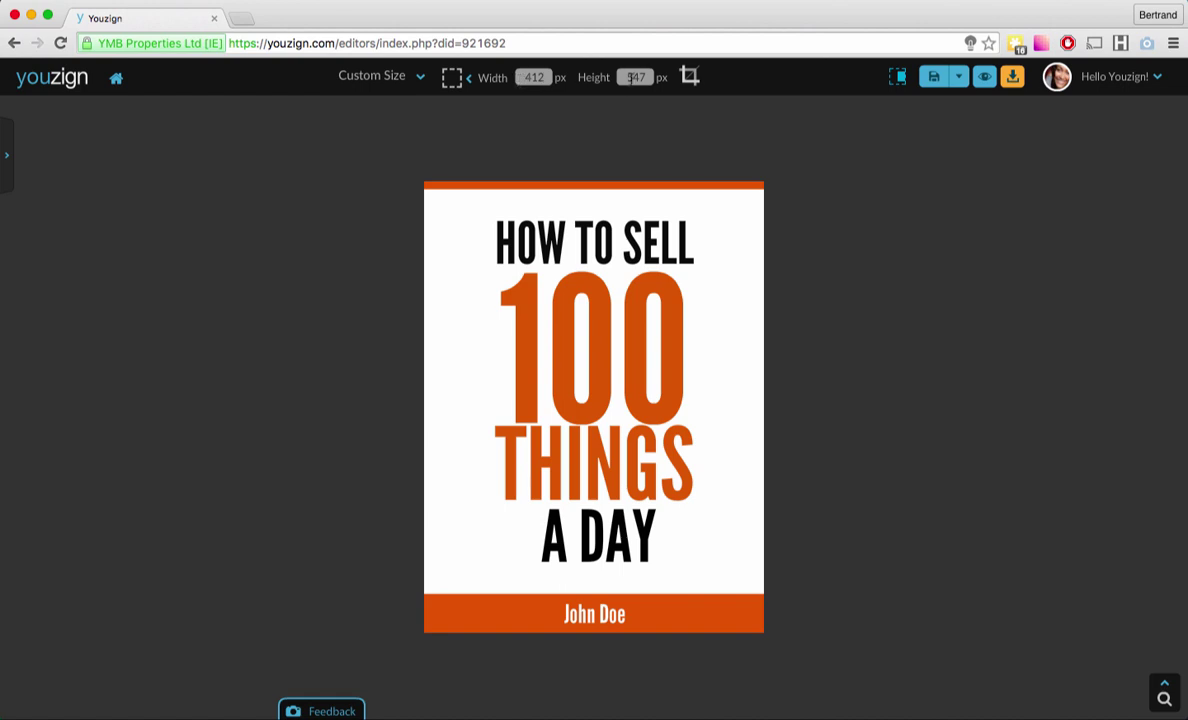
click(348, 79)
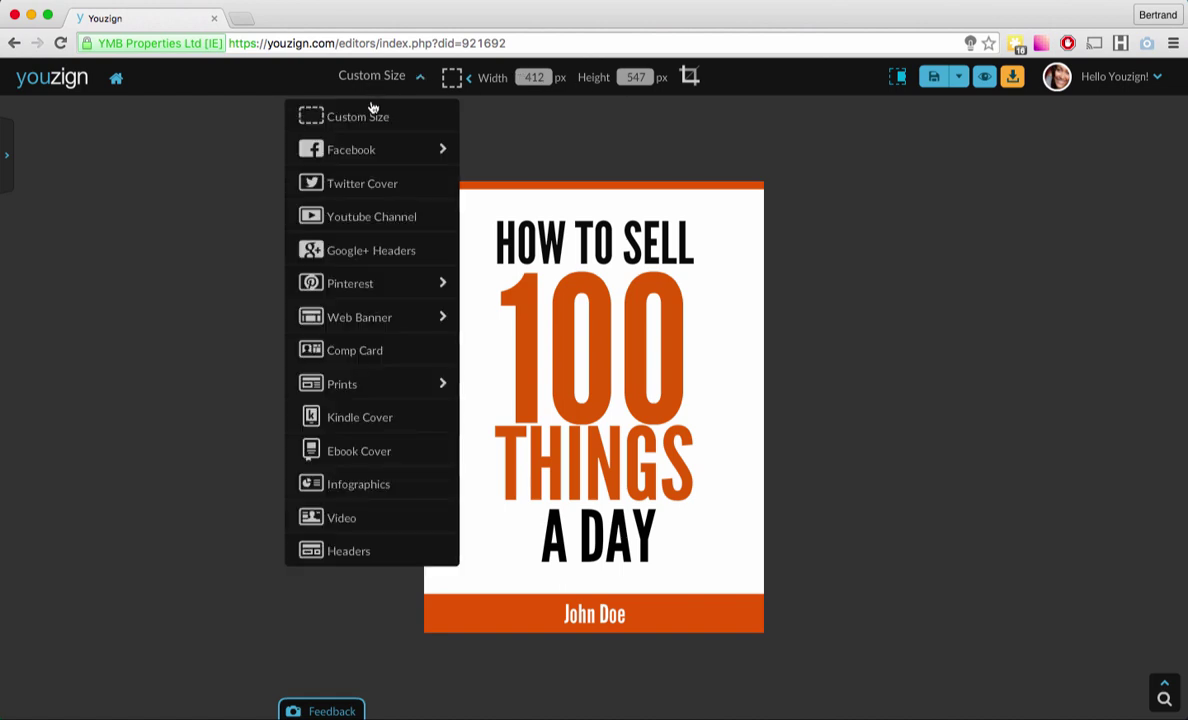
Set the canvas to Ebook Cover and preview the cover on a tablet mockup.
click(360, 452)
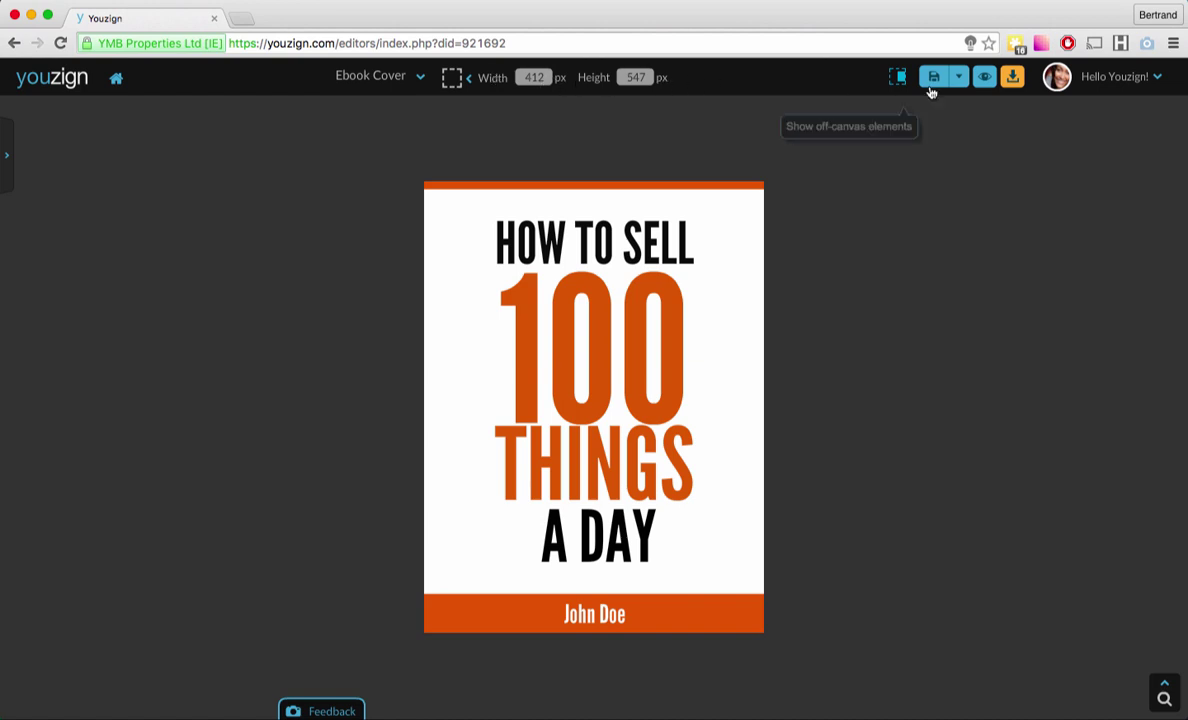
click(985, 78)
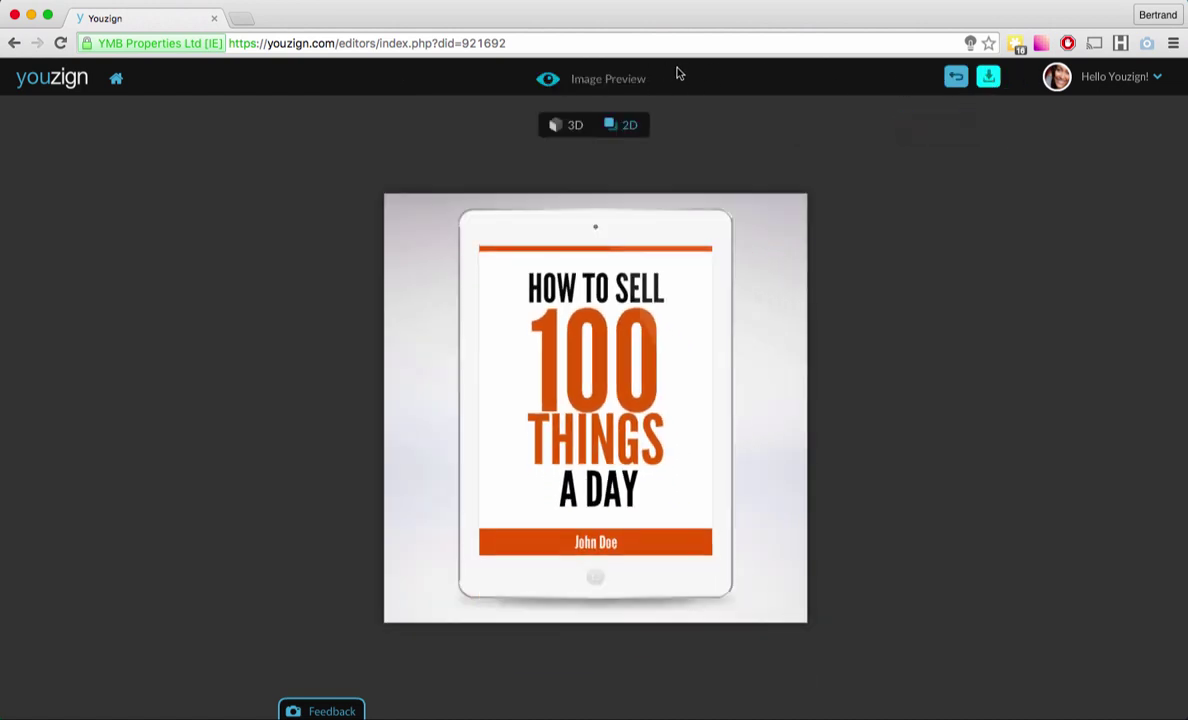
click(956, 77)
Switch the preset to Custom Size, select the 412 width, and start cropping the cover.
click(369, 76)
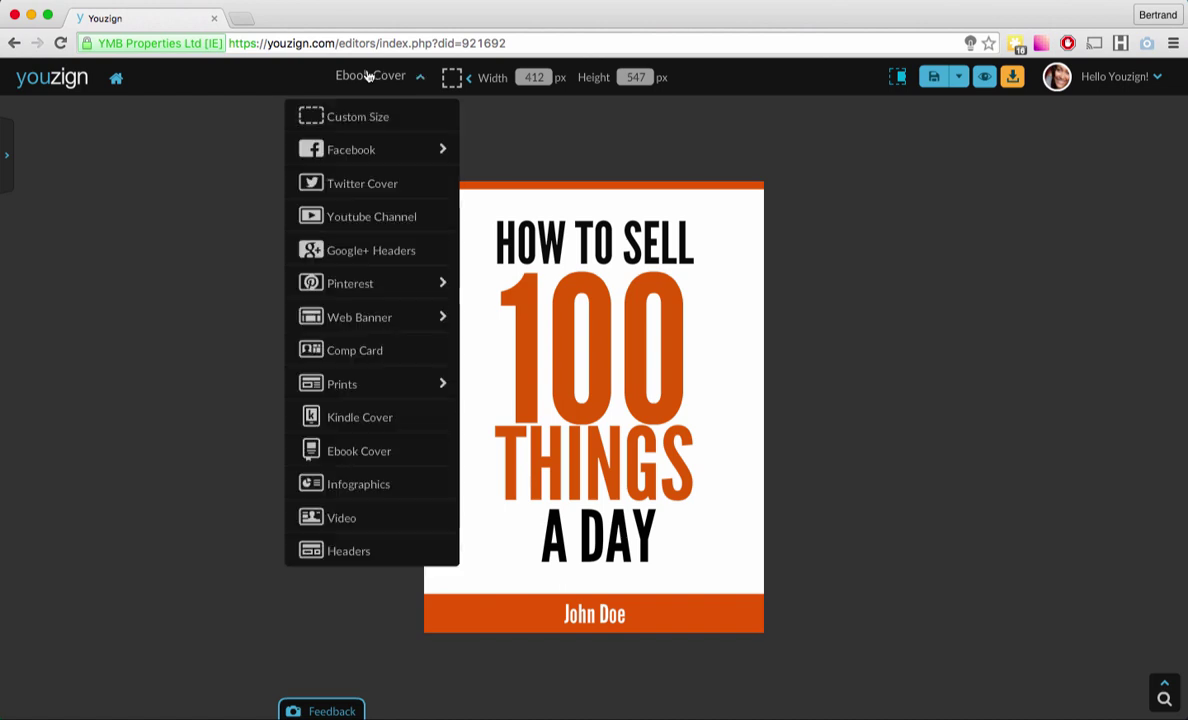
click(354, 118)
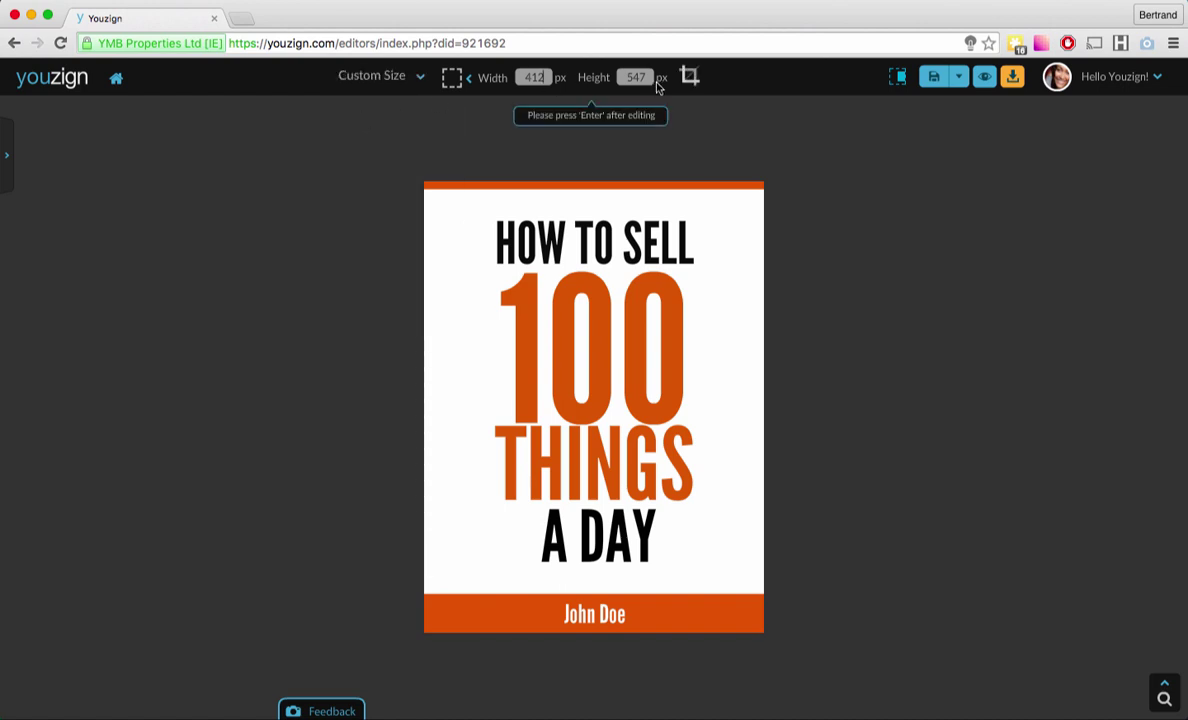
double_click(548, 77)
click(689, 77)
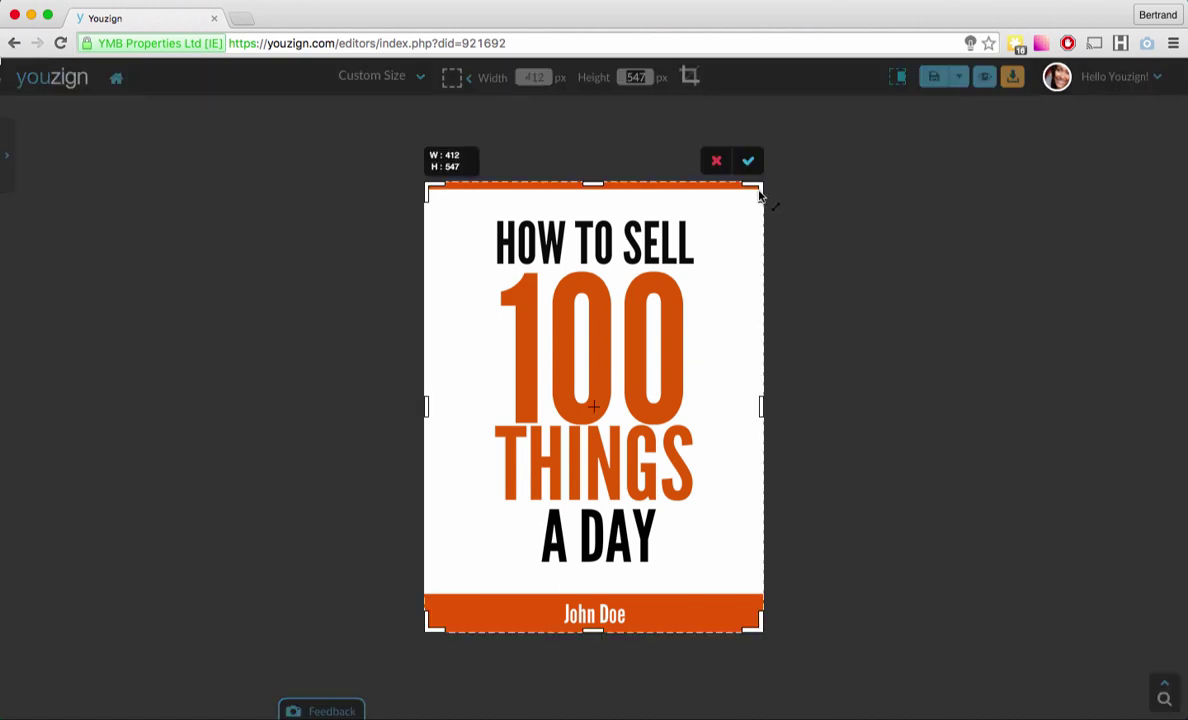
Try a 337 x 244 crop, cancel it, and set the canvas back to Ebook Cover at 412 x 547.
drag(761, 199, 665, 230)
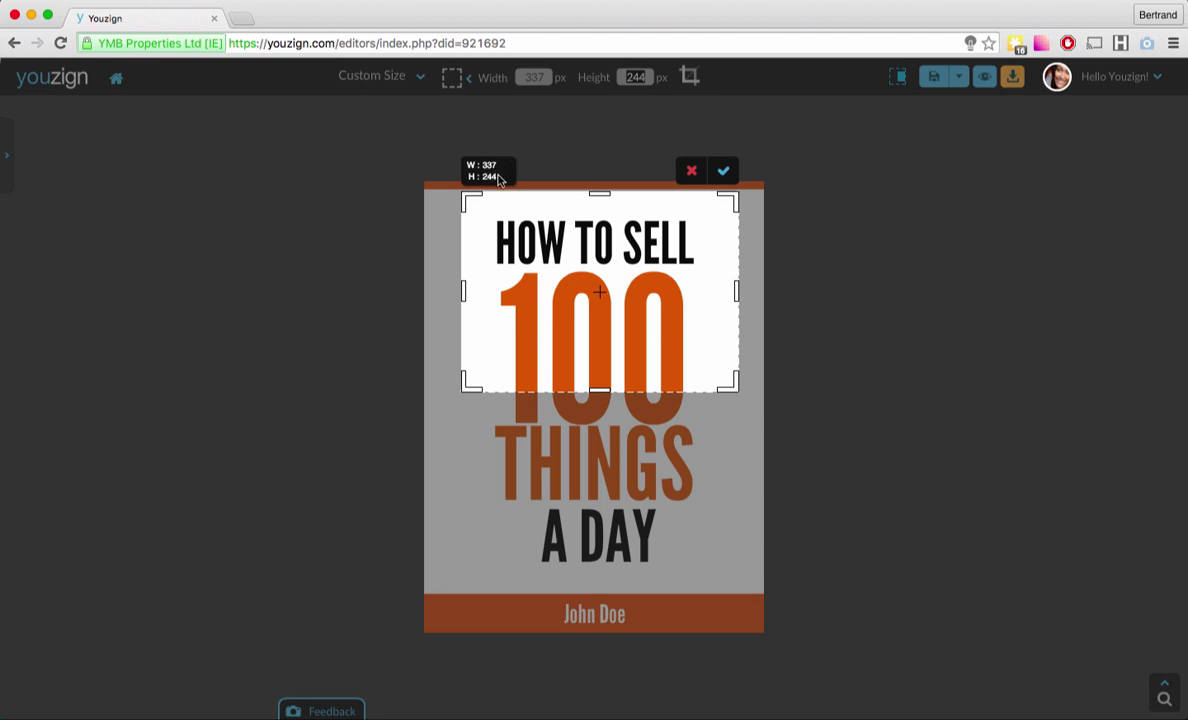
click(692, 172)
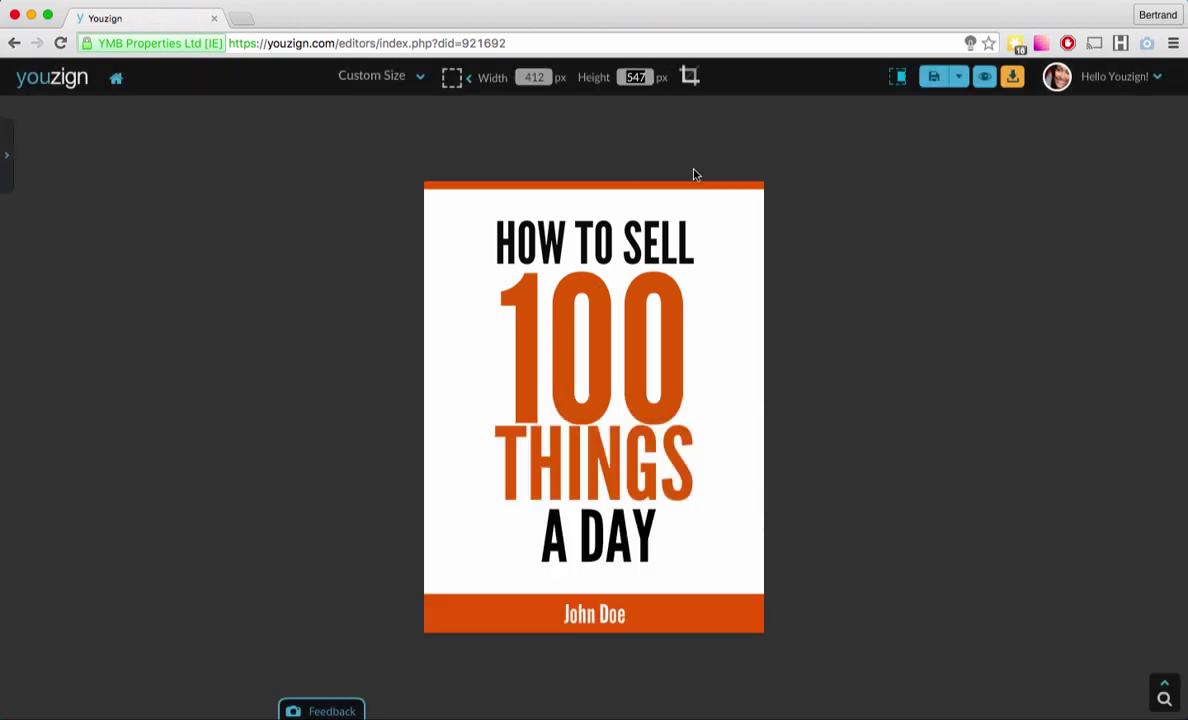
click(421, 79)
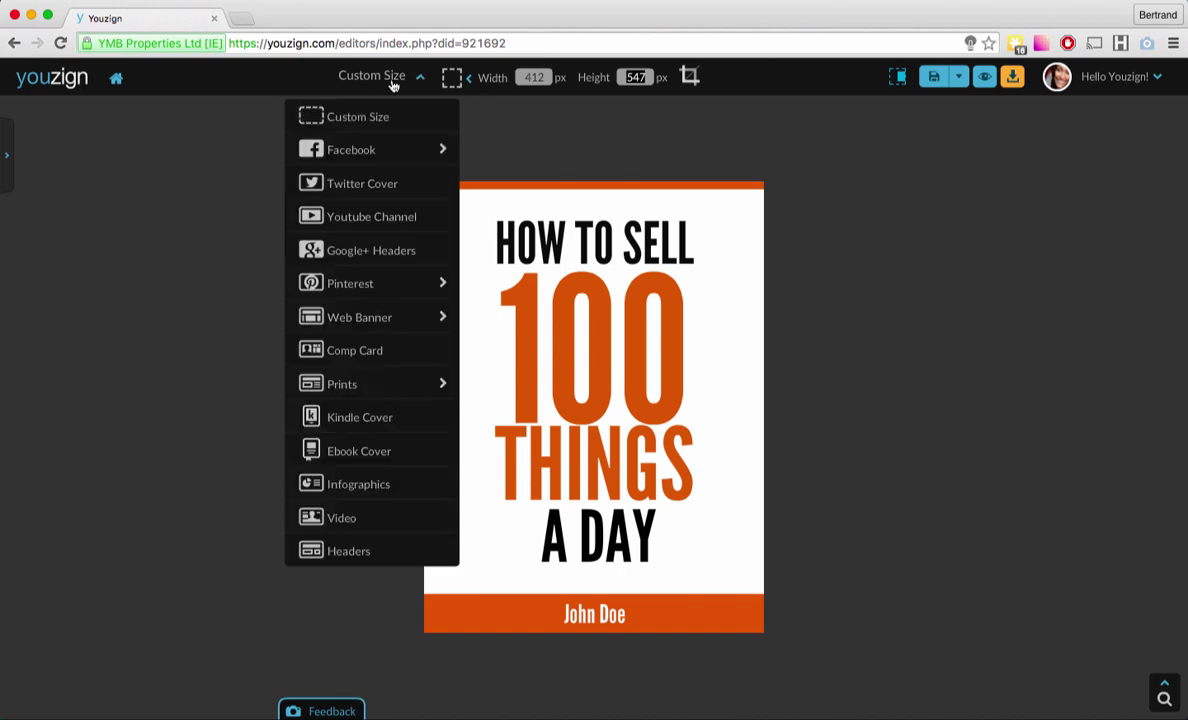
click(355, 452)
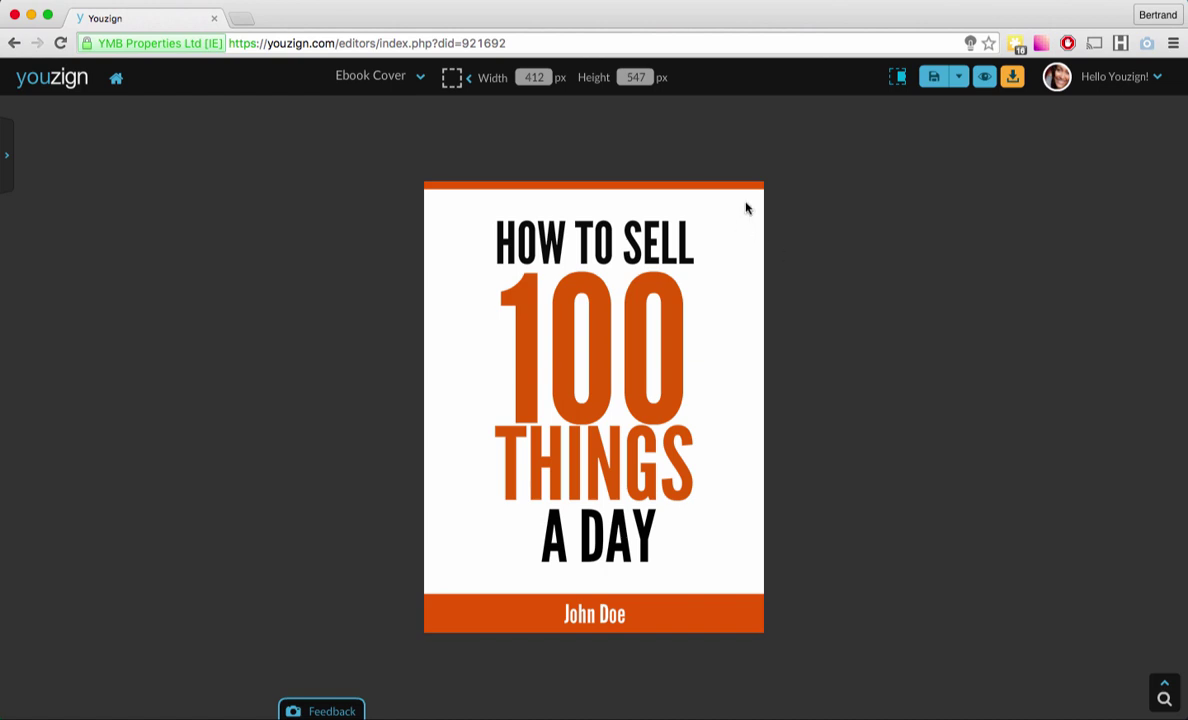
Drag the orange 100 text leftward until it sits off the cover.
click(899, 82)
click(630, 353)
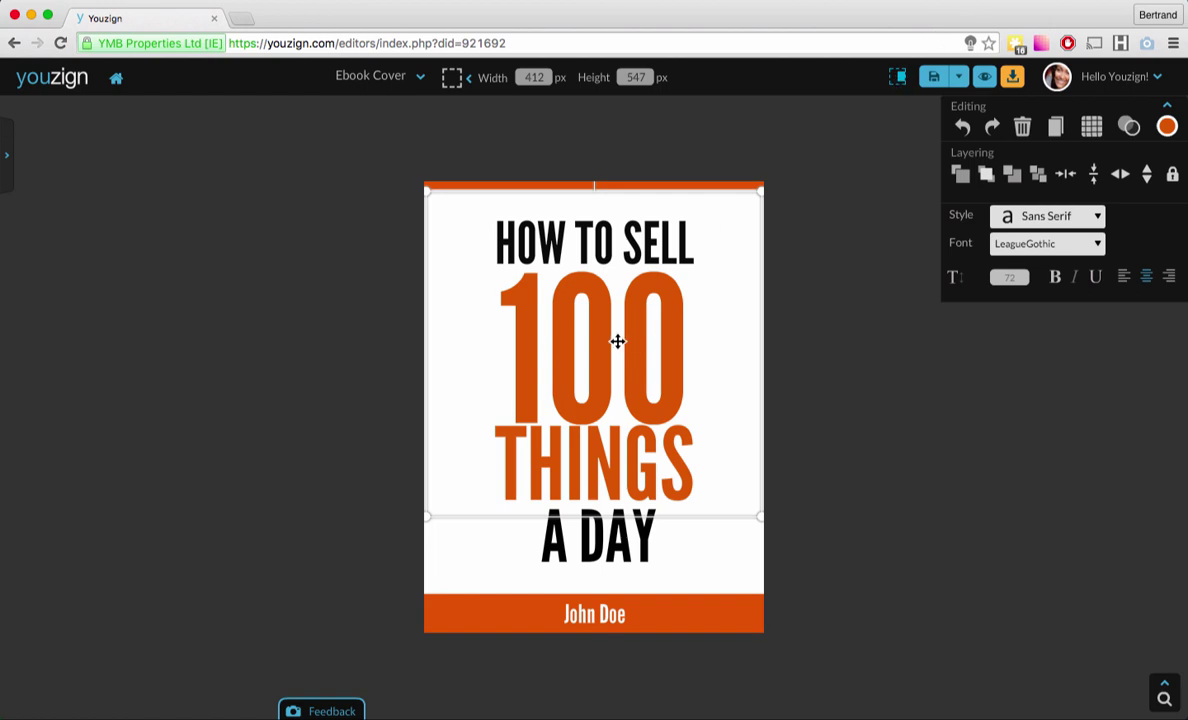
mouse_move(617, 341)
mouse_down()
mouse_move(655, 247)
mouse_move(507, 263)
mouse_move(599, 342)
mouse_up()
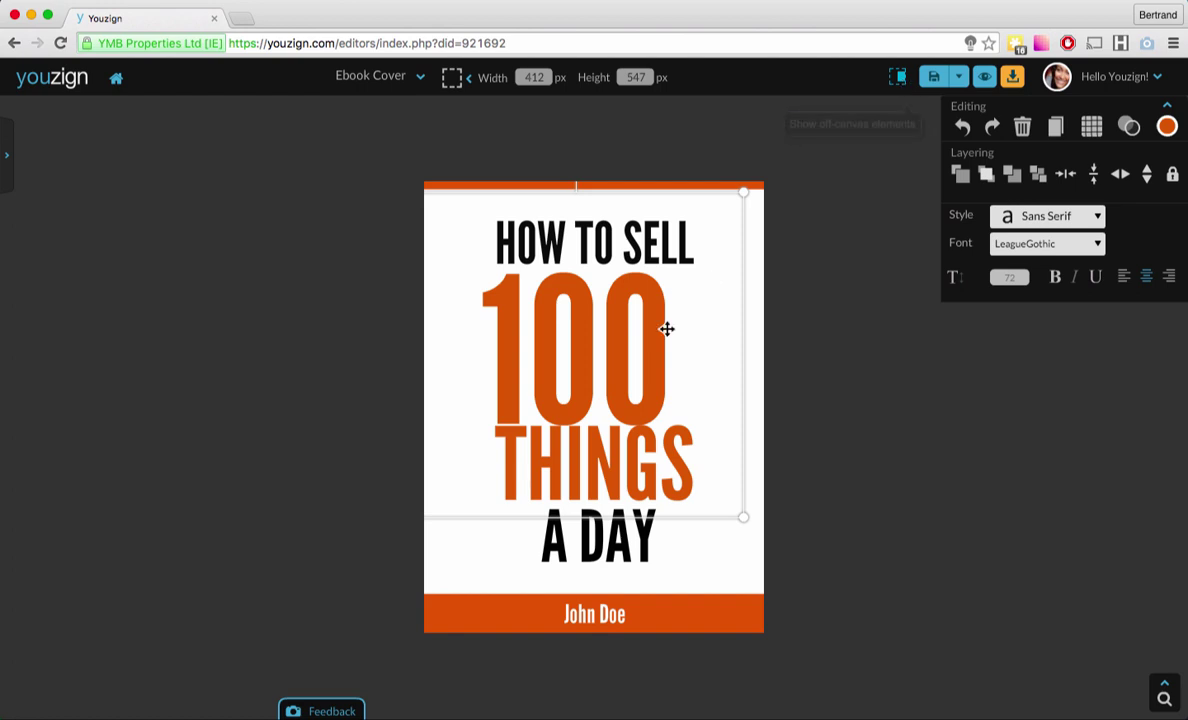
drag(650, 350, 554, 345)
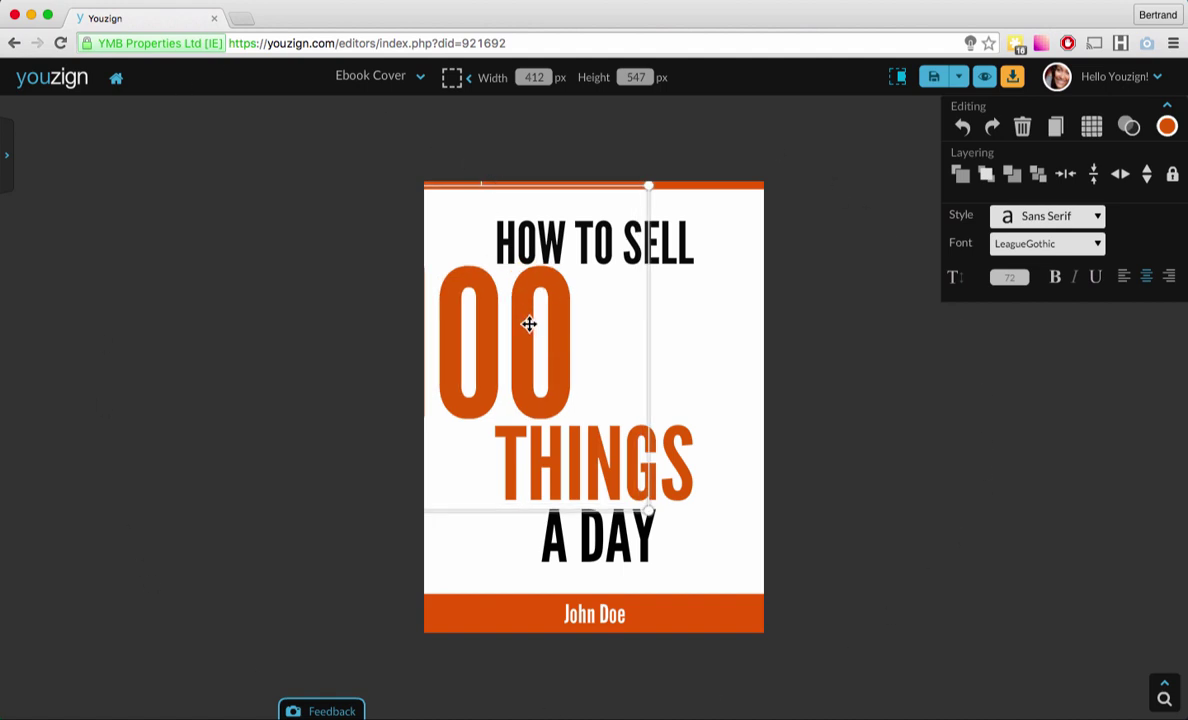
drag(528, 323, 323, 313)
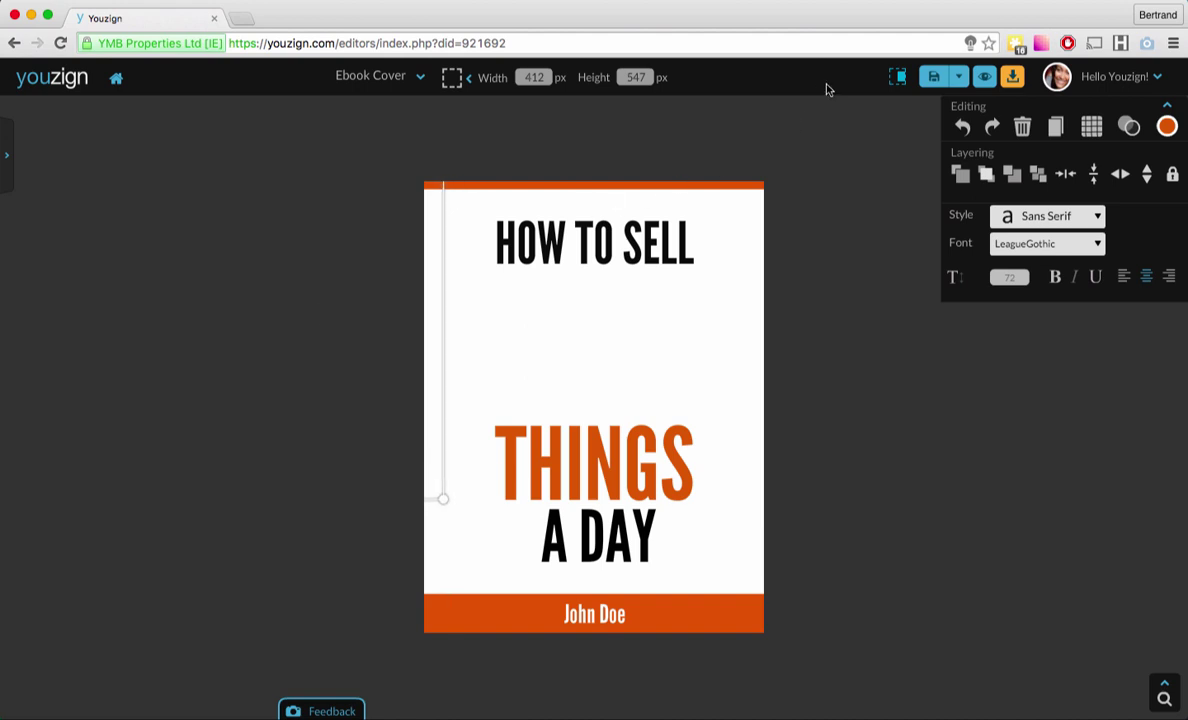
Show off-canvas elements and place the 100 against the cover's left edge.
click(899, 79)
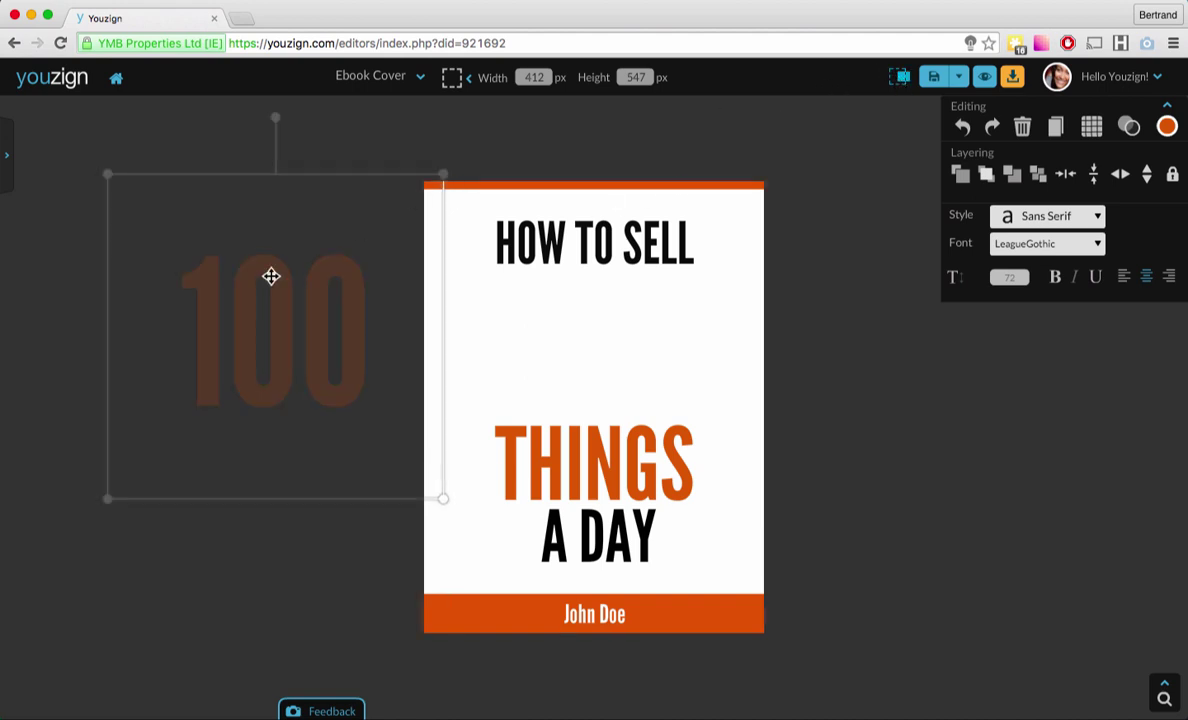
drag(260, 281, 197, 302)
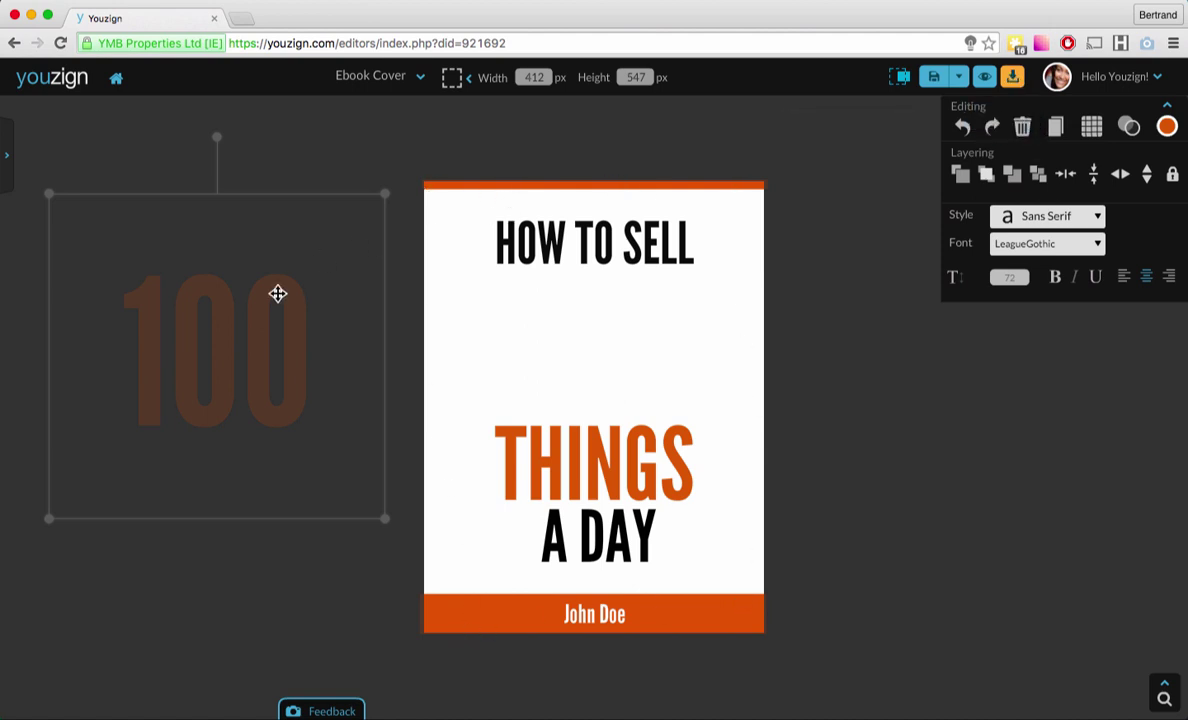
drag(178, 316, 233, 307)
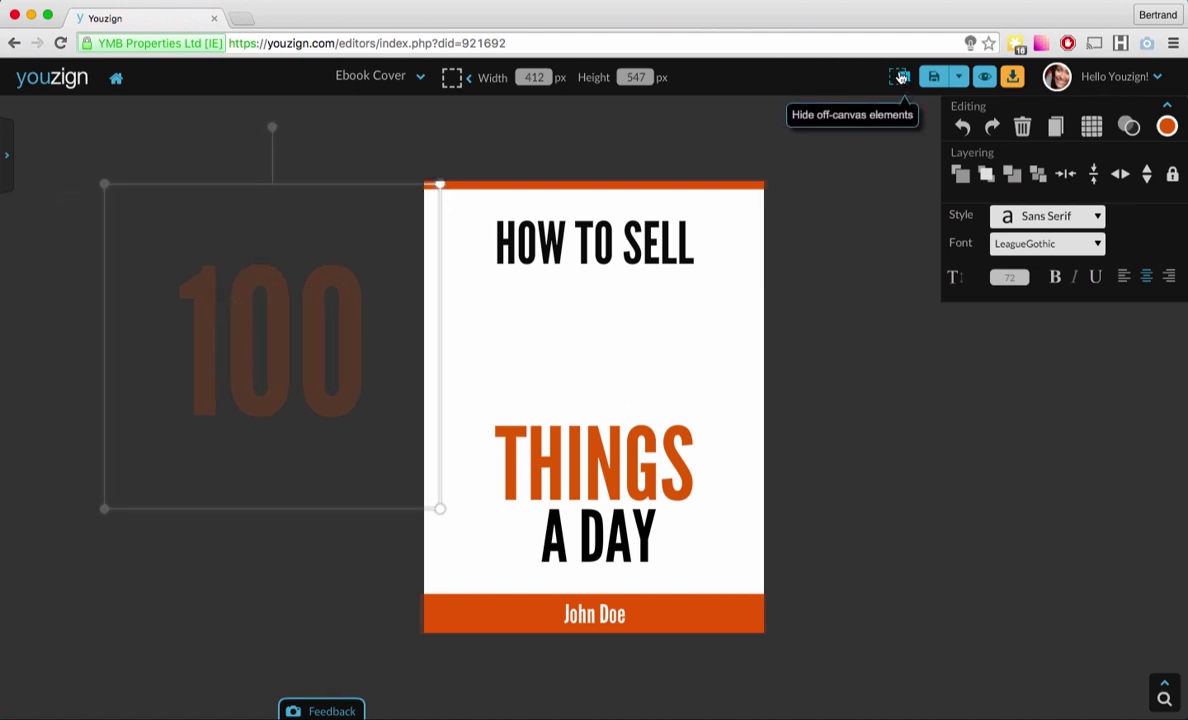
Drag the orange 100 back onto the cover, centred between HOW TO SELL and THINGS.
click(901, 77)
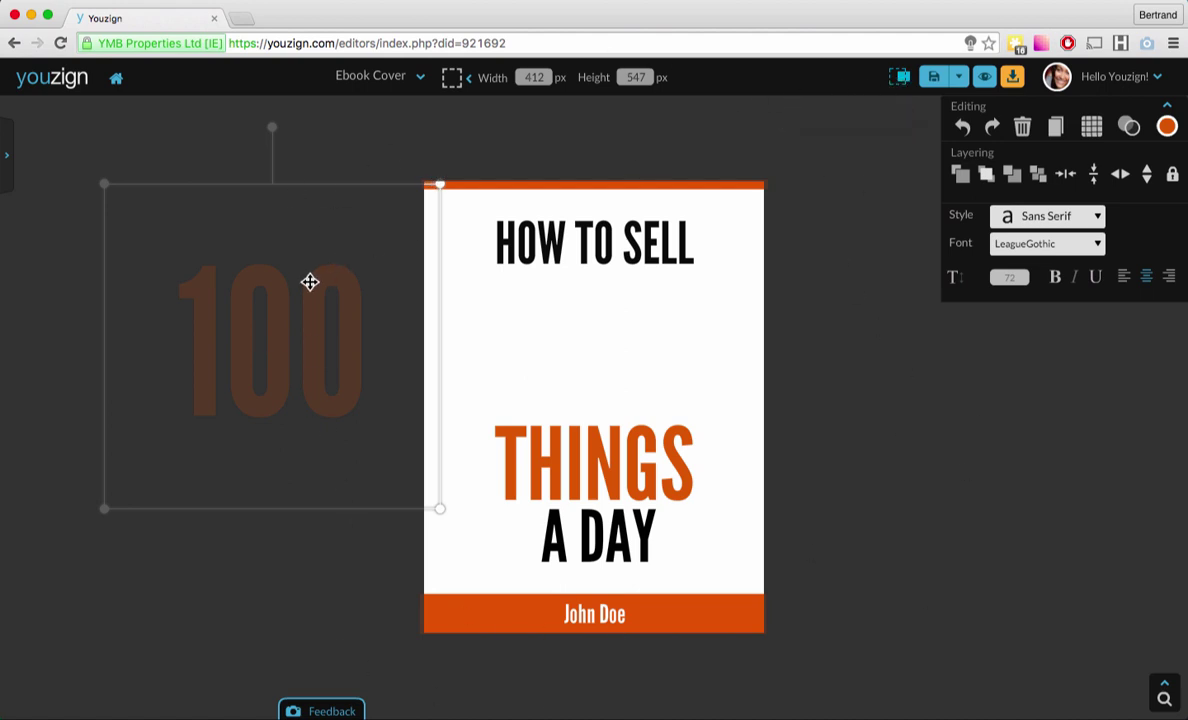
drag(310, 281, 268, 201)
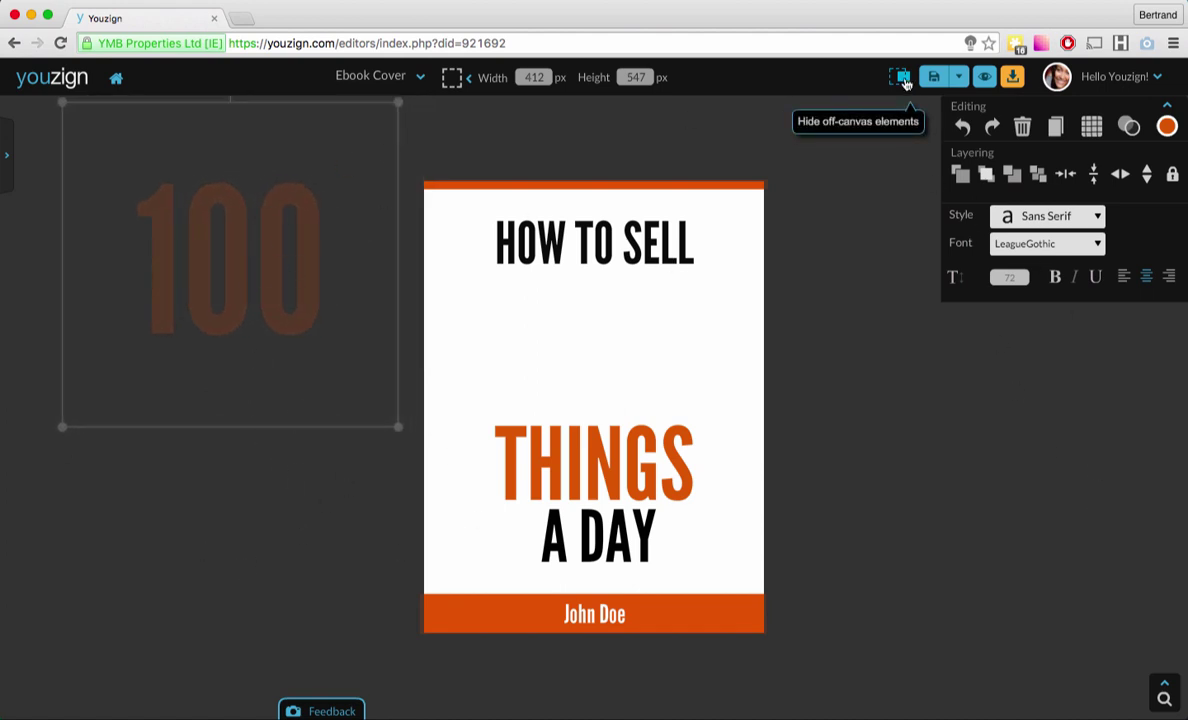
click(903, 78)
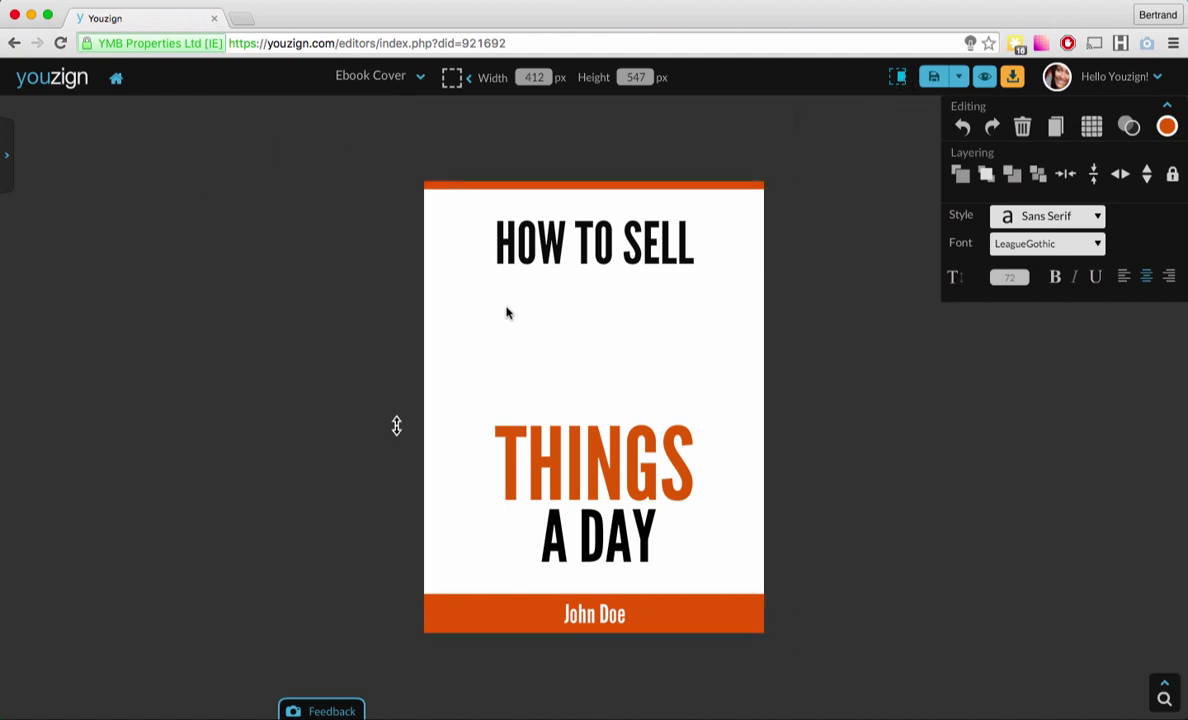
click(899, 77)
drag(233, 222, 592, 306)
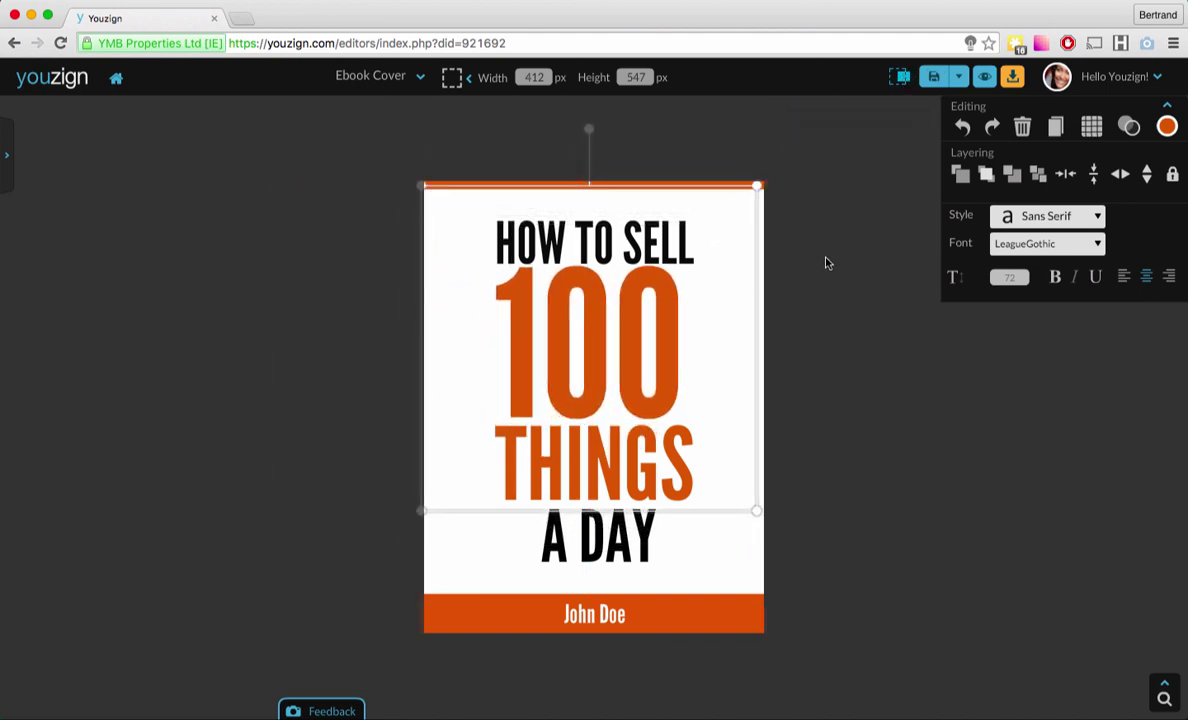
click(762, 238)
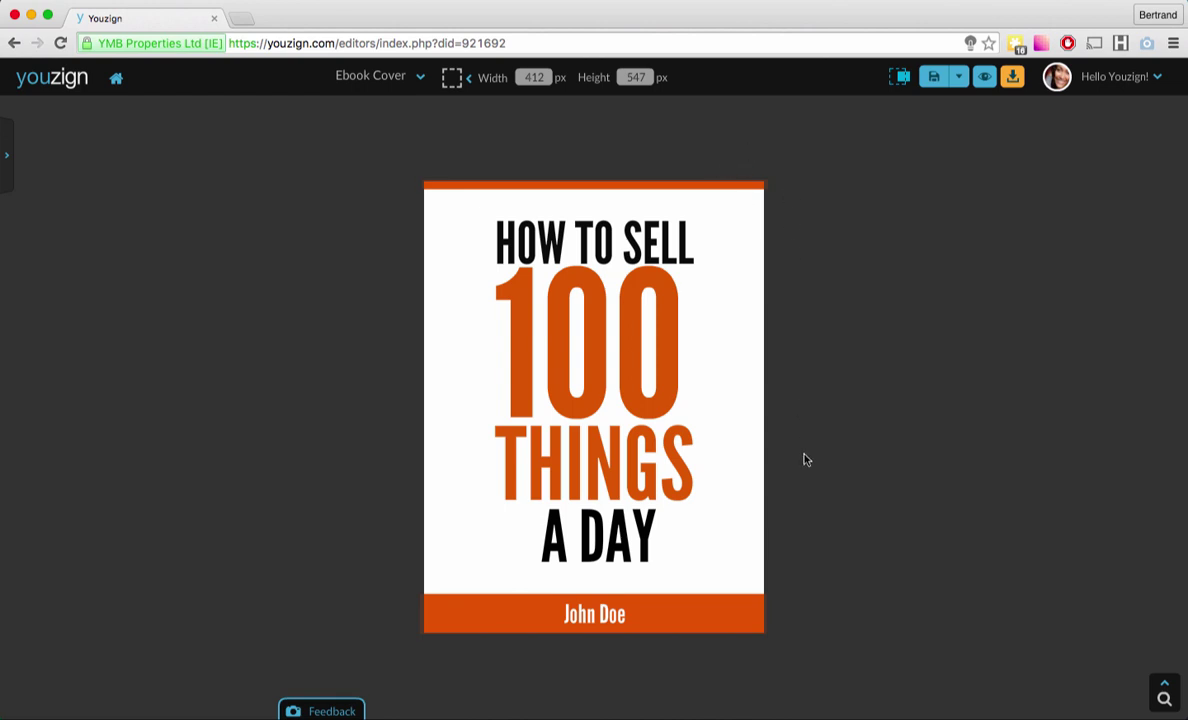
click(899, 78)
click(958, 80)
click(941, 121)
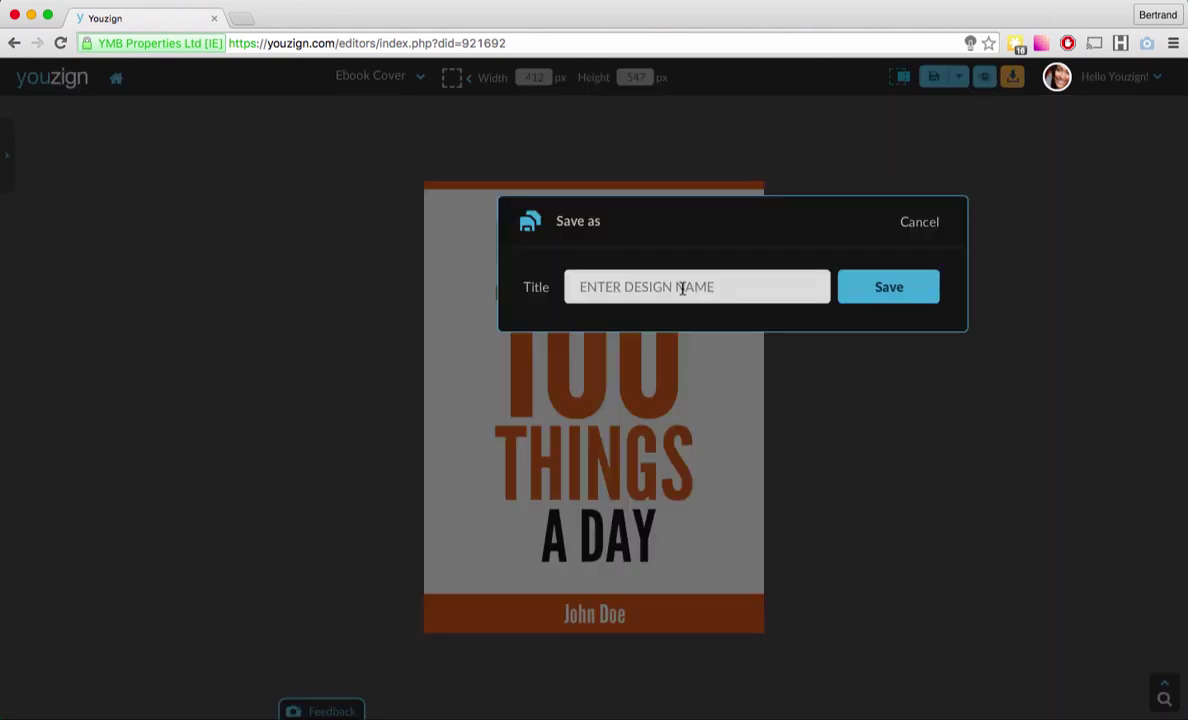
click(918, 223)
click(943, 80)
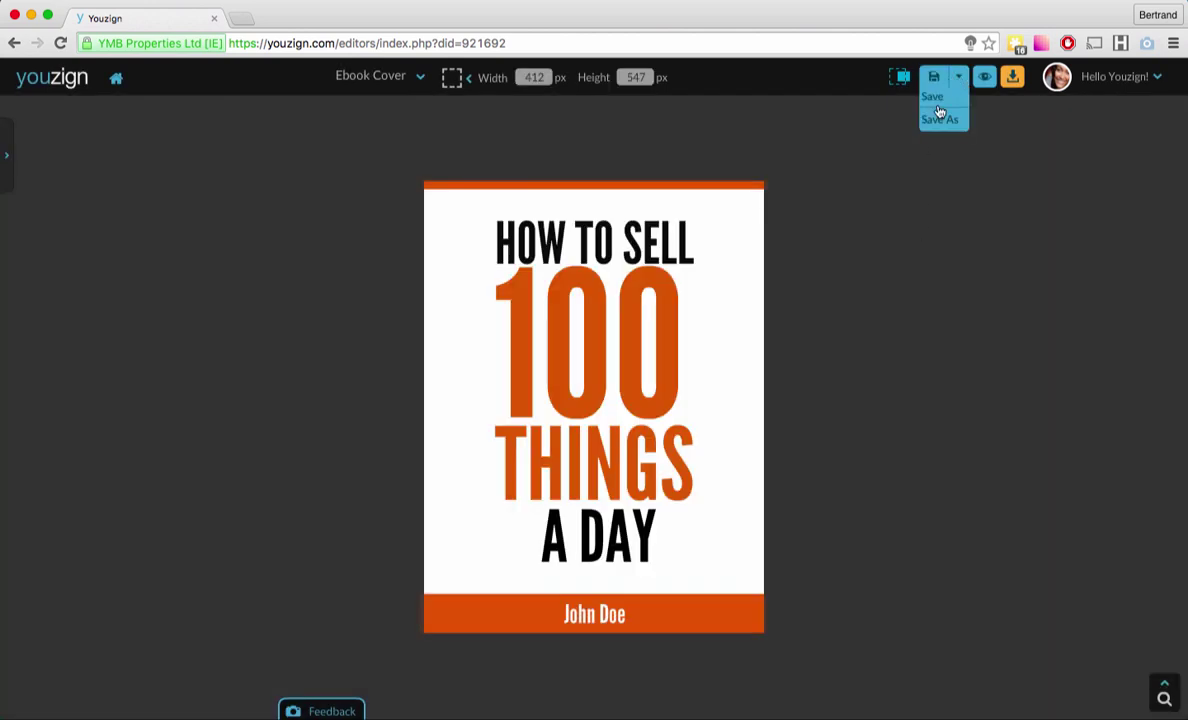
click(936, 121)
click(715, 286)
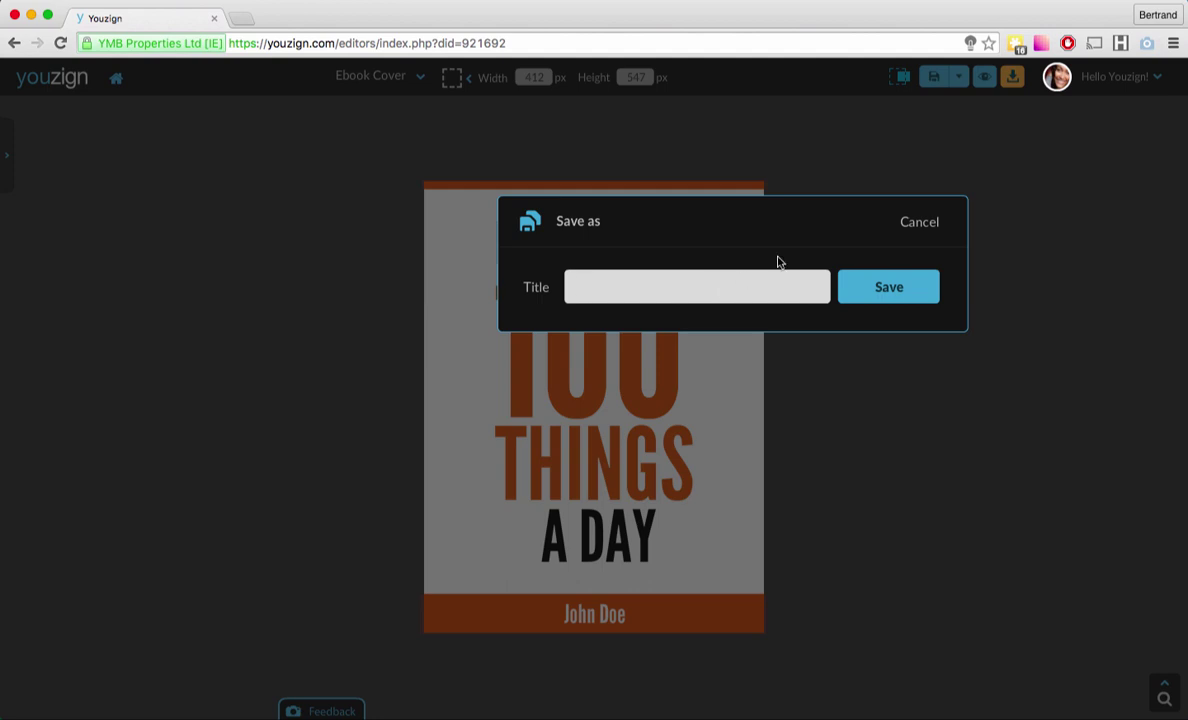
click(925, 227)
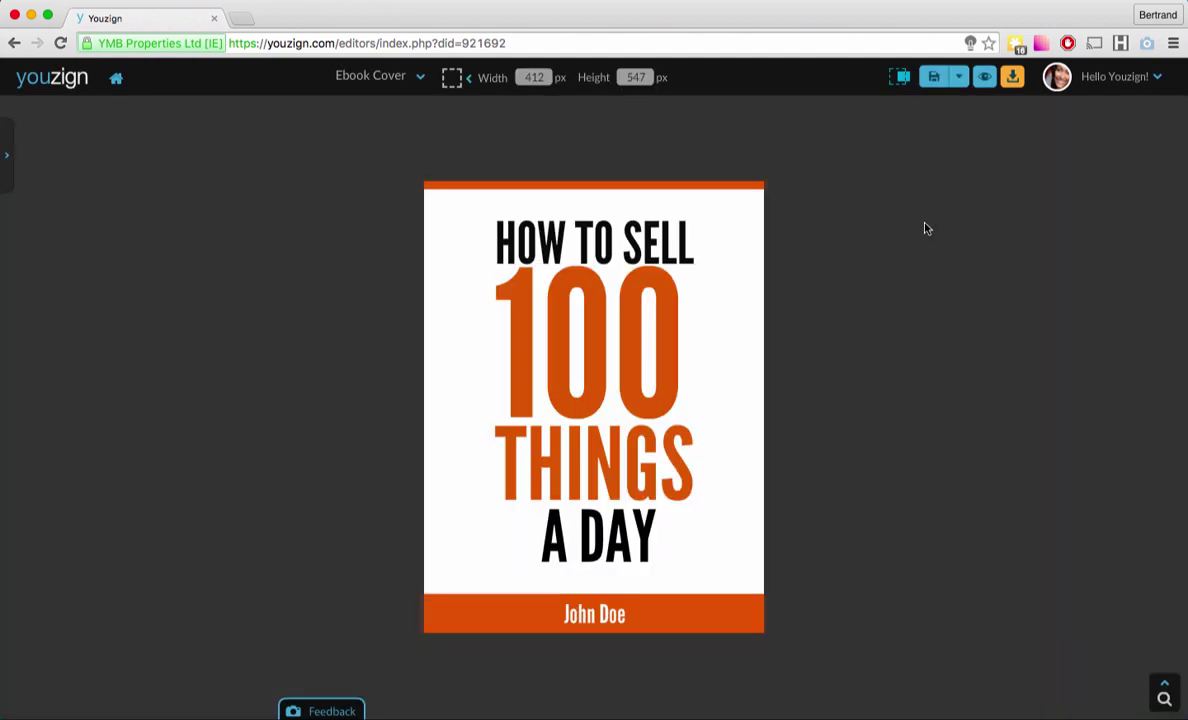
click(960, 82)
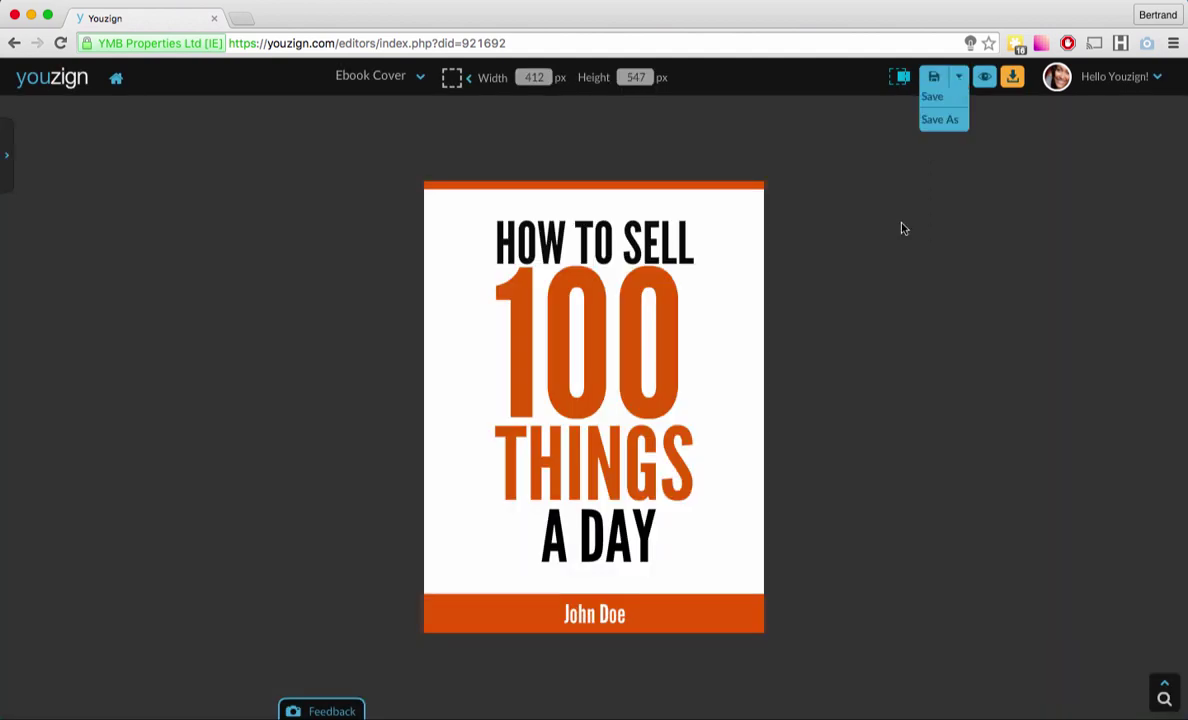
click(647, 328)
mouse_move(615, 328)
mouse_down()
mouse_move(641, 327)
mouse_move(615, 326)
mouse_up()
double_click(539, 335)
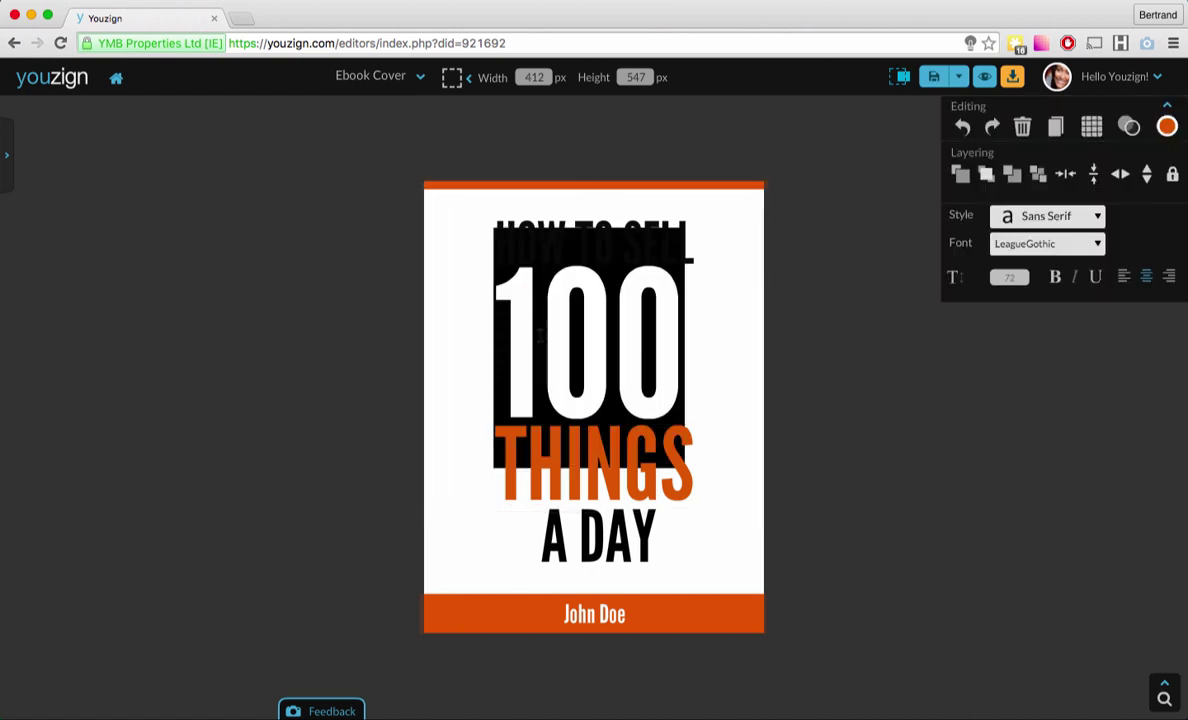
Colour the 100 text red.
click(539, 335)
click(862, 358)
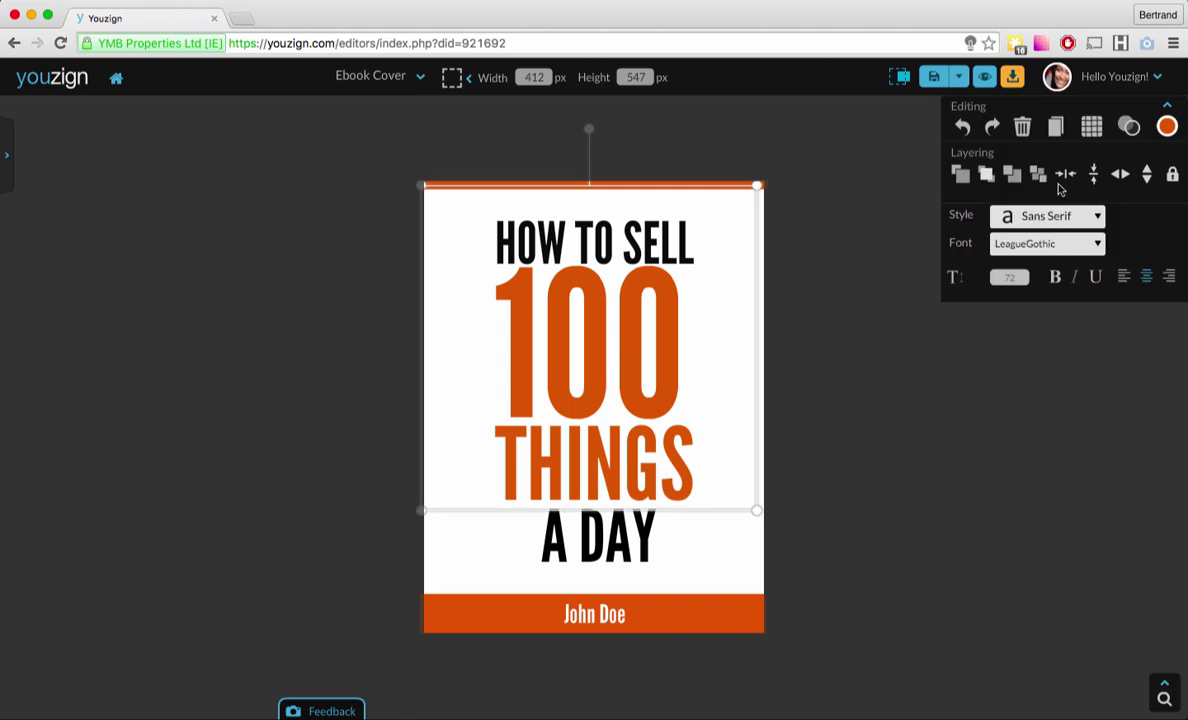
click(1167, 126)
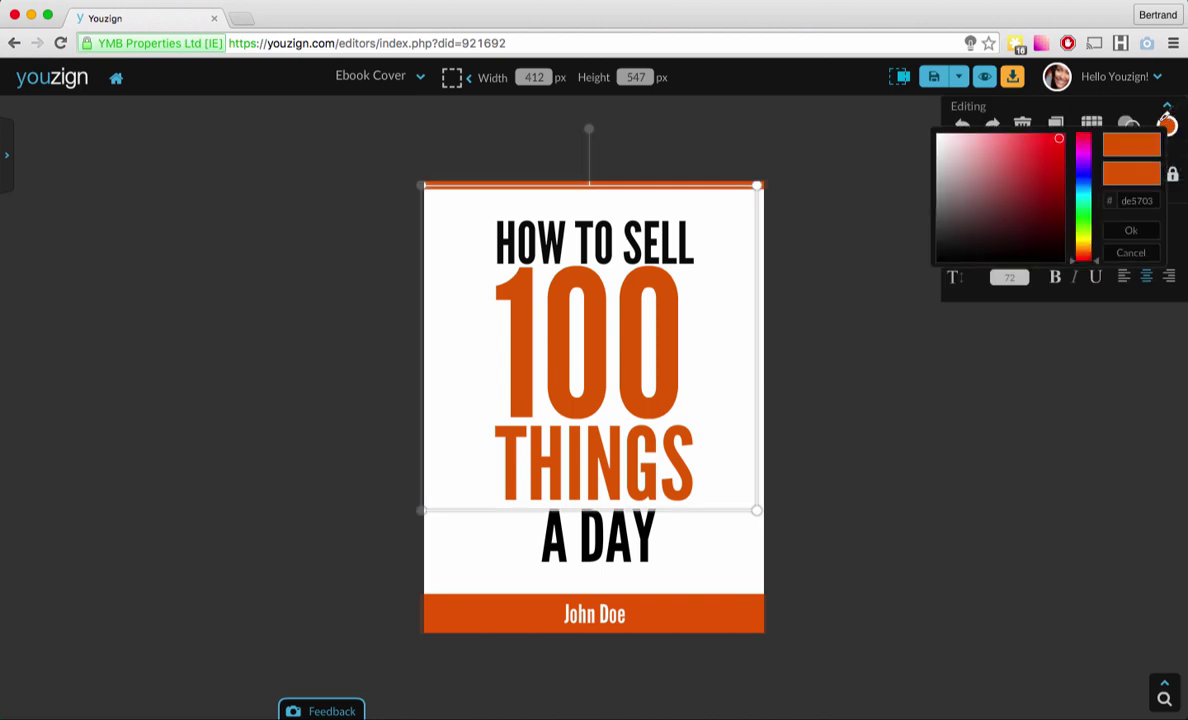
click(1005, 161)
click(1032, 159)
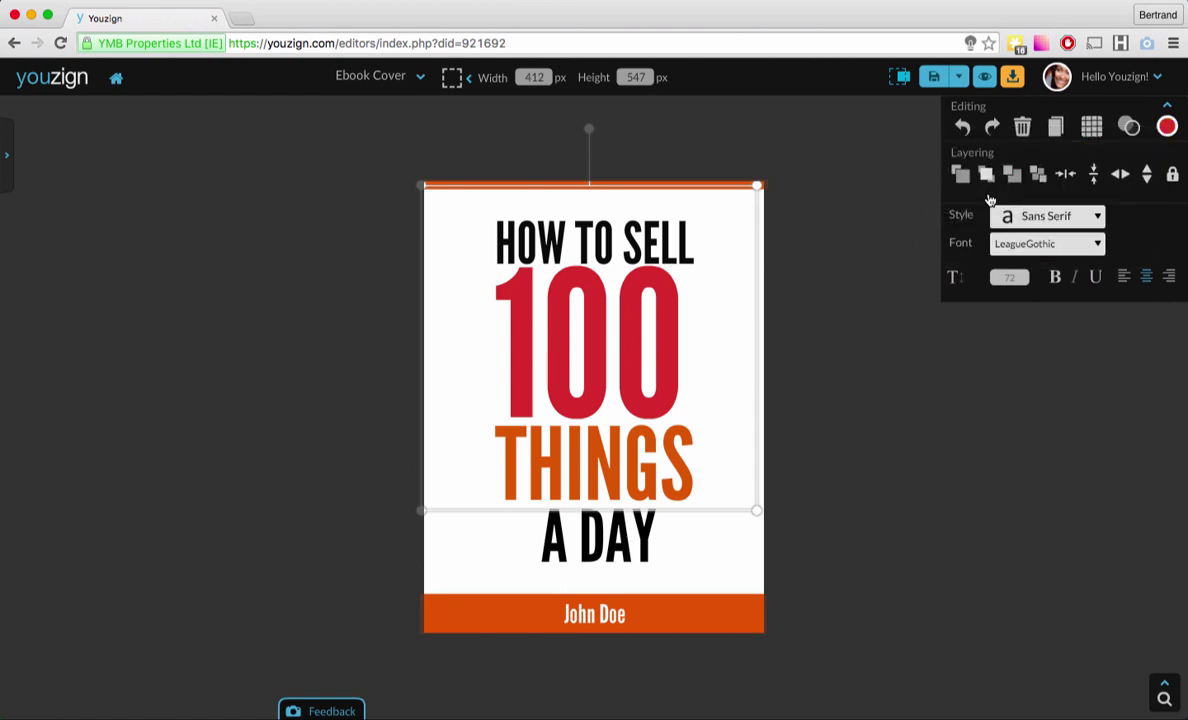
Shift the 100's colour from red to a bright green.
click(1167, 126)
drag(1088, 195, 1088, 218)
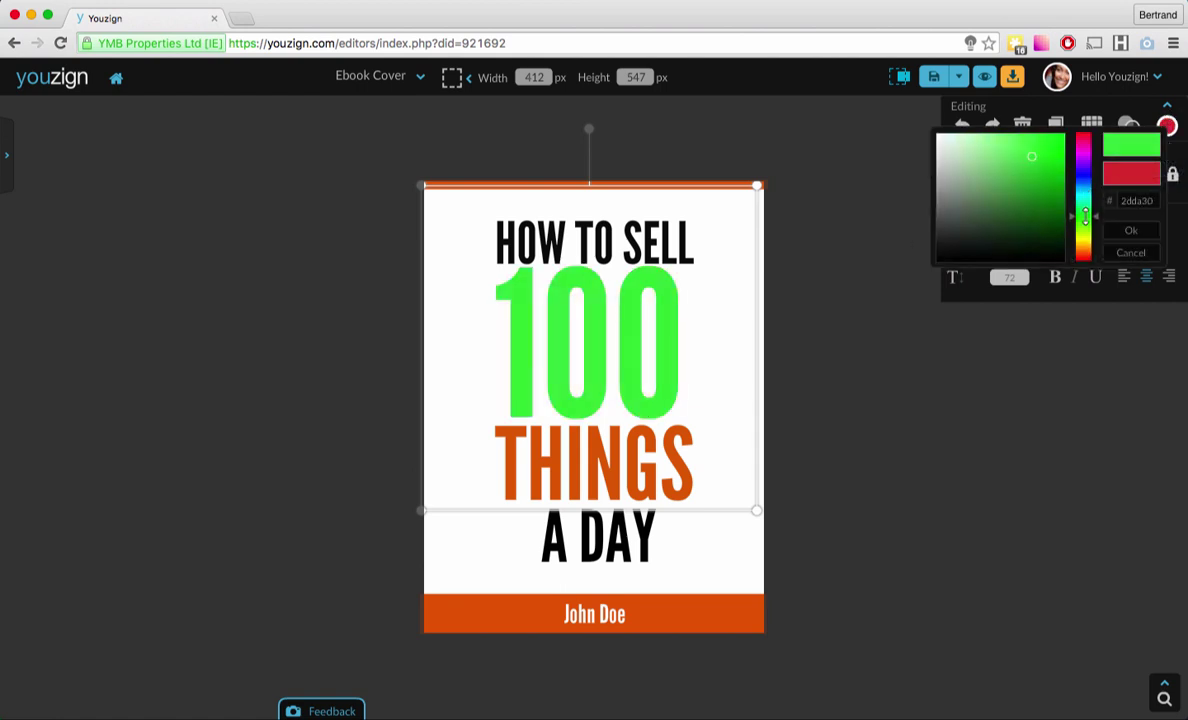
mouse_move(1030, 165)
mouse_down()
mouse_move(1055, 198)
mouse_move(971, 159)
mouse_move(1035, 177)
mouse_up()
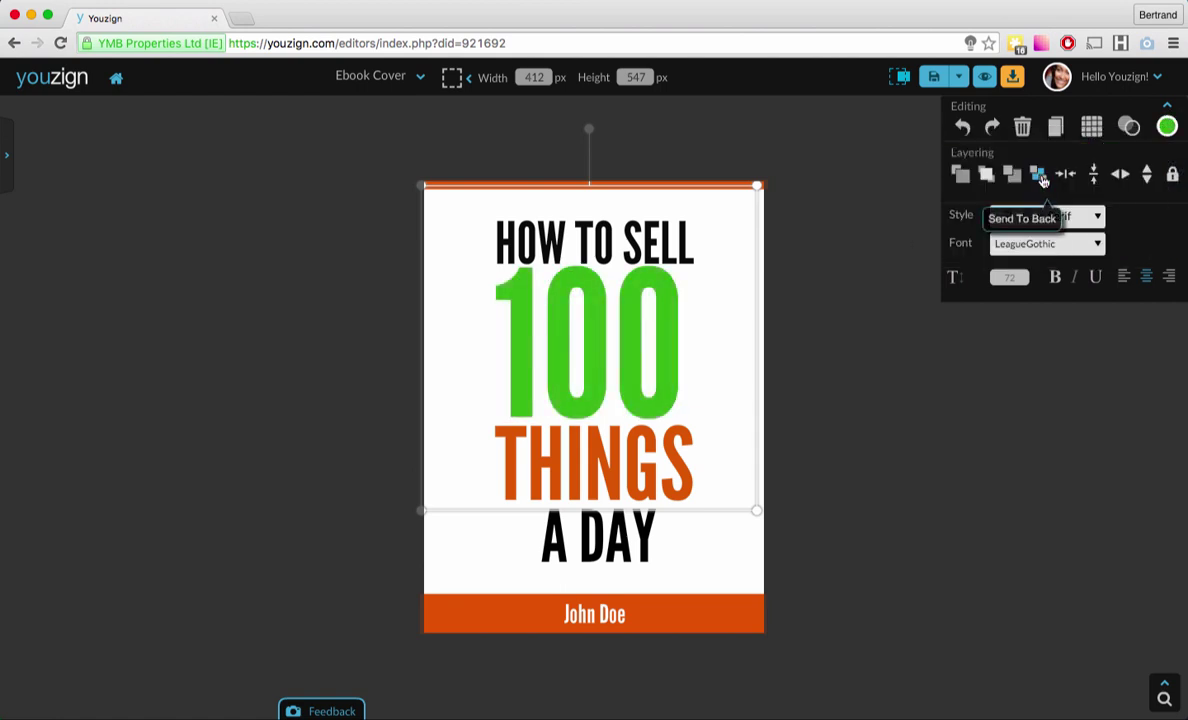
click(862, 254)
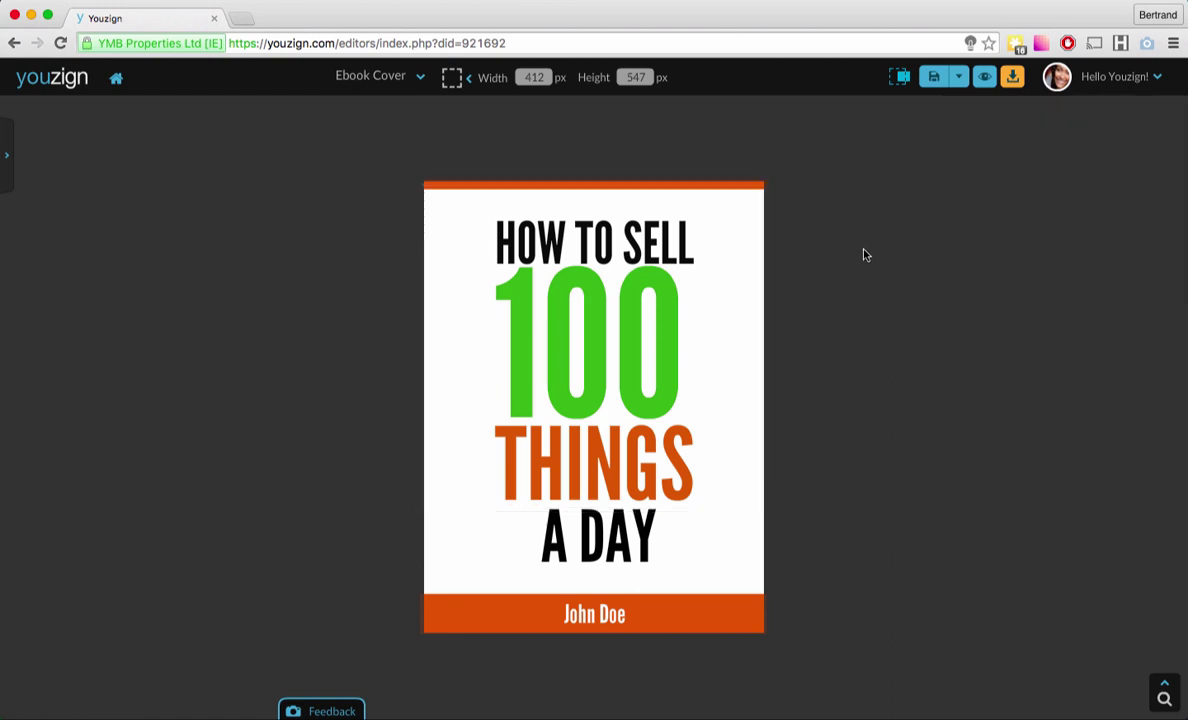
click(959, 80)
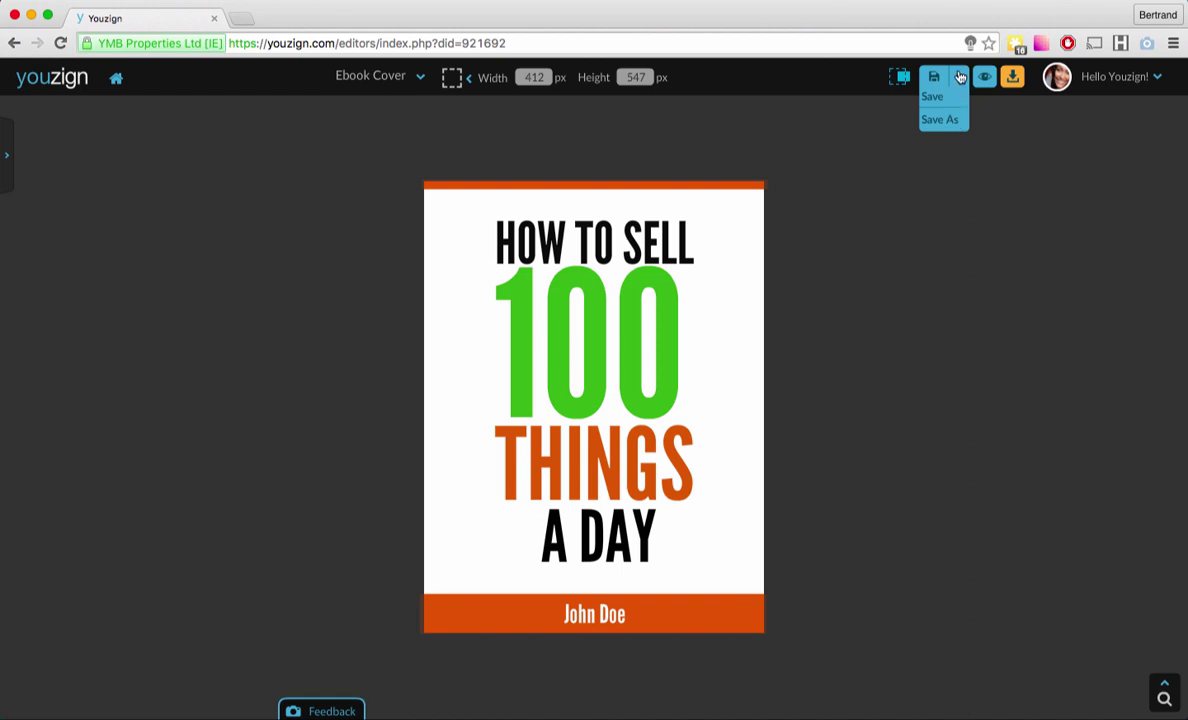
Undo the last two changes and move the 100 back to the cover's centre.
click(959, 78)
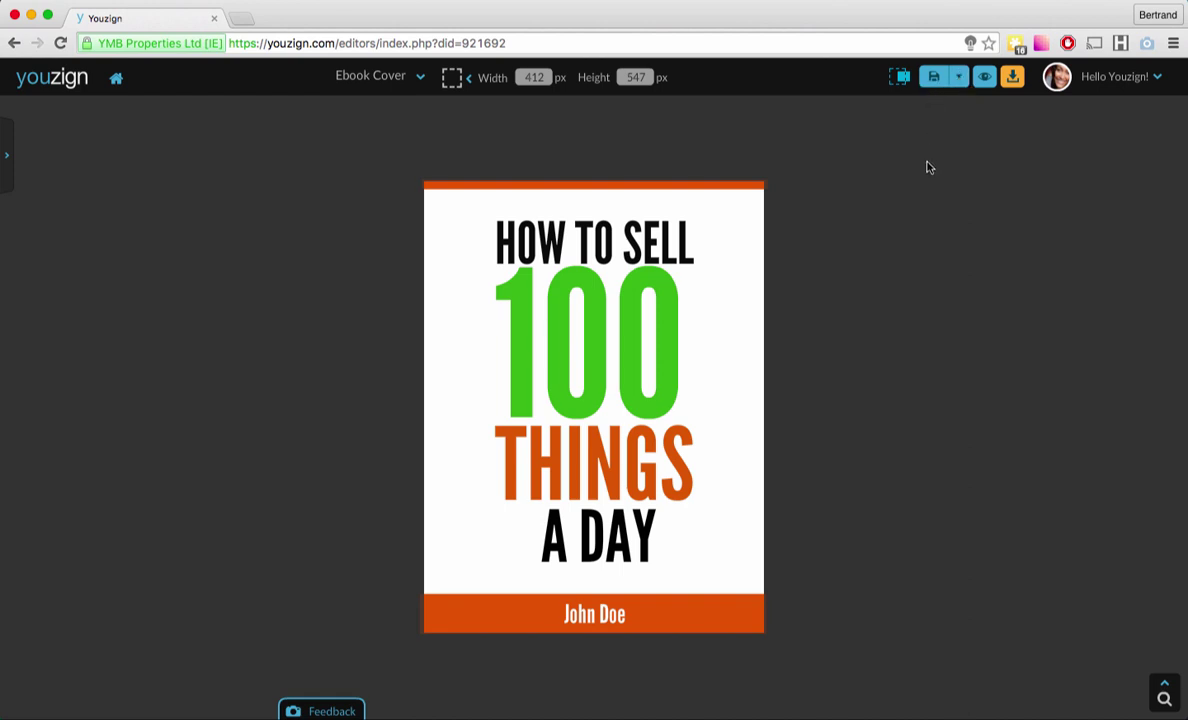
click(705, 281)
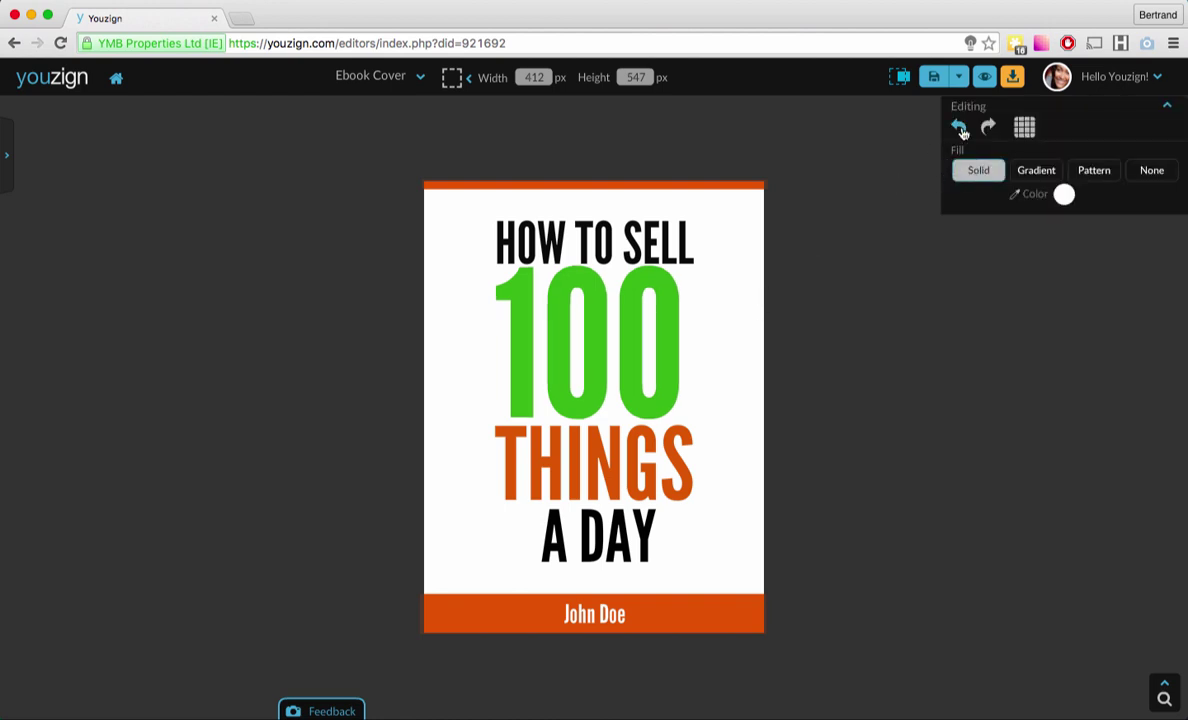
click(959, 127)
click(959, 128)
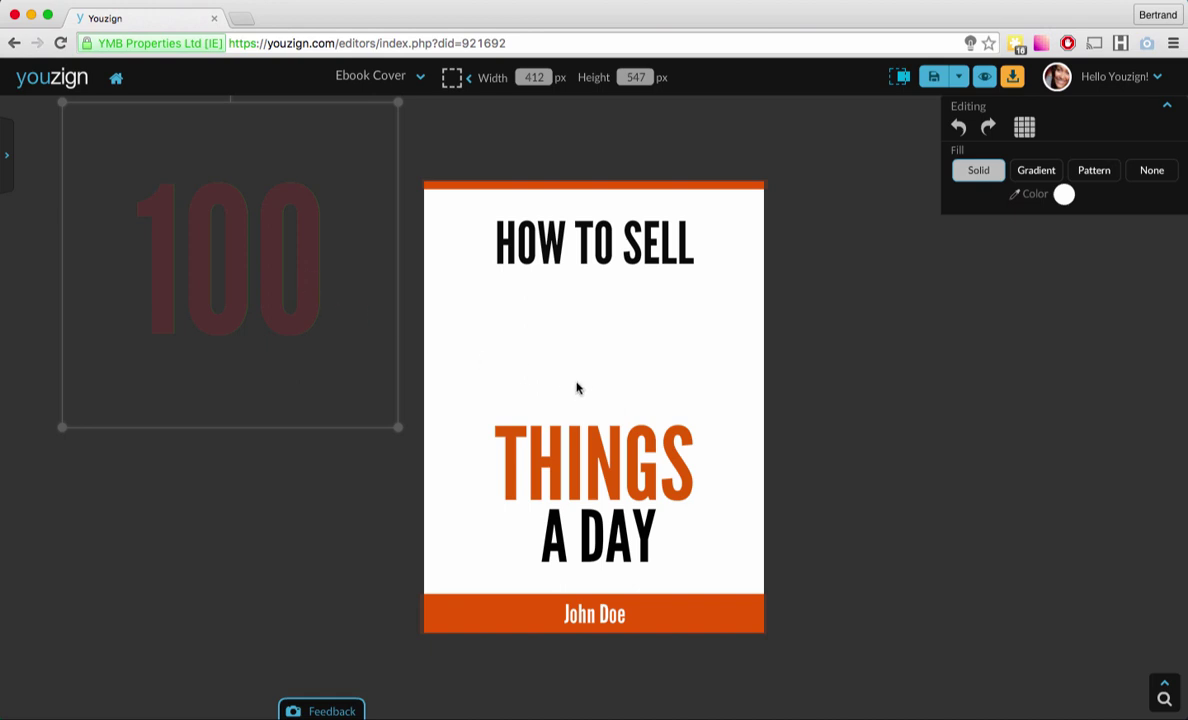
click(310, 308)
drag(267, 278, 630, 365)
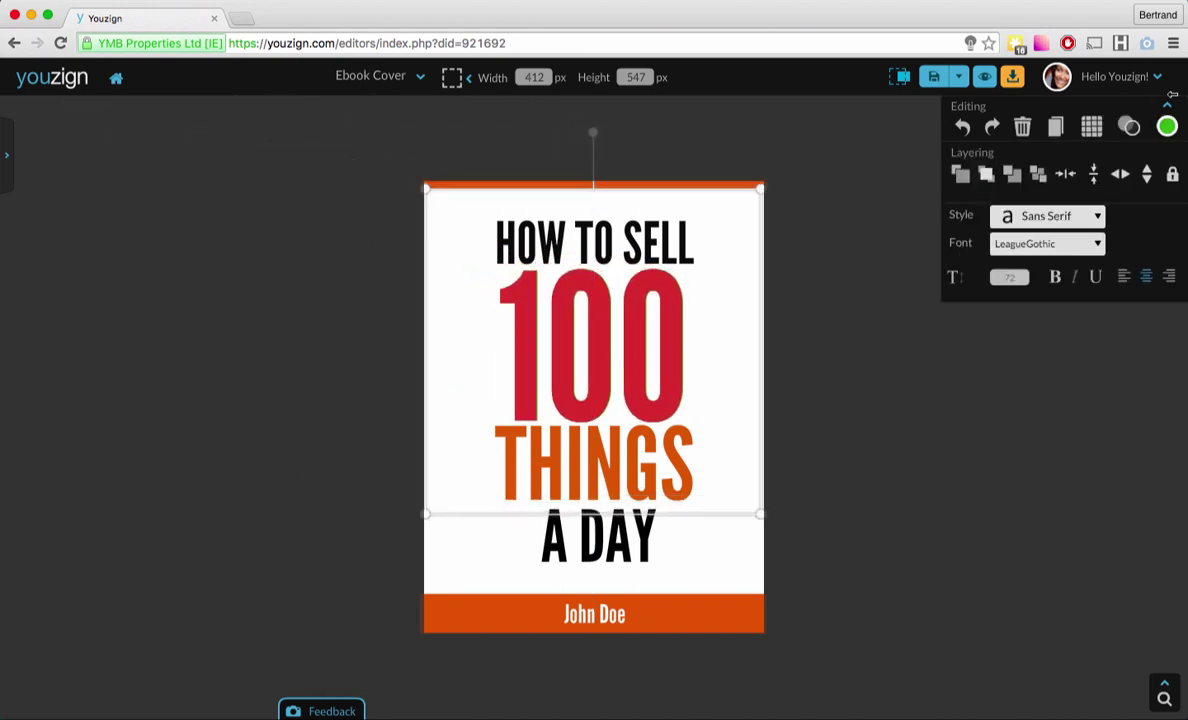
Colour the 100 with the orange sampled from THINGS, then preview the cover.
click(1167, 126)
click(1063, 258)
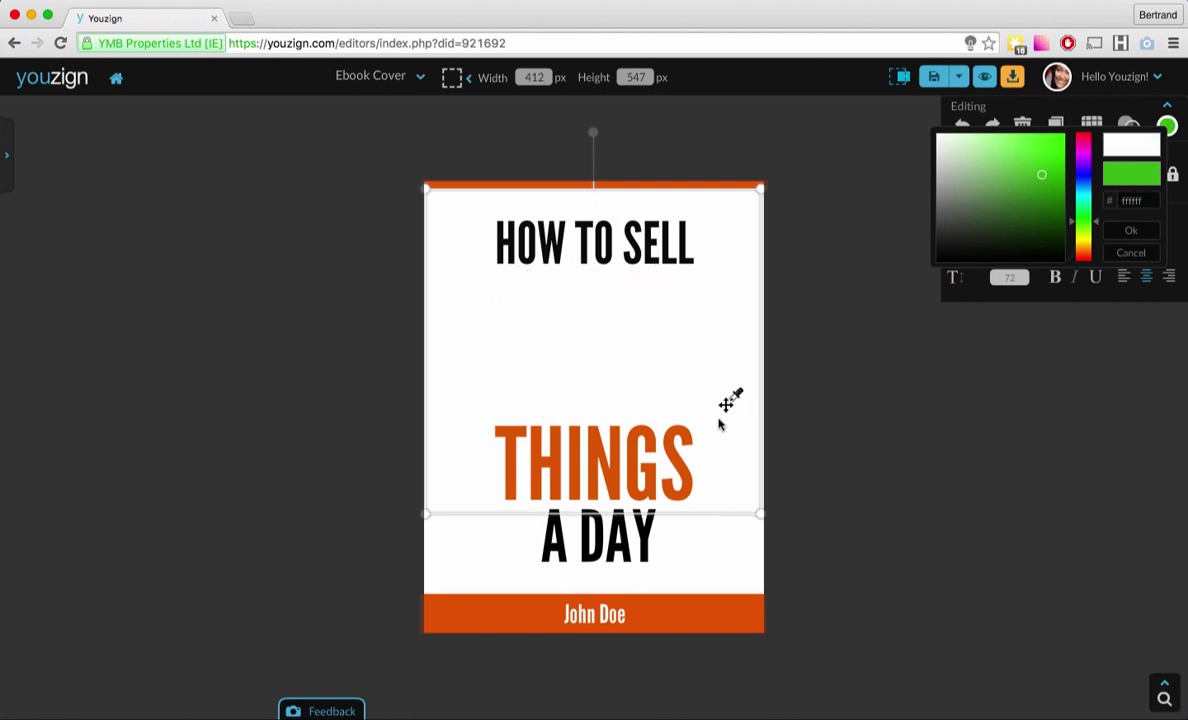
click(650, 440)
click(815, 401)
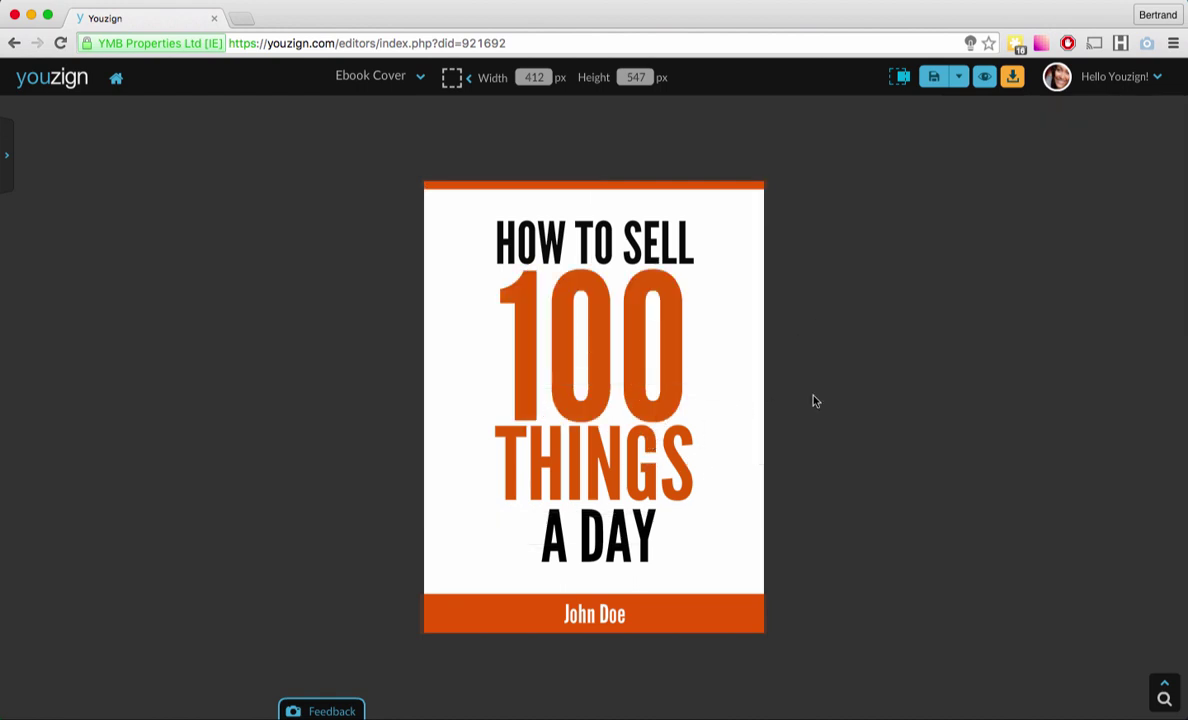
click(985, 79)
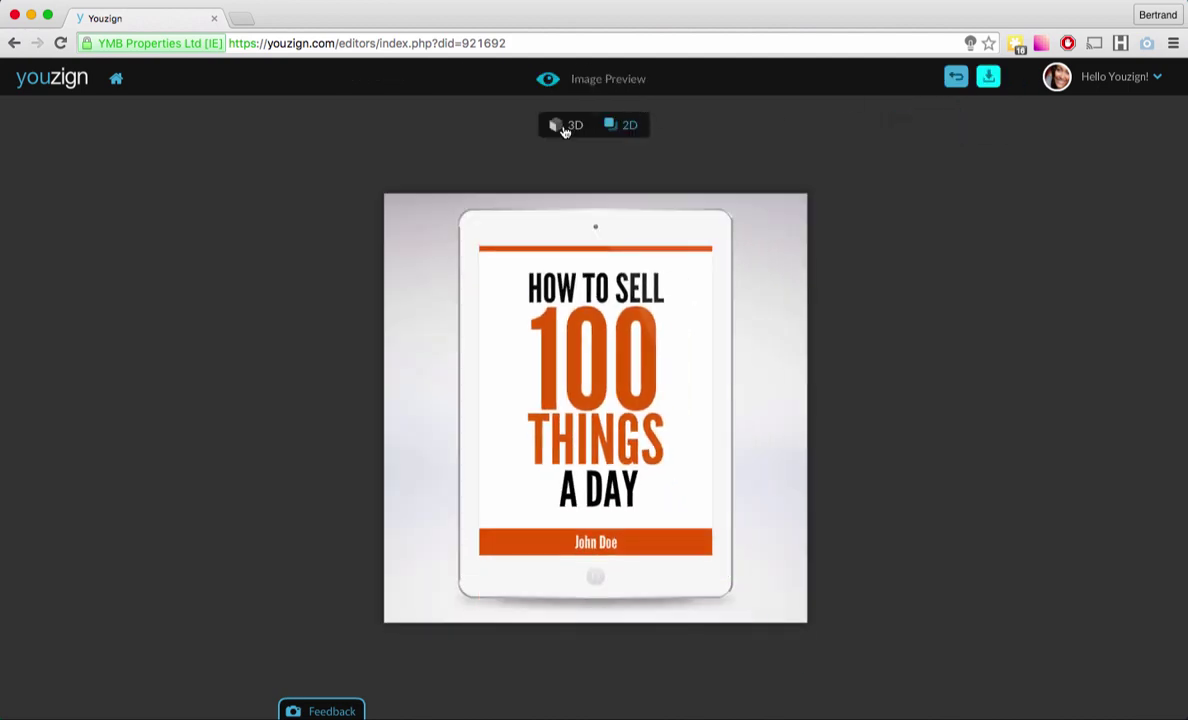
Compare the 3D book and flat 2D mockup previews, then return to the editor.
click(563, 126)
click(630, 126)
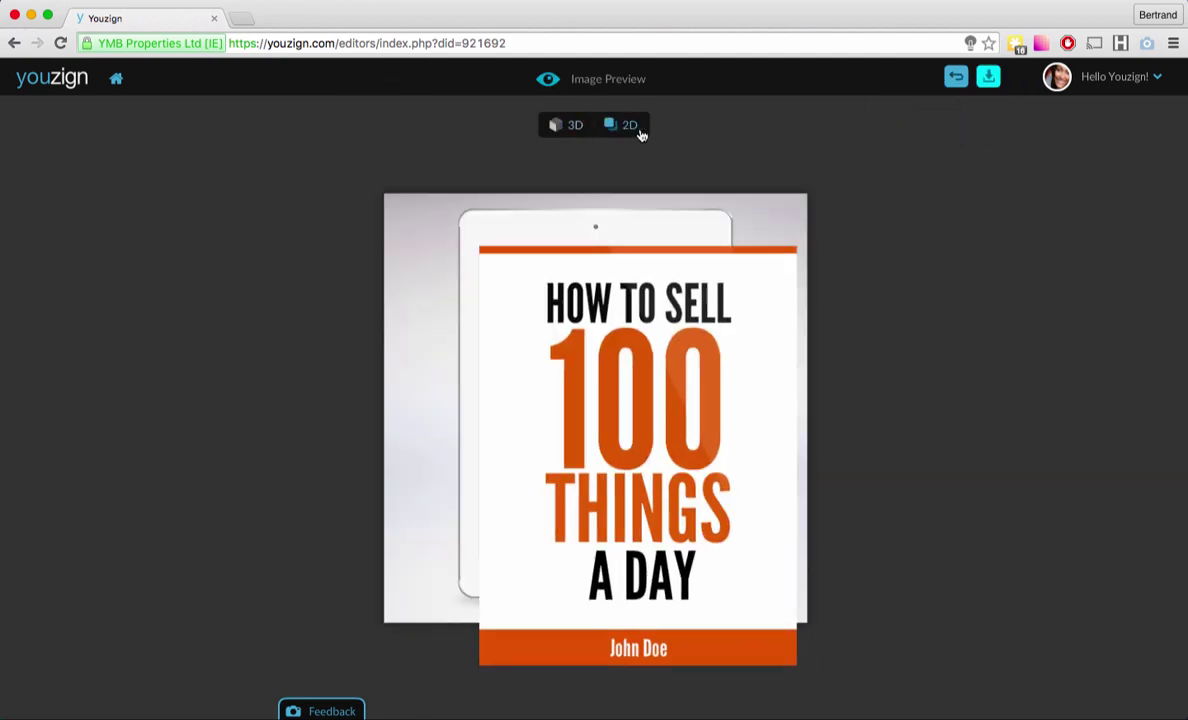
click(955, 76)
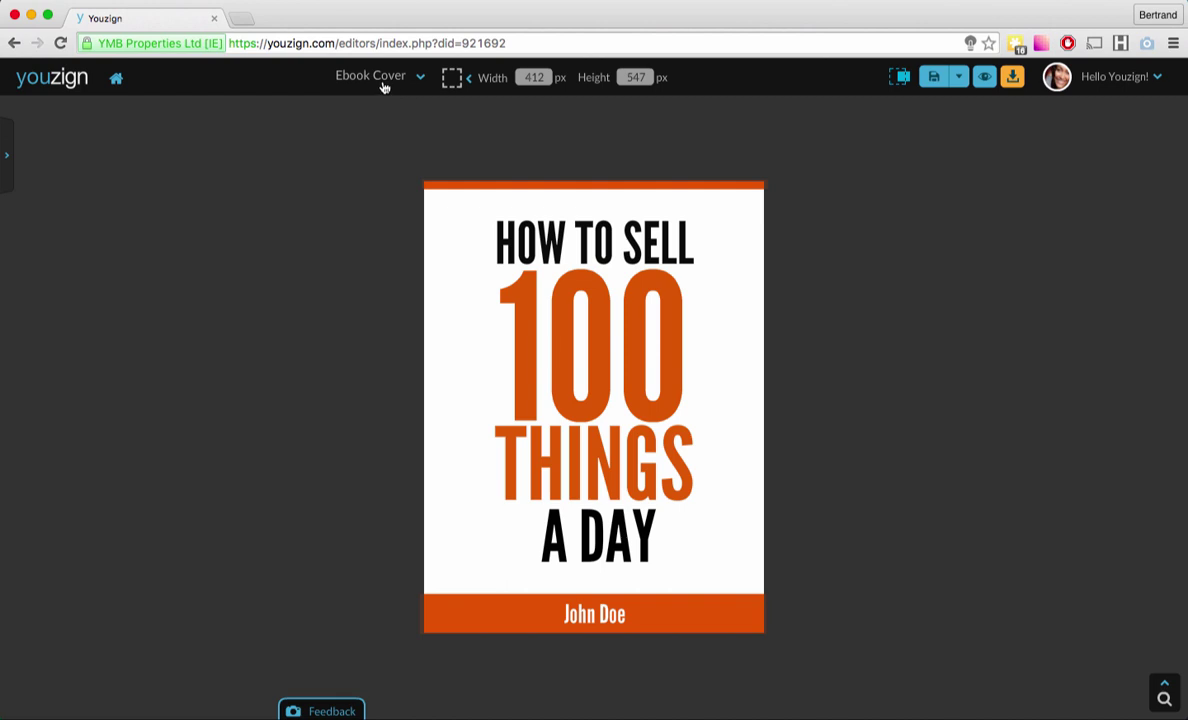
click(368, 80)
mouse_move(378, 76)
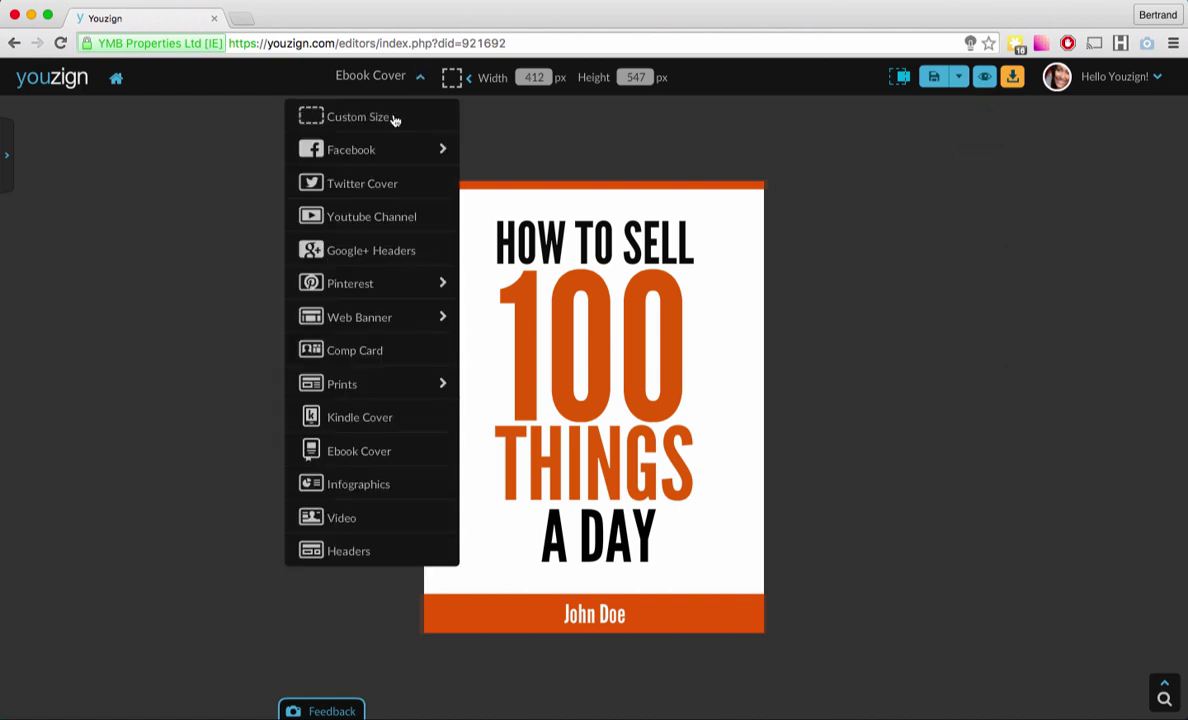
mouse_move(402, 383)
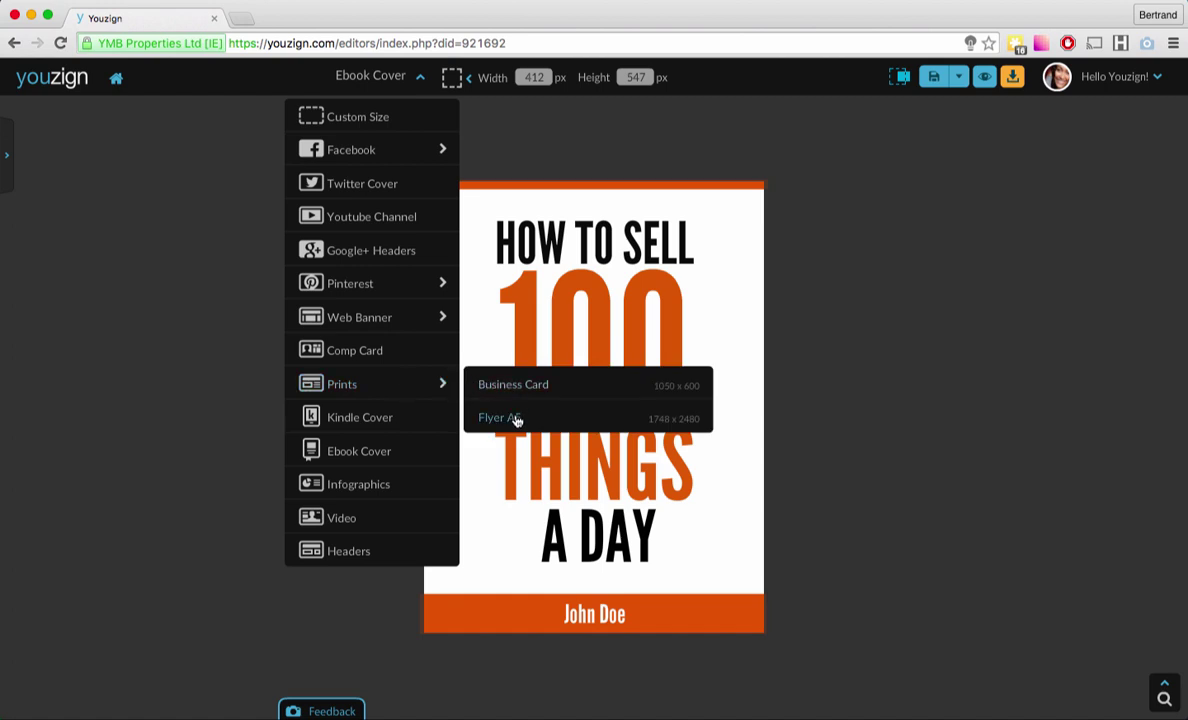
click(949, 194)
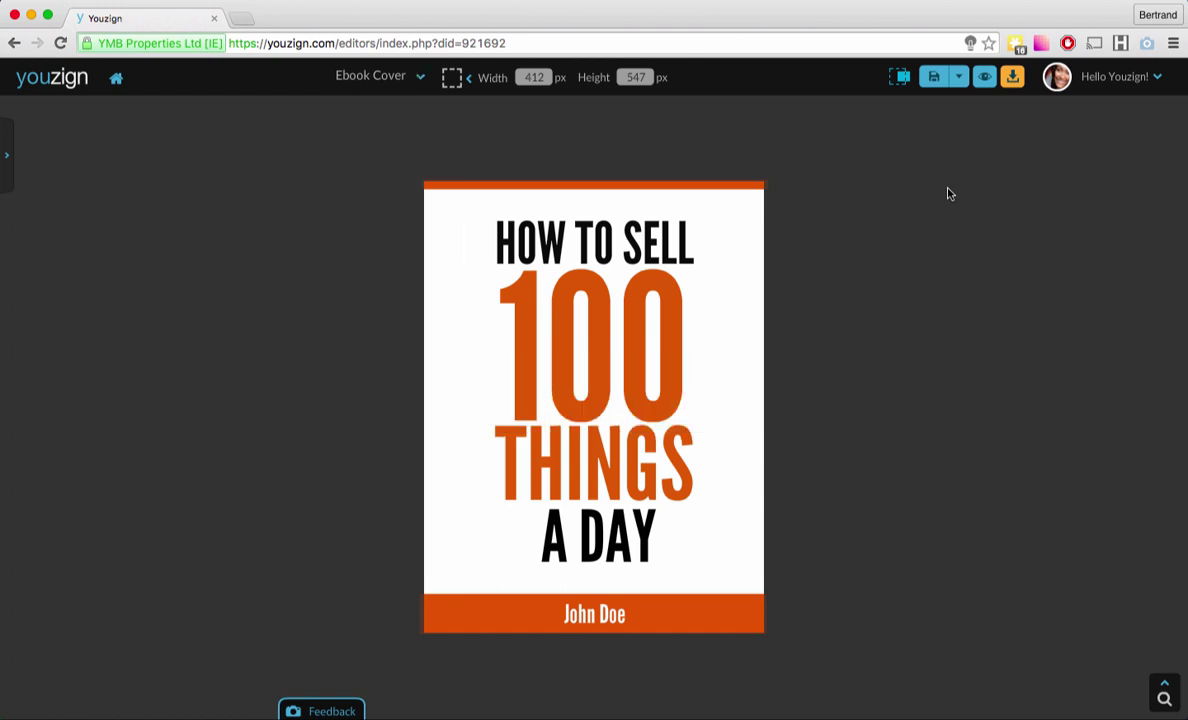
click(985, 78)
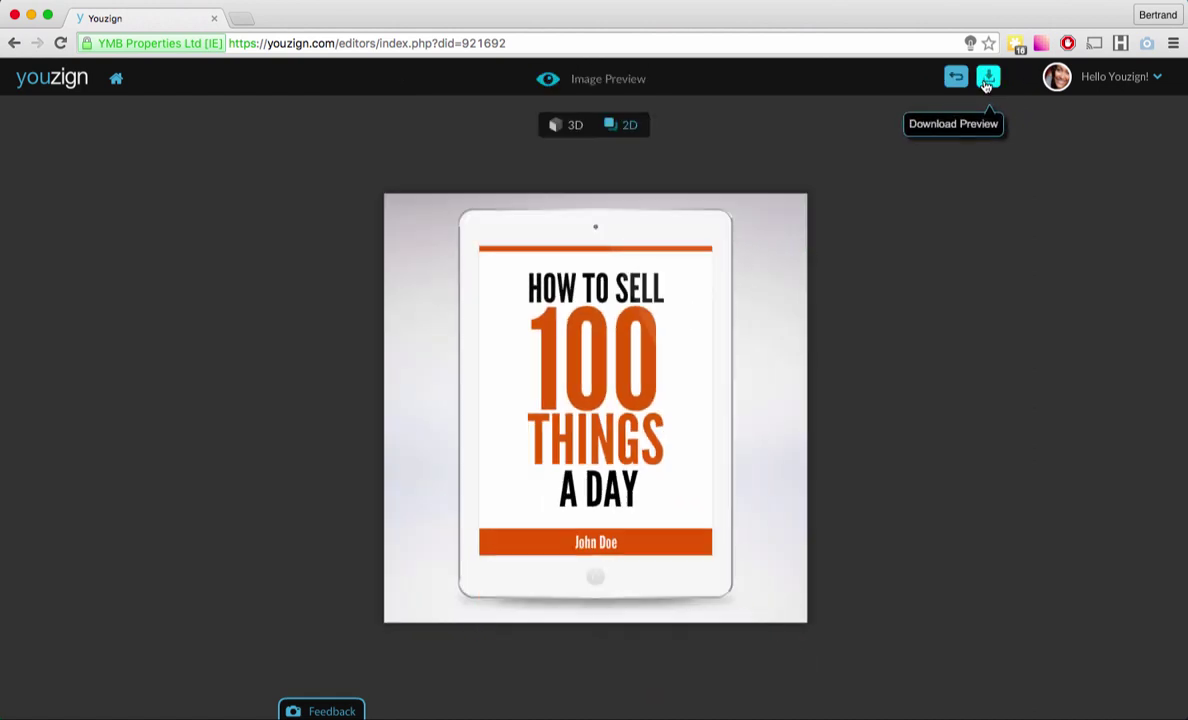
click(955, 78)
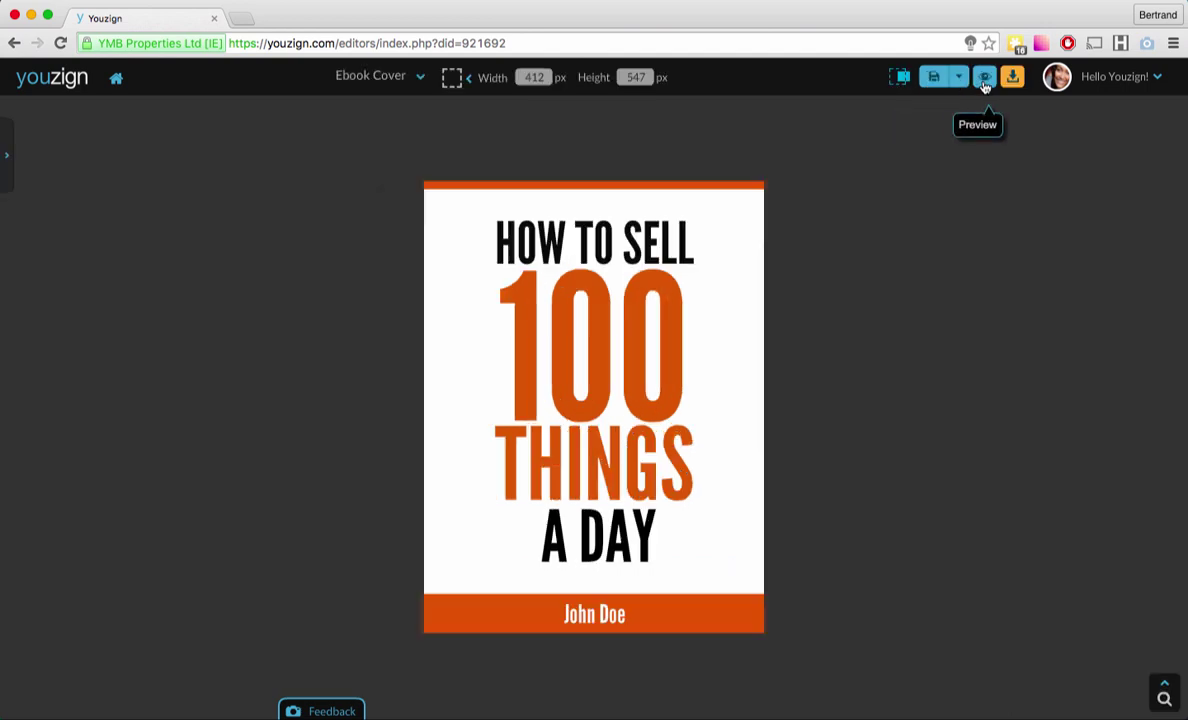
click(985, 80)
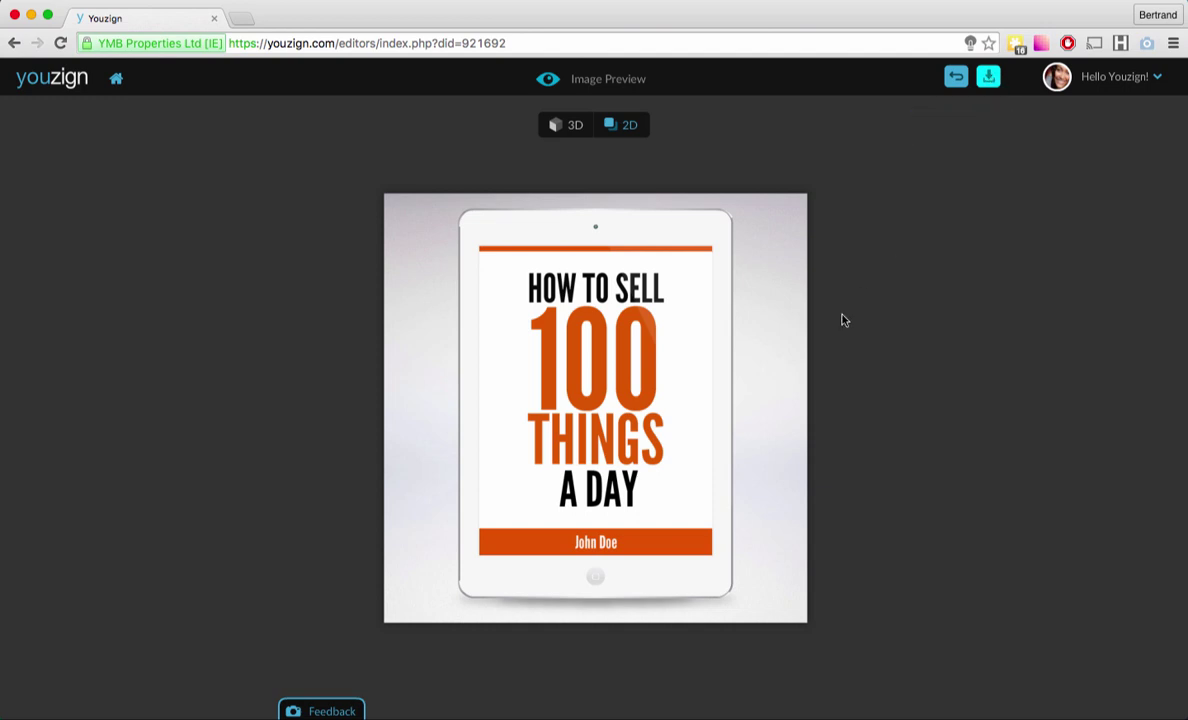
key(super+shift+4)
drag(322, 165, 888, 667)
click(955, 76)
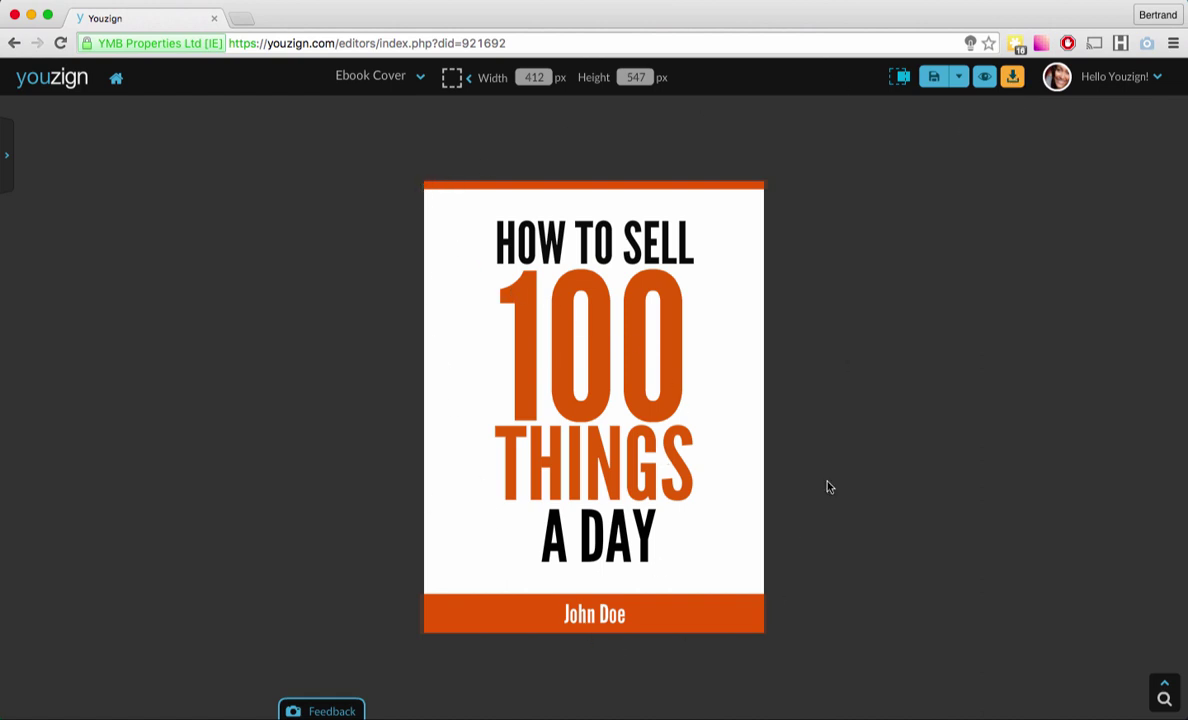
Download the cover as 'Lead Magnet 100 Things.png' into the Downloads folder.
click(1013, 81)
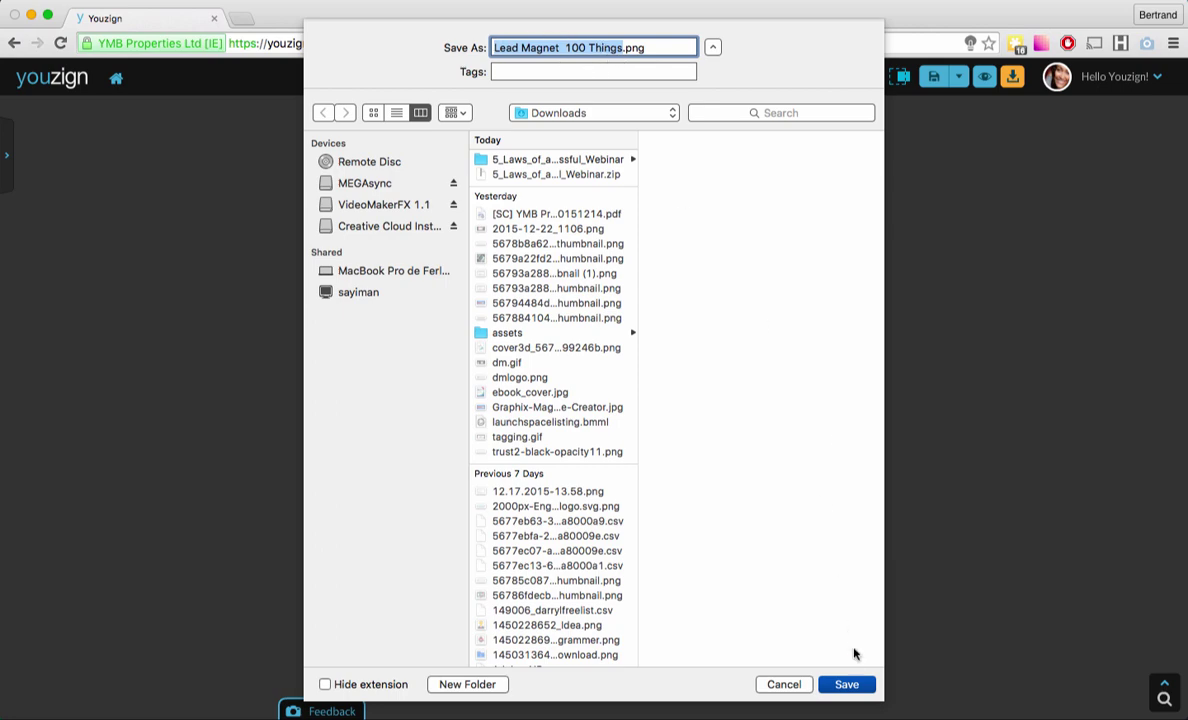
click(846, 684)
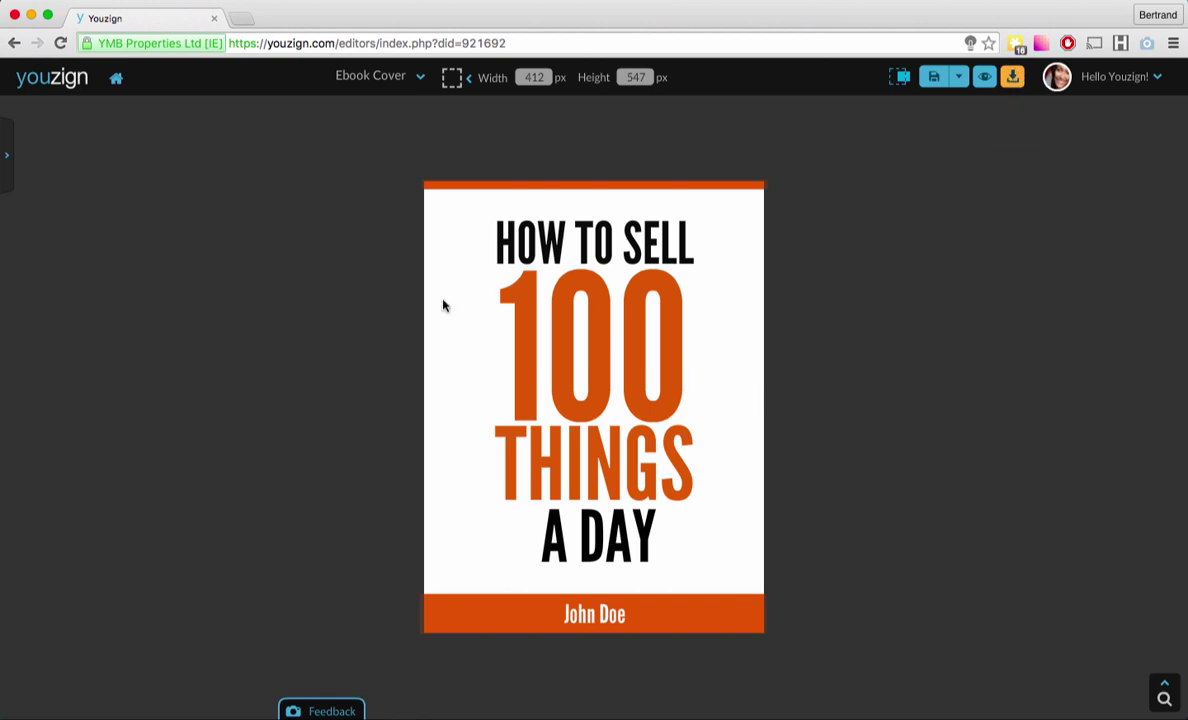
click(1112, 84)
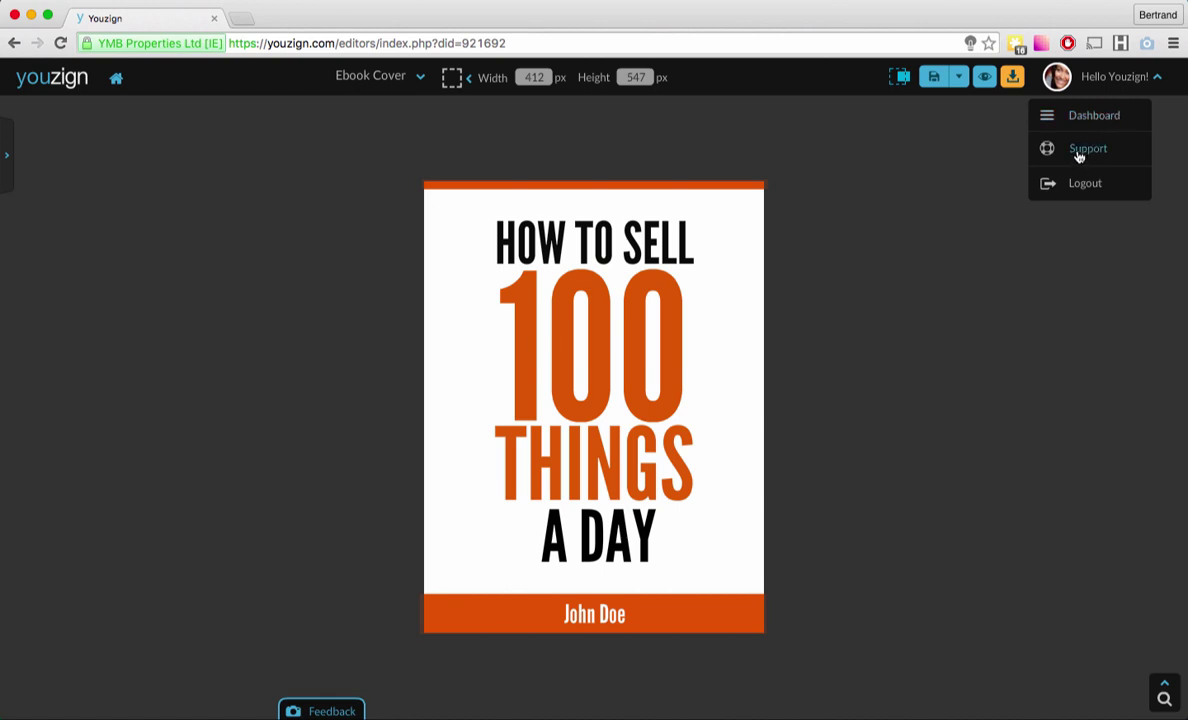
click(1016, 205)
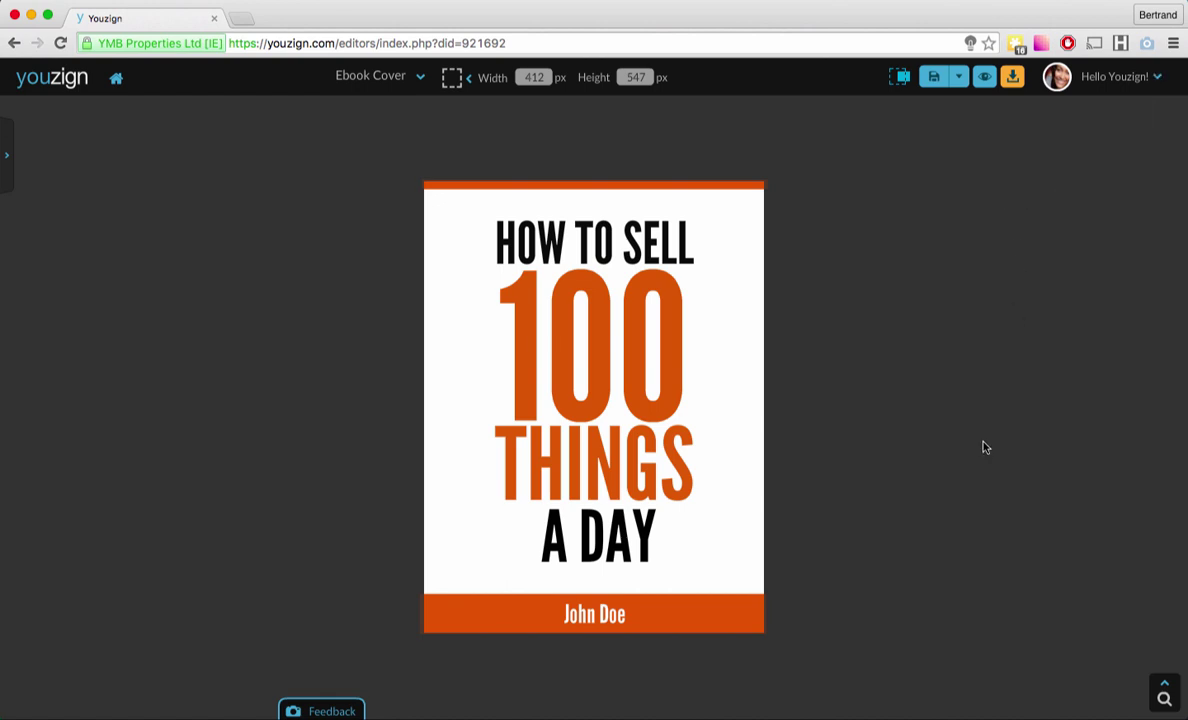
click(318, 711)
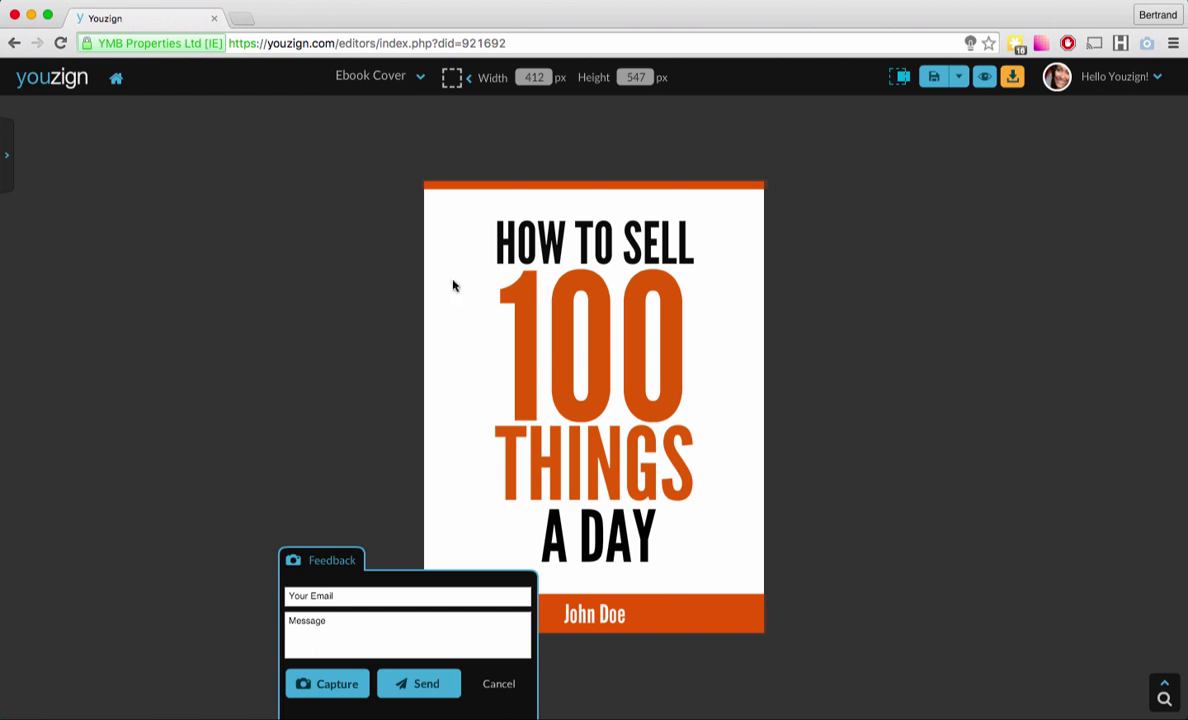
click(495, 684)
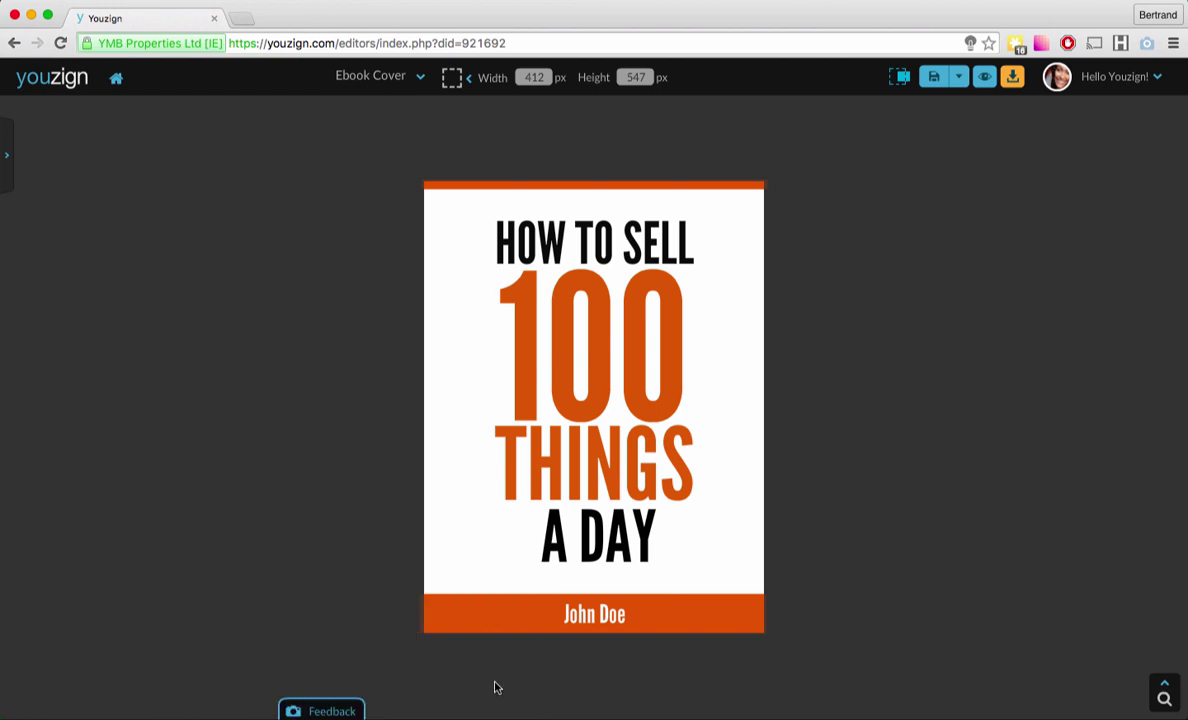
click(305, 710)
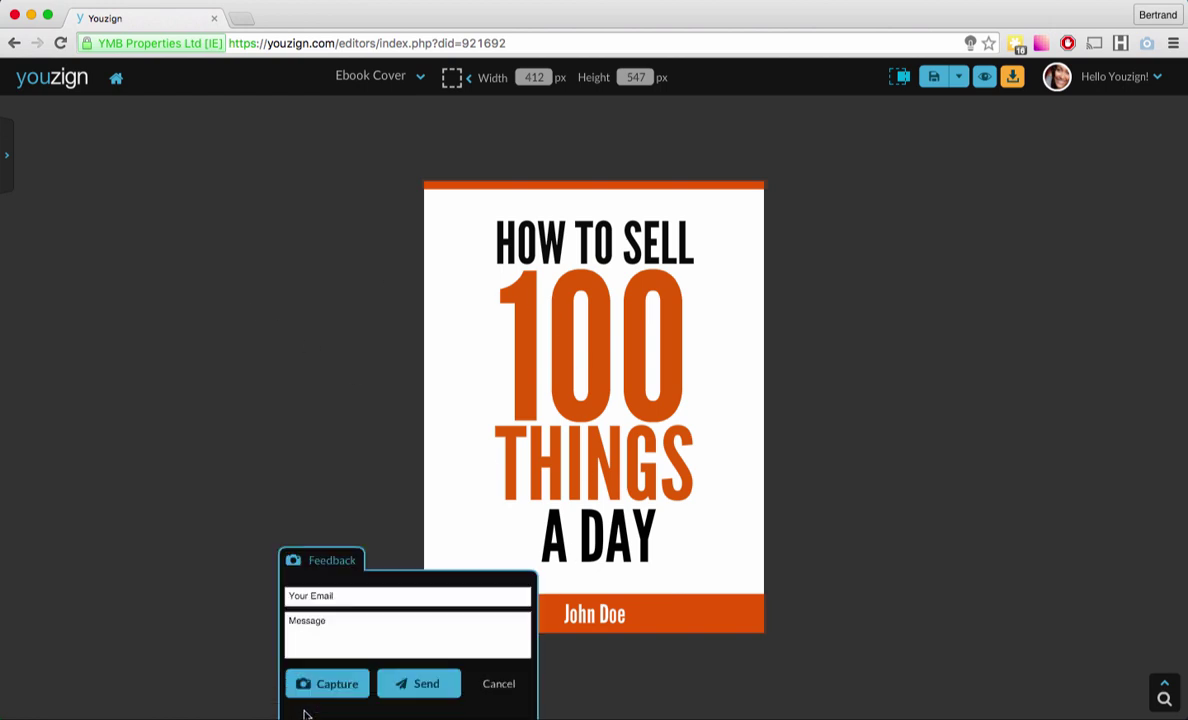
click(498, 680)
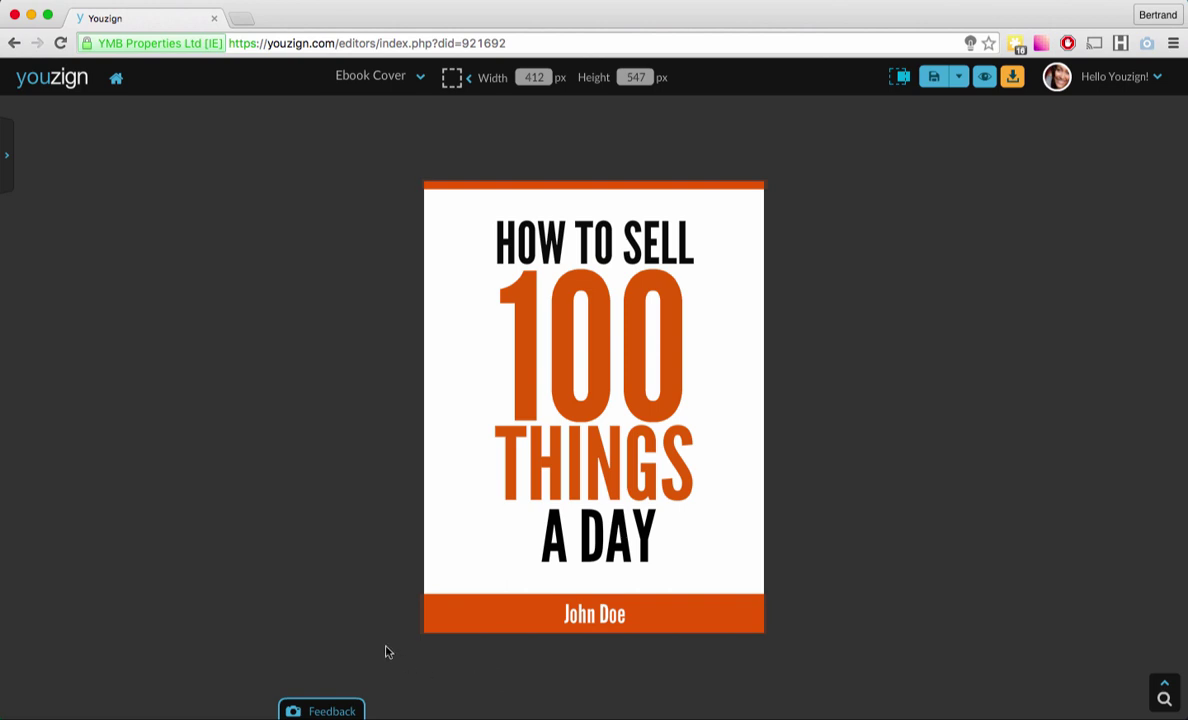
click(324, 711)
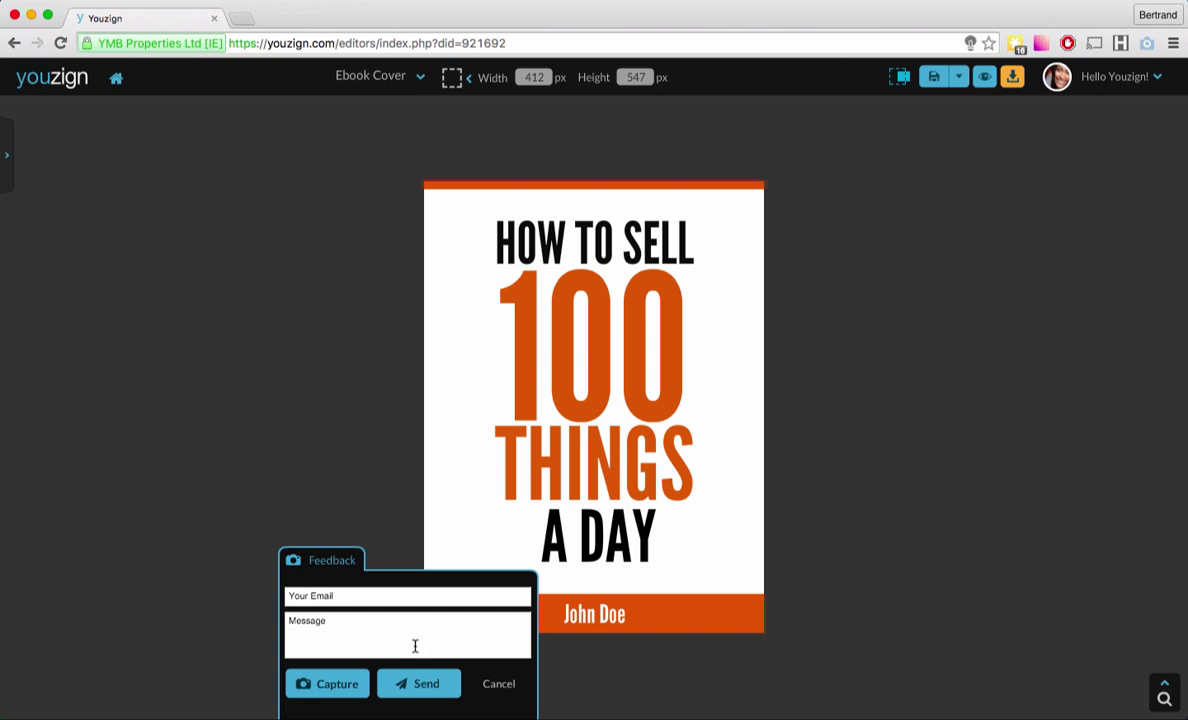
click(498, 684)
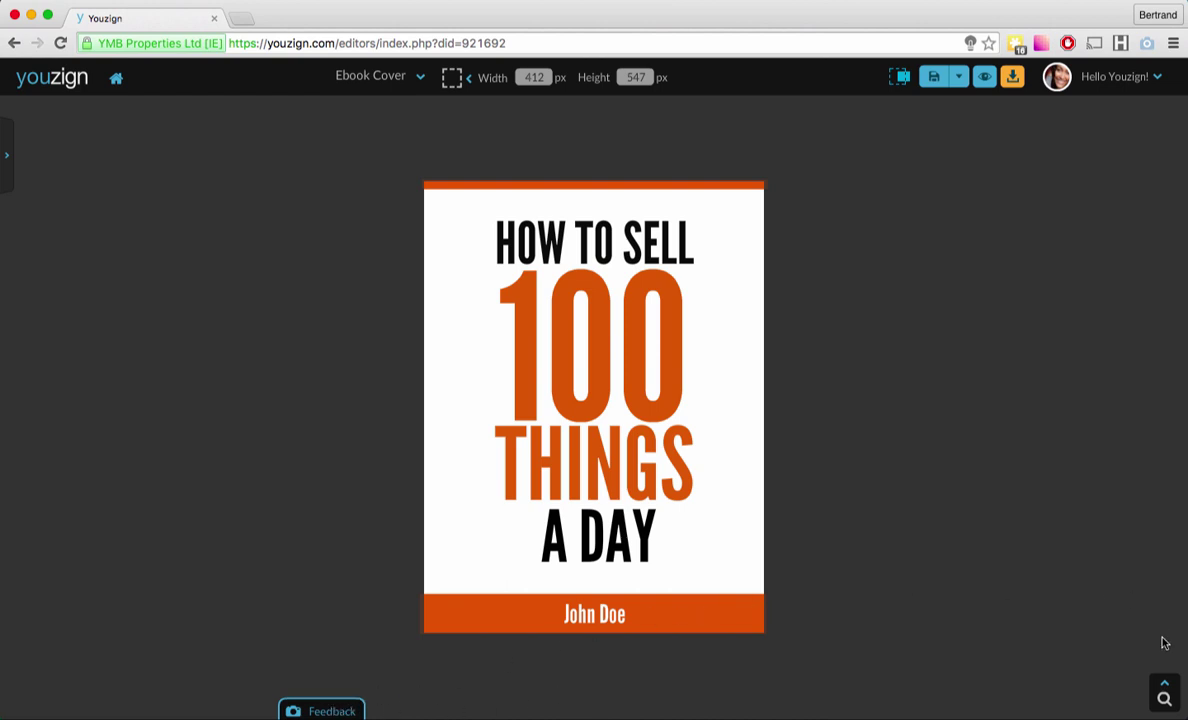
Zoom the cover to 200% and pan around it, then fit it back to screen.
click(1163, 683)
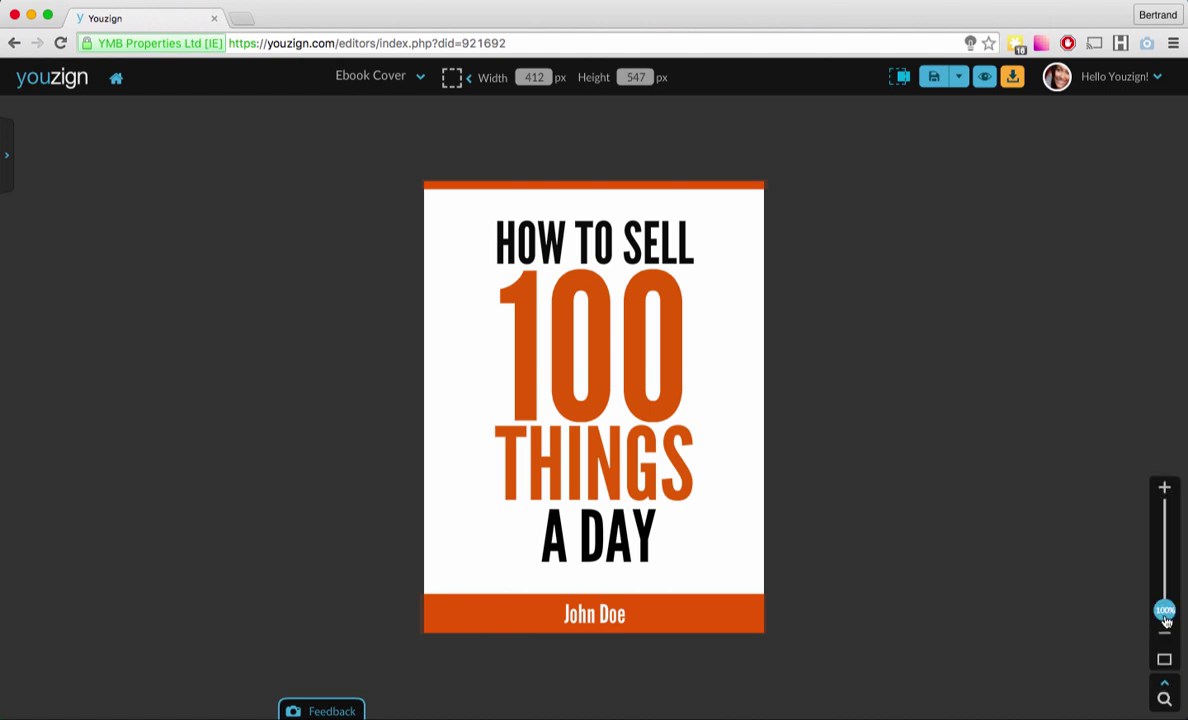
drag(1165, 620, 1164, 508)
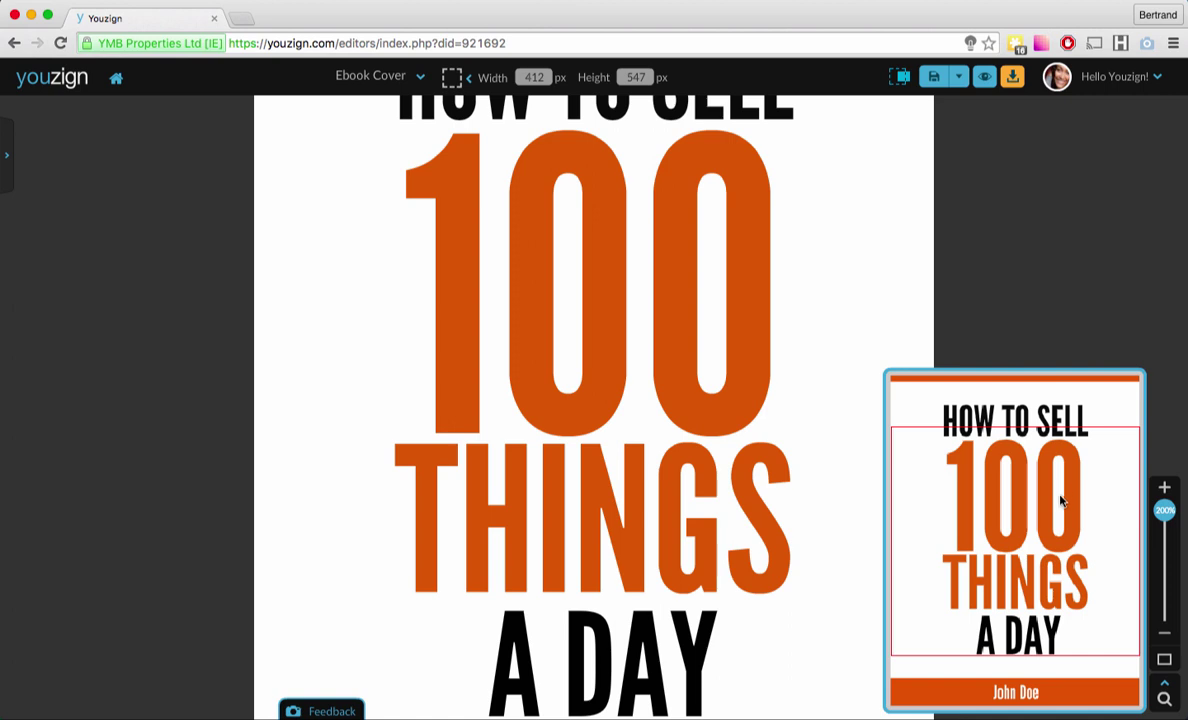
drag(1061, 498, 940, 444)
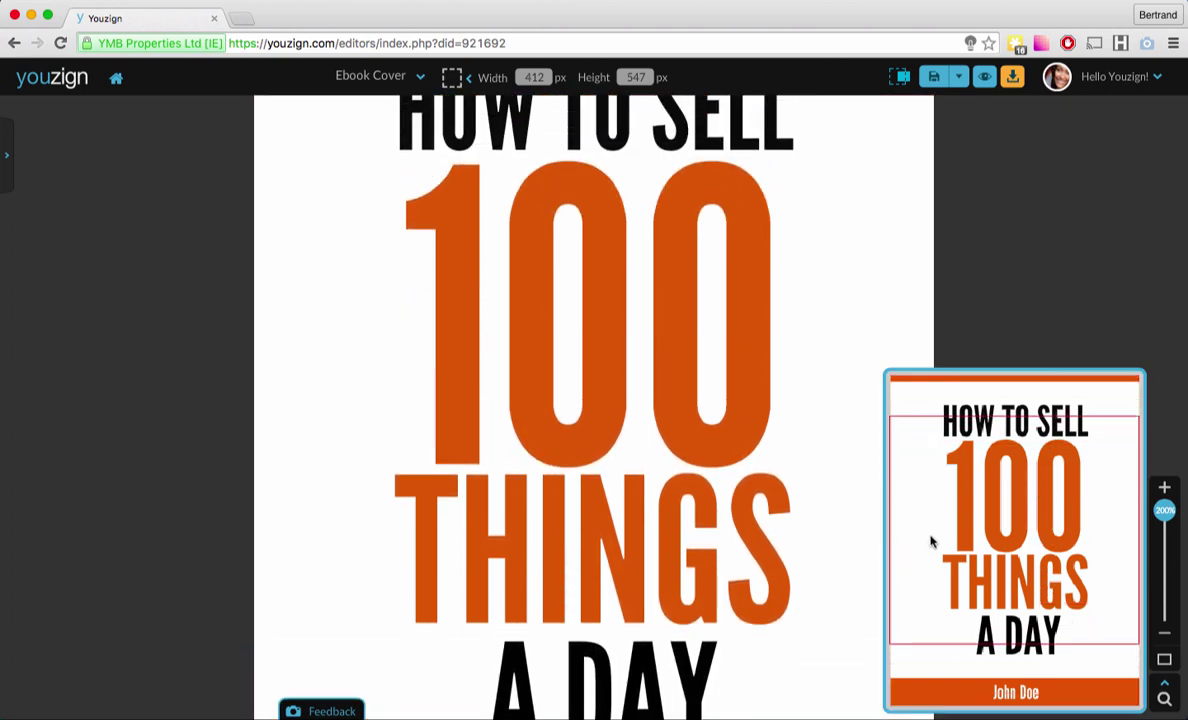
drag(986, 487, 986, 558)
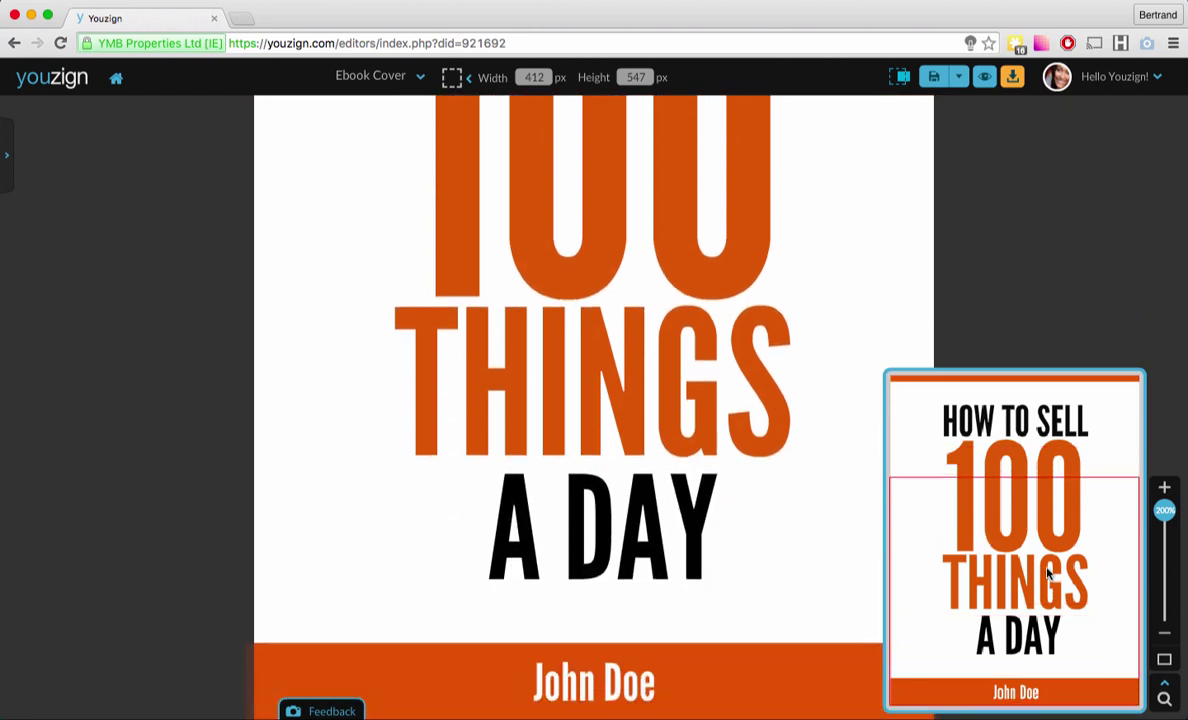
click(1166, 663)
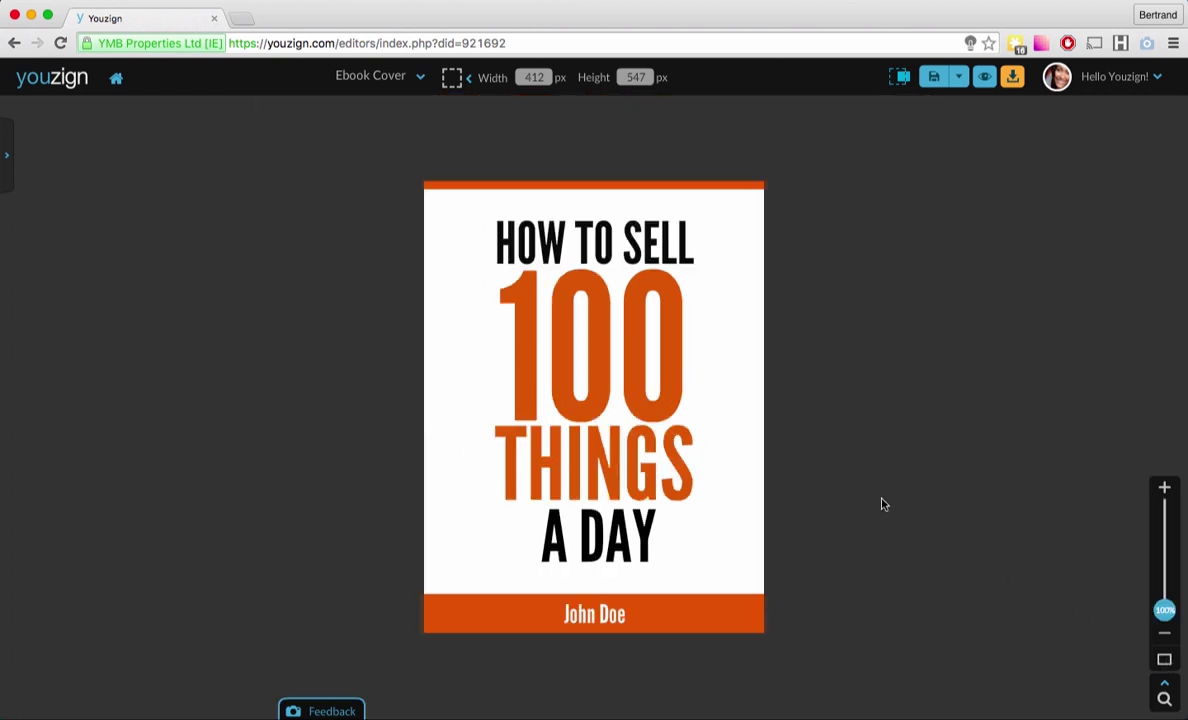
Stretch the A DAY text box down so it overlaps the orange footer bar.
click(1164, 686)
click(1165, 690)
drag(1165, 610, 1165, 530)
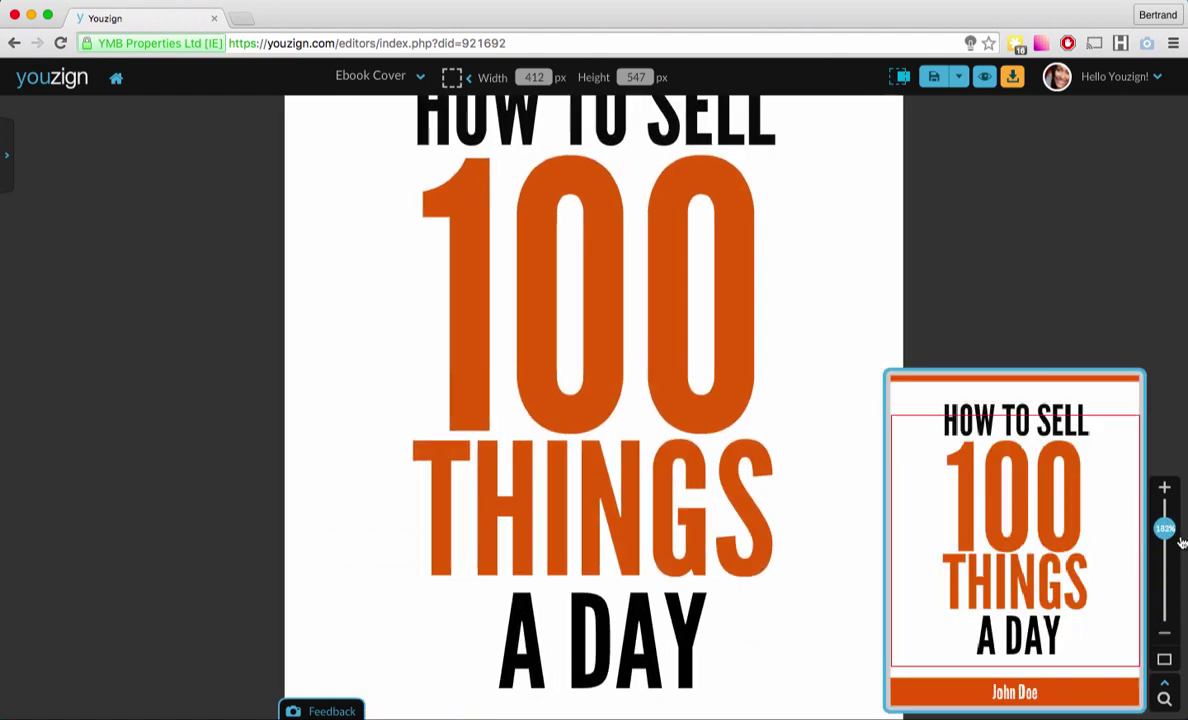
click(1164, 659)
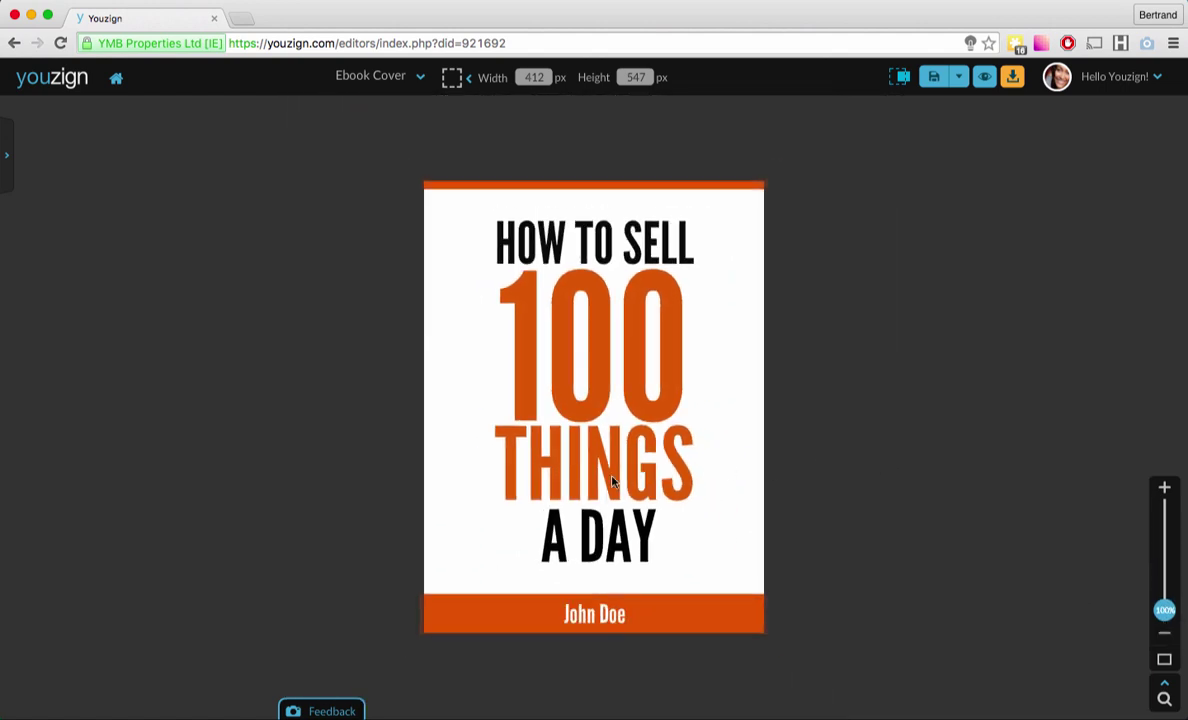
click(567, 520)
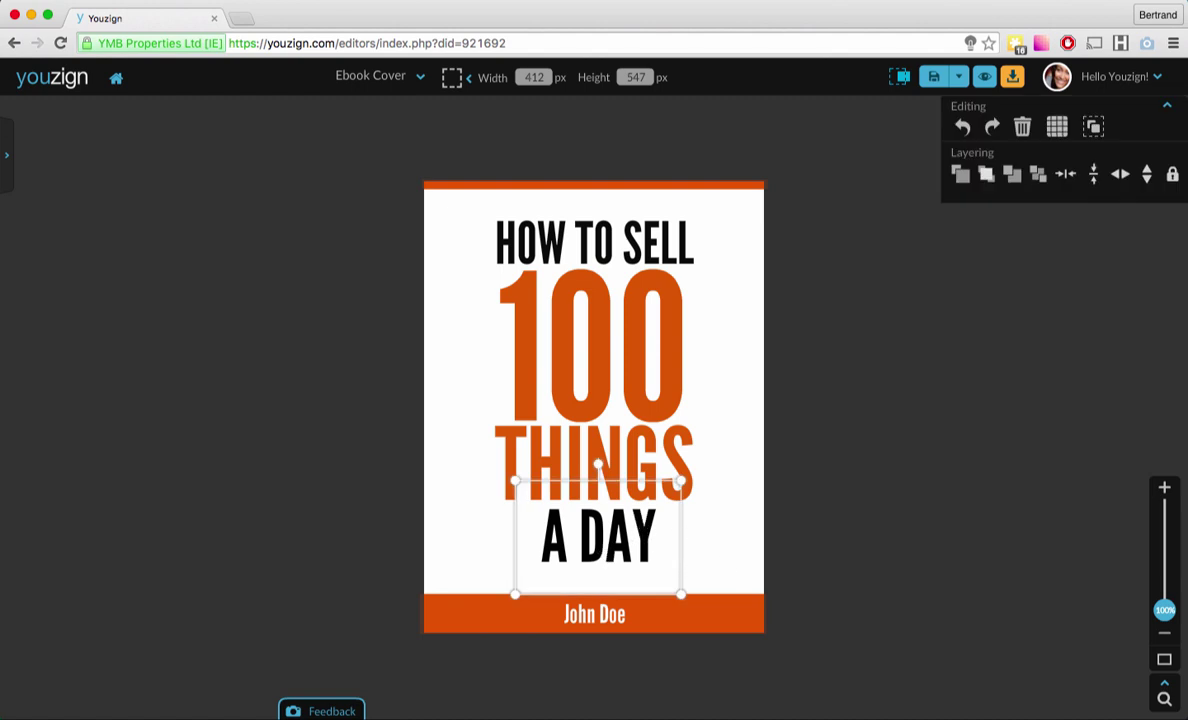
drag(597, 594, 597, 633)
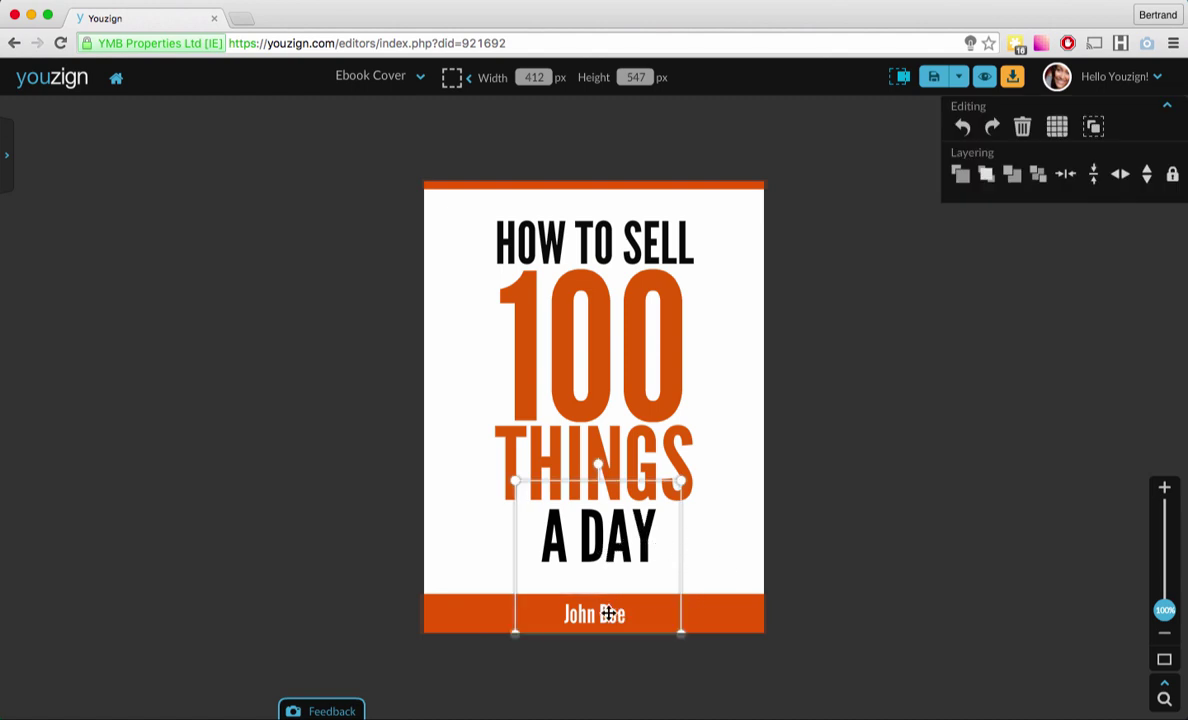
click(811, 587)
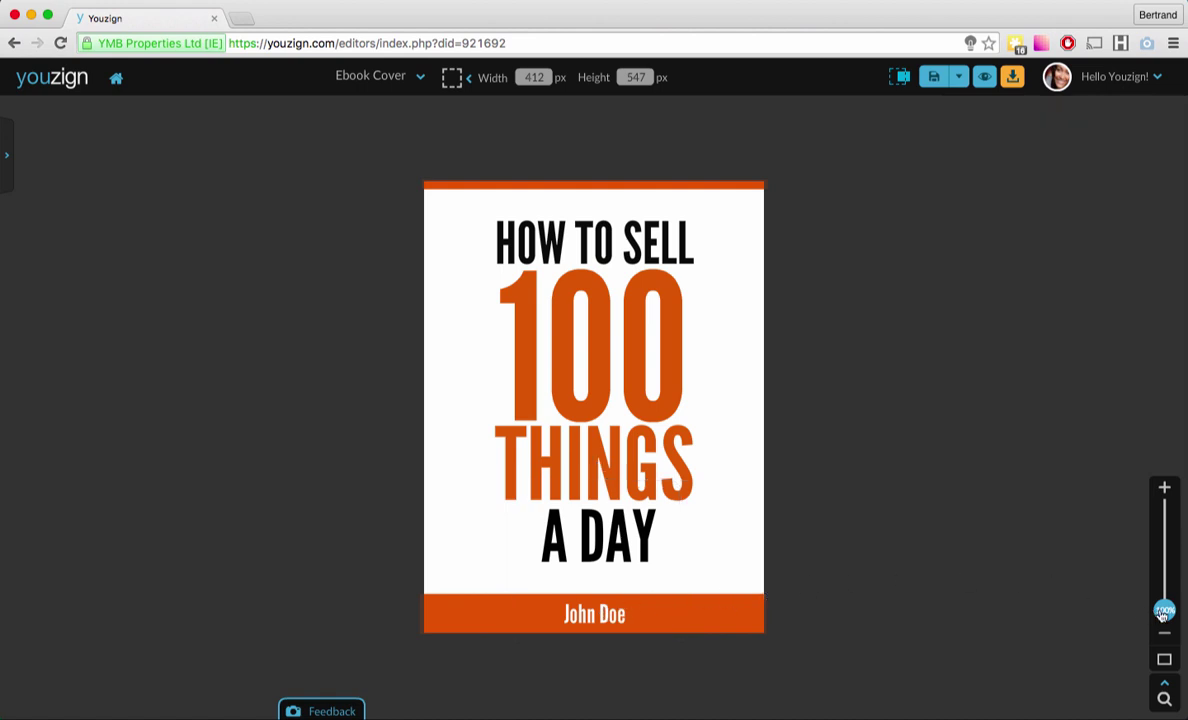
Move the orange 100 off the cover to the left, with off-canvas elements shown.
click(1164, 690)
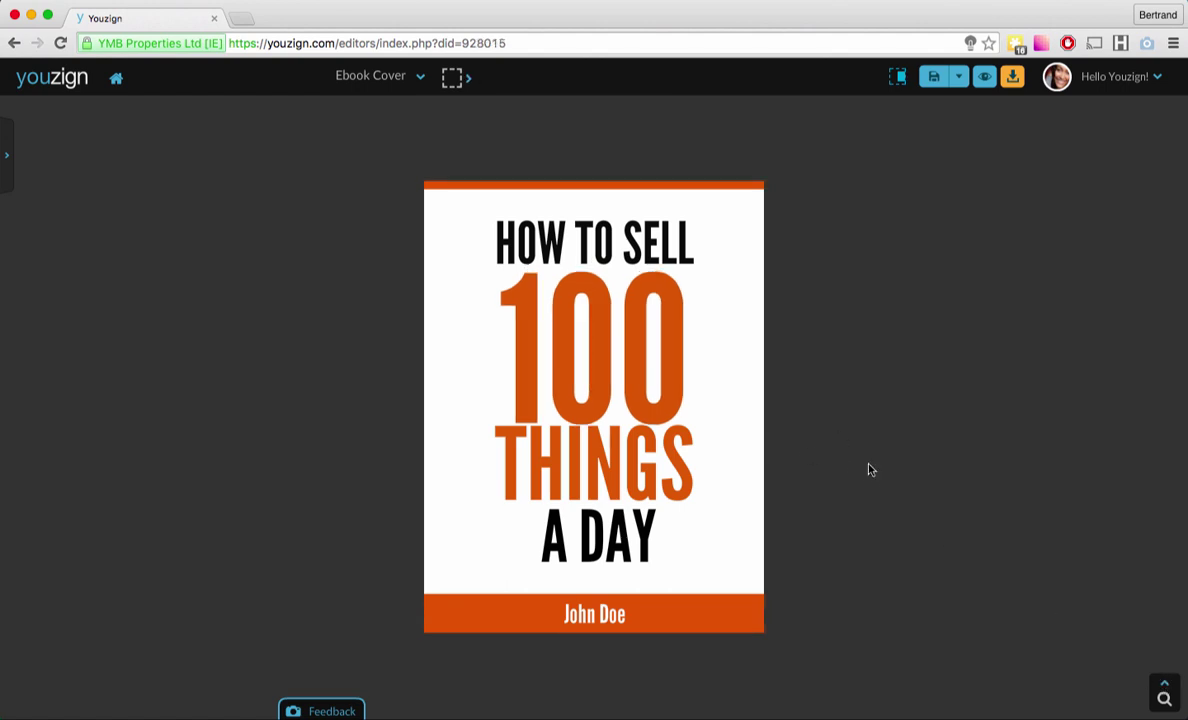
click(639, 331)
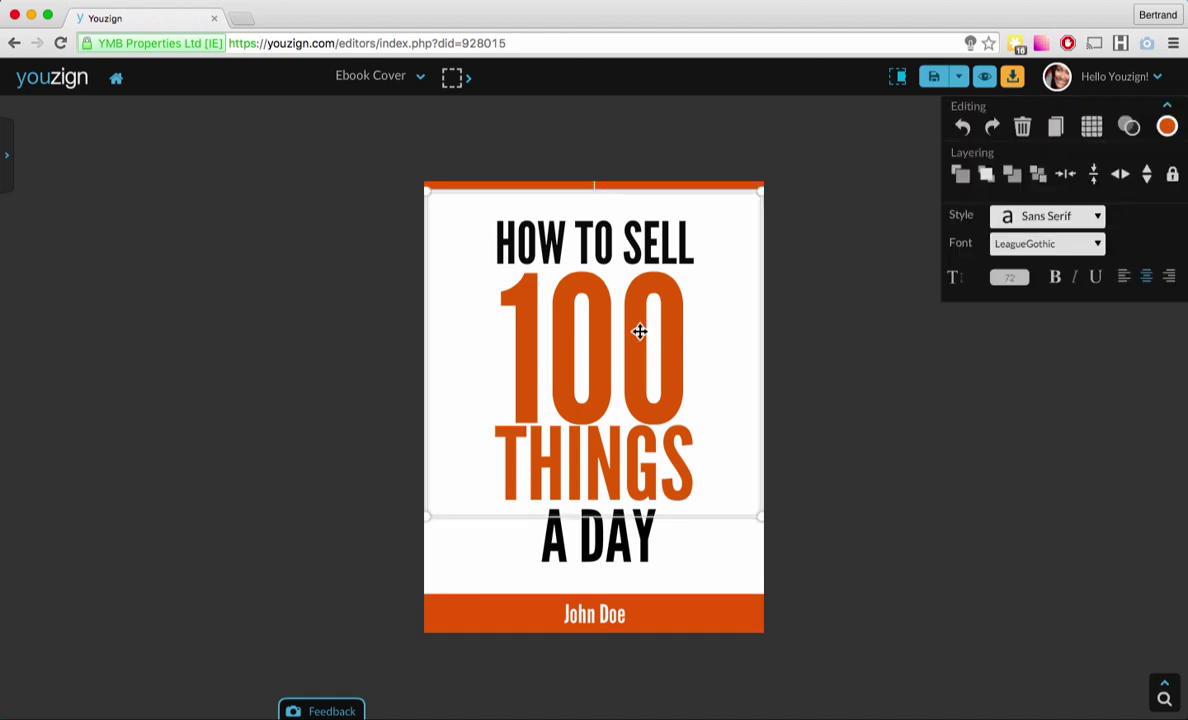
drag(639, 331, 480, 323)
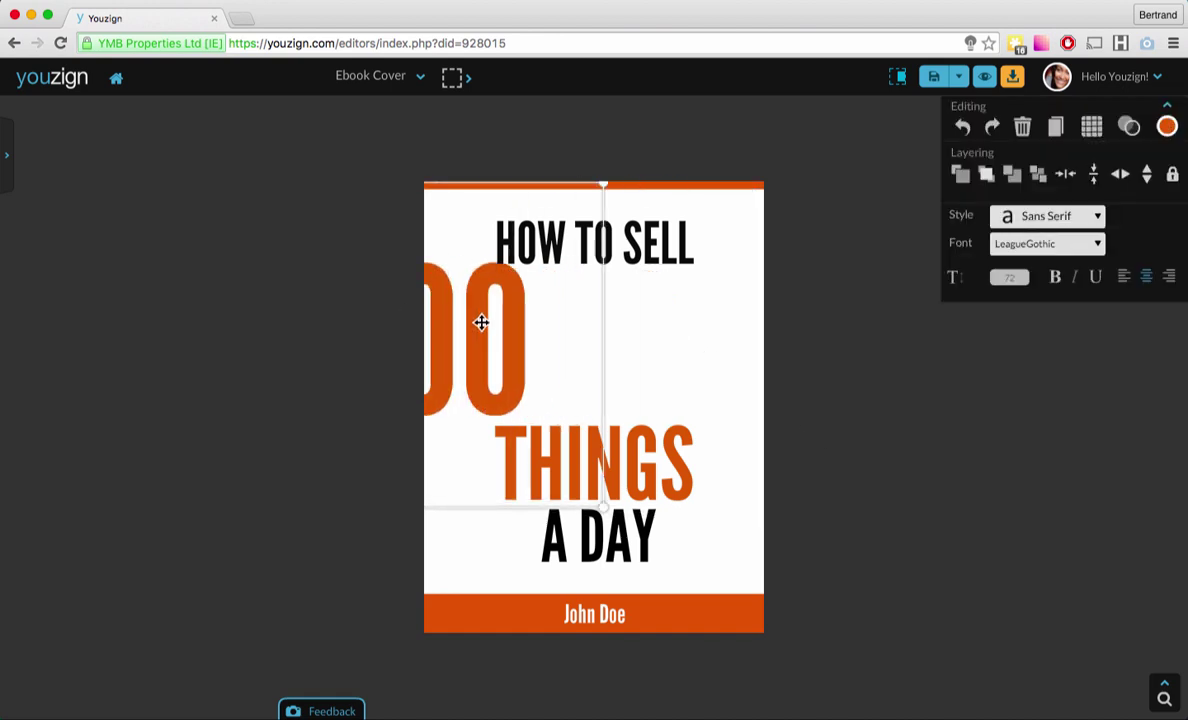
click(898, 80)
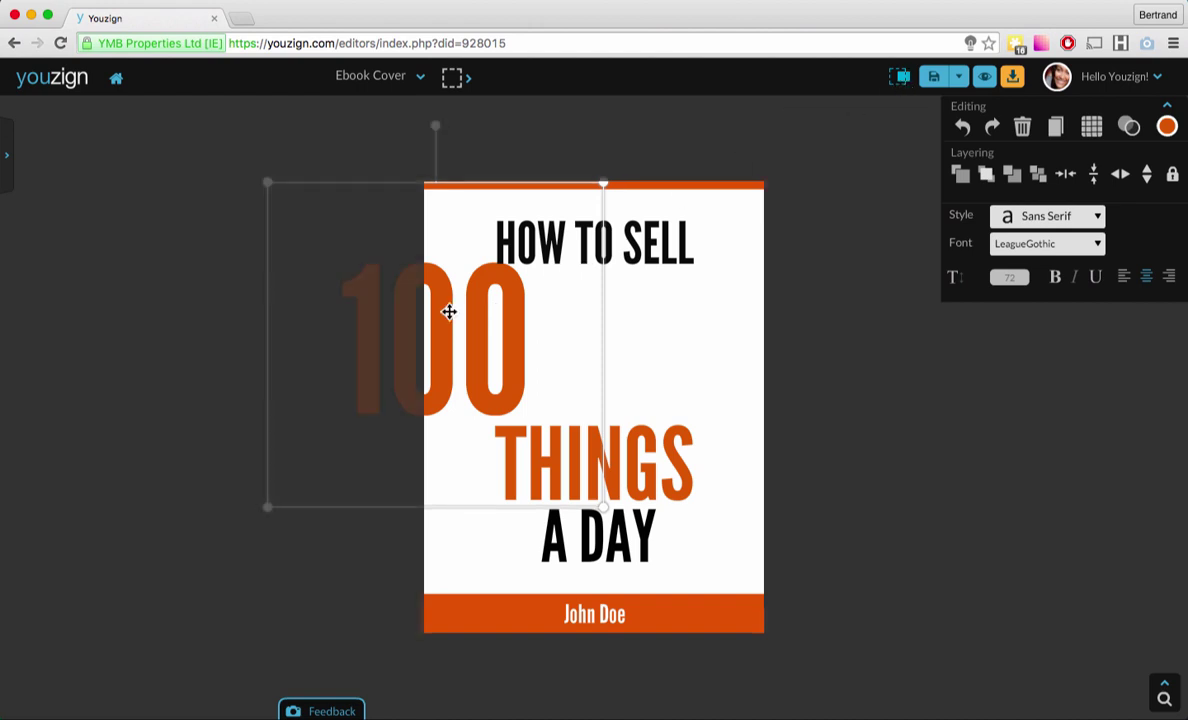
drag(453, 315, 286, 237)
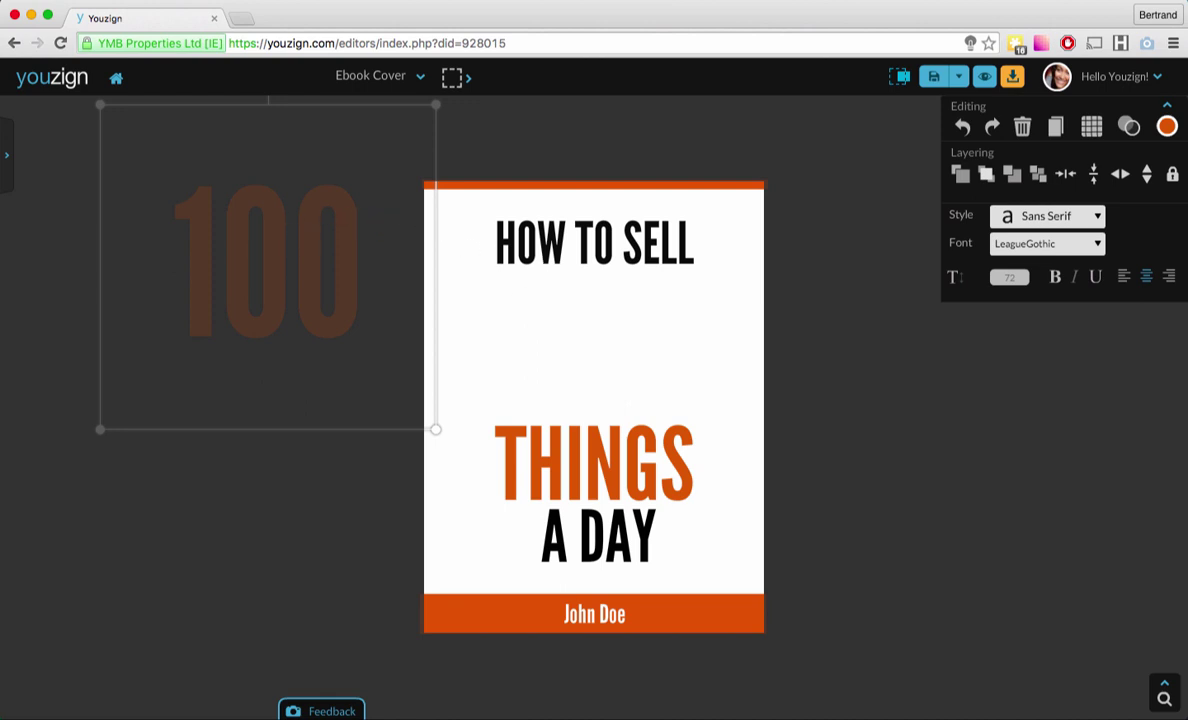
Lower HOW TO SELL into the cover's emptied middle.
drag(500, 248, 596, 343)
mouse_move(273, 260)
mouse_down()
mouse_move(617, 254)
mouse_move(220, 270)
mouse_move(260, 270)
mouse_up()
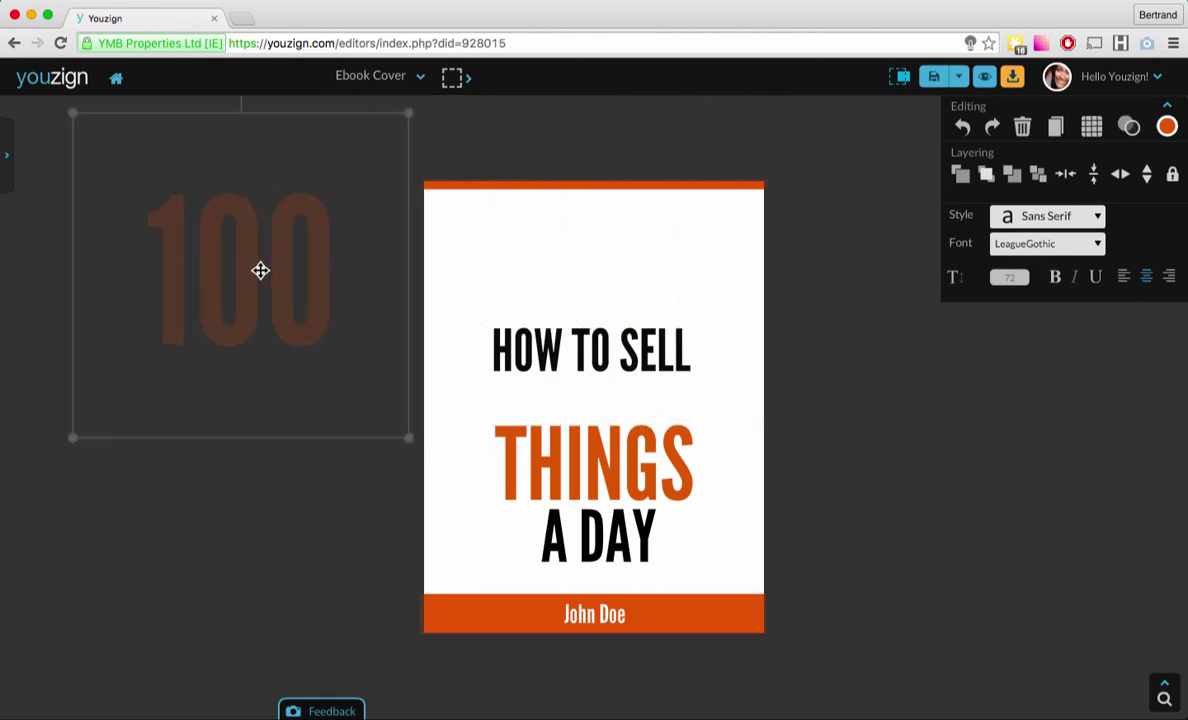
click(555, 340)
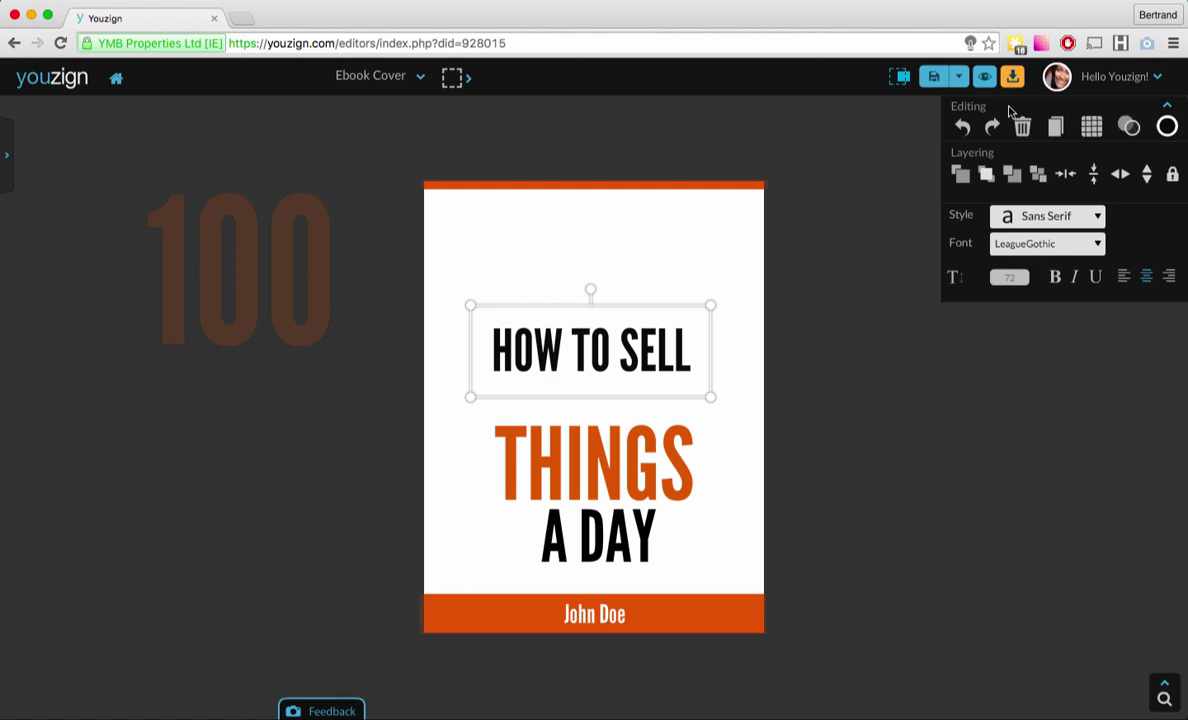
drag(1009, 110, 818, 219)
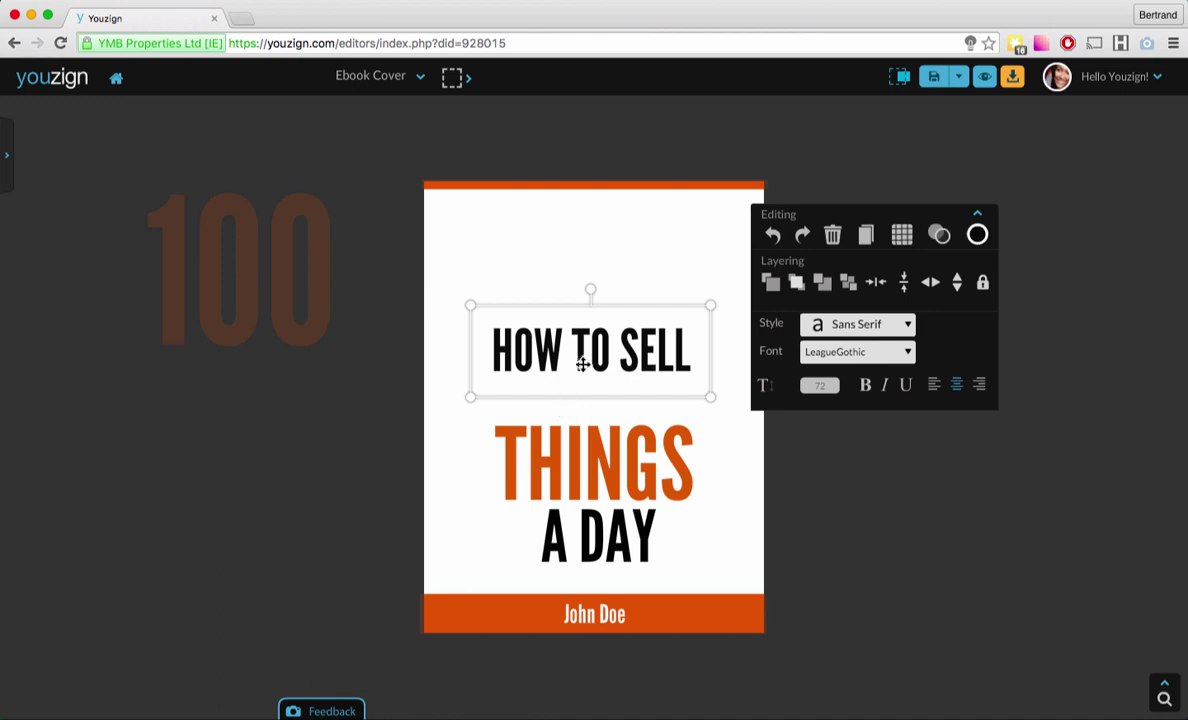
click(1079, 207)
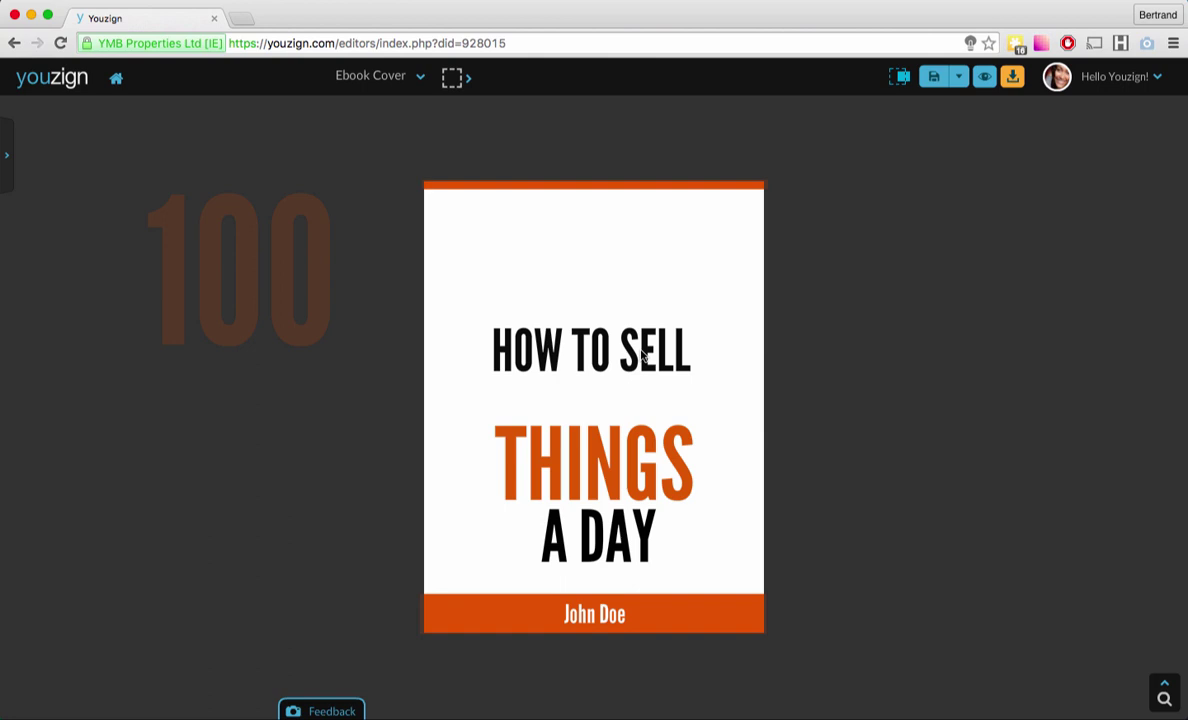
click(503, 254)
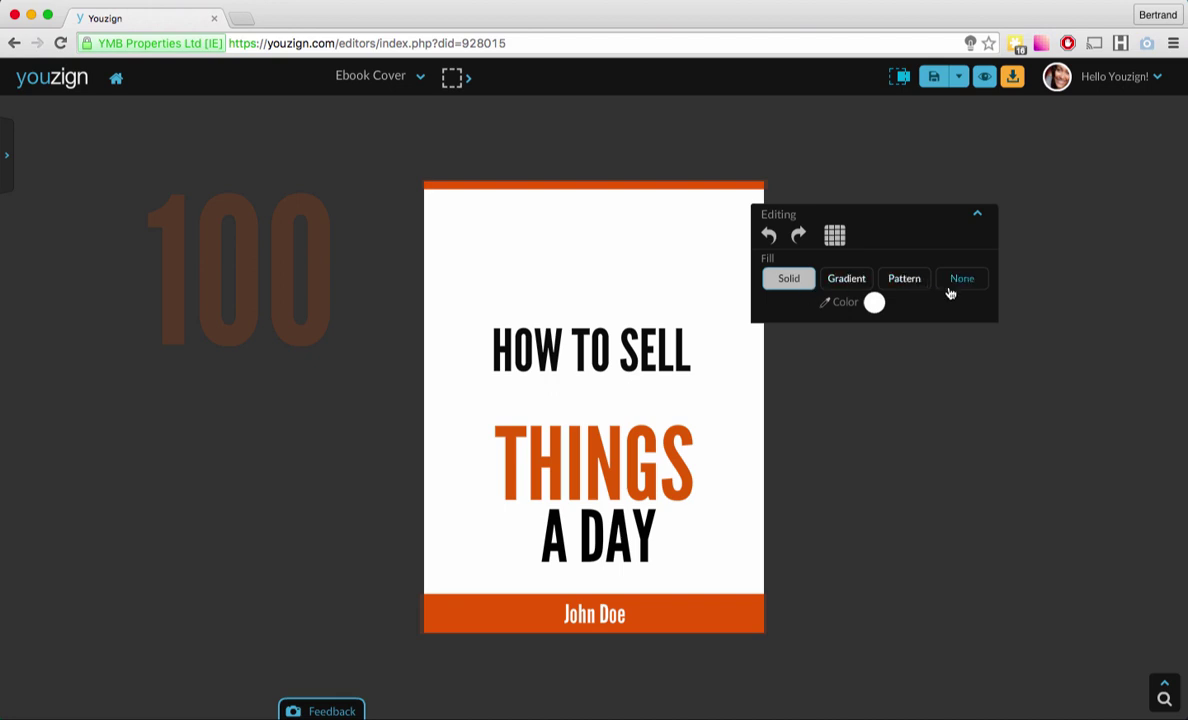
click(566, 354)
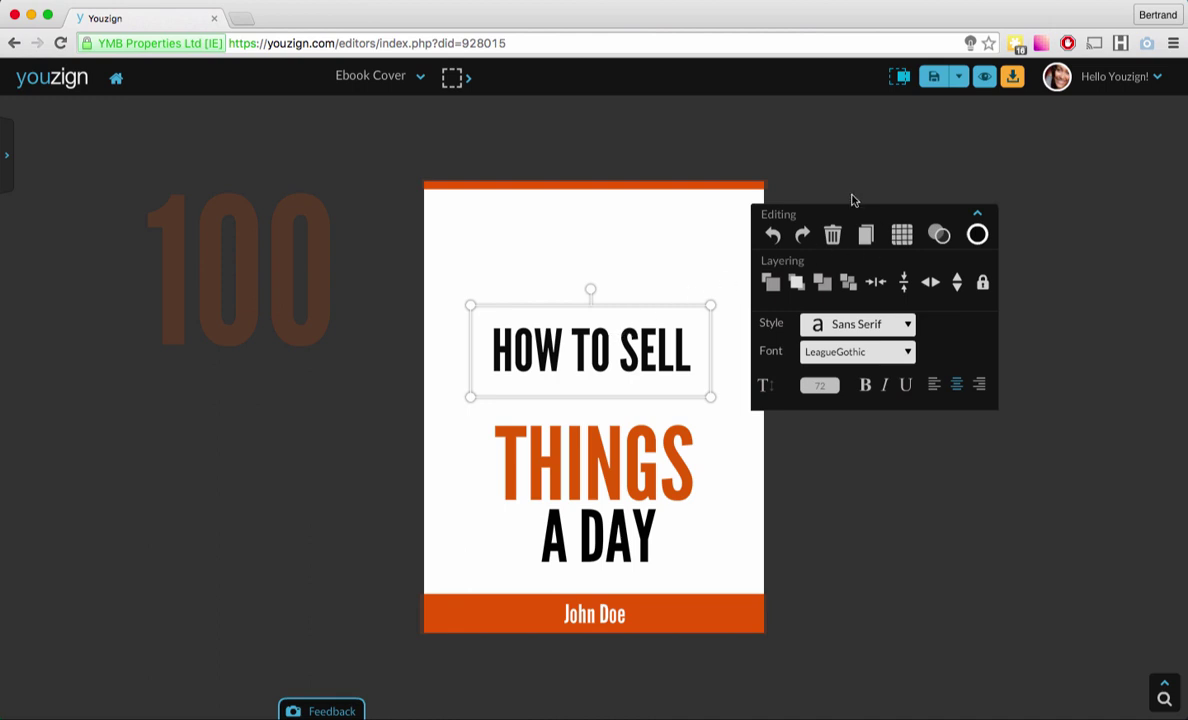
drag(828, 217, 212, 433)
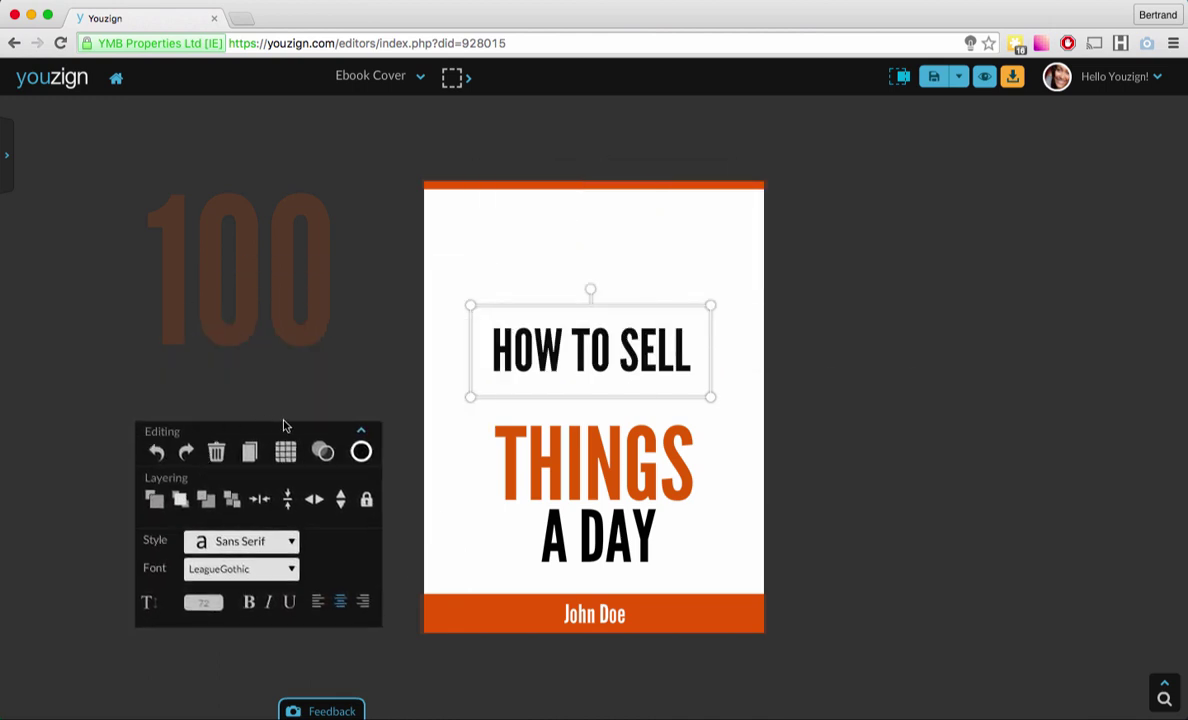
drag(307, 432, 841, 140)
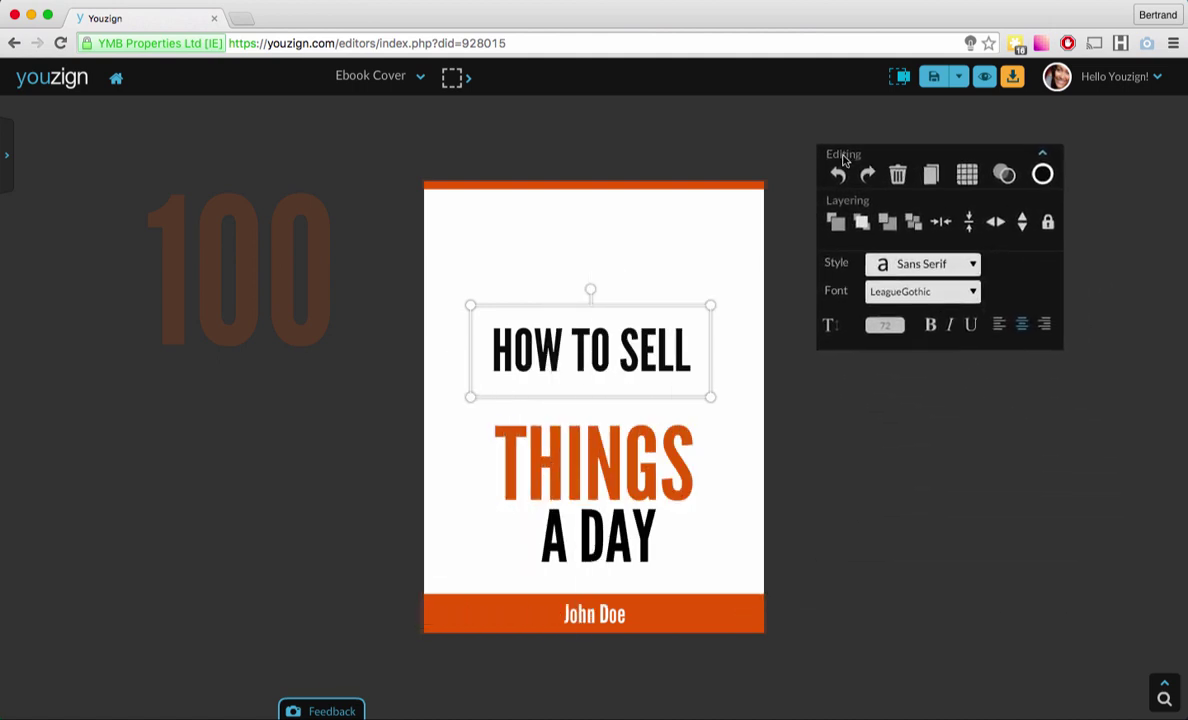
click(1043, 157)
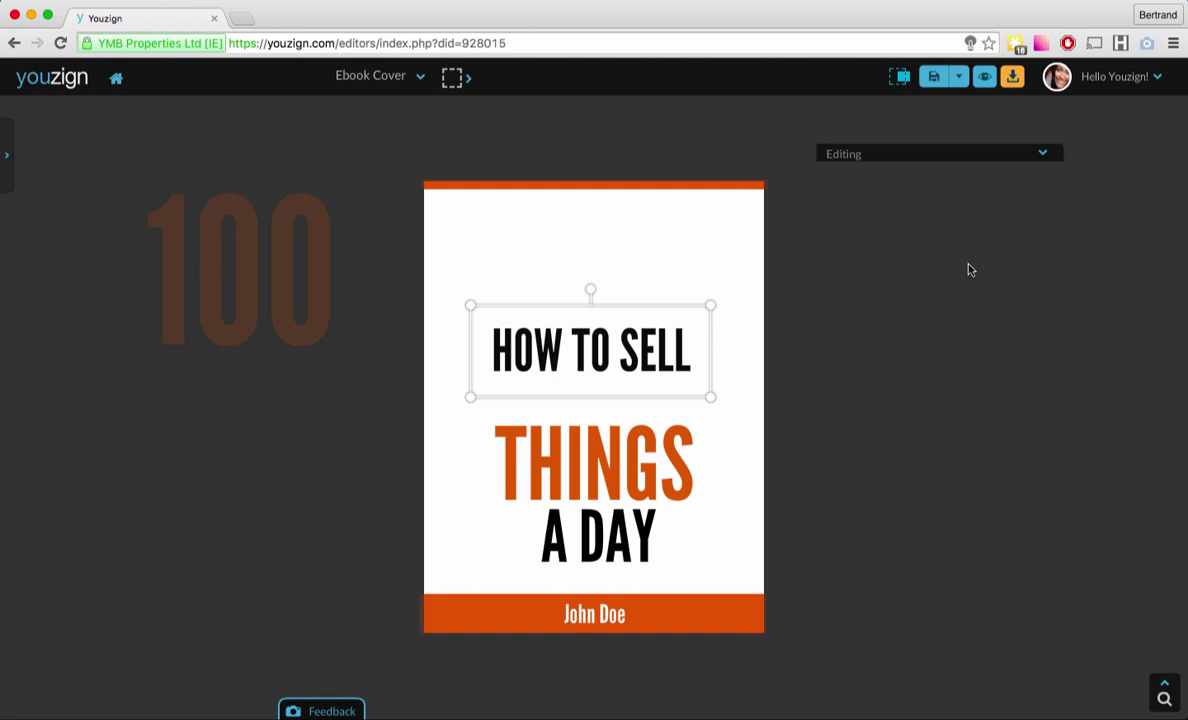
click(583, 420)
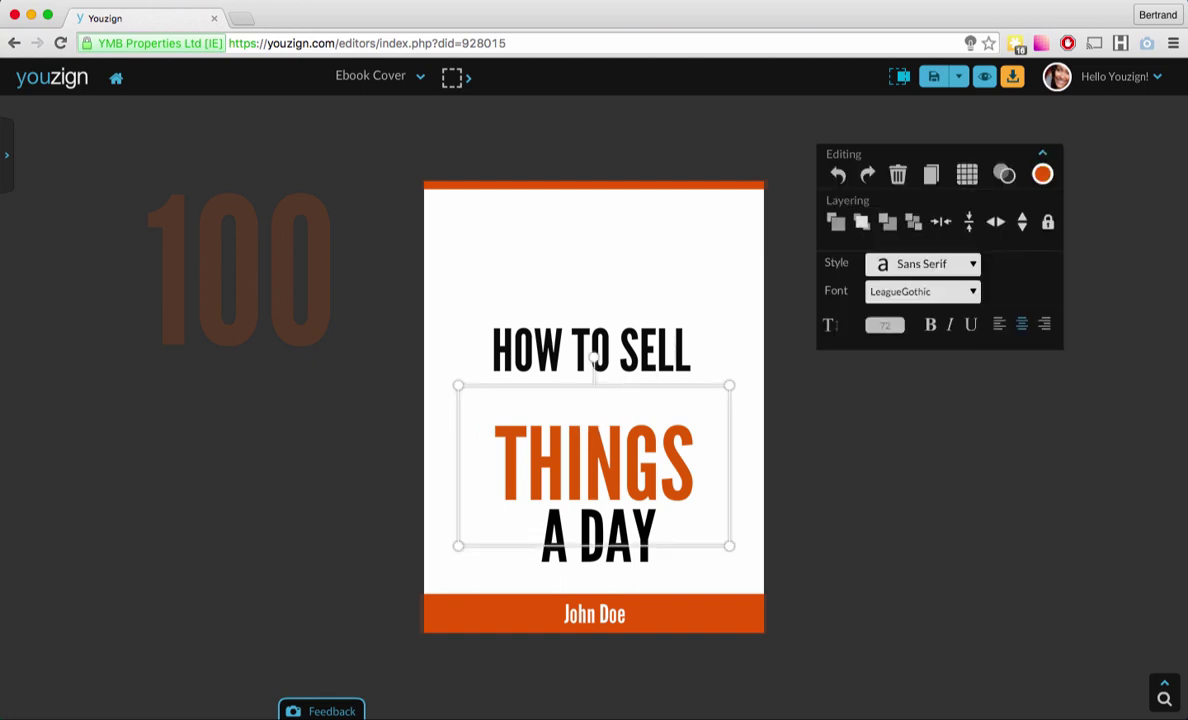
Move HOW TO SELL up, then back down slightly right above THINGS.
click(605, 348)
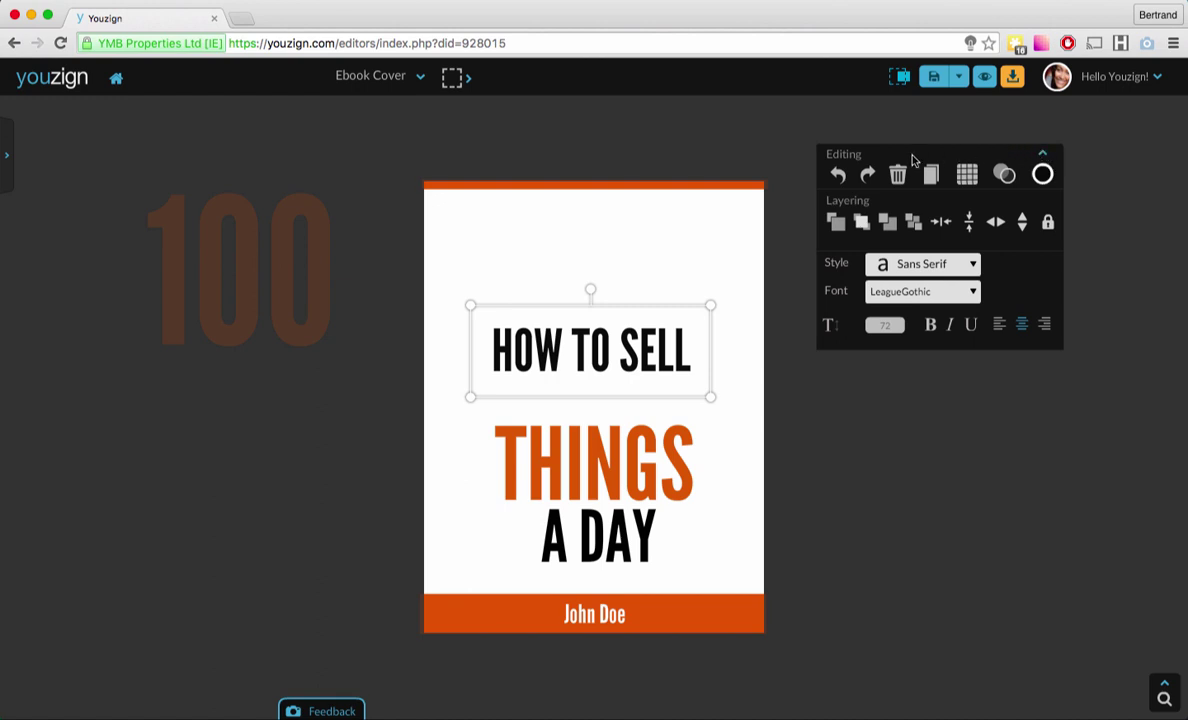
drag(902, 154, 948, 176)
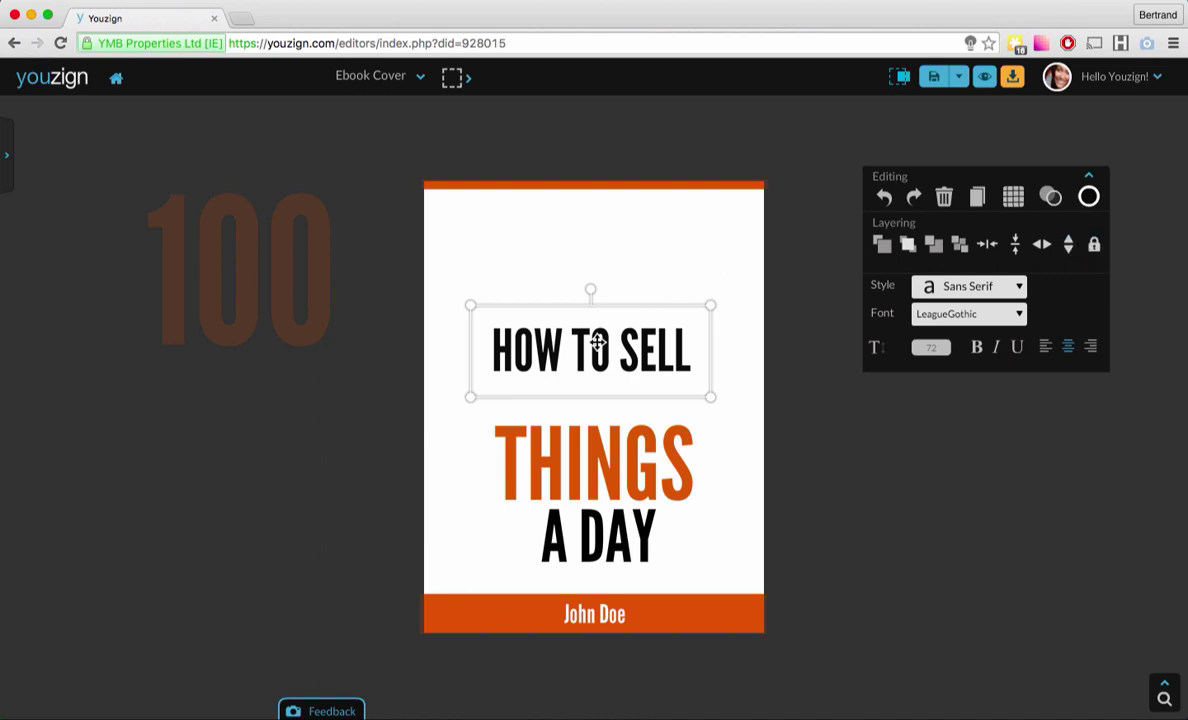
drag(597, 342, 596, 292)
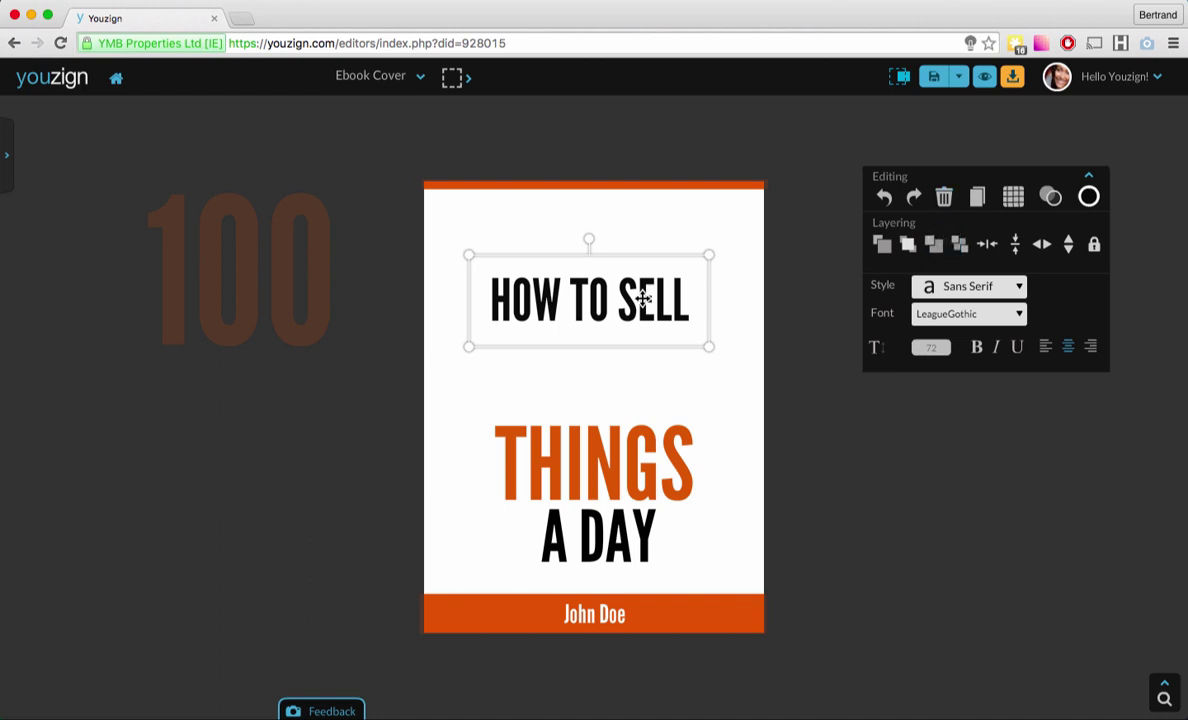
drag(628, 297, 639, 339)
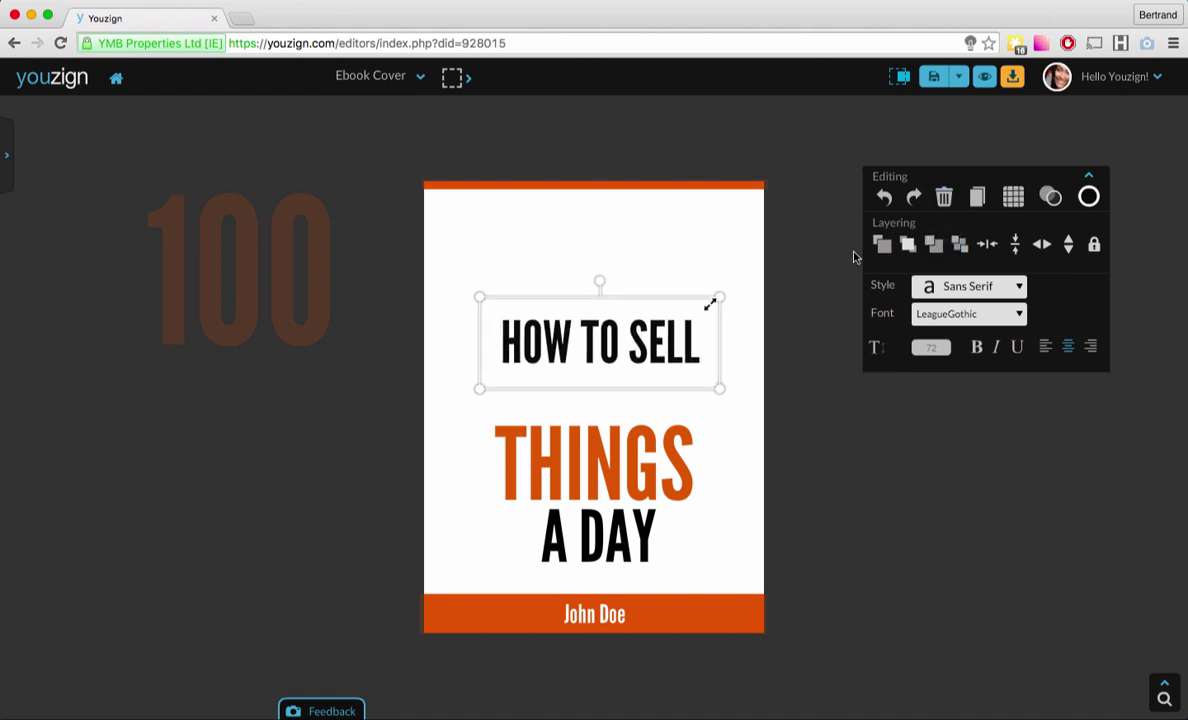
Duplicate the heading, move the copy to the top, then delete it.
click(978, 199)
drag(545, 338, 577, 258)
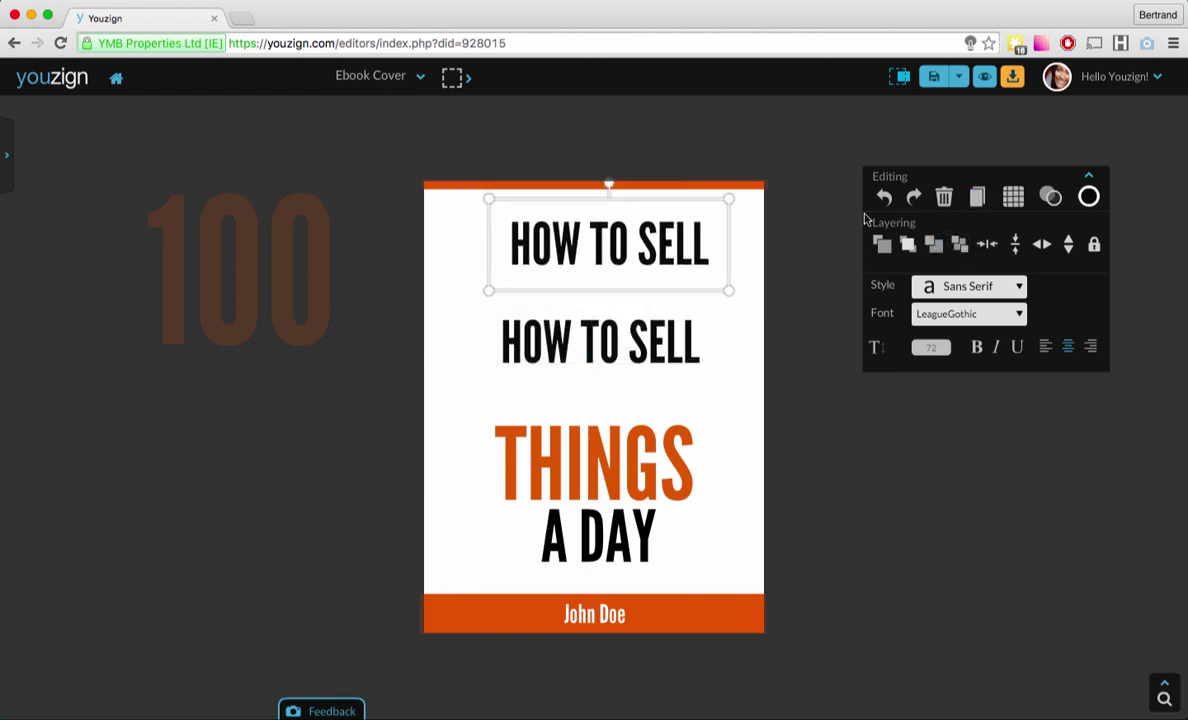
click(944, 197)
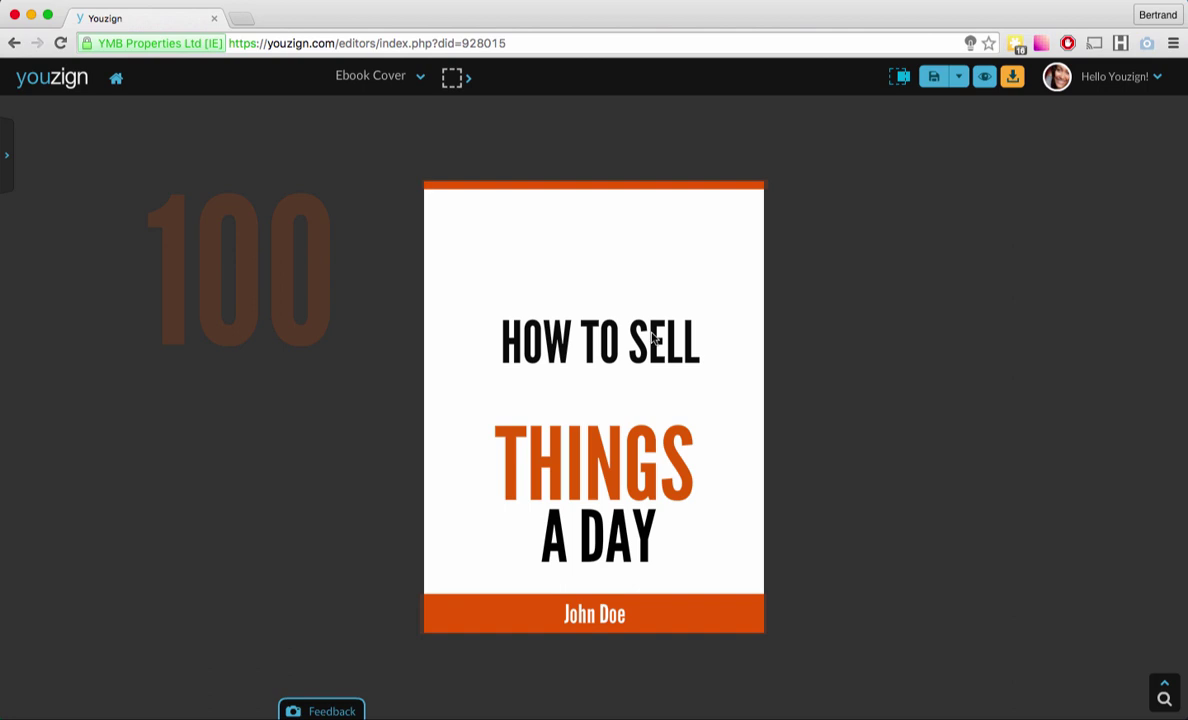
click(610, 315)
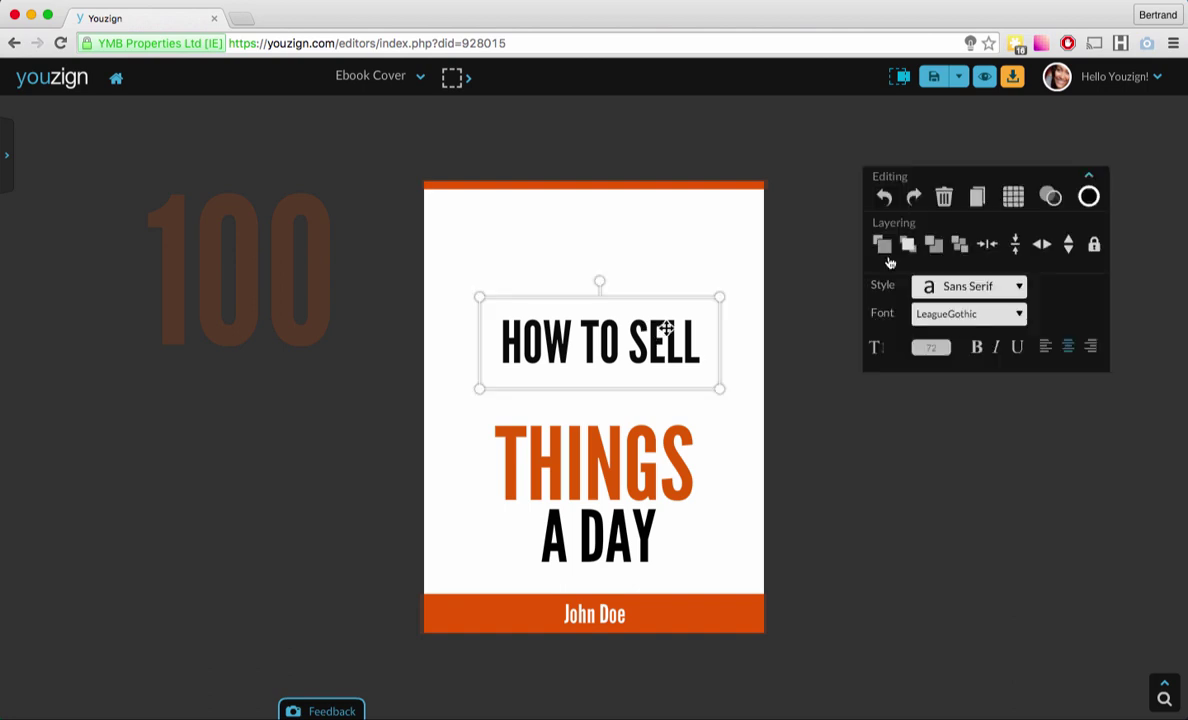
Turn on the alignment grid and check the THINGS and A DAY text boxes.
click(1014, 198)
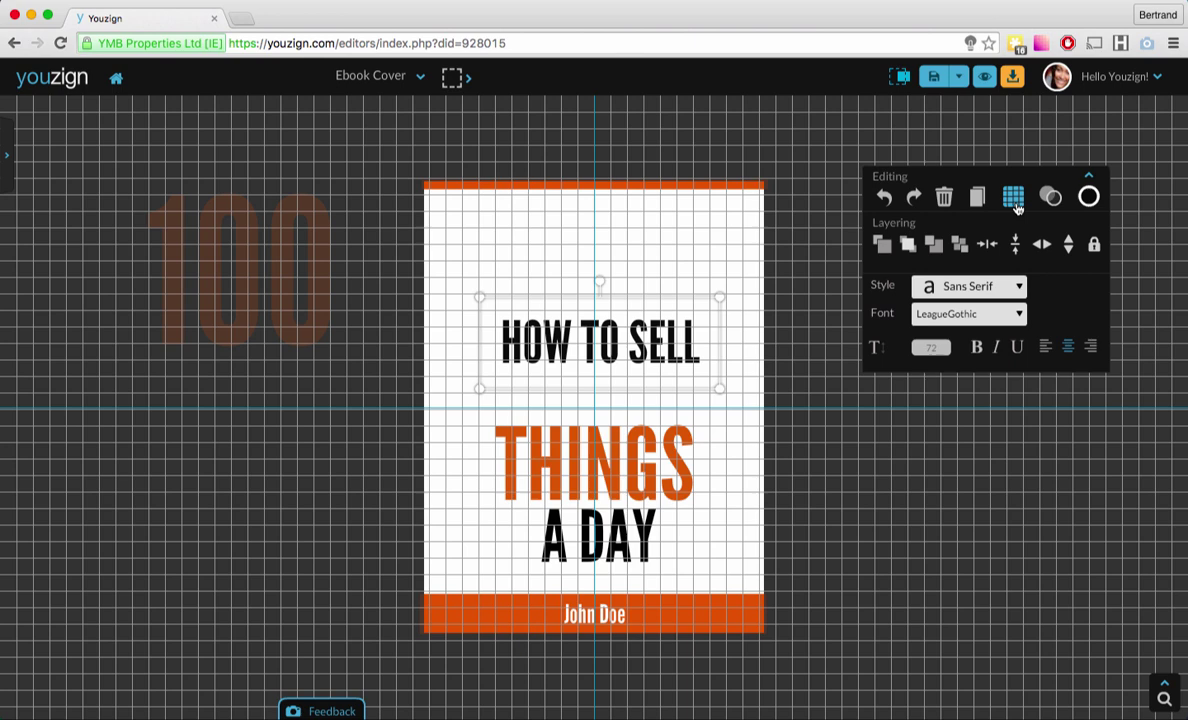
click(632, 411)
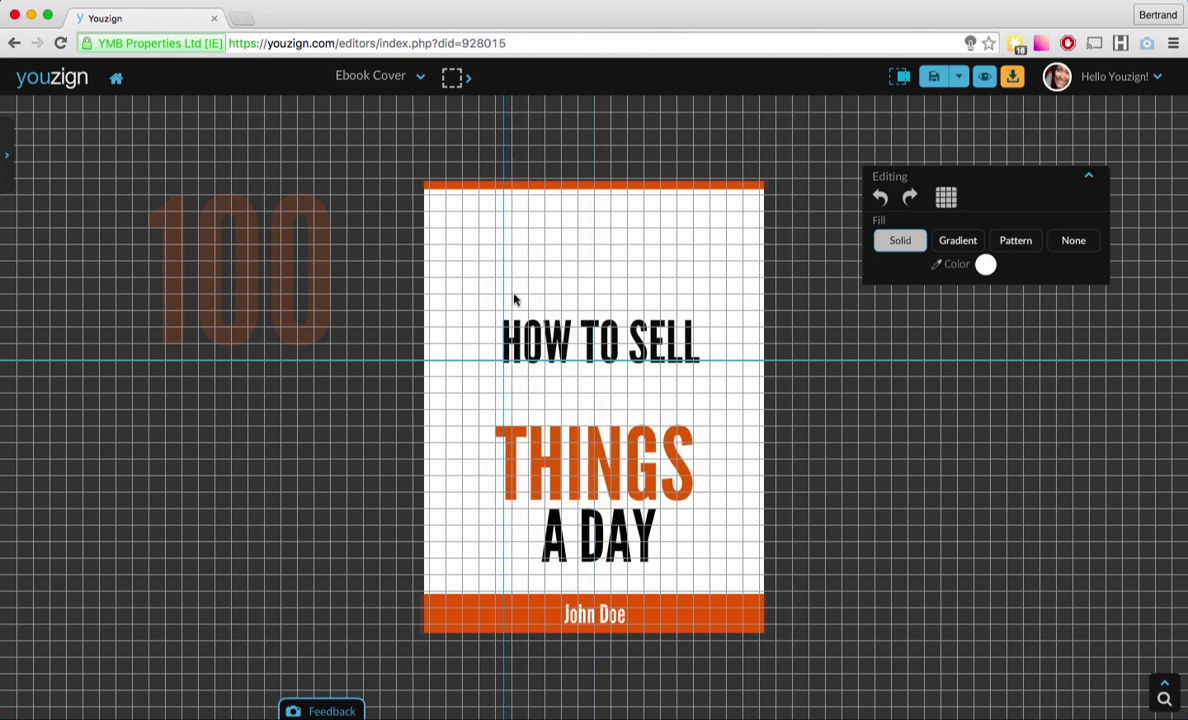
click(553, 415)
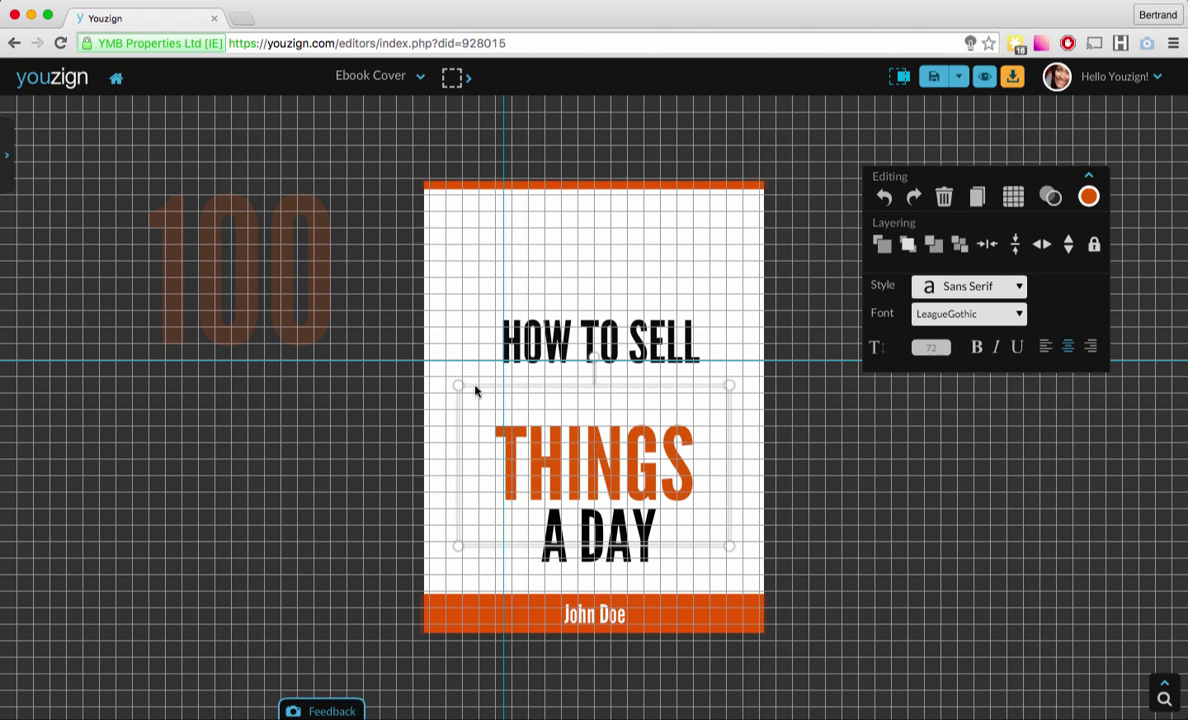
click(393, 340)
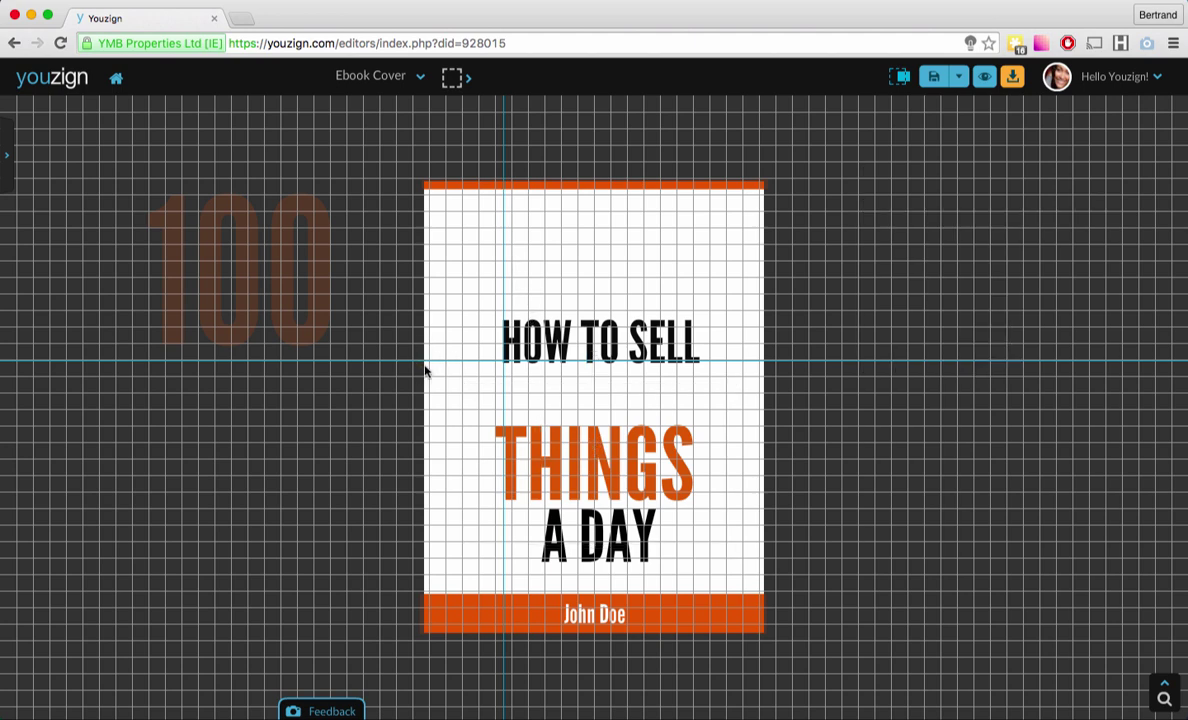
click(524, 406)
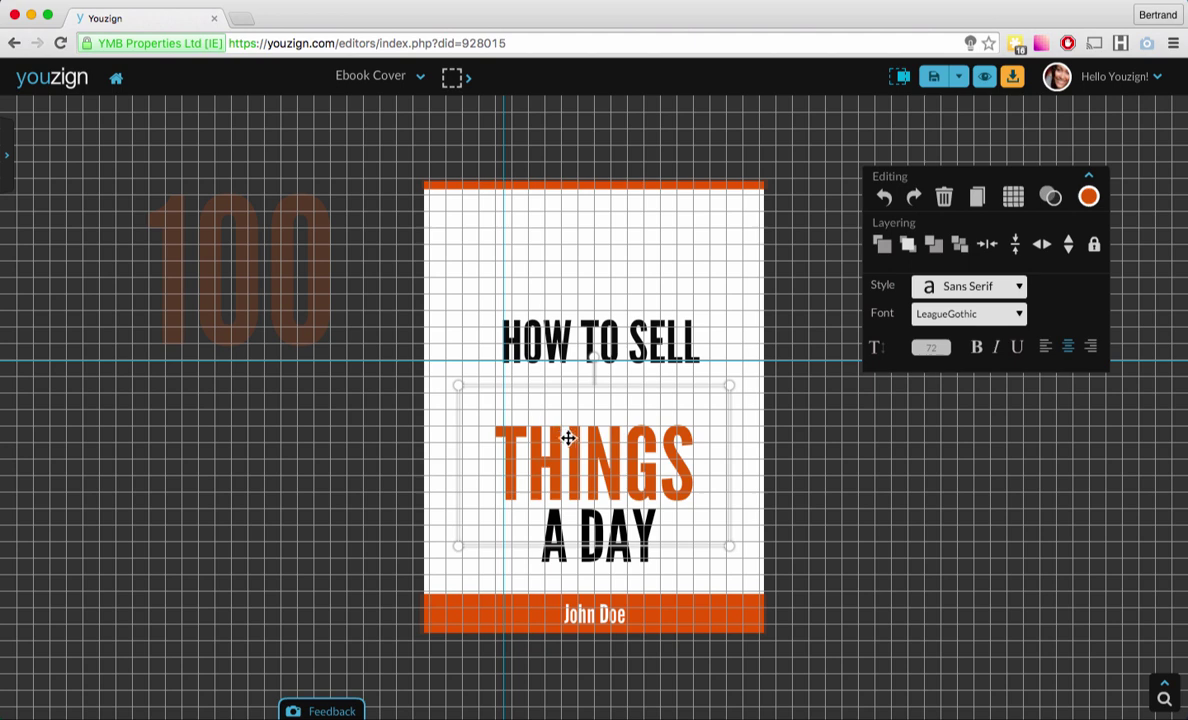
click(602, 552)
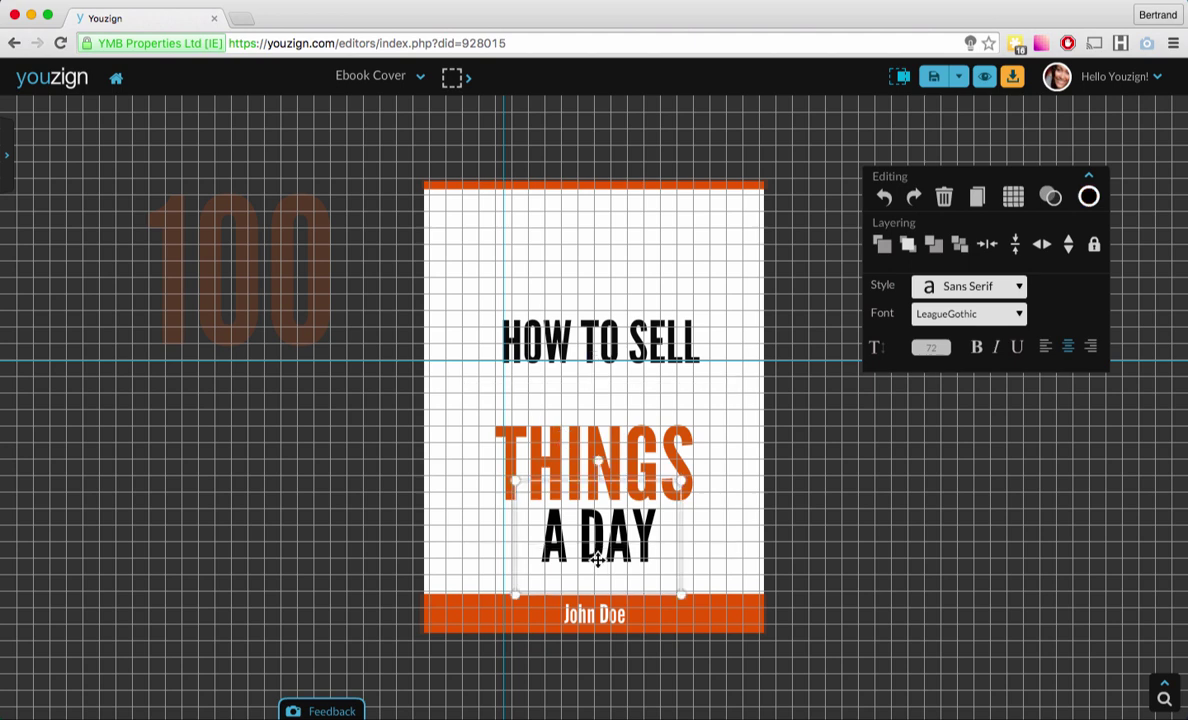
Nudge HOW TO SELL slightly upward and turn the grid off.
click(650, 330)
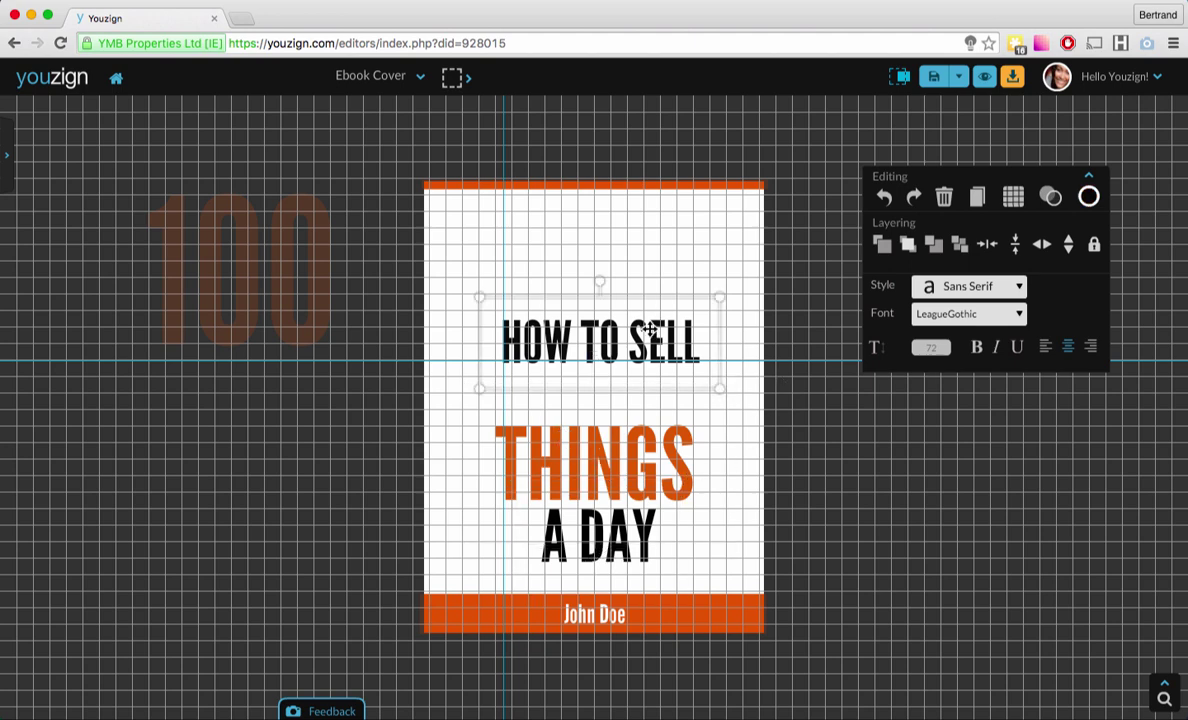
drag(650, 328, 648, 326)
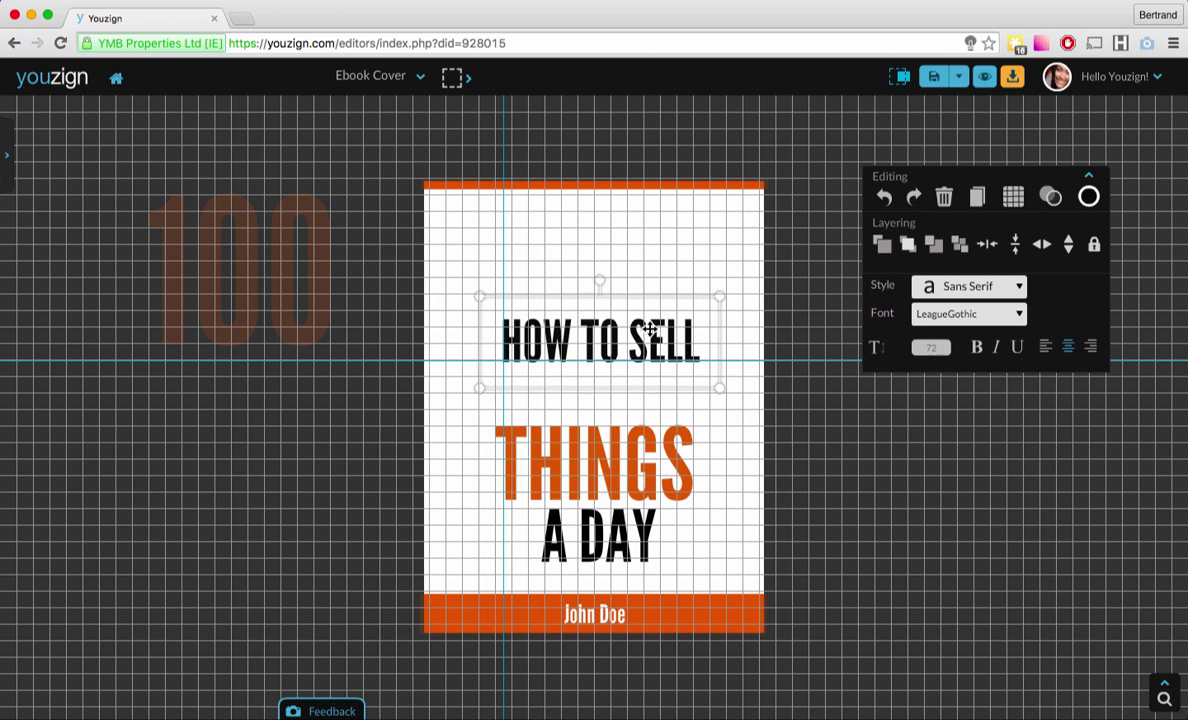
click(1013, 198)
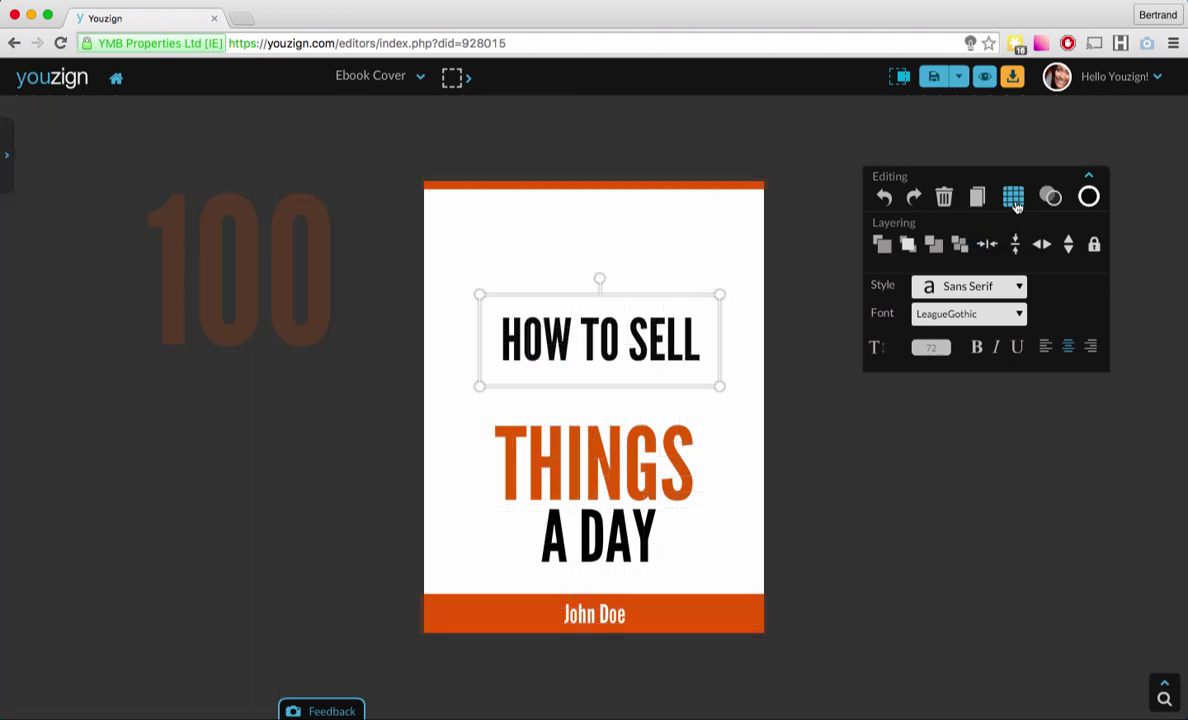
click(1051, 198)
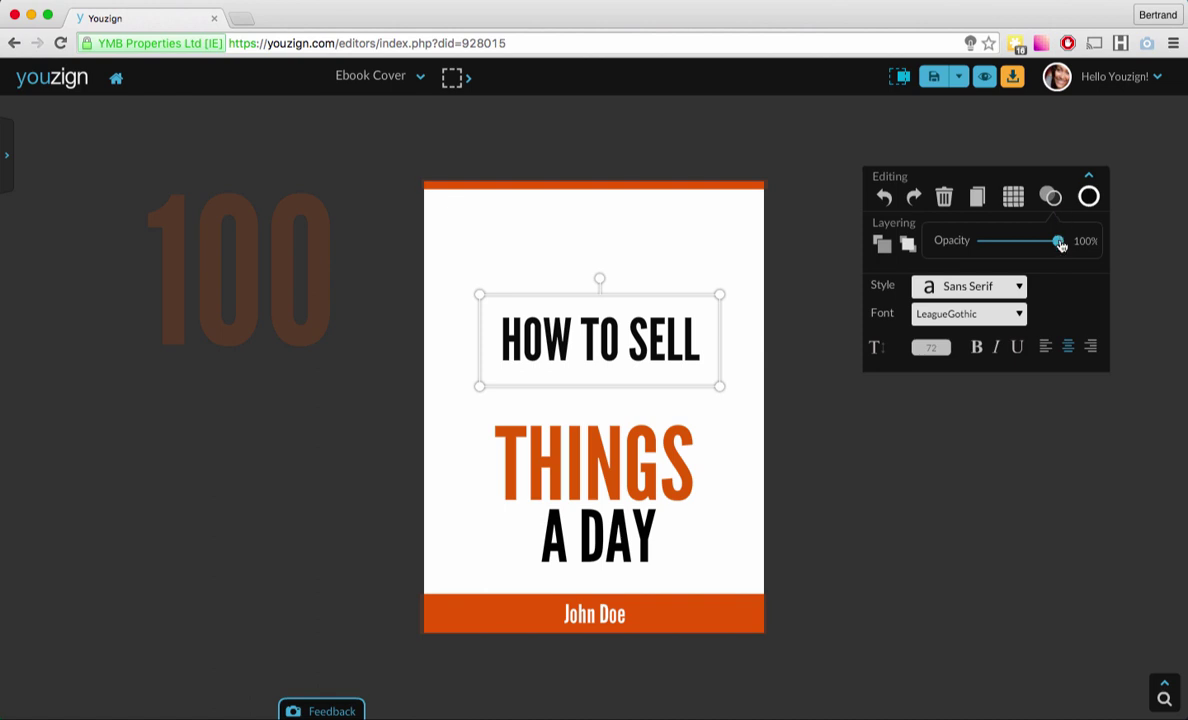
mouse_move(1059, 243)
mouse_down()
mouse_move(986, 243)
mouse_move(1080, 254)
mouse_move(1000, 245)
mouse_move(1060, 247)
mouse_up()
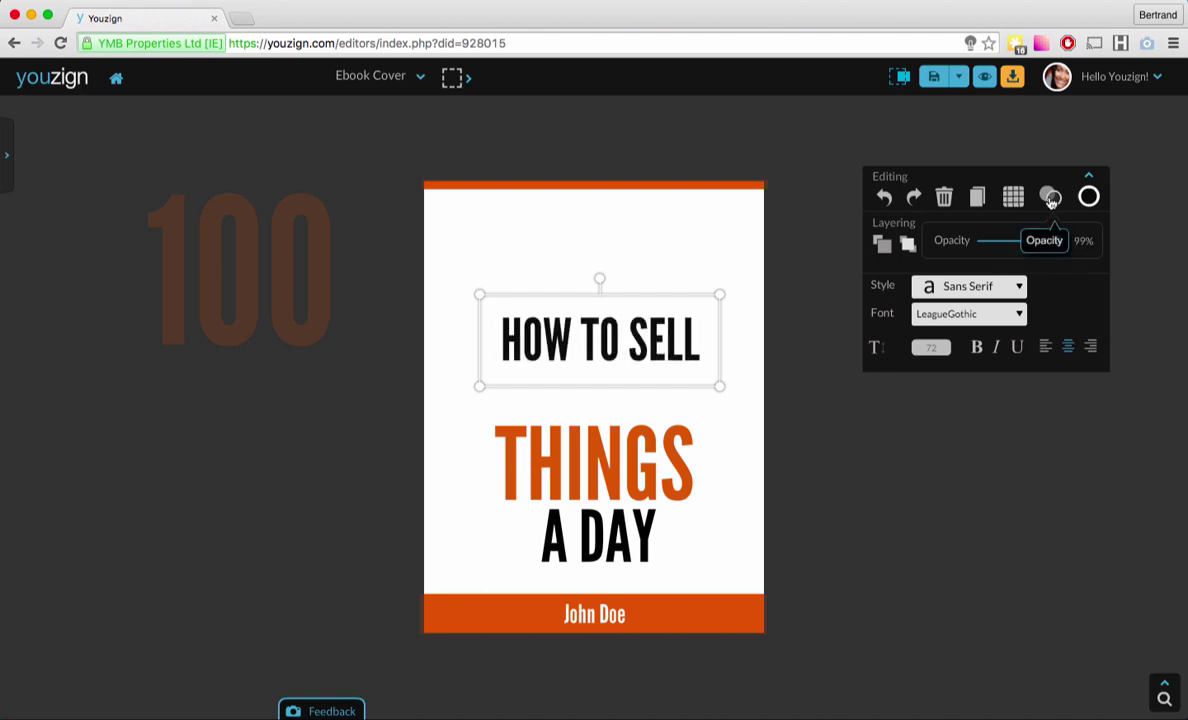
click(1050, 200)
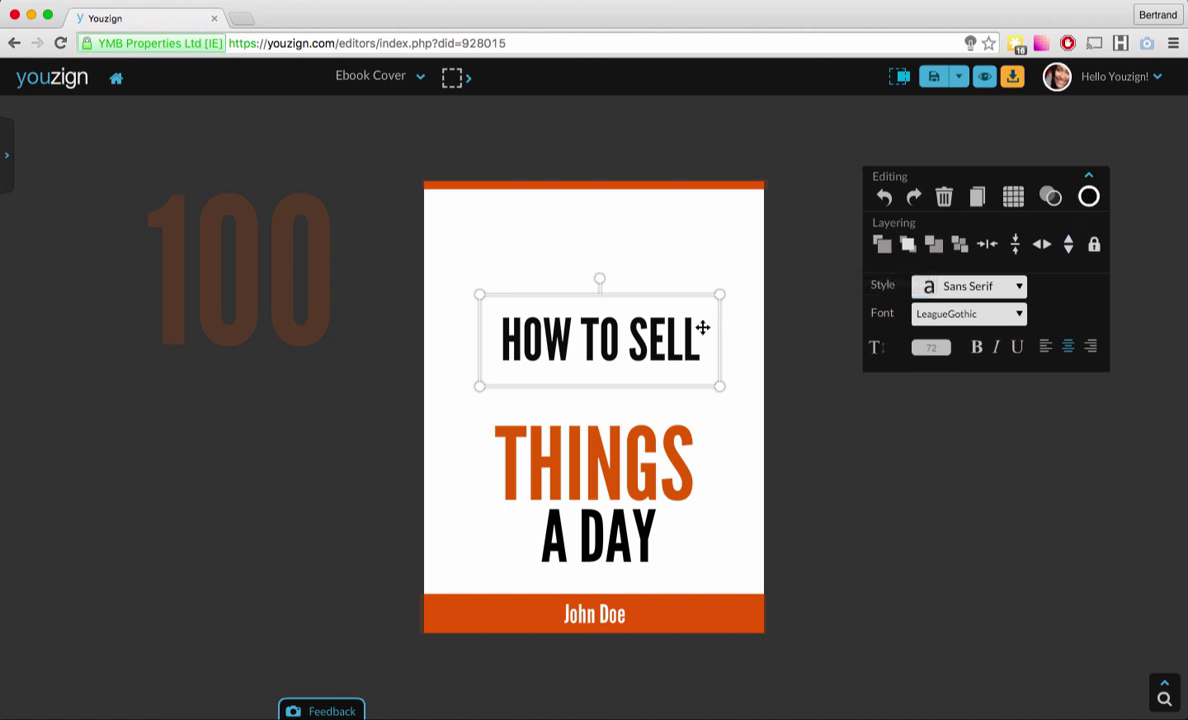
click(1087, 199)
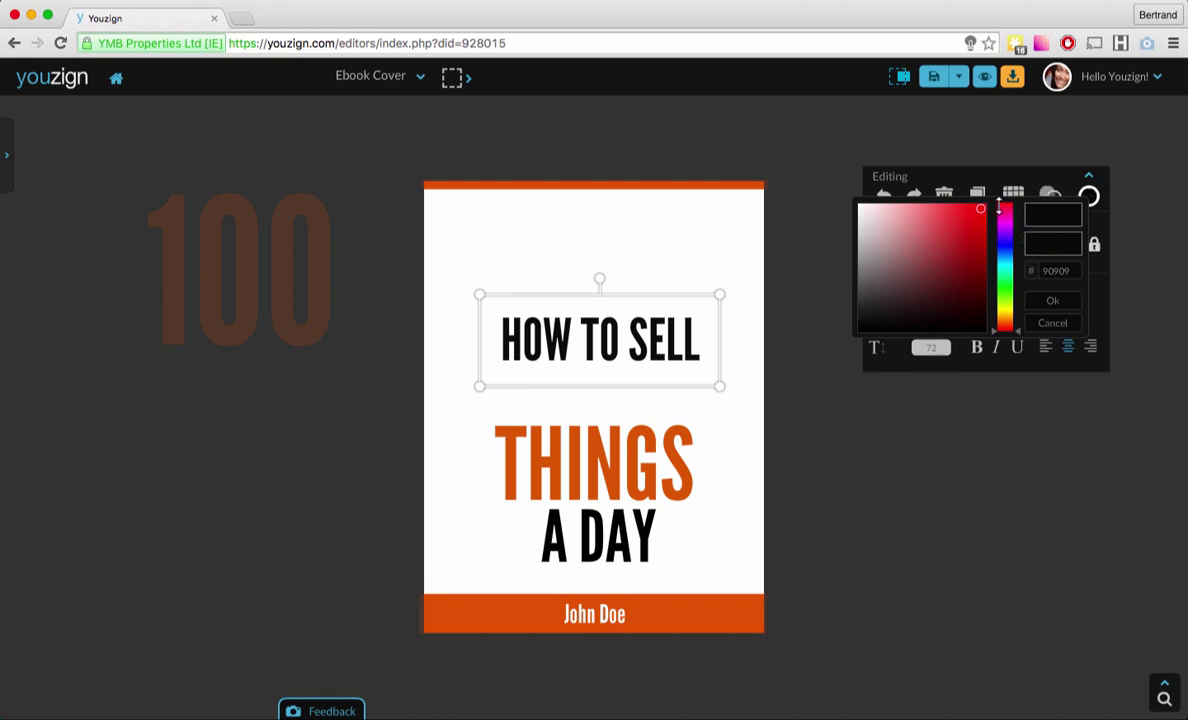
drag(950, 226, 933, 308)
drag(1005, 294, 1005, 268)
drag(945, 240, 963, 258)
click(1053, 271)
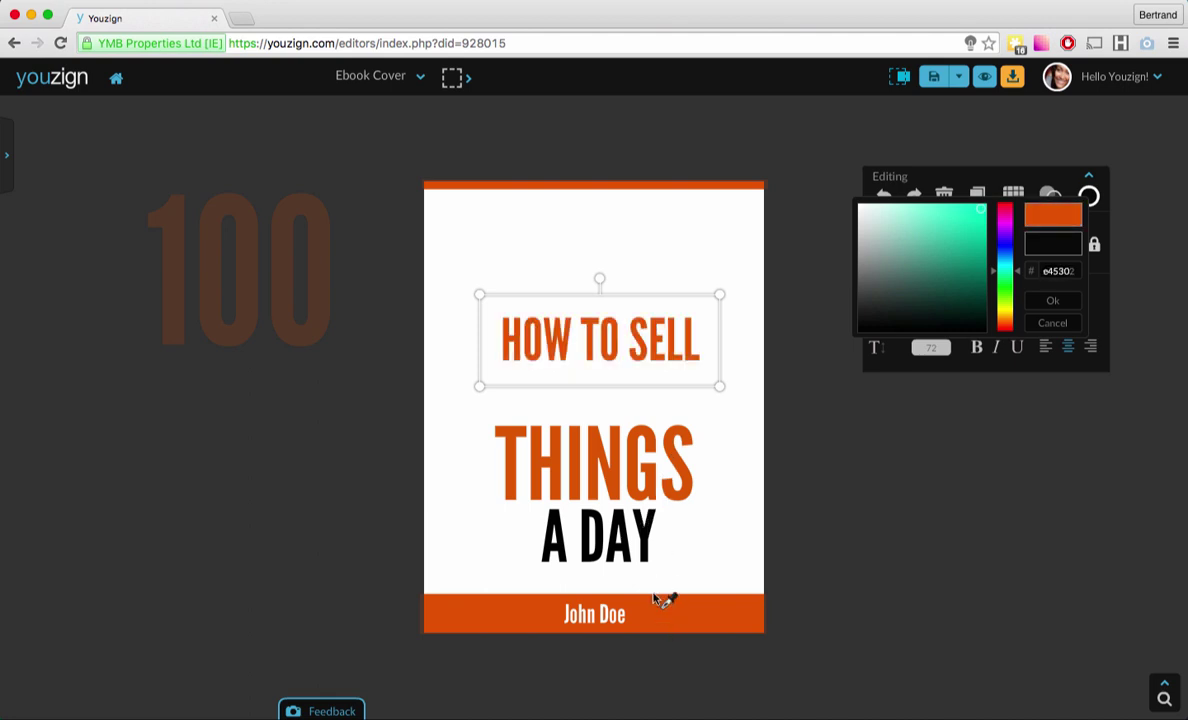
click(644, 522)
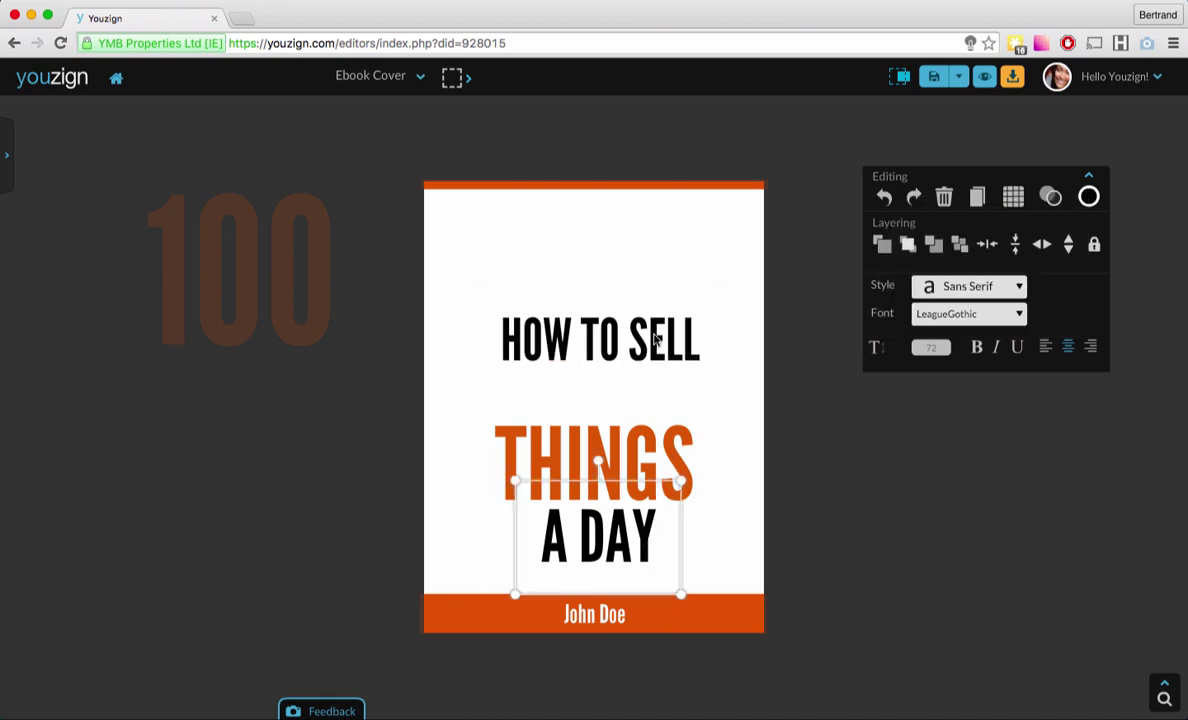
Move HOW TO SELL down above THINGS, then up to the cover's top.
click(655, 340)
drag(618, 337, 621, 377)
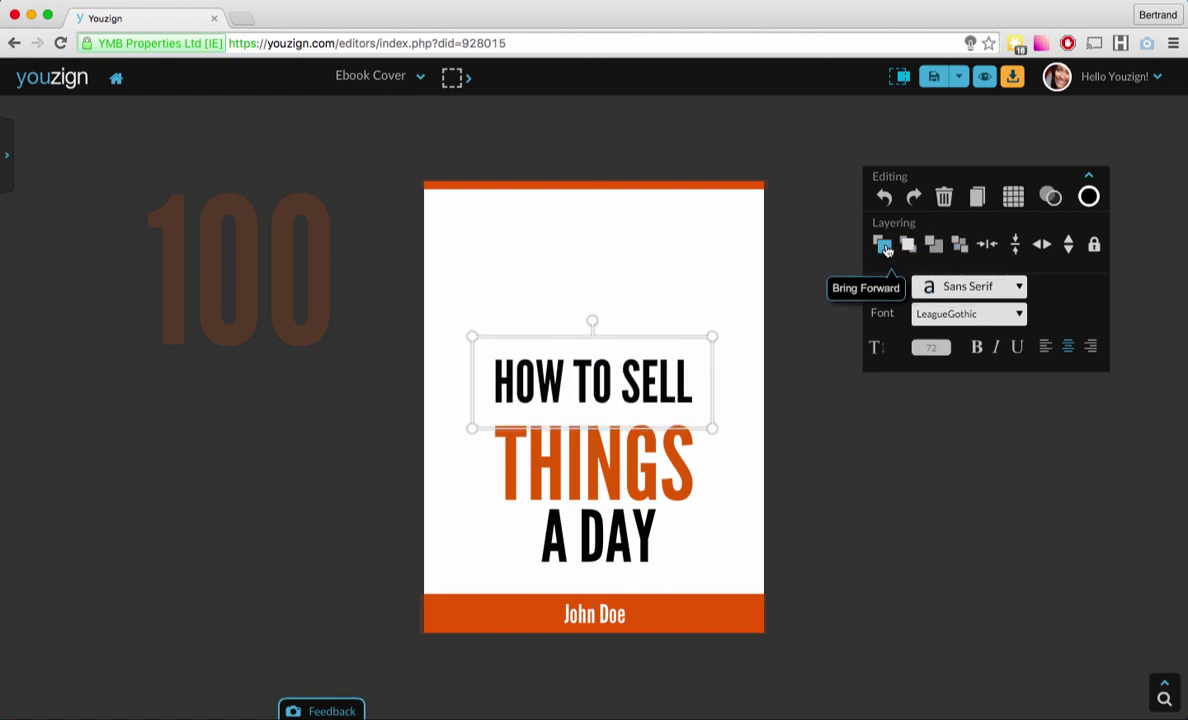
drag(646, 382, 660, 275)
Reposition the author name roughly centred in the orange footer bar.
mouse_move(595, 614)
mouse_down()
mouse_move(636, 581)
mouse_move(594, 605)
mouse_move(598, 617)
mouse_move(652, 618)
mouse_move(589, 615)
mouse_move(600, 613)
mouse_up()
click(651, 621)
click(607, 621)
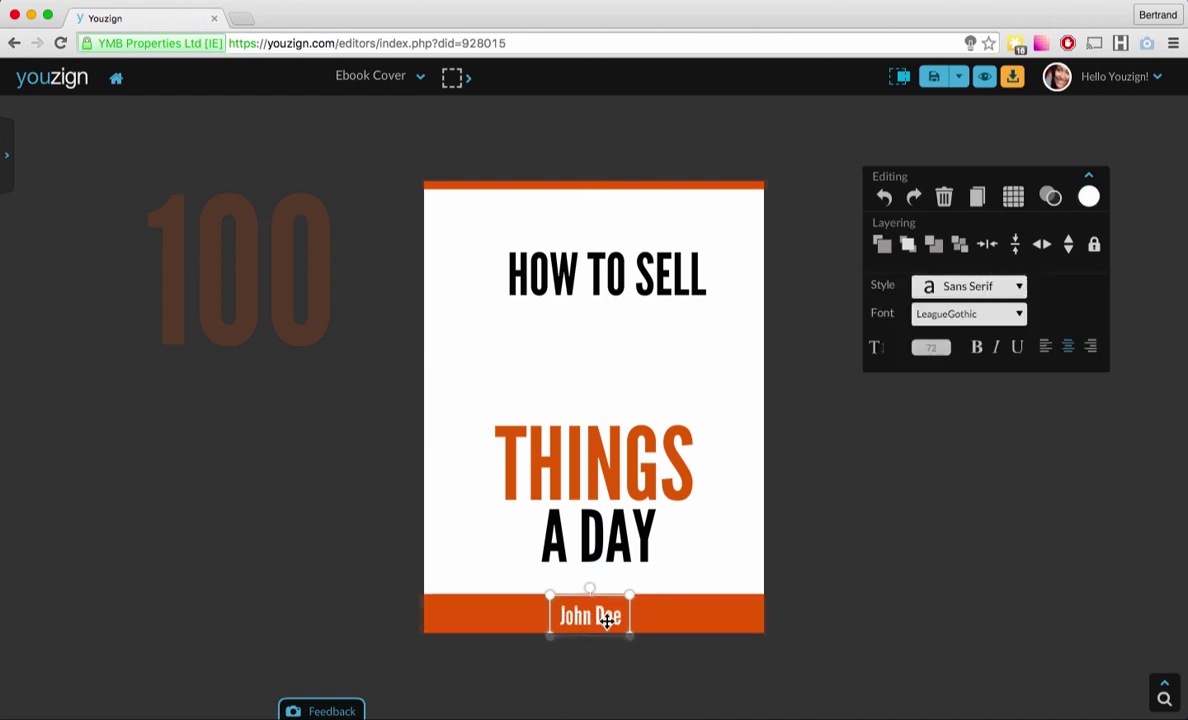
click(651, 620)
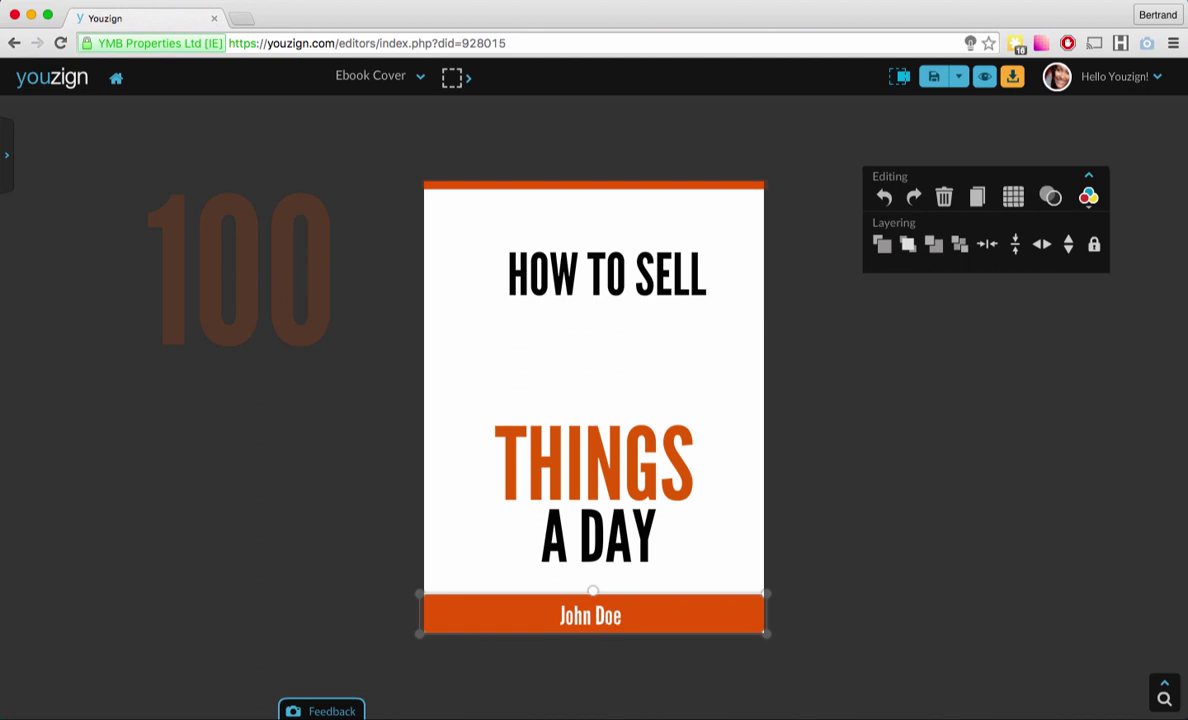
Send the orange footer bar behind the author name and centre the name on the bar.
click(612, 614)
click(669, 623)
click(906, 249)
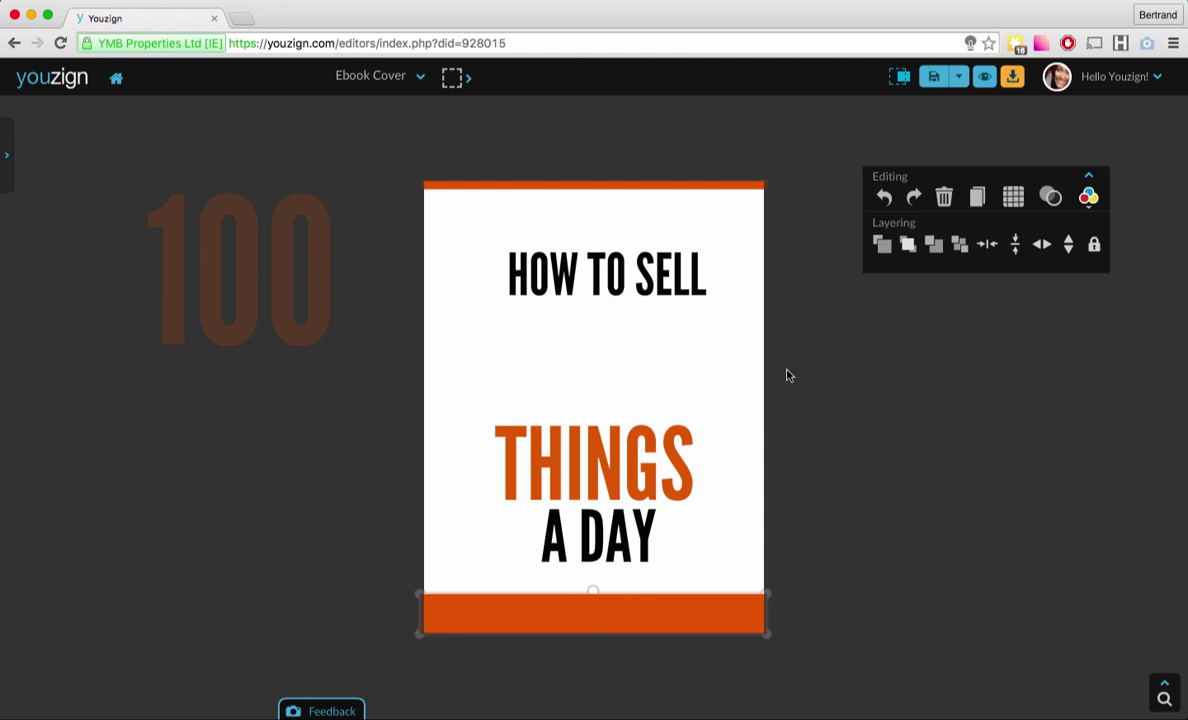
click(960, 247)
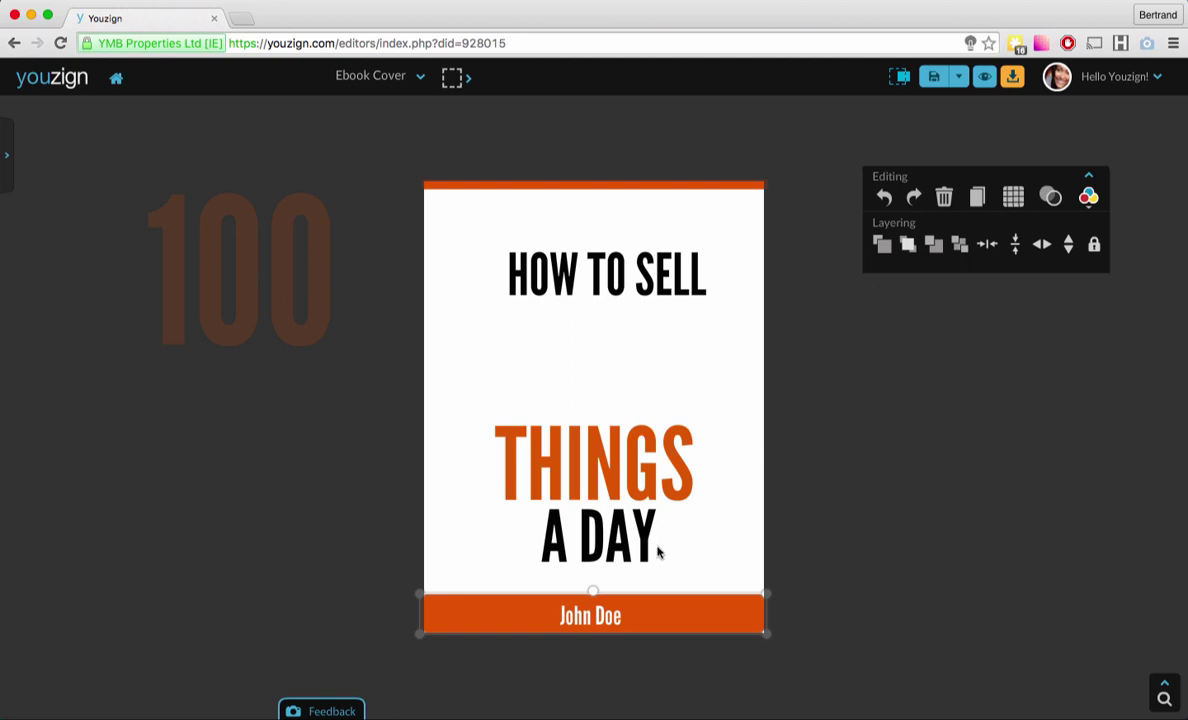
click(603, 617)
drag(603, 617, 611, 610)
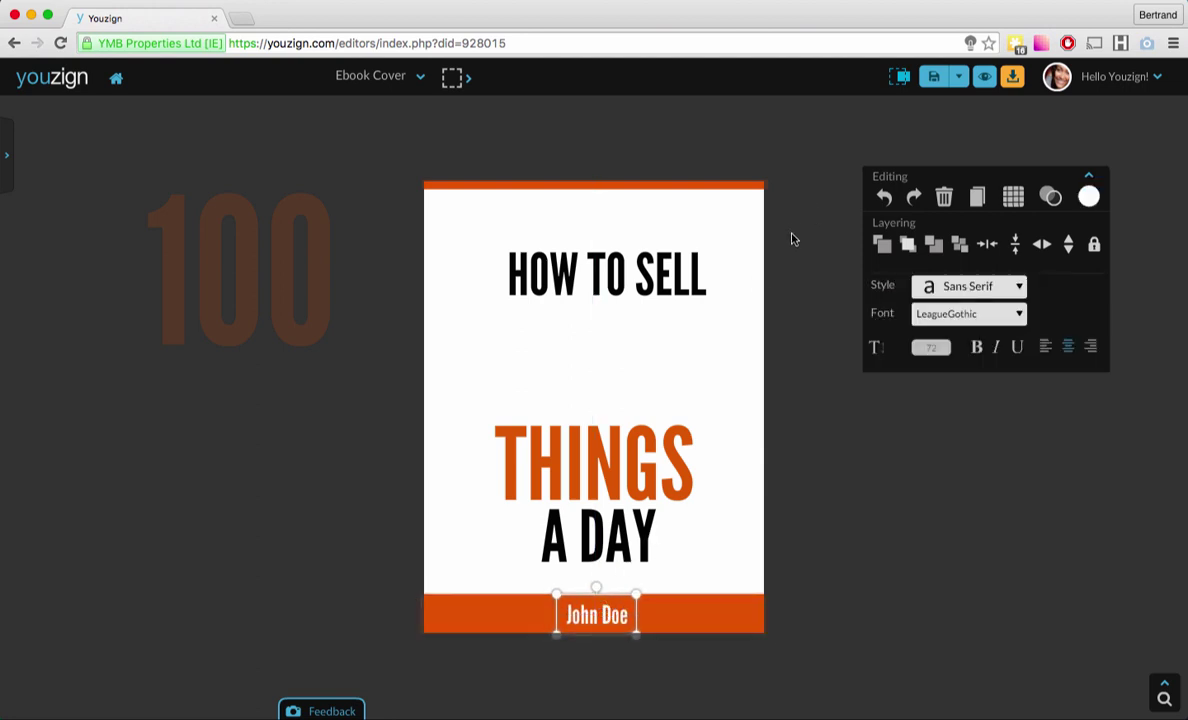
Lower HOW TO SELL and centre it horizontally and vertically on the cover, above THINGS.
click(666, 265)
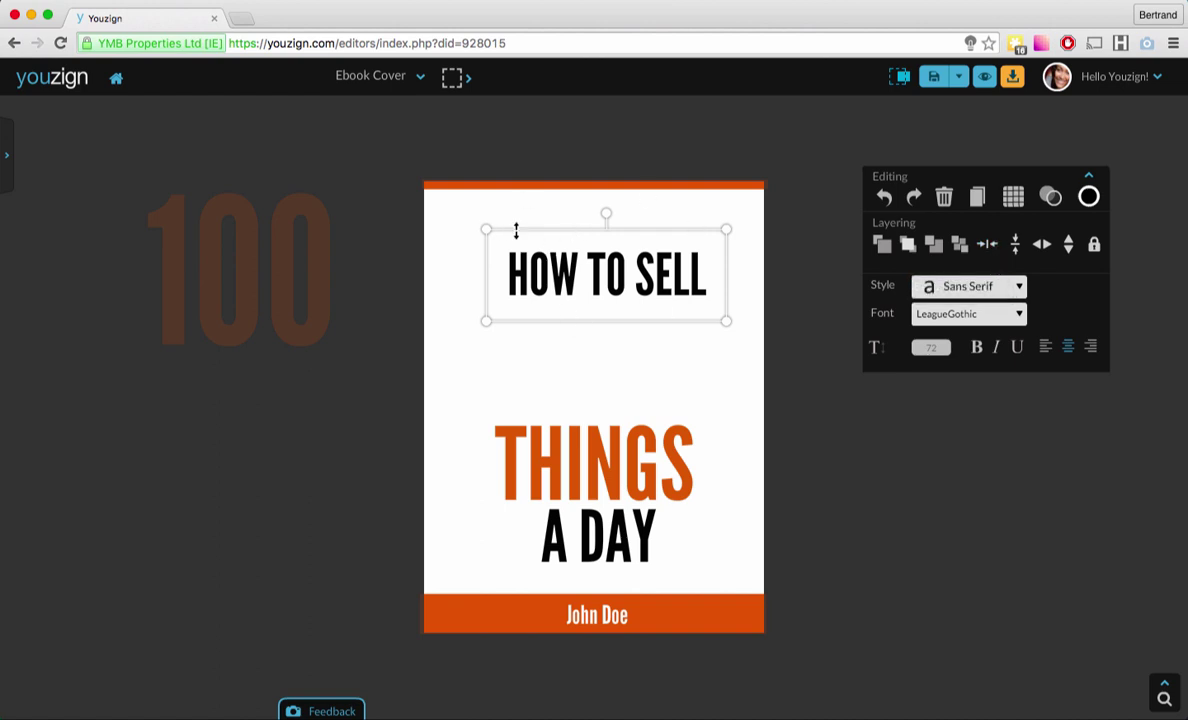
click(992, 249)
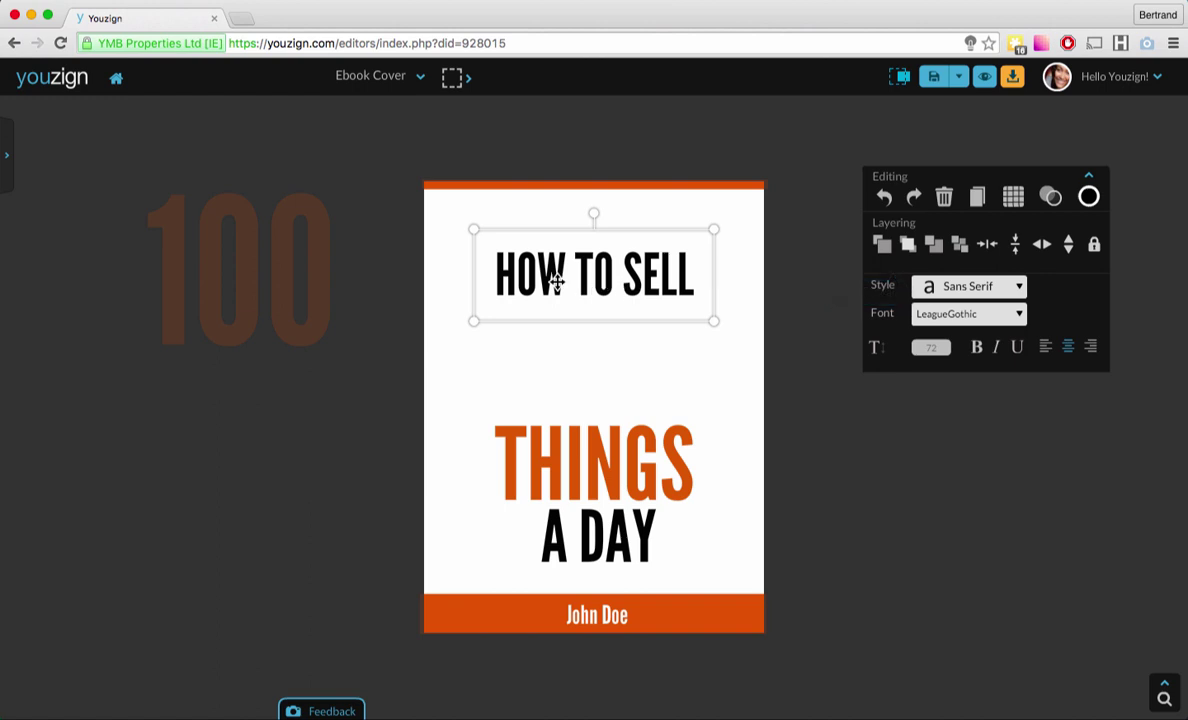
drag(557, 283, 695, 327)
click(986, 250)
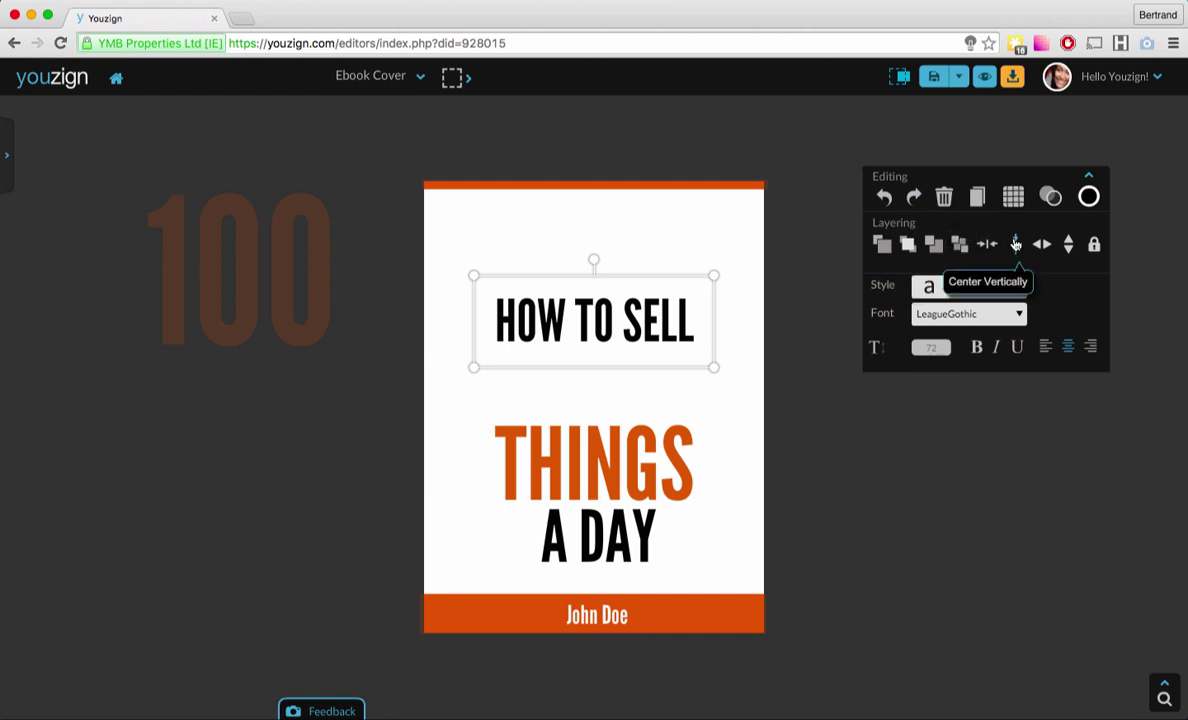
click(1016, 245)
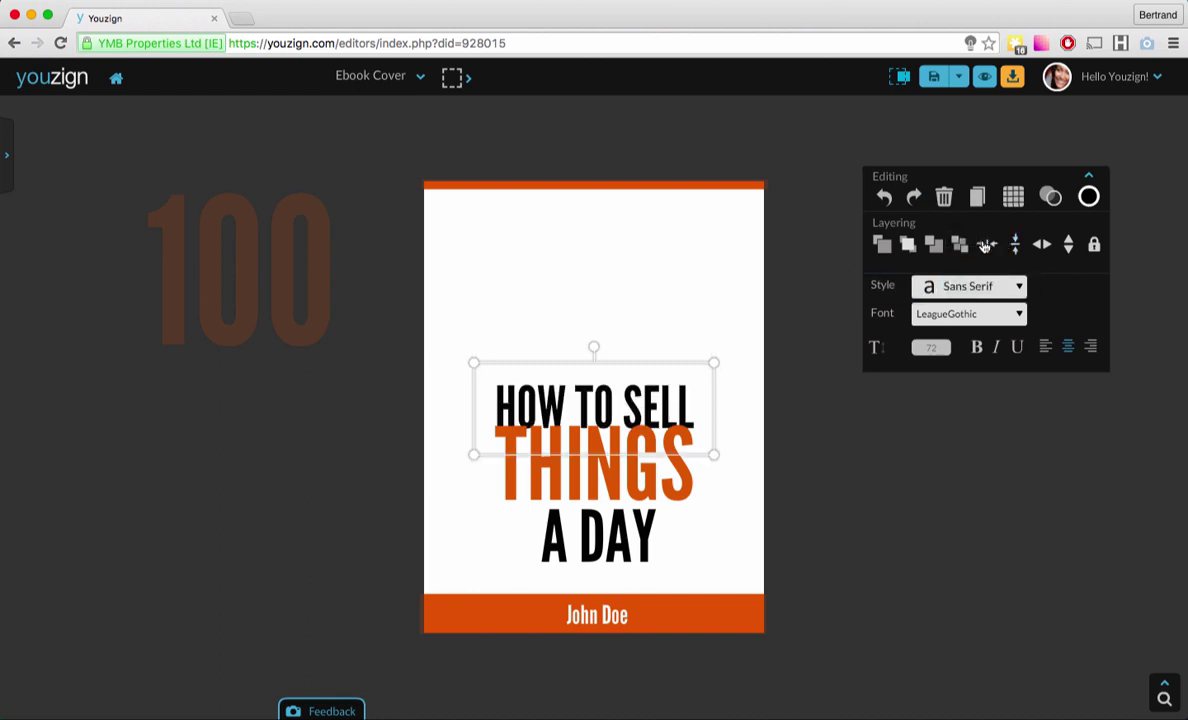
click(621, 399)
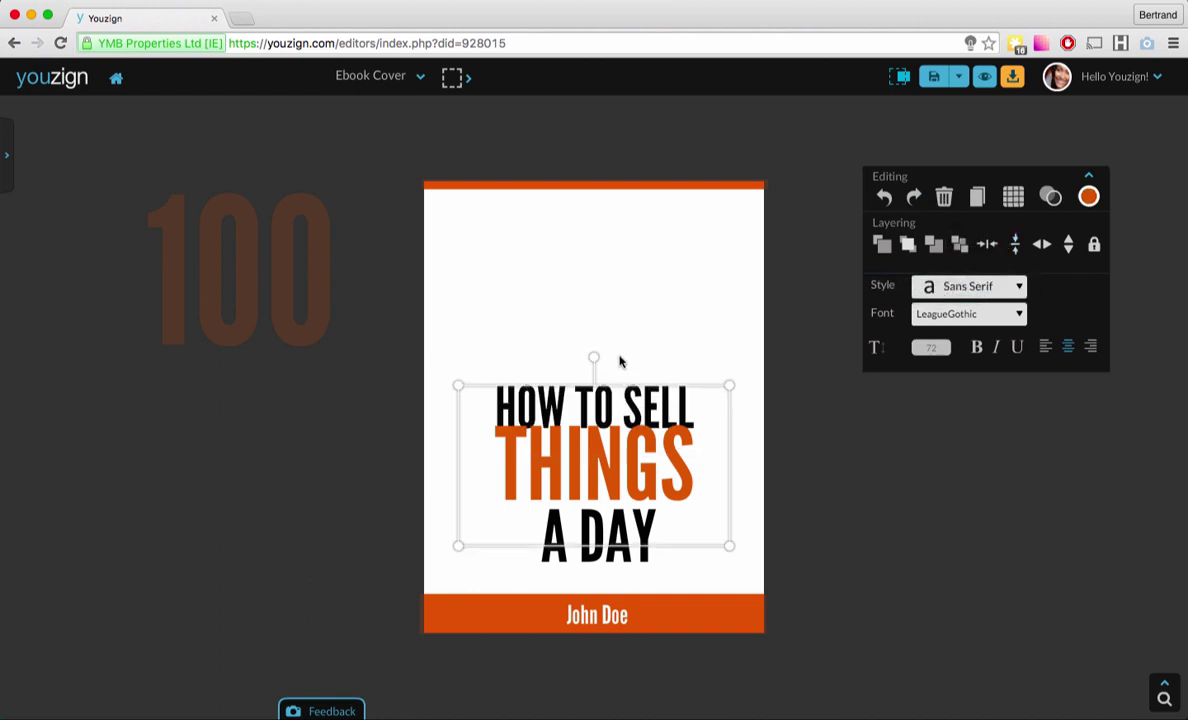
click(658, 348)
click(636, 404)
click(644, 278)
Select the A DAY text box and apply Lock Layer to it.
click(613, 535)
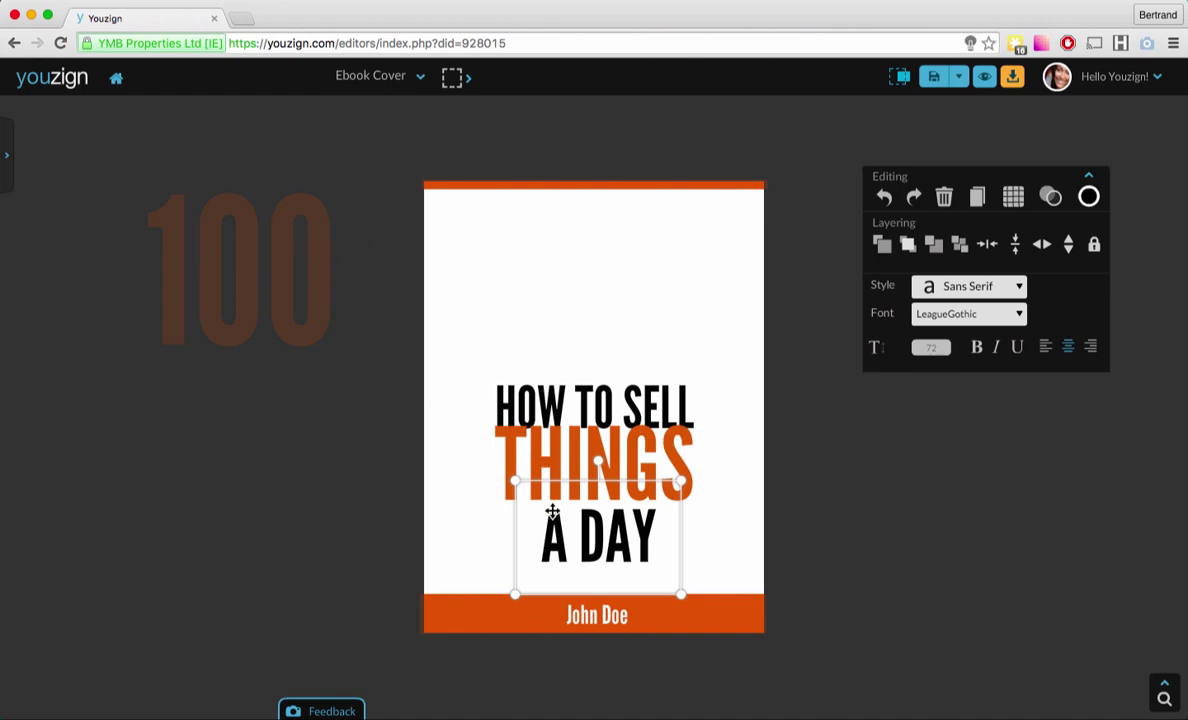
click(1094, 246)
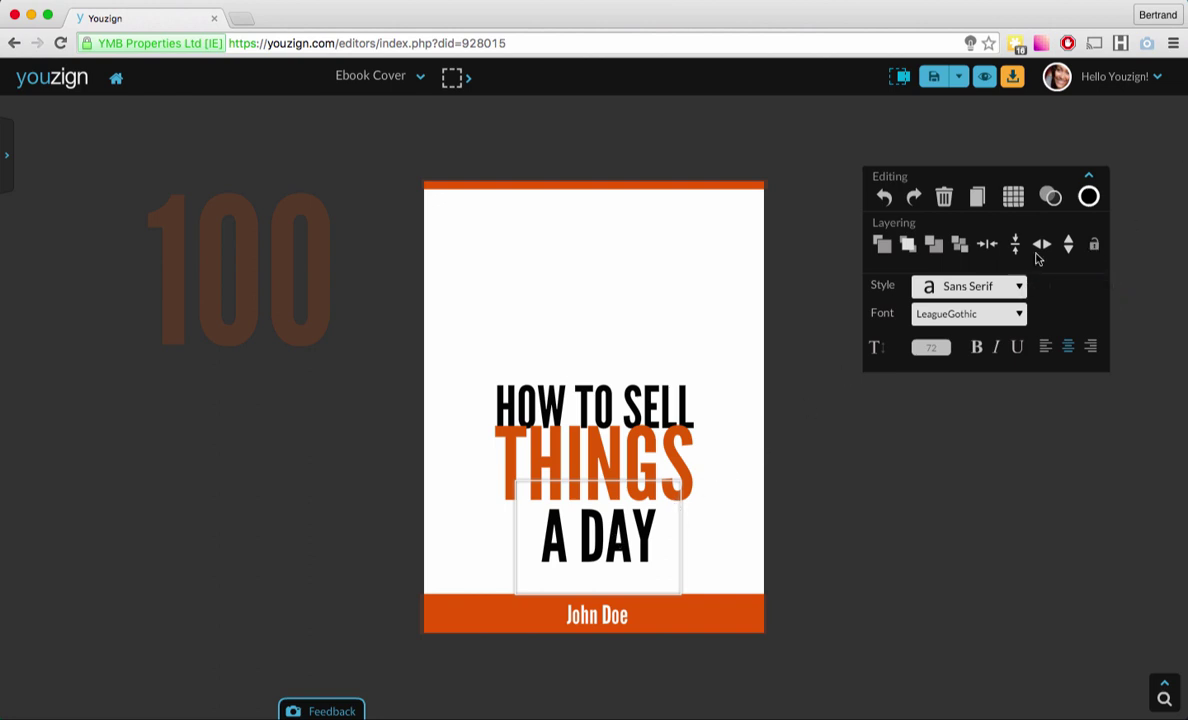
Drag the large 100 from beside the cover onto it and shift THINGS to a new spot.
click(1095, 248)
click(243, 271)
drag(243, 271, 867, 368)
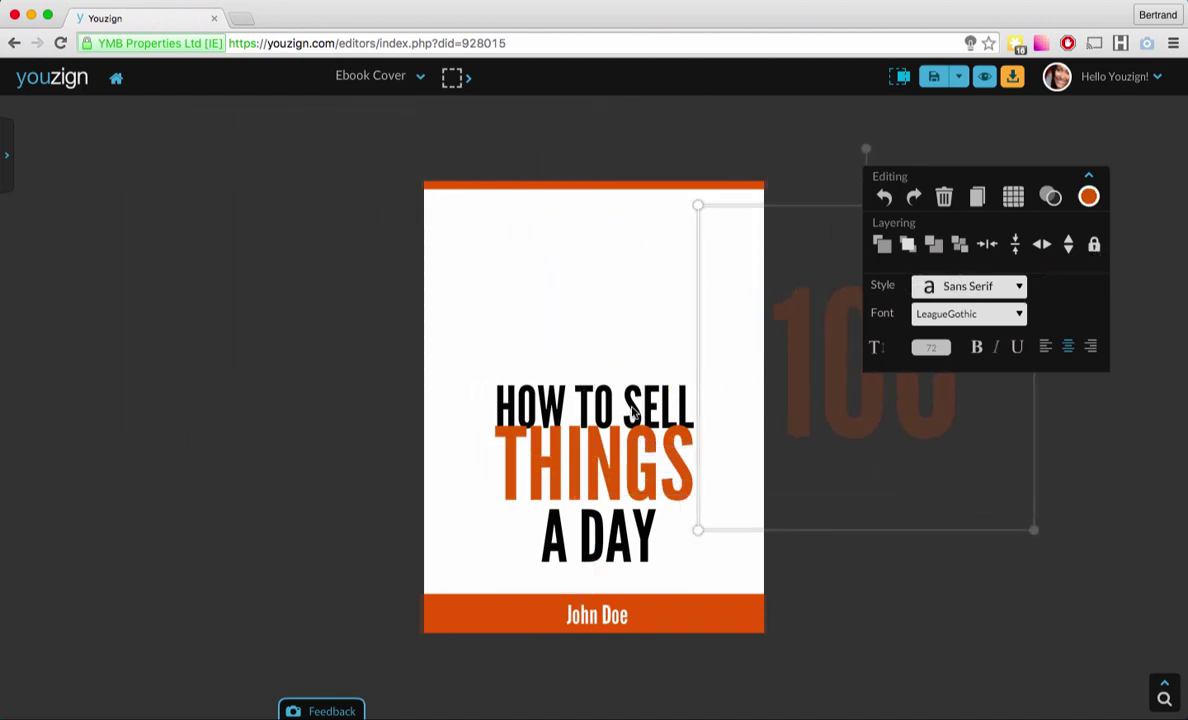
click(605, 410)
drag(605, 410, 590, 442)
Move HOW TO SELL to the top, place 100 beneath it, and raise THINGS under 100.
click(616, 380)
drag(616, 380, 616, 202)
drag(837, 370, 551, 354)
drag(510, 530, 525, 499)
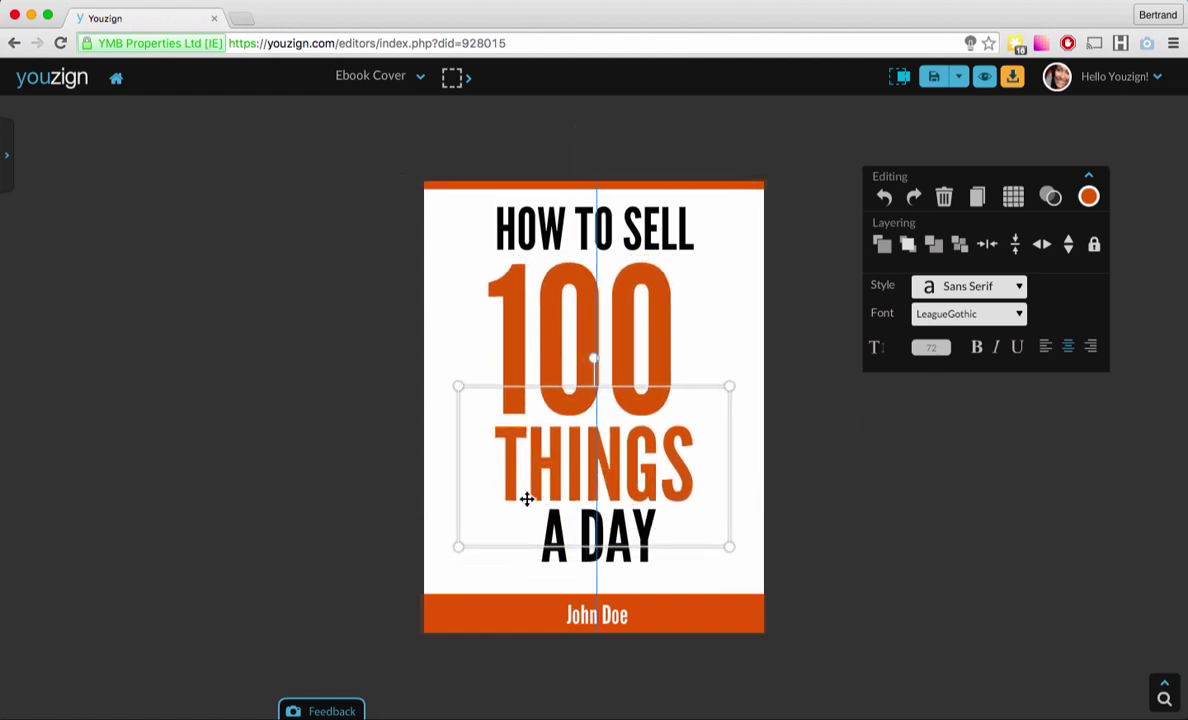
click(901, 492)
click(684, 218)
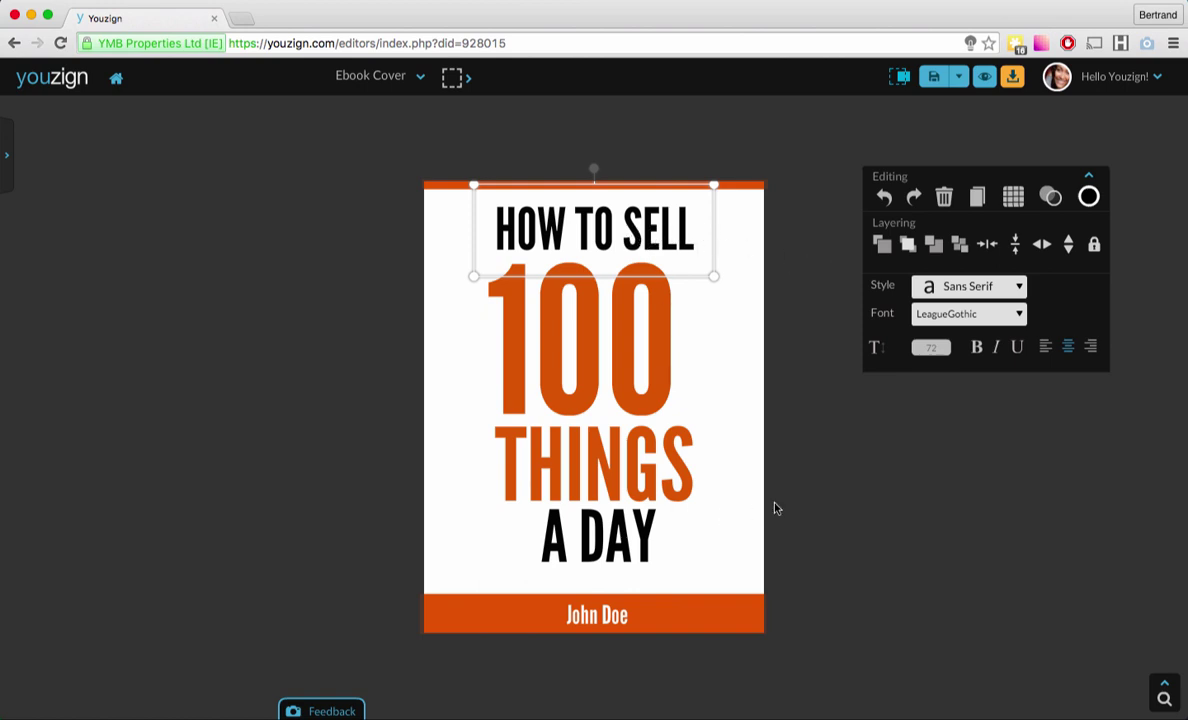
Try the Sans Serif category, keep HOW TO SELL in LeagueGothic, and reopen the Style categories.
click(975, 287)
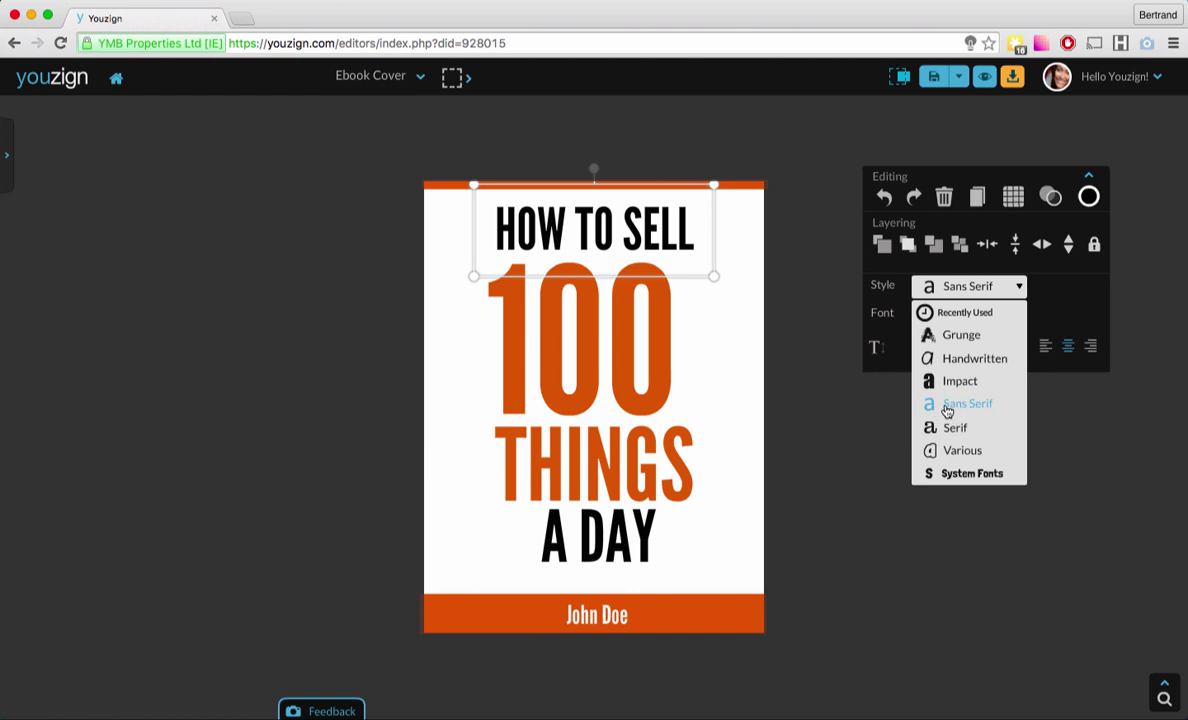
click(979, 410)
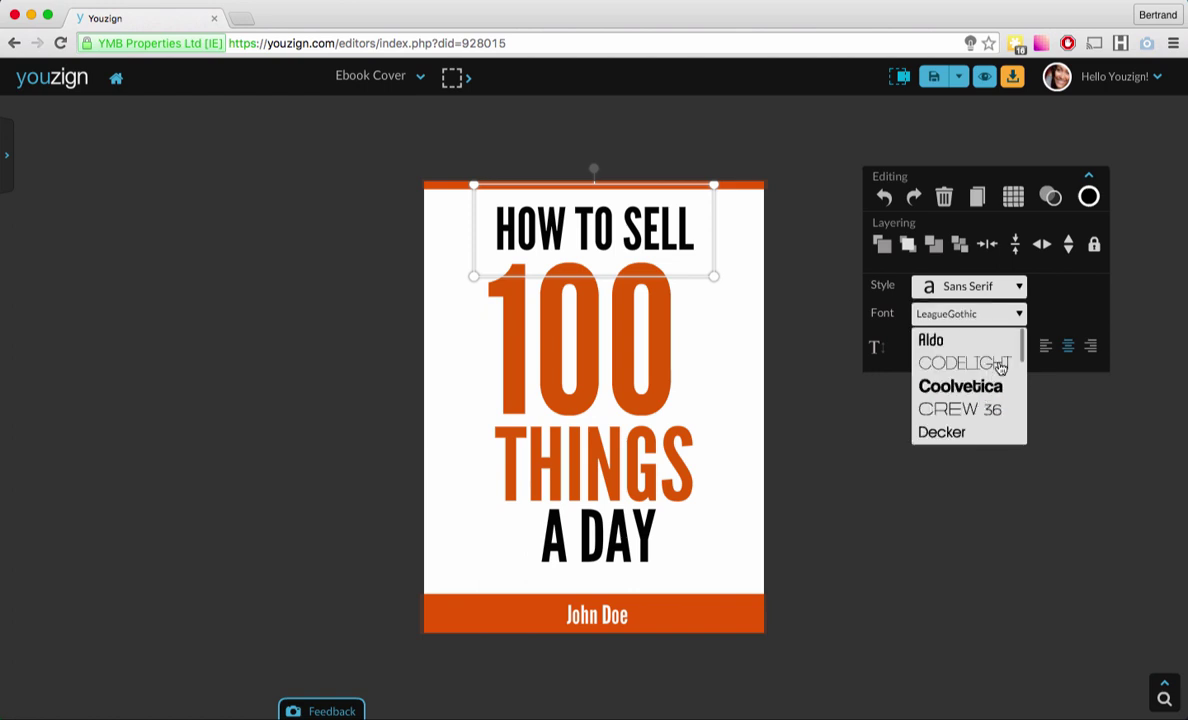
drag(1023, 345, 1023, 380)
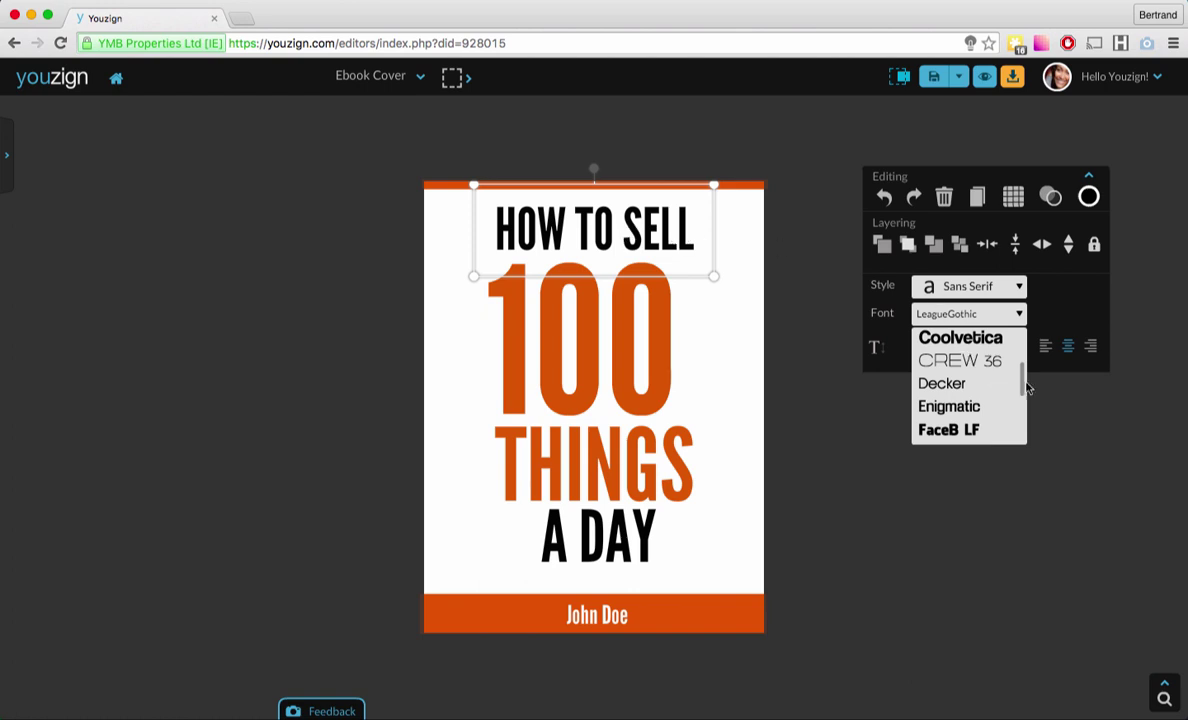
drag(1023, 388, 1023, 438)
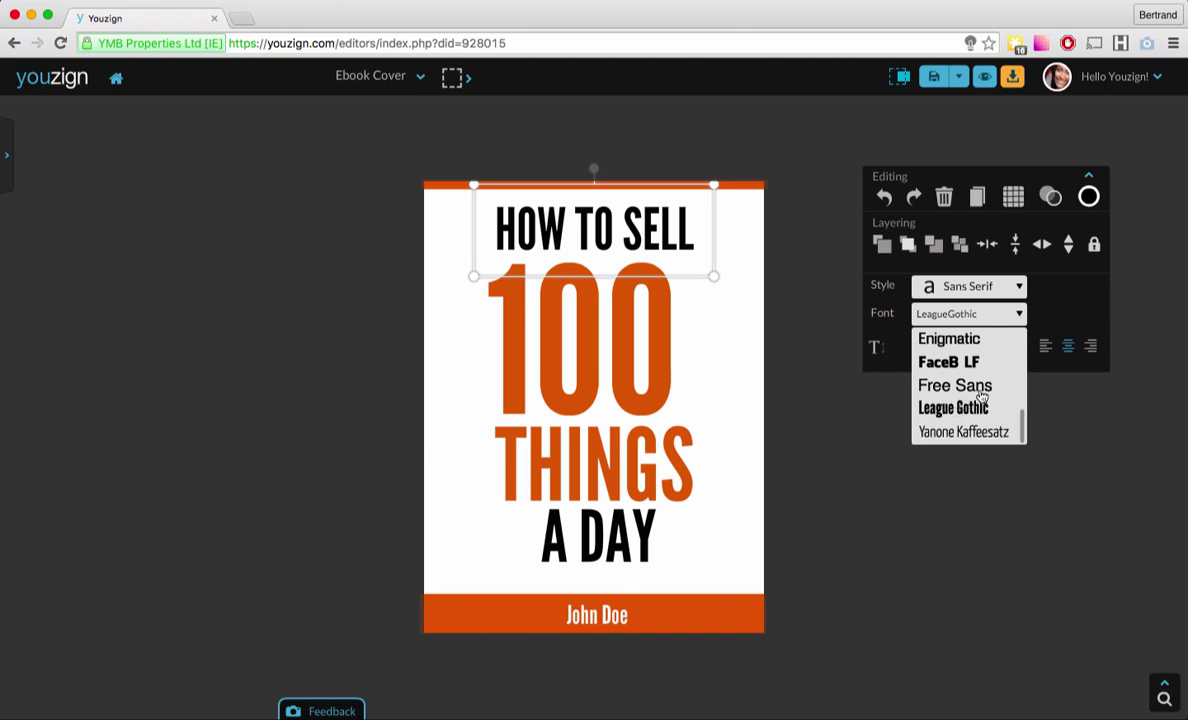
drag(1023, 430, 1024, 345)
click(1015, 314)
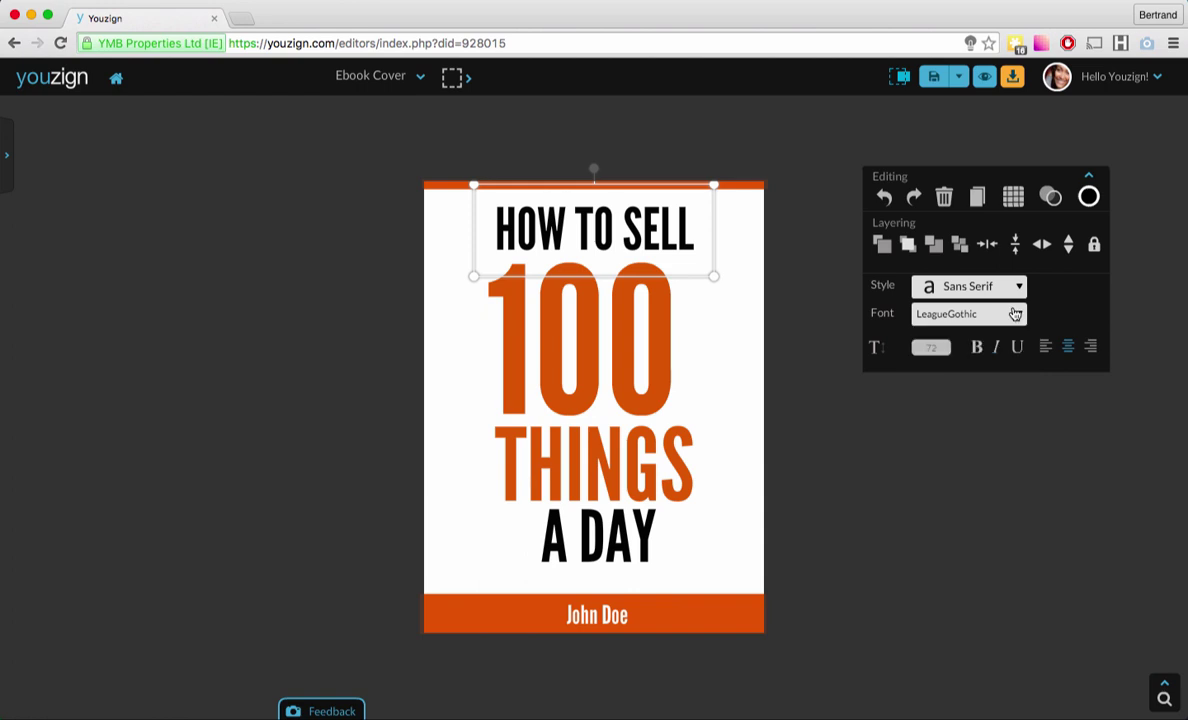
click(1016, 287)
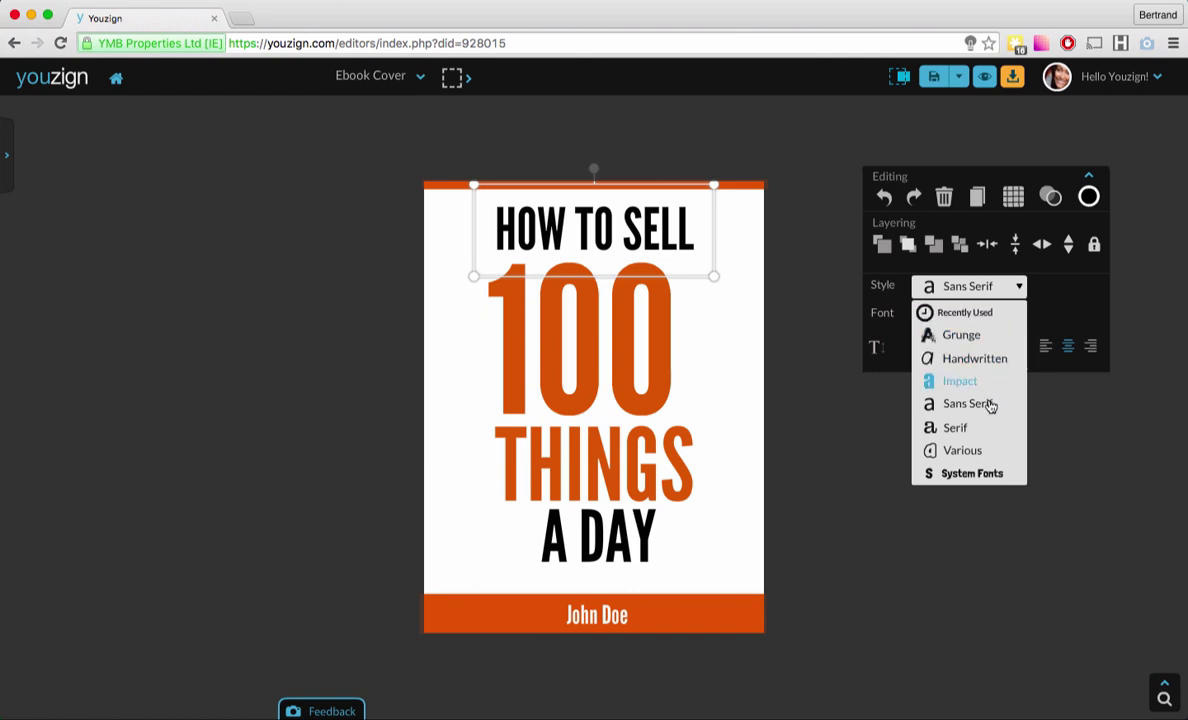
Pick System Fonts under Style and close the font list, keeping LeagueGothic.
click(972, 474)
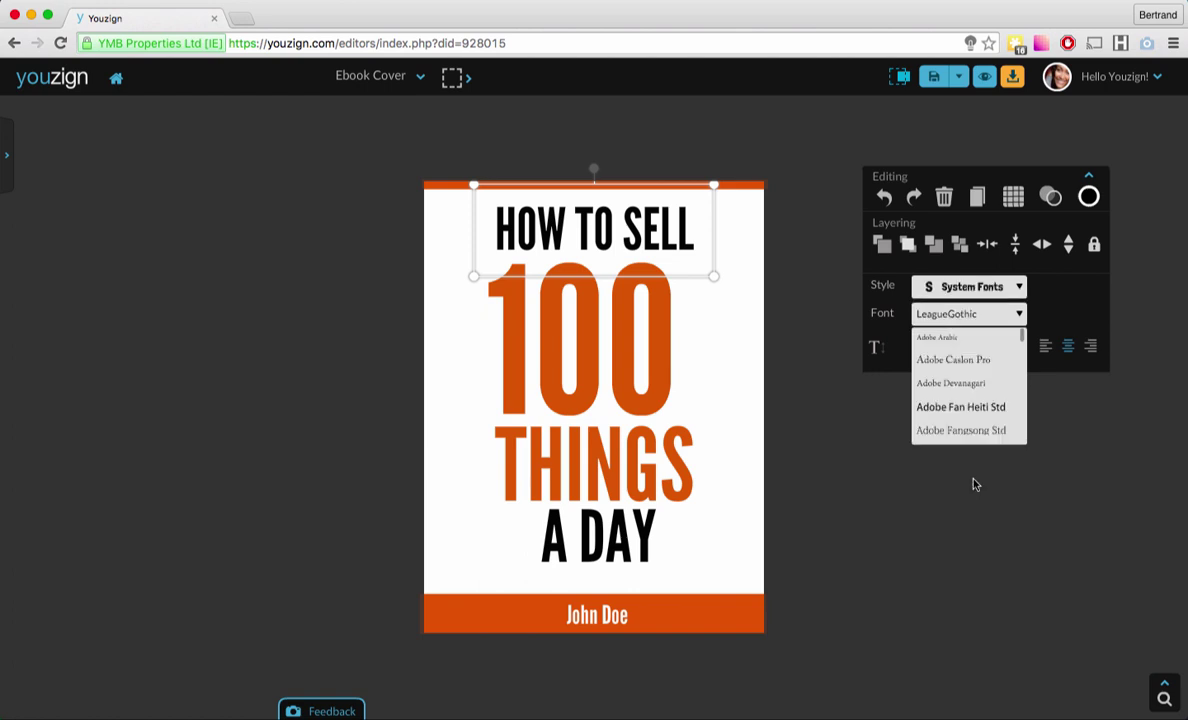
drag(1022, 338, 1022, 432)
click(1020, 316)
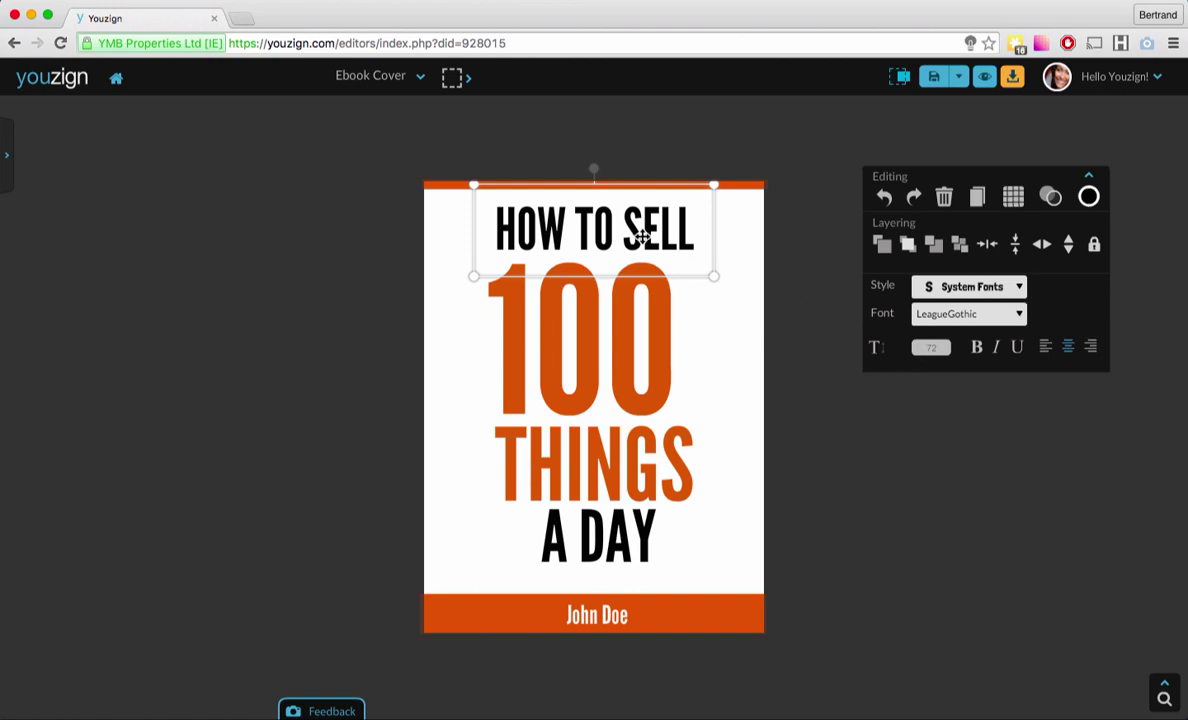
Move and enlarge the HOW TO SELL title and shift the 100 THINGS block down over A DAY.
drag(642, 235, 583, 218)
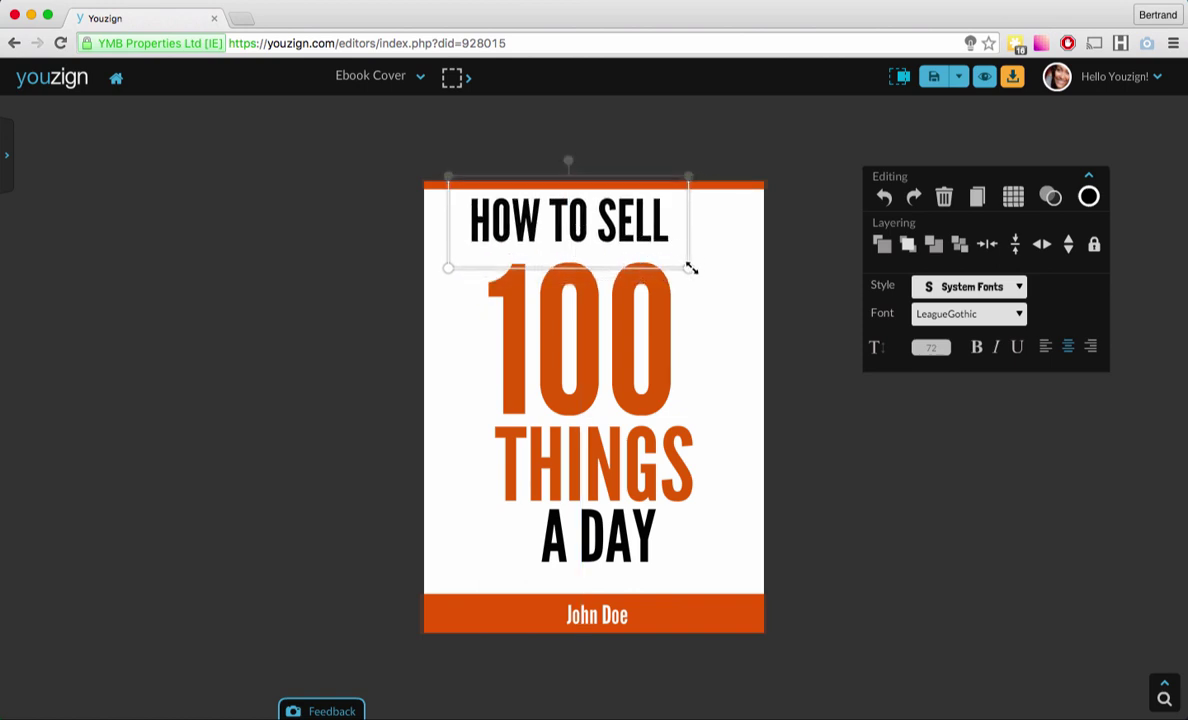
drag(689, 268, 708, 316)
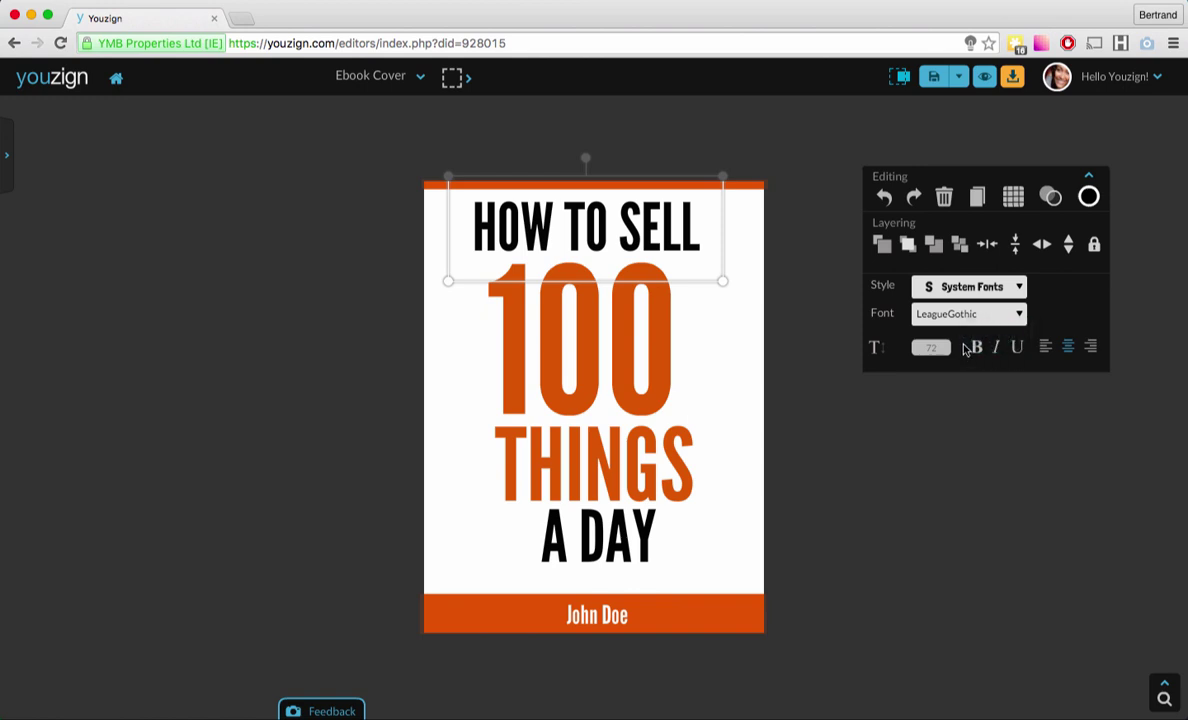
click(1003, 289)
click(1003, 289)
mouse_move(573, 233)
mouse_down()
mouse_move(589, 245)
mouse_move(604, 302)
mouse_move(560, 248)
mouse_move(573, 245)
mouse_move(684, 461)
mouse_move(416, 329)
mouse_move(583, 249)
mouse_up()
drag(590, 336, 600, 380)
click(650, 244)
drag(650, 244, 650, 276)
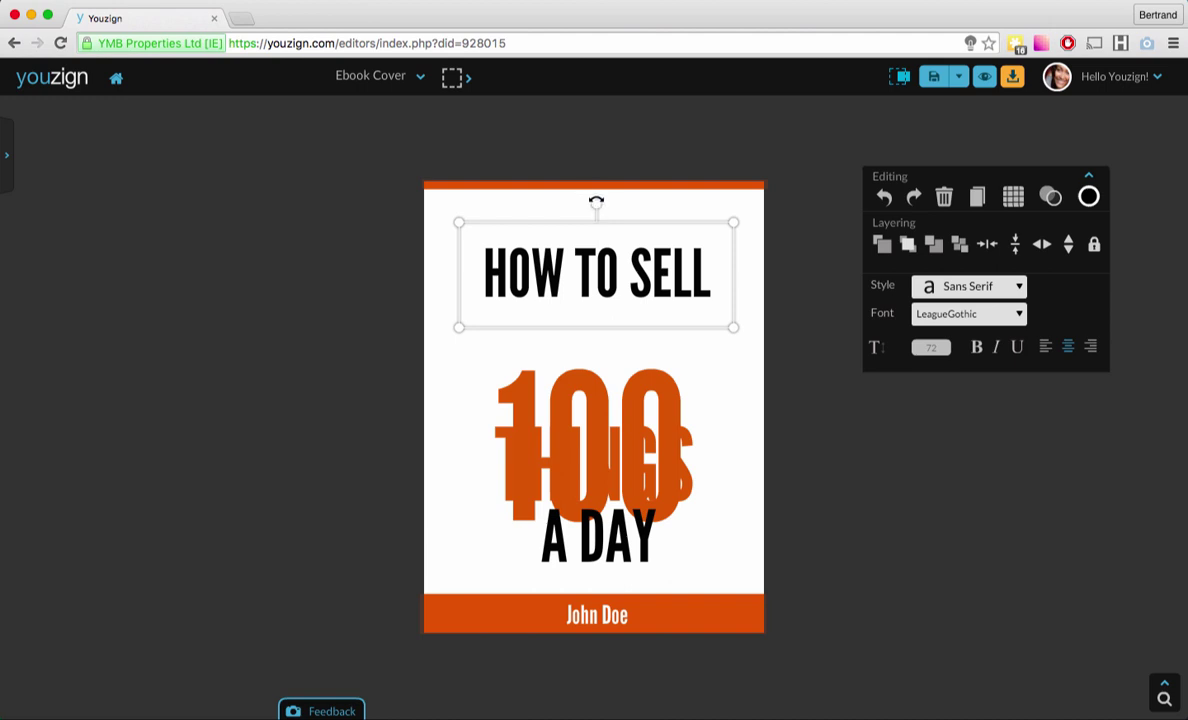
Shrink the HOW TO SELL title to one line near the top and move THINGS up just below it.
mouse_move(596, 201)
mouse_down()
mouse_move(493, 202)
mouse_move(453, 231)
mouse_move(518, 201)
mouse_move(631, 204)
mouse_move(595, 201)
mouse_up()
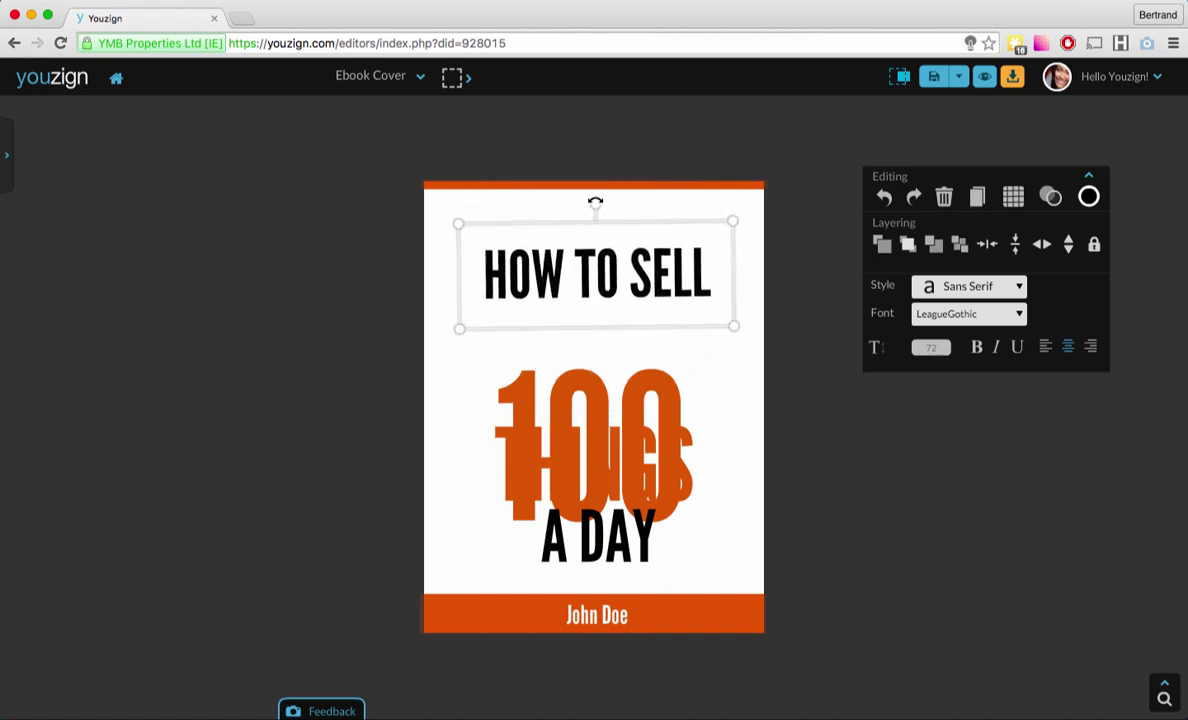
click(596, 203)
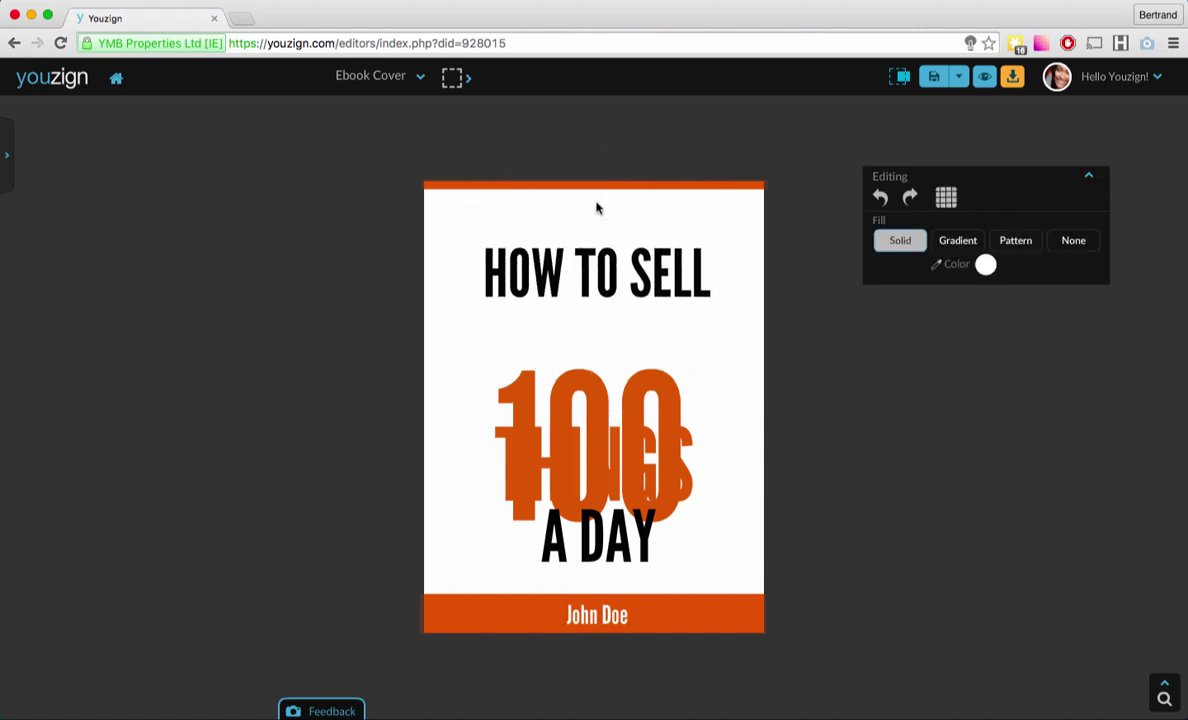
click(696, 247)
mouse_move(735, 224)
mouse_down()
mouse_move(849, 164)
mouse_move(681, 202)
mouse_move(729, 202)
mouse_up()
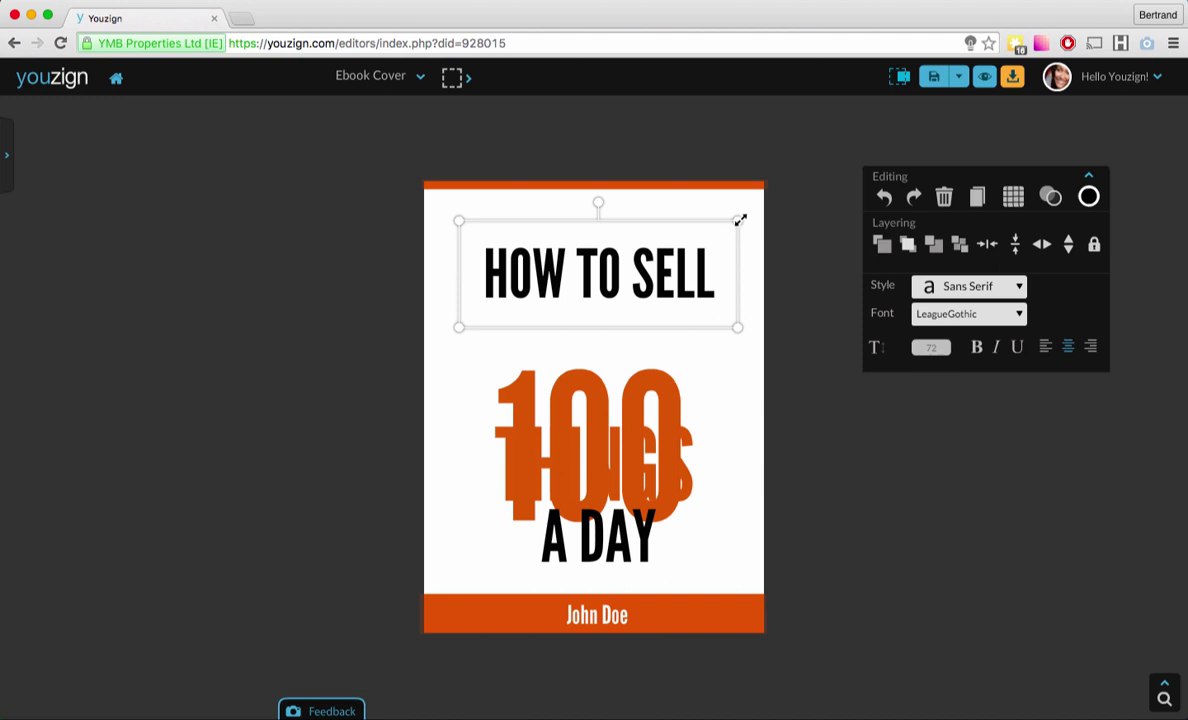
mouse_move(740, 219)
mouse_down()
mouse_move(896, 133)
mouse_move(717, 203)
mouse_move(740, 200)
mouse_up()
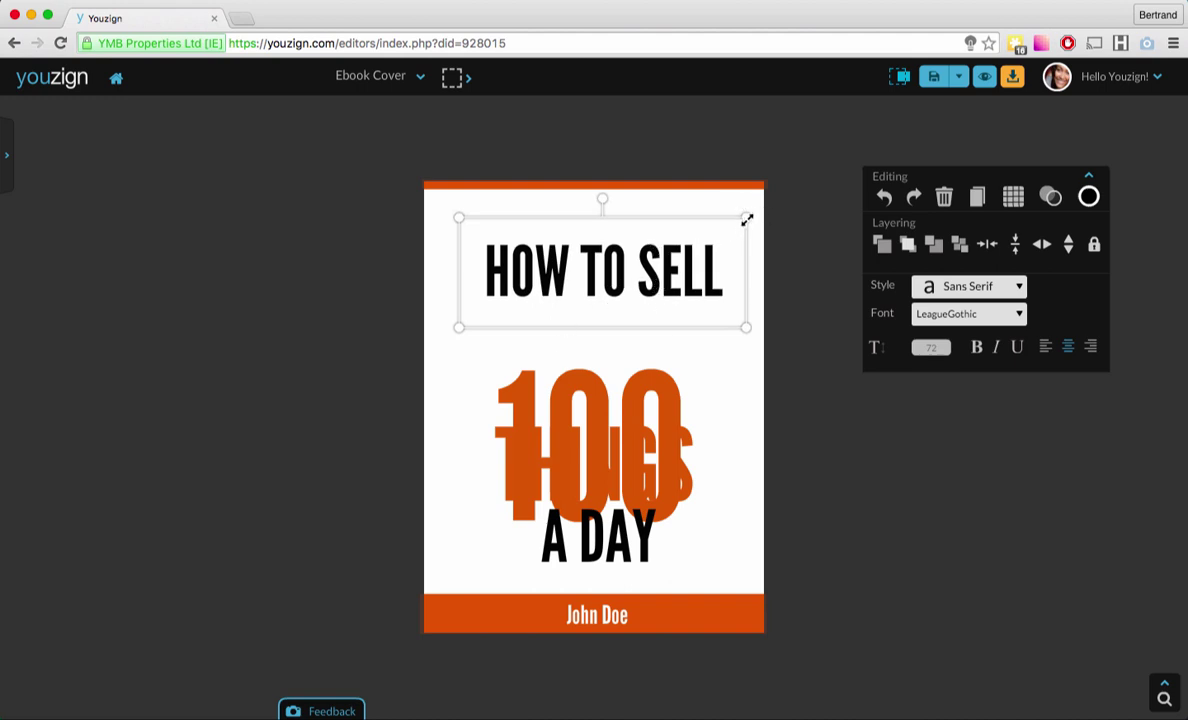
drag(747, 219, 724, 233)
click(711, 241)
click(660, 262)
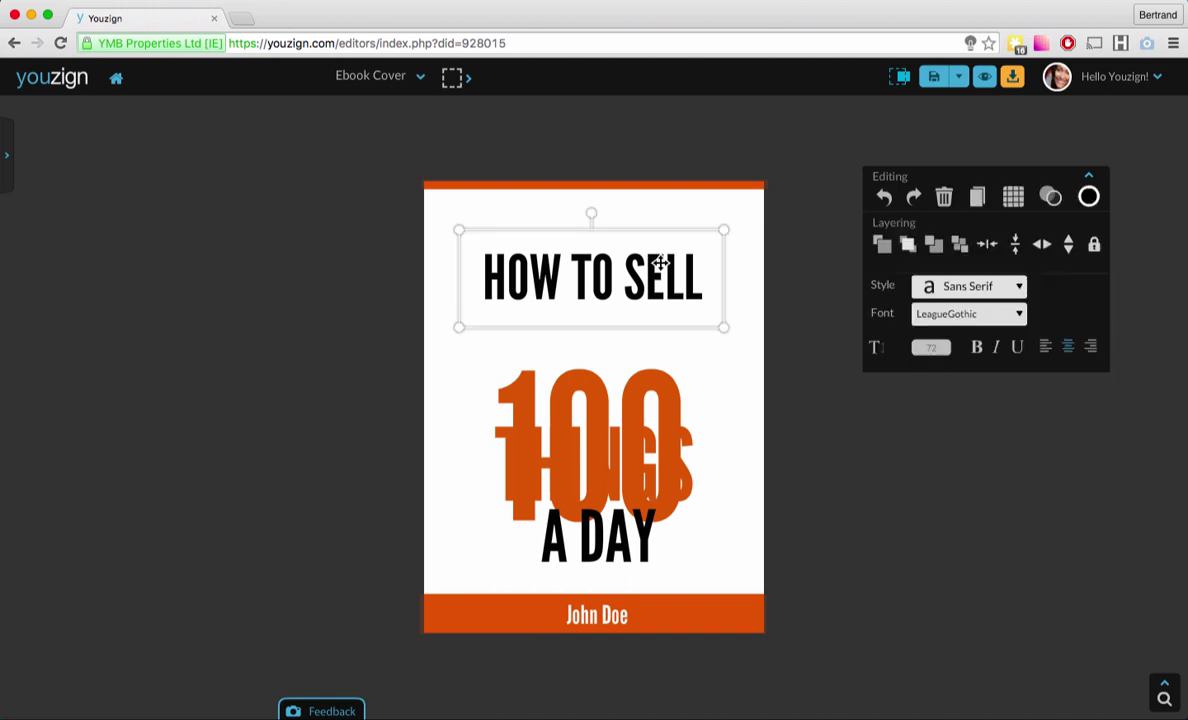
drag(650, 264, 665, 234)
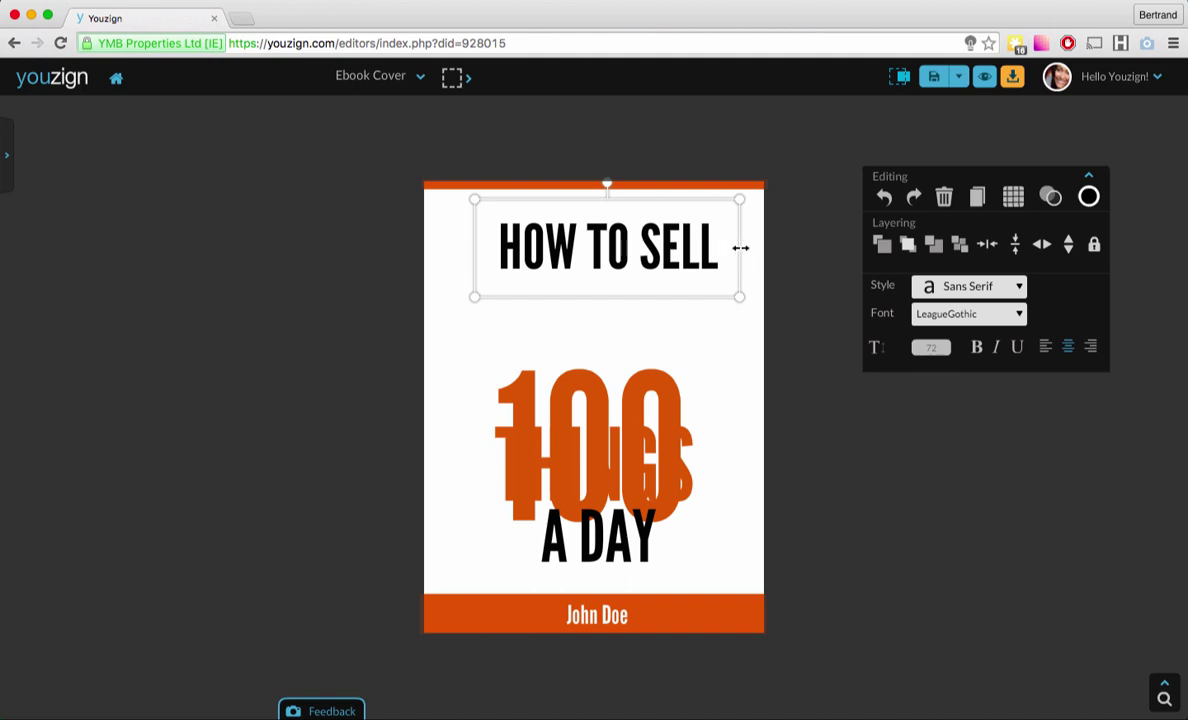
mouse_move(740, 248)
mouse_down()
mouse_move(583, 249)
mouse_move(777, 251)
mouse_move(591, 246)
mouse_move(766, 246)
mouse_move(628, 233)
mouse_move(802, 250)
mouse_move(599, 255)
mouse_move(755, 258)
mouse_move(615, 259)
mouse_move(745, 259)
mouse_up()
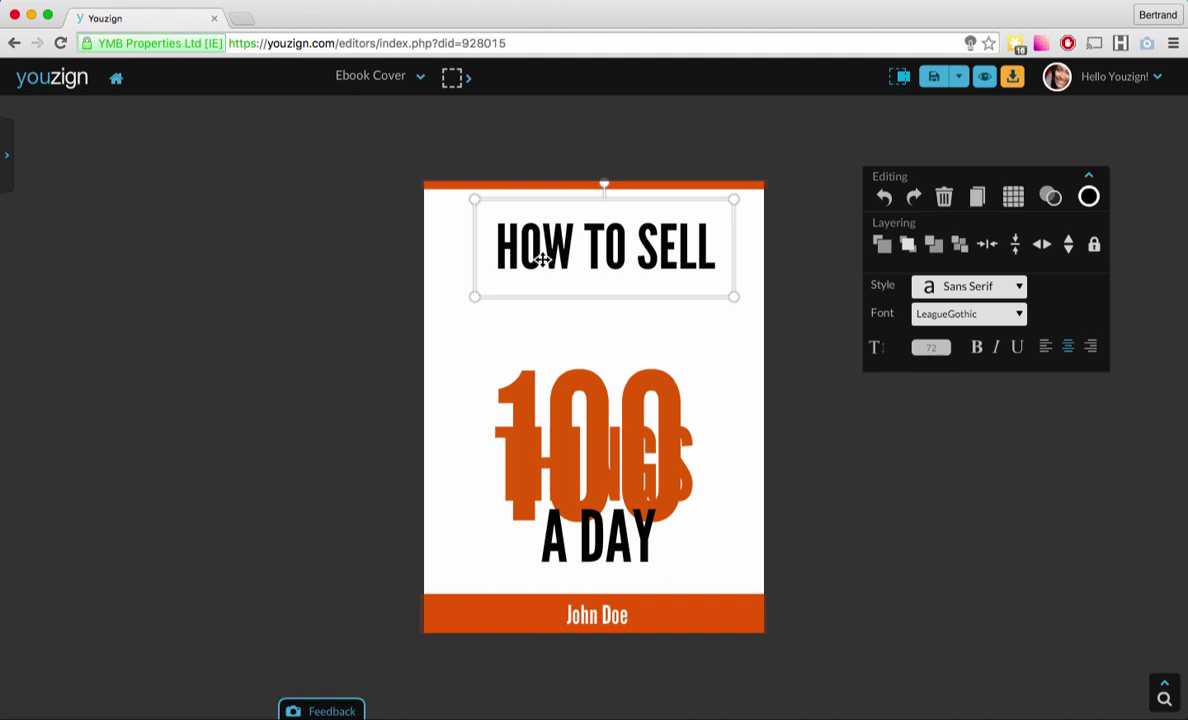
drag(580, 465, 581, 313)
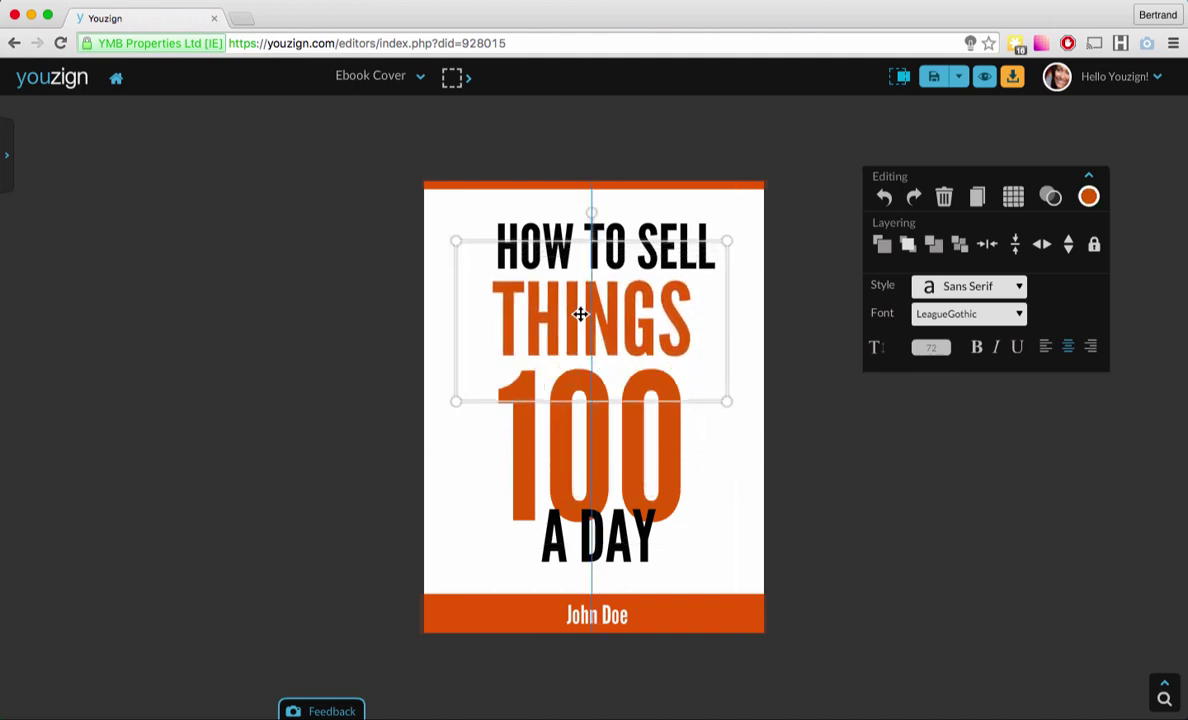
Clear the selection and select the white cover background to show its Solid fill settings.
click(748, 394)
click(829, 439)
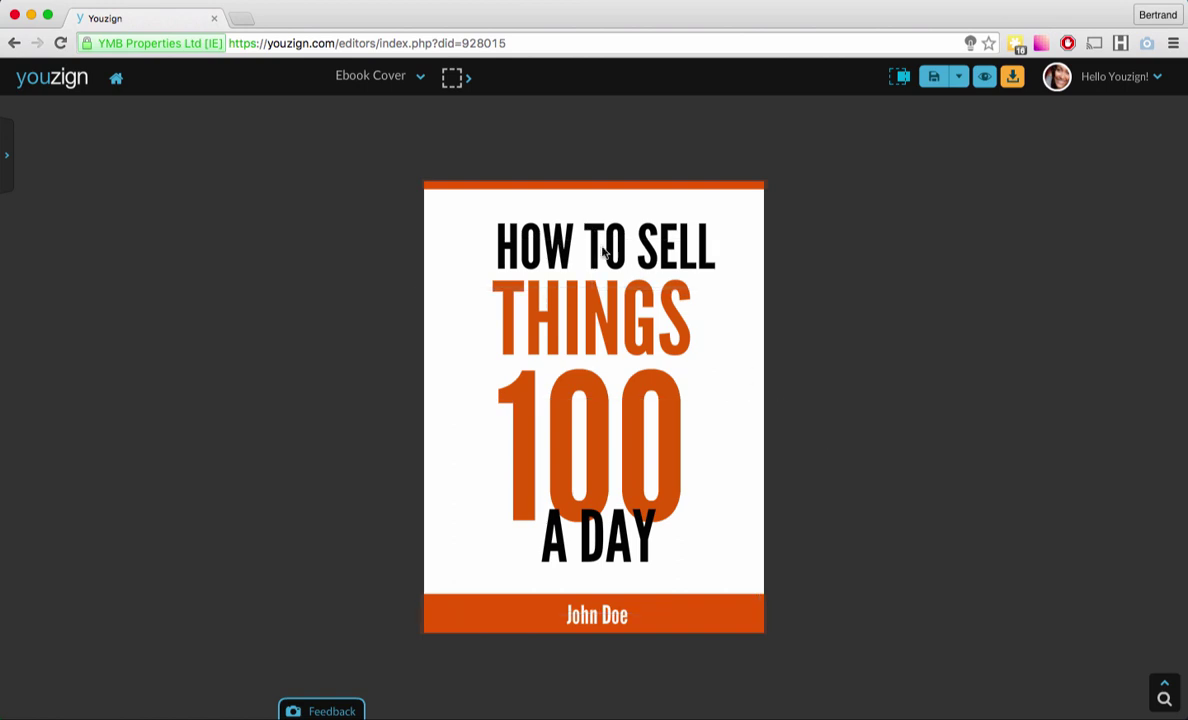
click(552, 230)
click(441, 205)
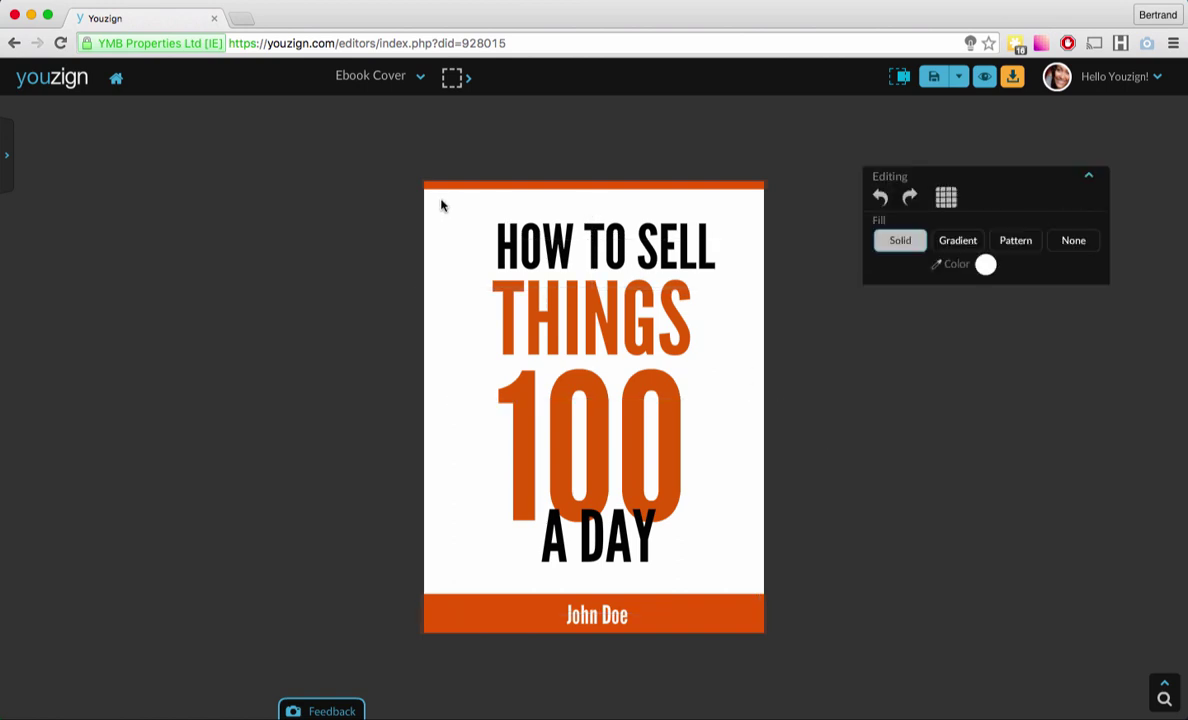
click(832, 376)
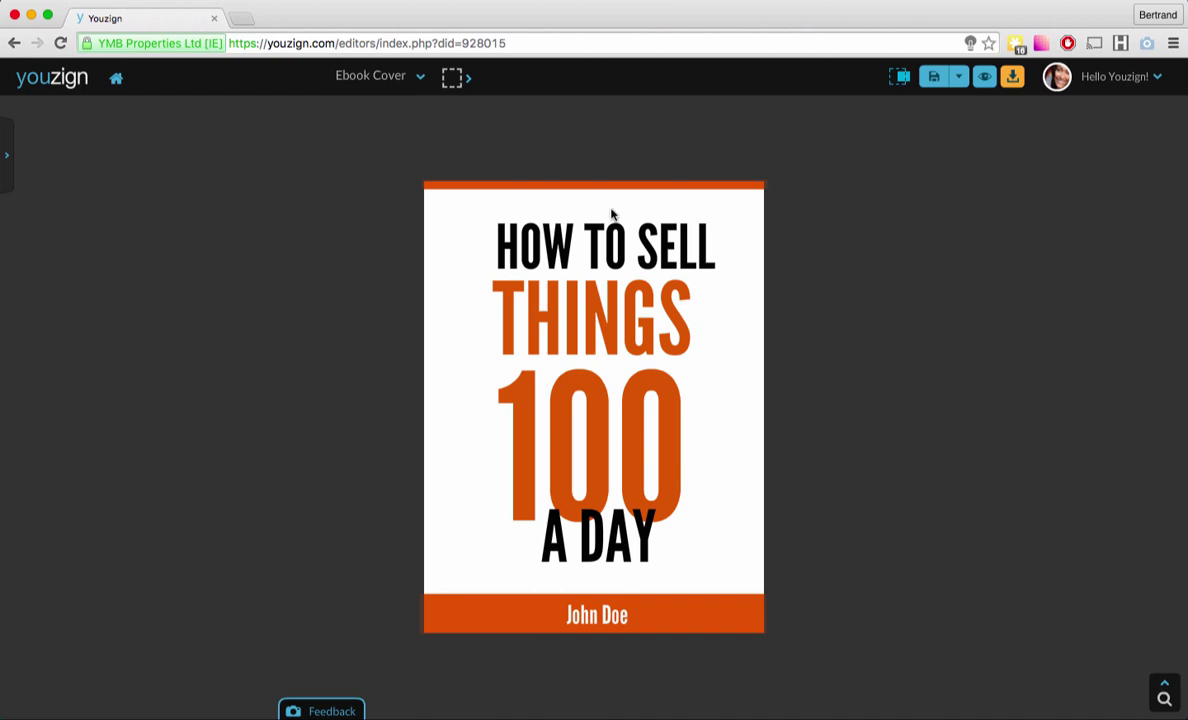
click(440, 216)
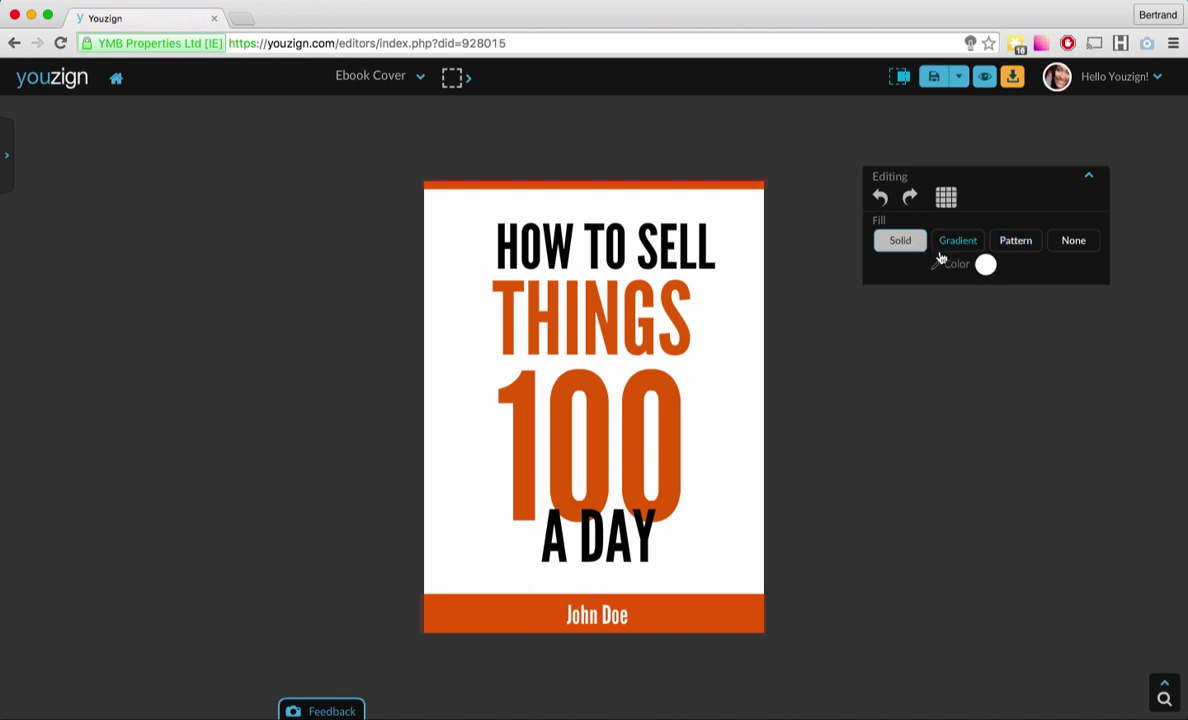
Try darker and grey-olive background colours, then return the cover to white.
click(986, 264)
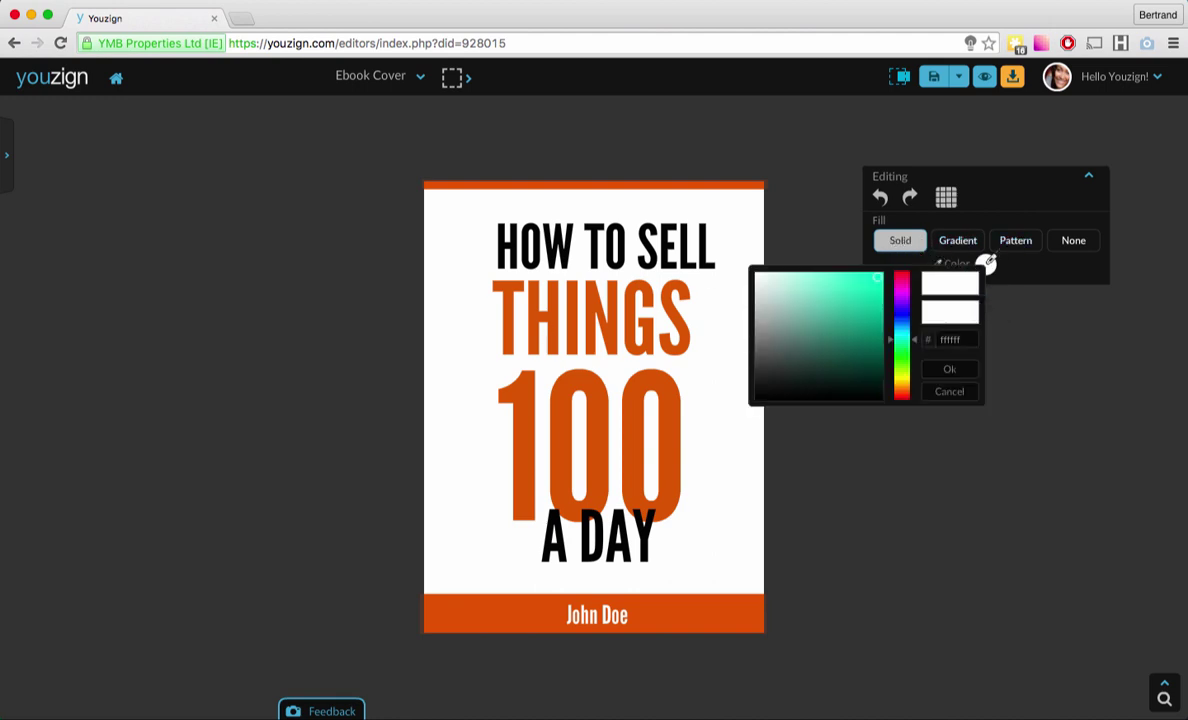
click(843, 326)
drag(843, 326, 876, 280)
click(985, 265)
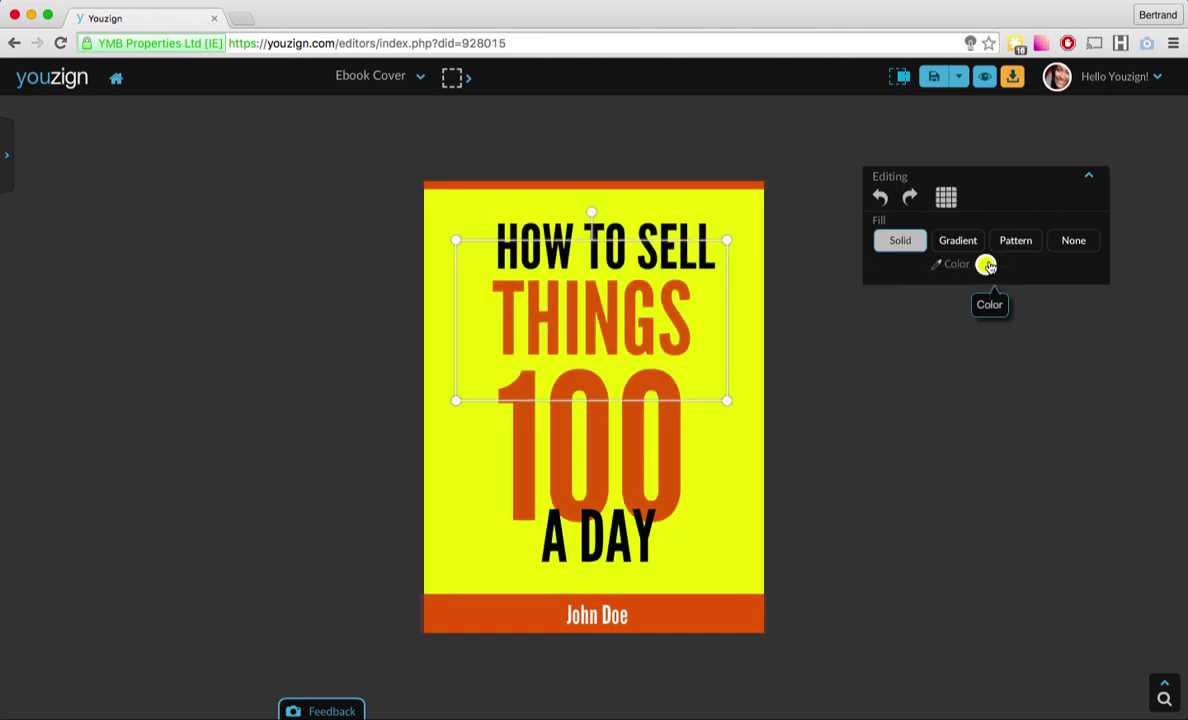
click(985, 265)
click(787, 323)
drag(787, 323, 757, 274)
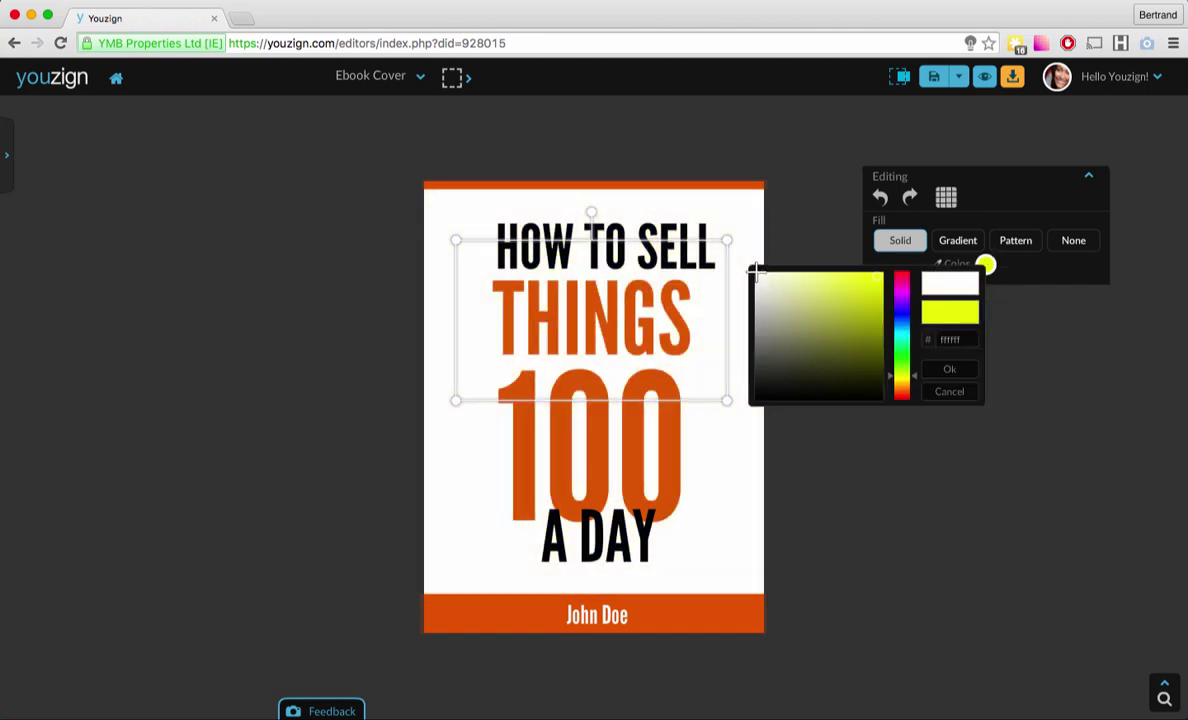
click(752, 272)
Switch the background to a gradient fill with a darkened first colour and grey second colour.
click(958, 241)
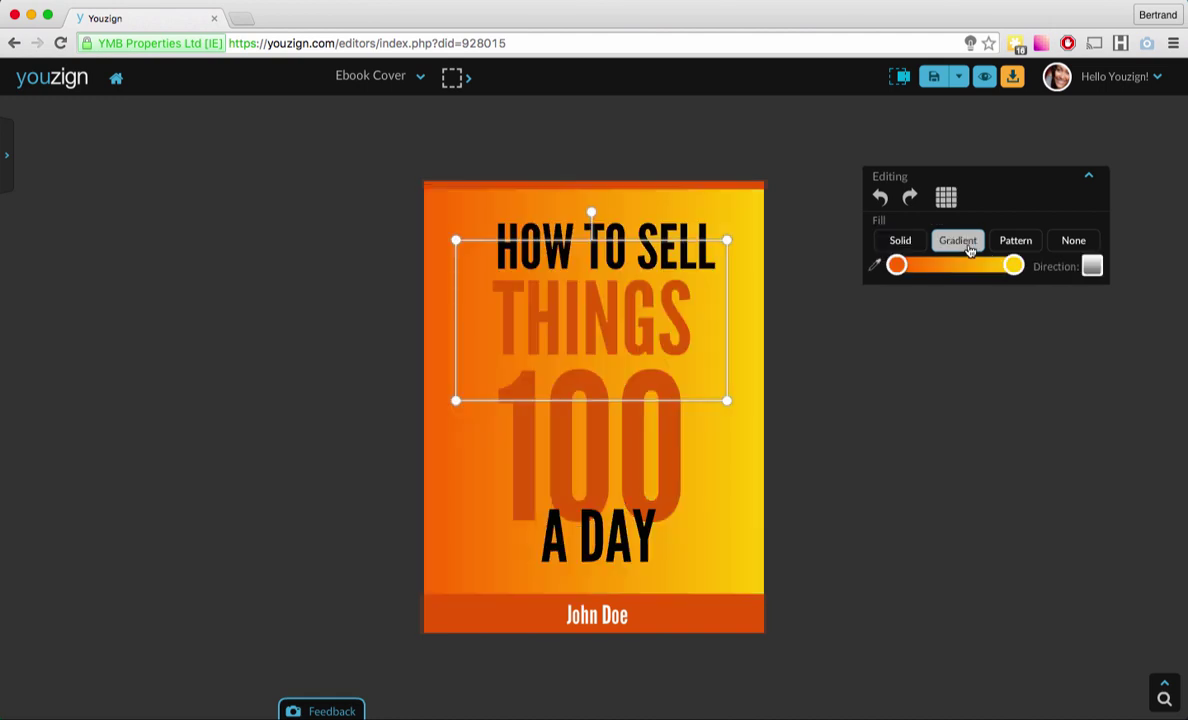
click(896, 264)
drag(965, 305, 929, 378)
click(1014, 264)
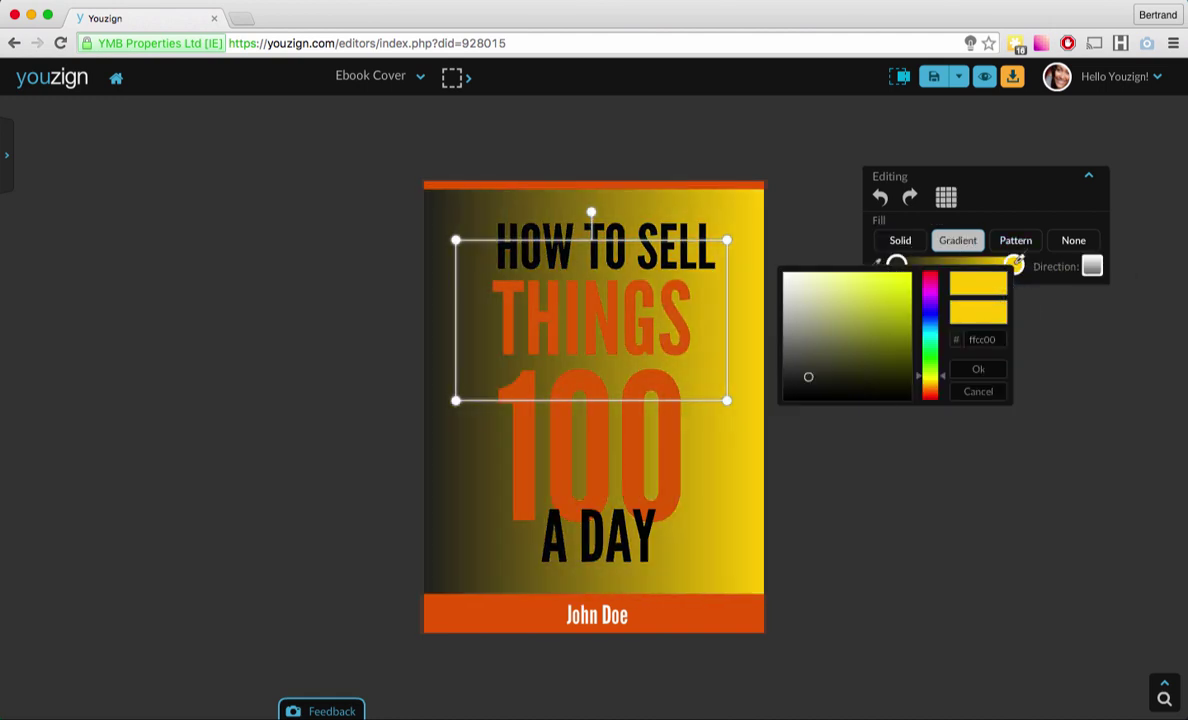
click(859, 378)
drag(859, 378, 795, 313)
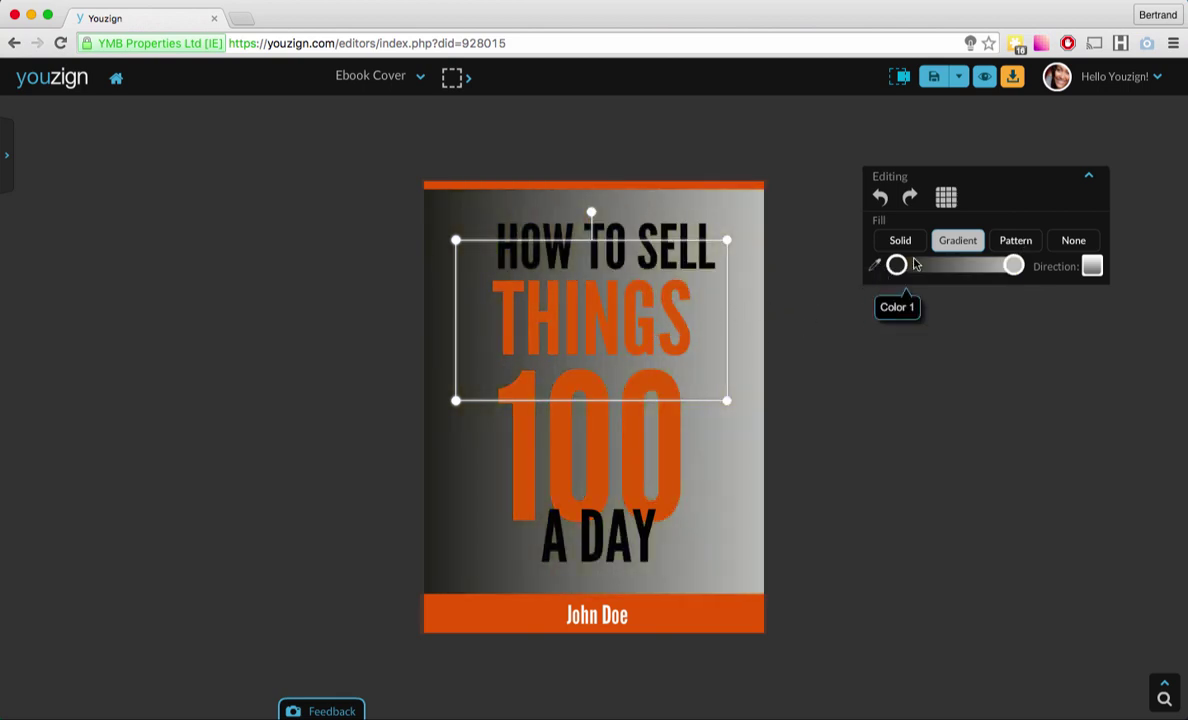
Switch to a pattern fill, trying green dots and blue diagonals before settling on vertical stripes.
click(1012, 243)
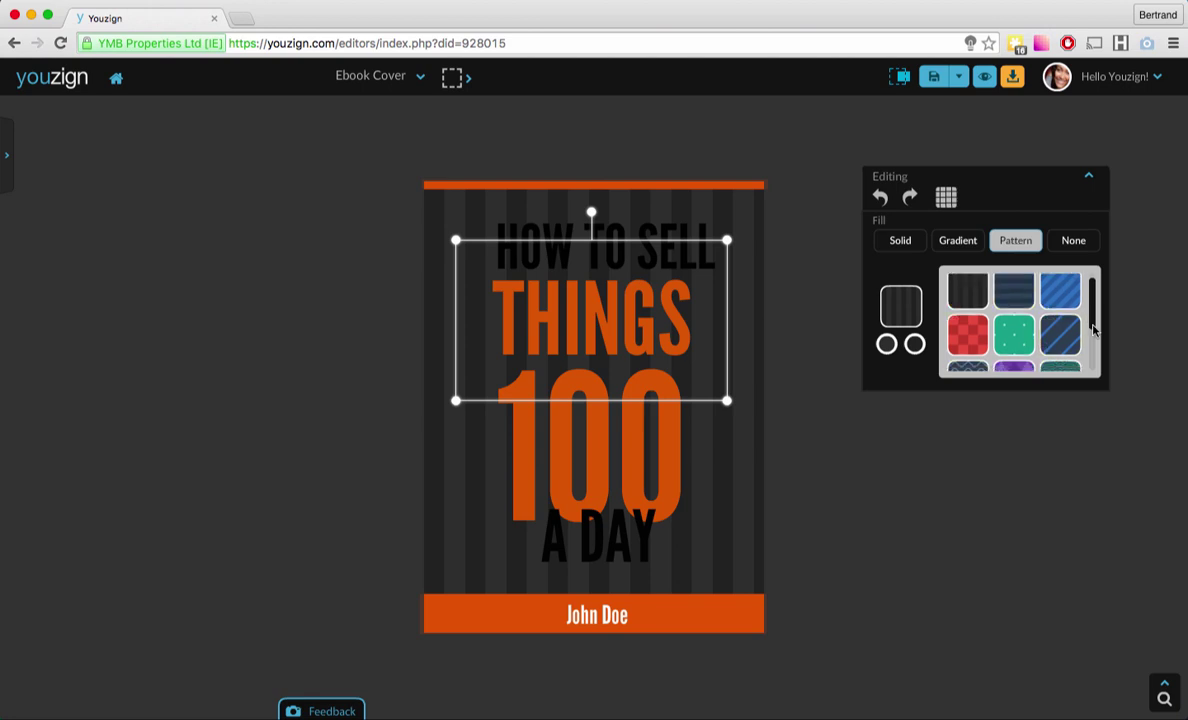
drag(1091, 320, 1090, 366)
scroll(1015, 337, up, 5)
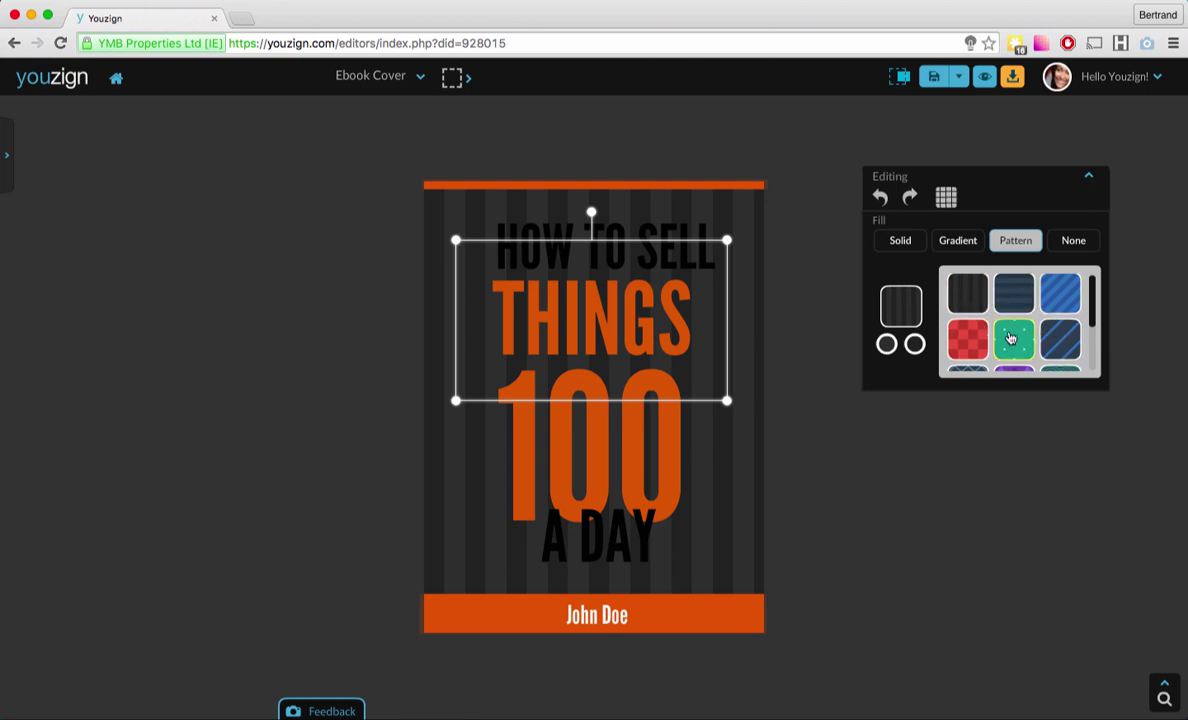
click(1012, 338)
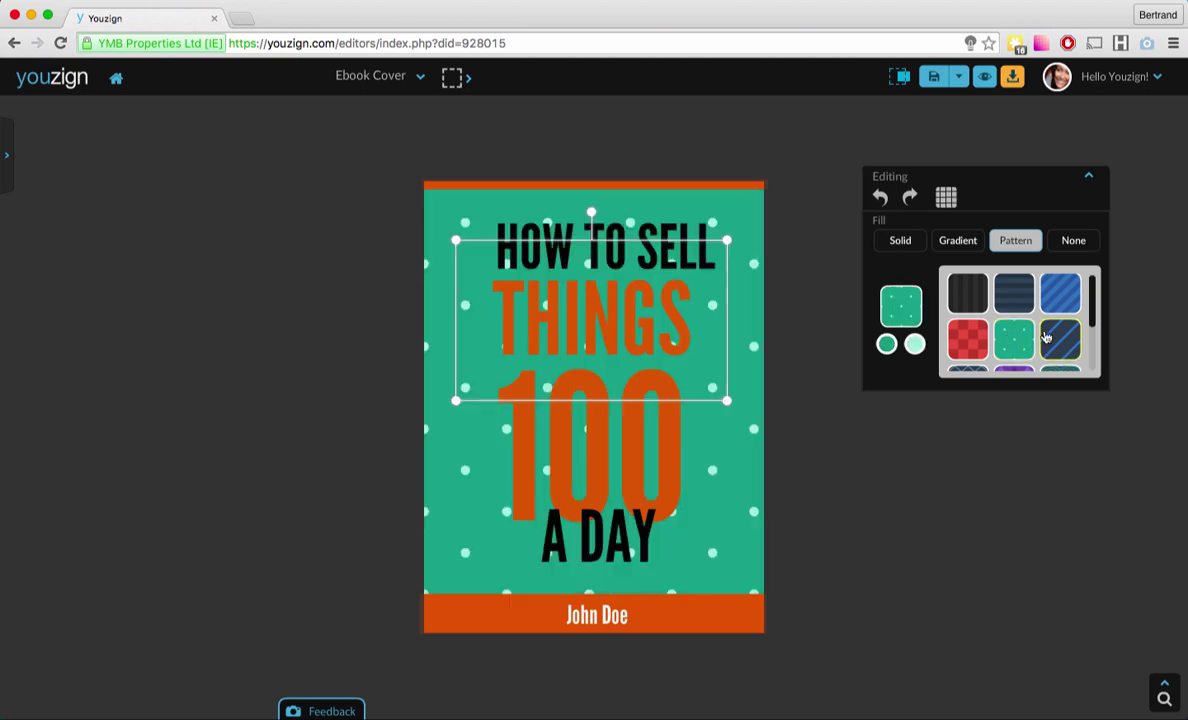
click(1056, 296)
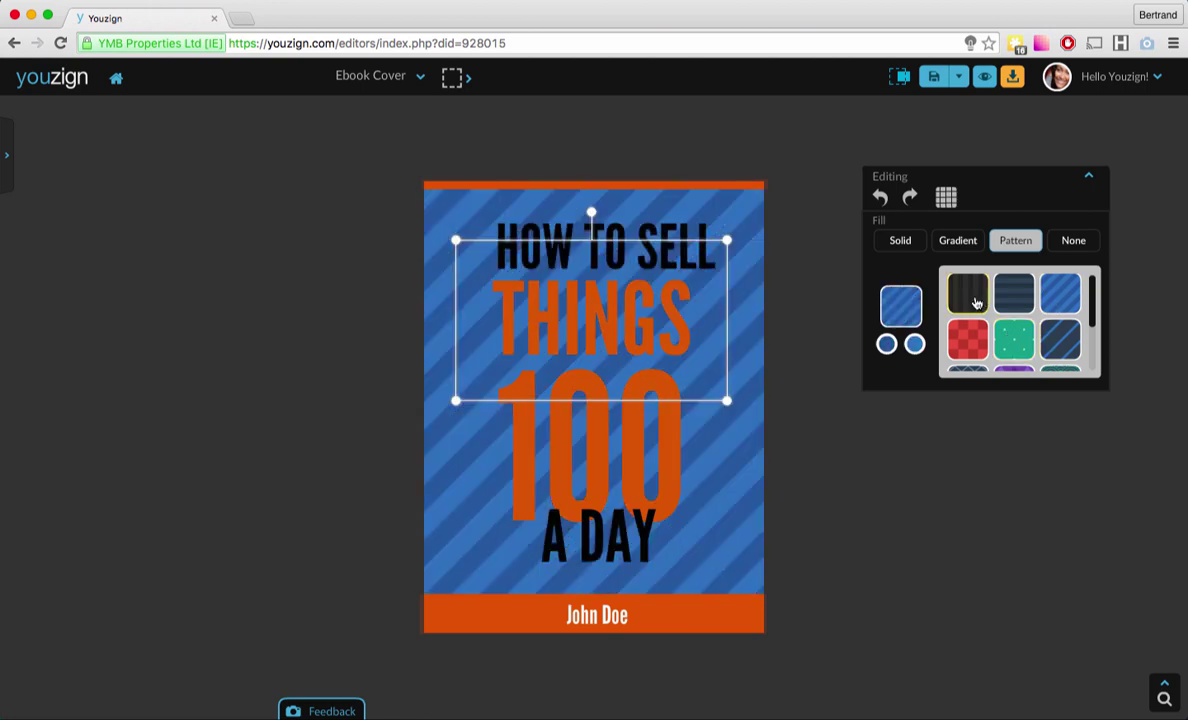
click(972, 297)
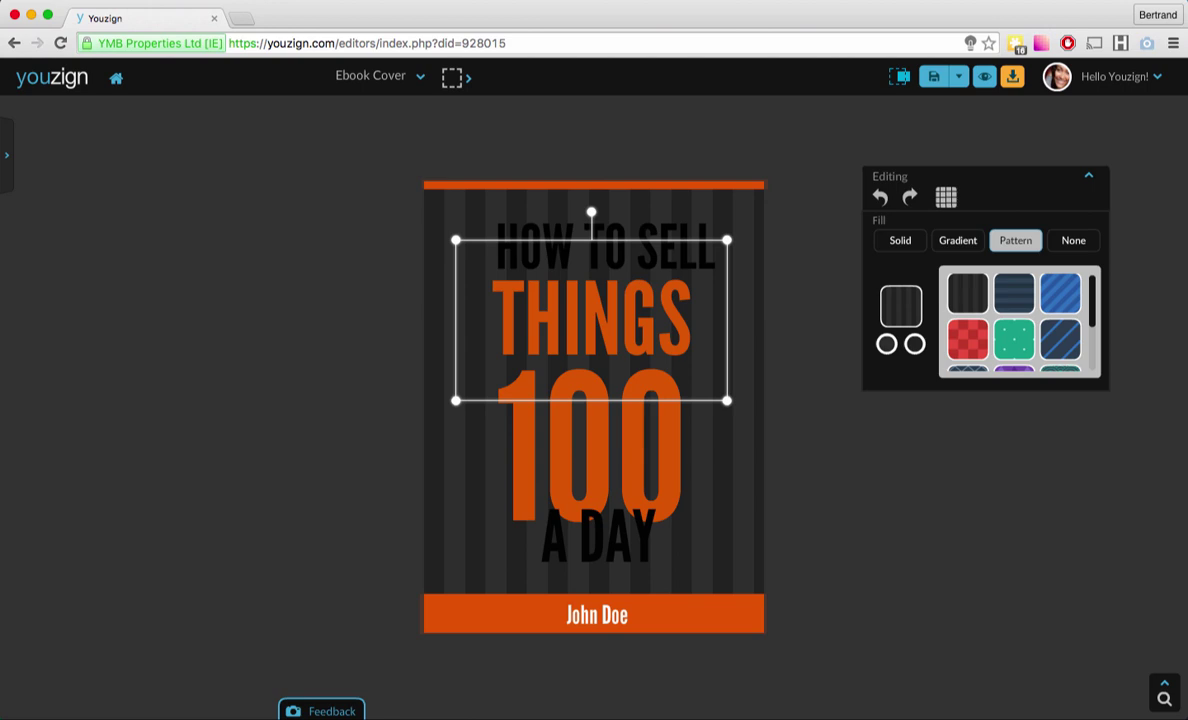
Recolour the vertical stripes yellow-green and cream (d9dac4).
click(886, 344)
drag(905, 368, 975, 400)
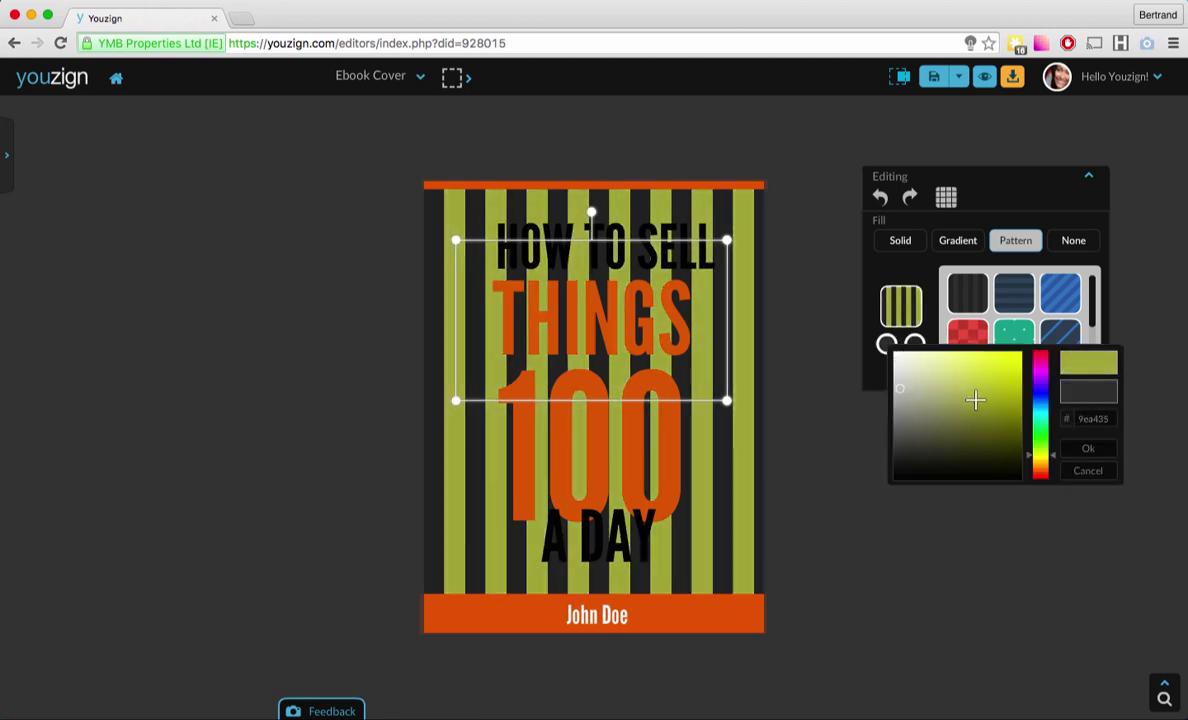
click(915, 352)
click(915, 345)
click(940, 374)
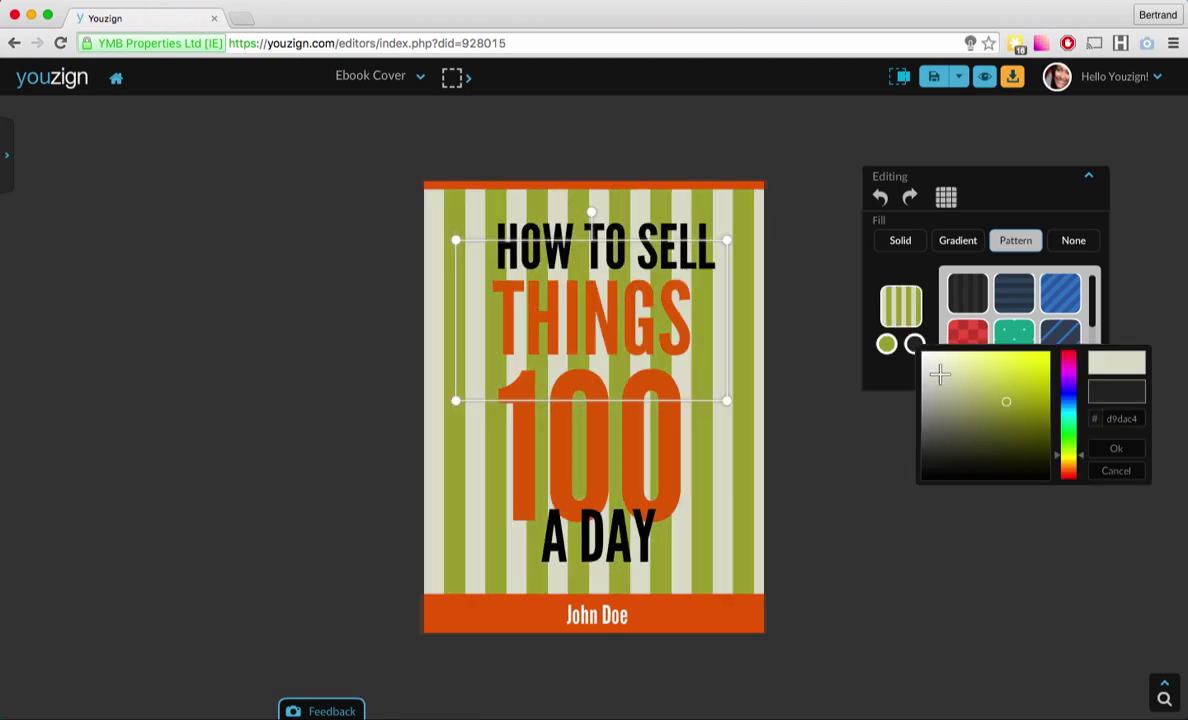
click(940, 374)
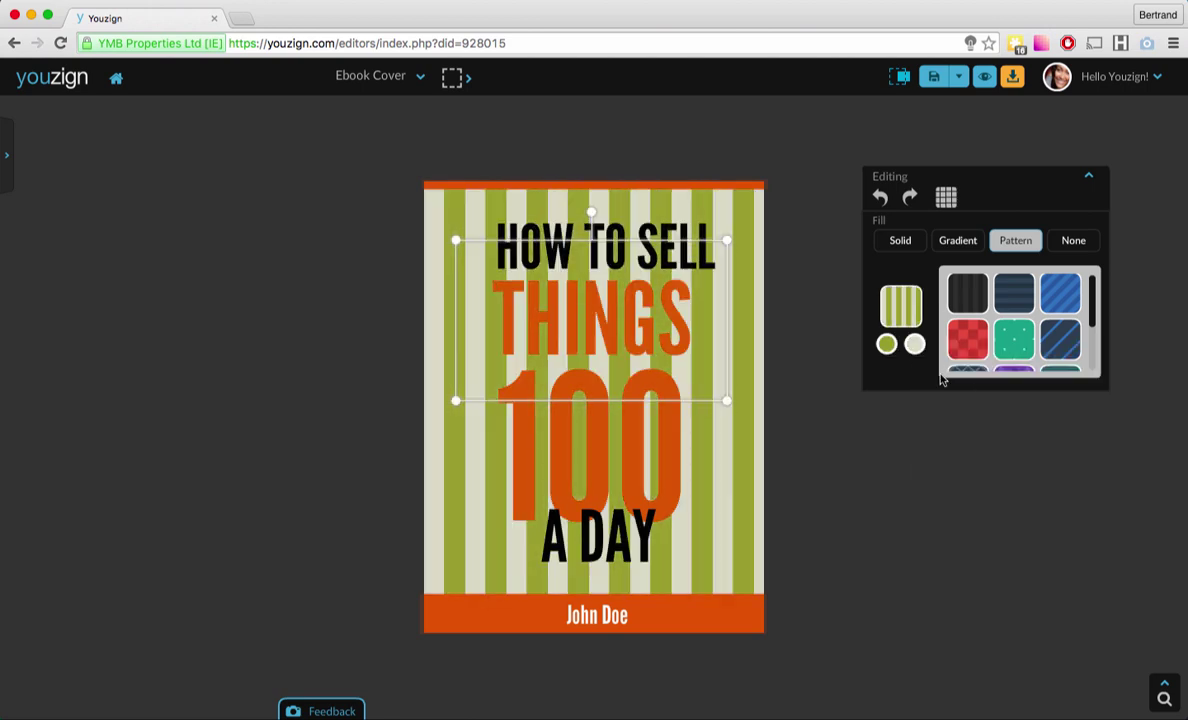
Set the background fill to None, then to Solid white, and reselect the cover background.
click(1068, 244)
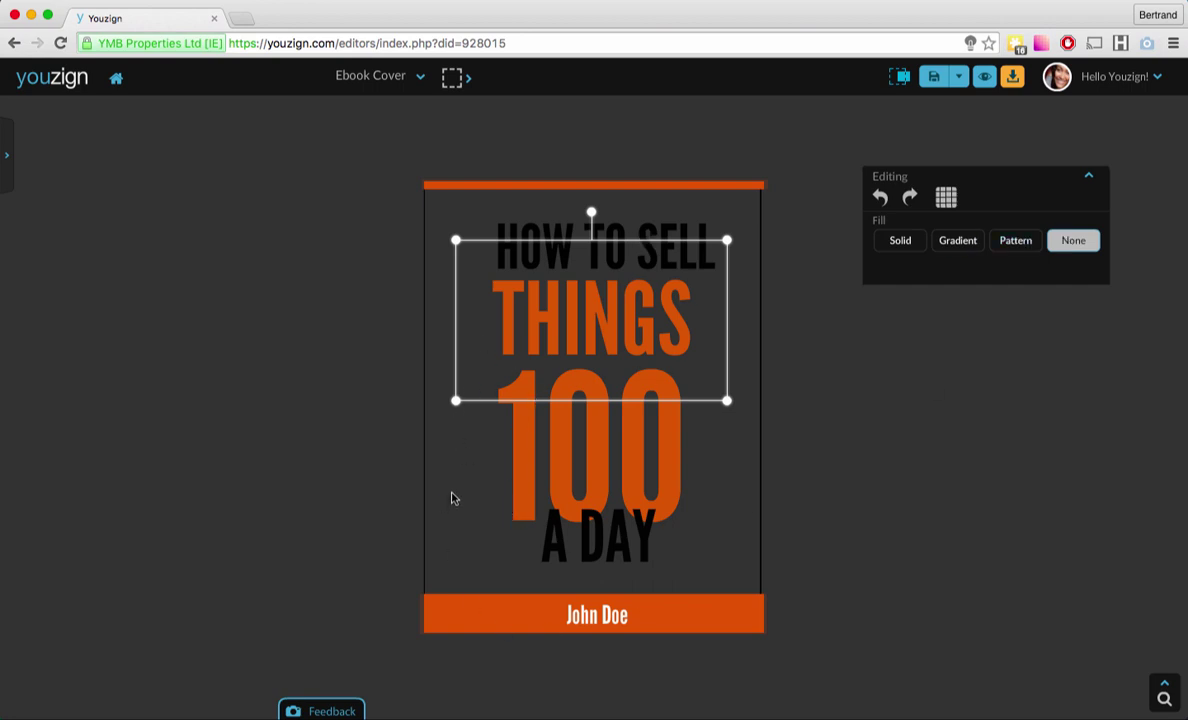
click(897, 245)
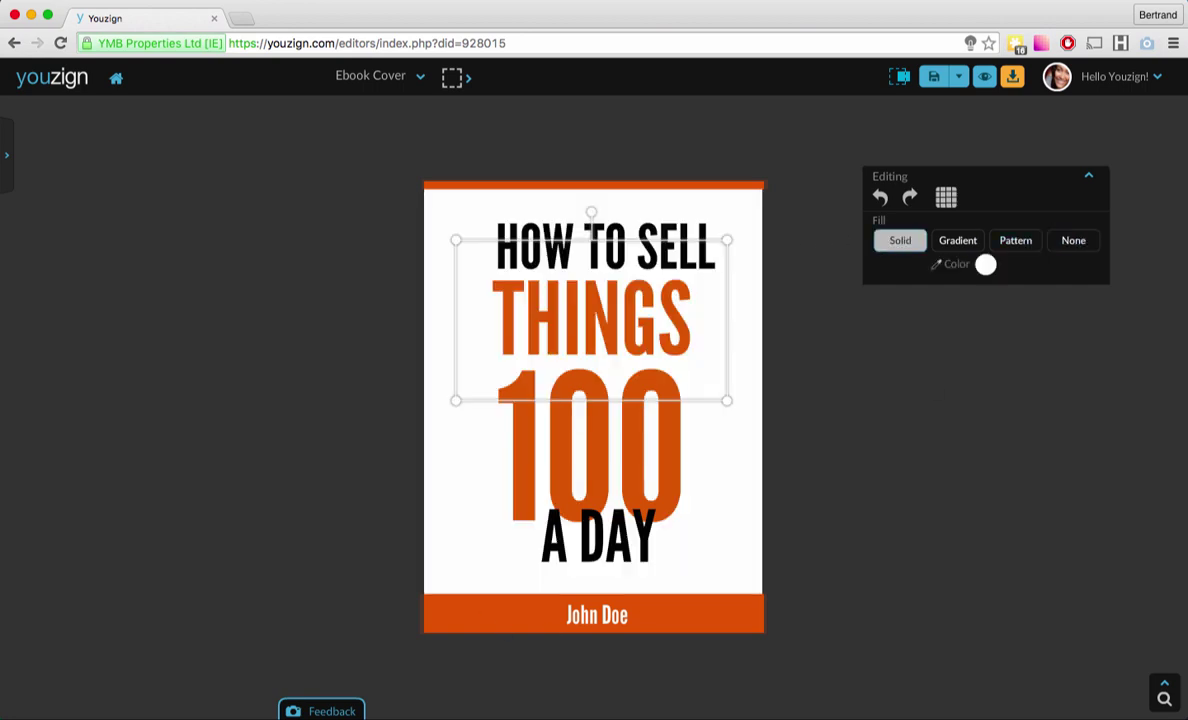
click(806, 453)
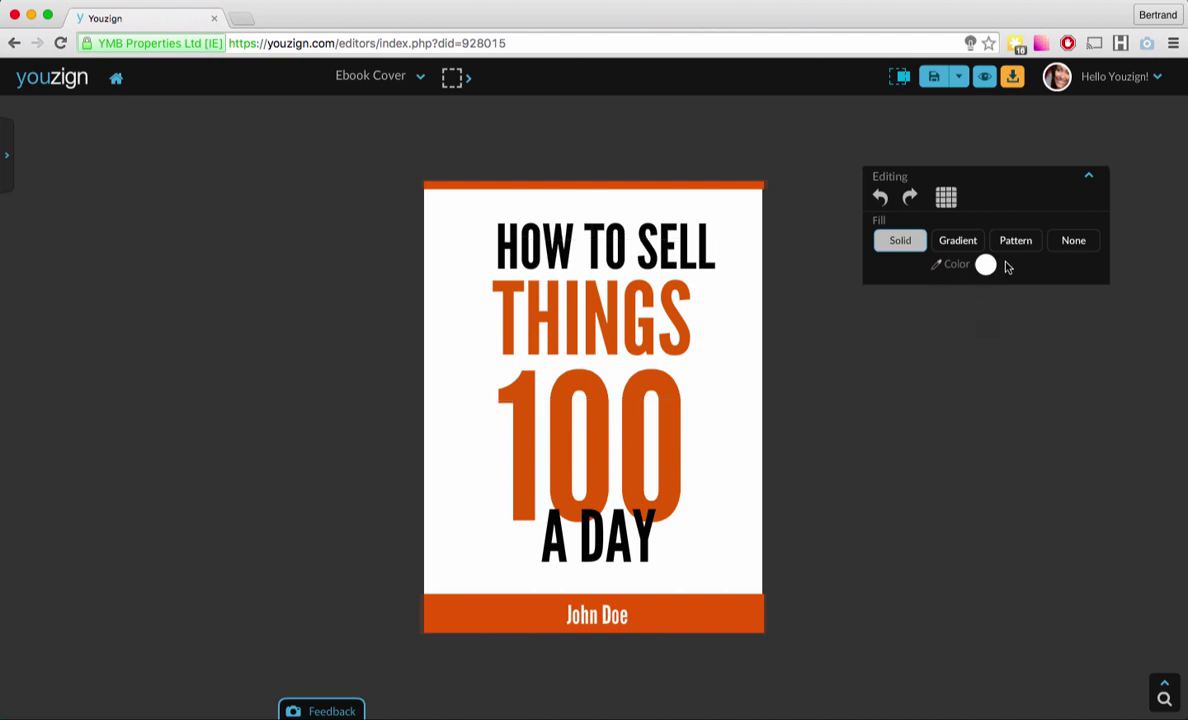
click(751, 437)
click(427, 257)
Select the John Doe footer bar and try a saturated green colour on it.
click(728, 628)
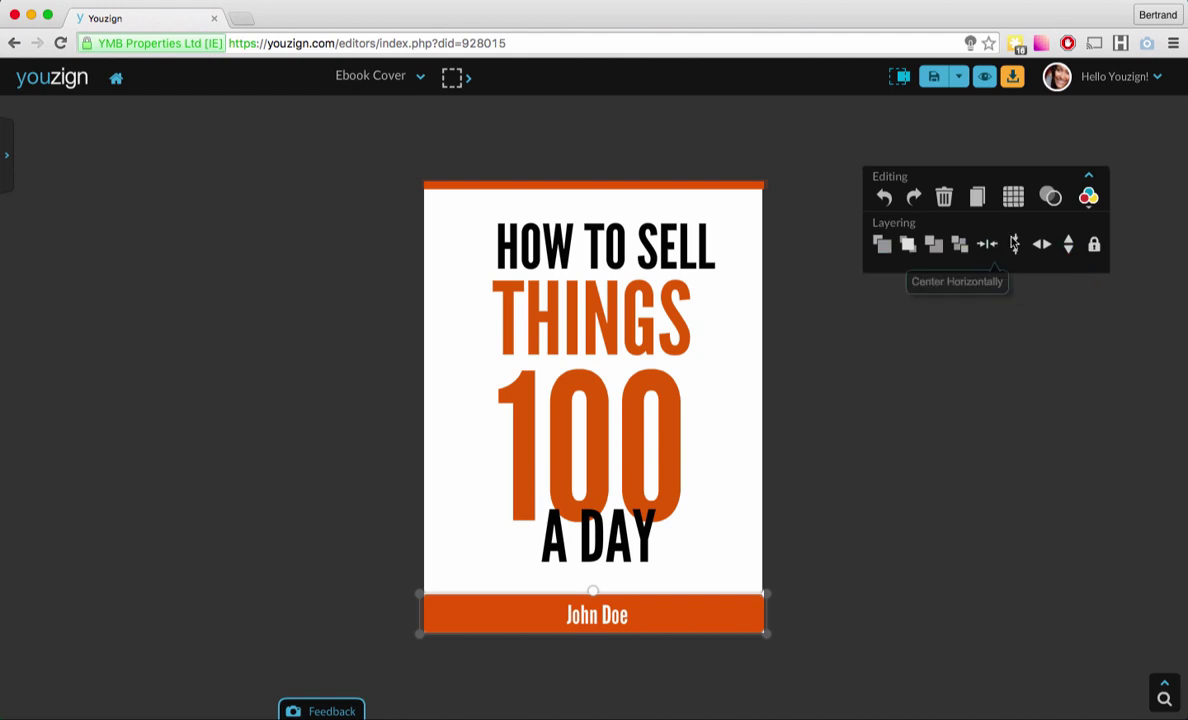
click(1087, 200)
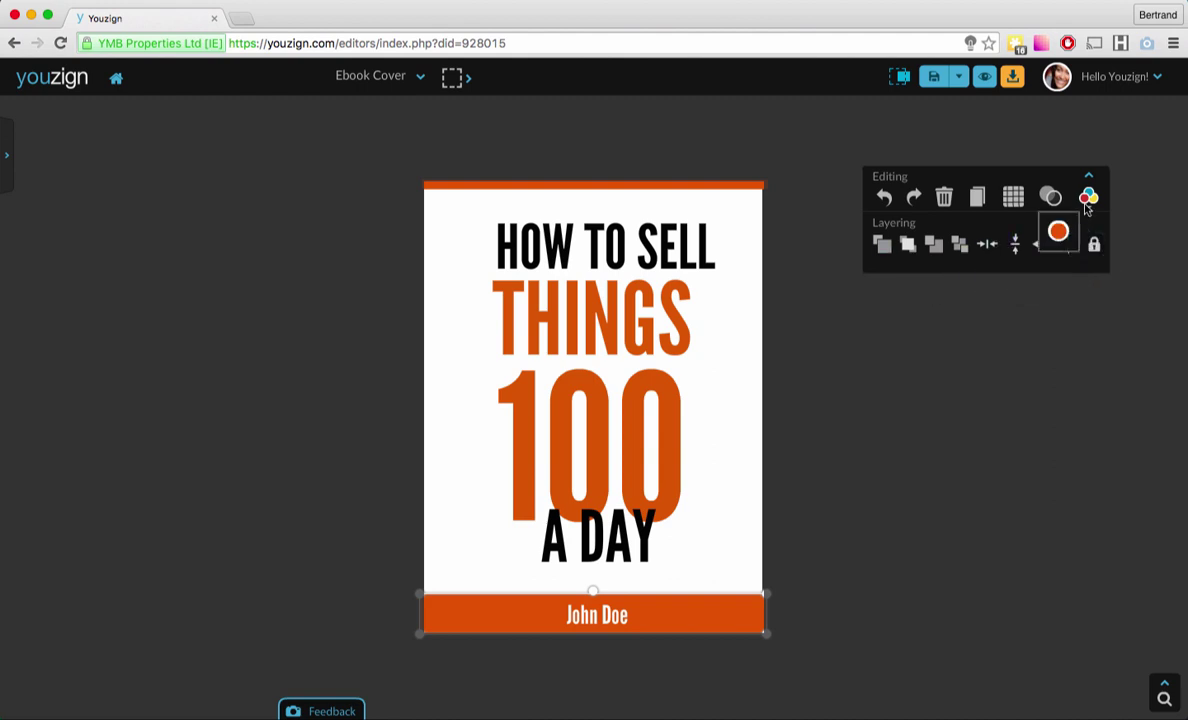
click(1059, 230)
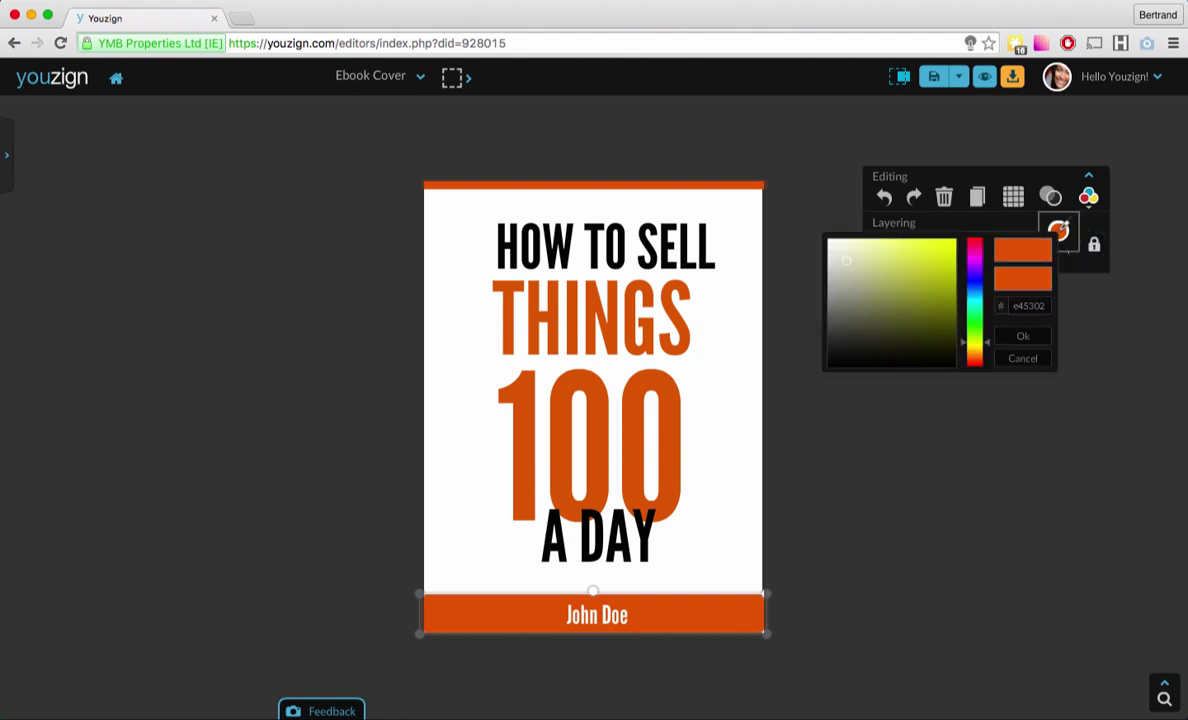
mouse_move(970, 255)
mouse_down()
mouse_move(970, 345)
mouse_move(970, 279)
mouse_move(970, 327)
mouse_up()
mouse_move(905, 305)
mouse_down()
mouse_move(939, 281)
mouse_move(940, 263)
mouse_up()
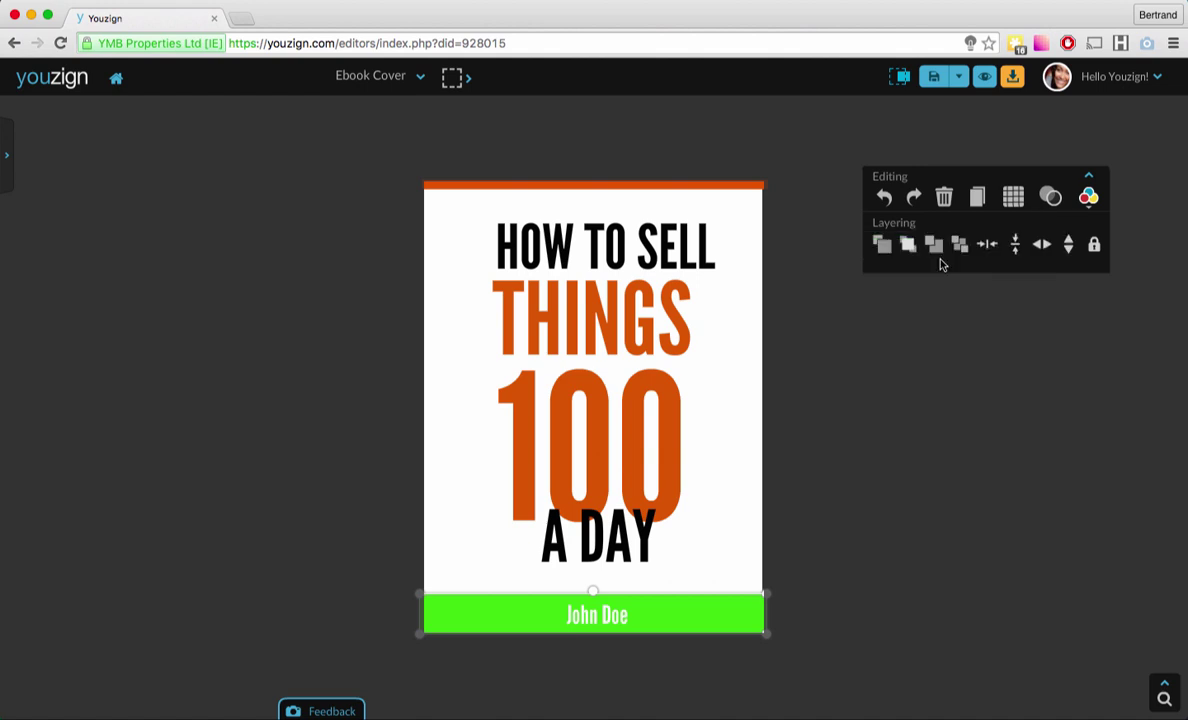
click(709, 580)
Eyedrop the dark workspace grey 323232 onto the footer bar and close the fill settings.
click(700, 617)
click(1060, 231)
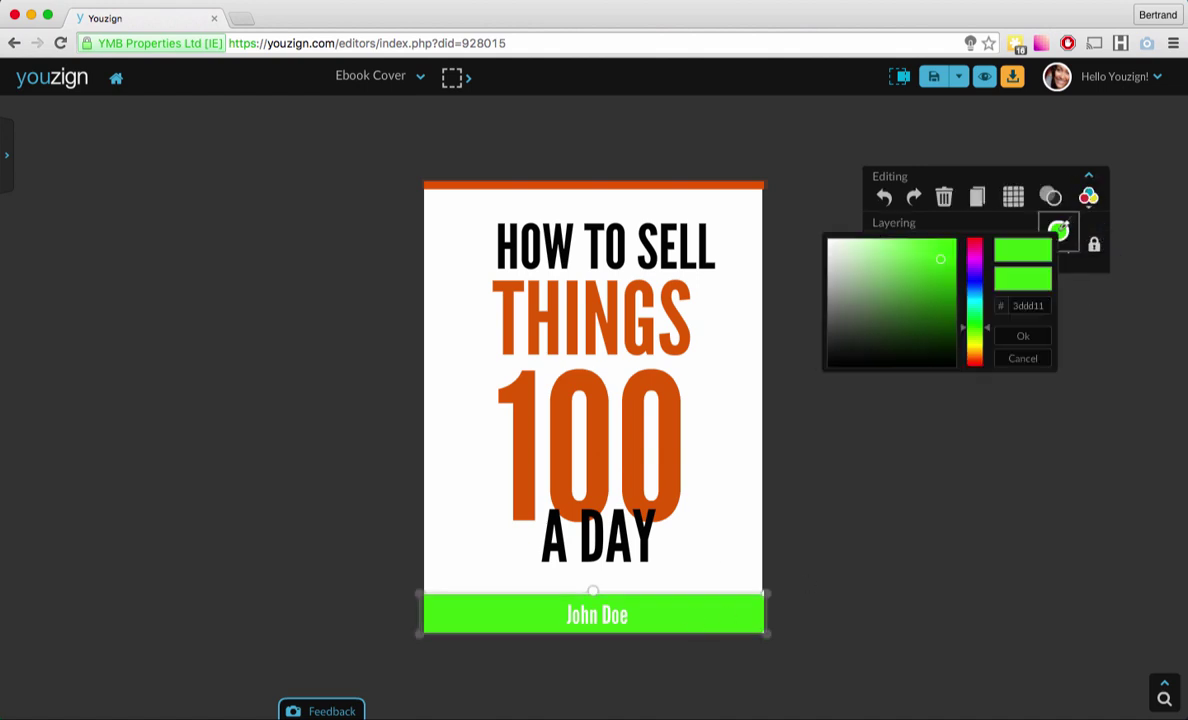
click(870, 440)
click(852, 354)
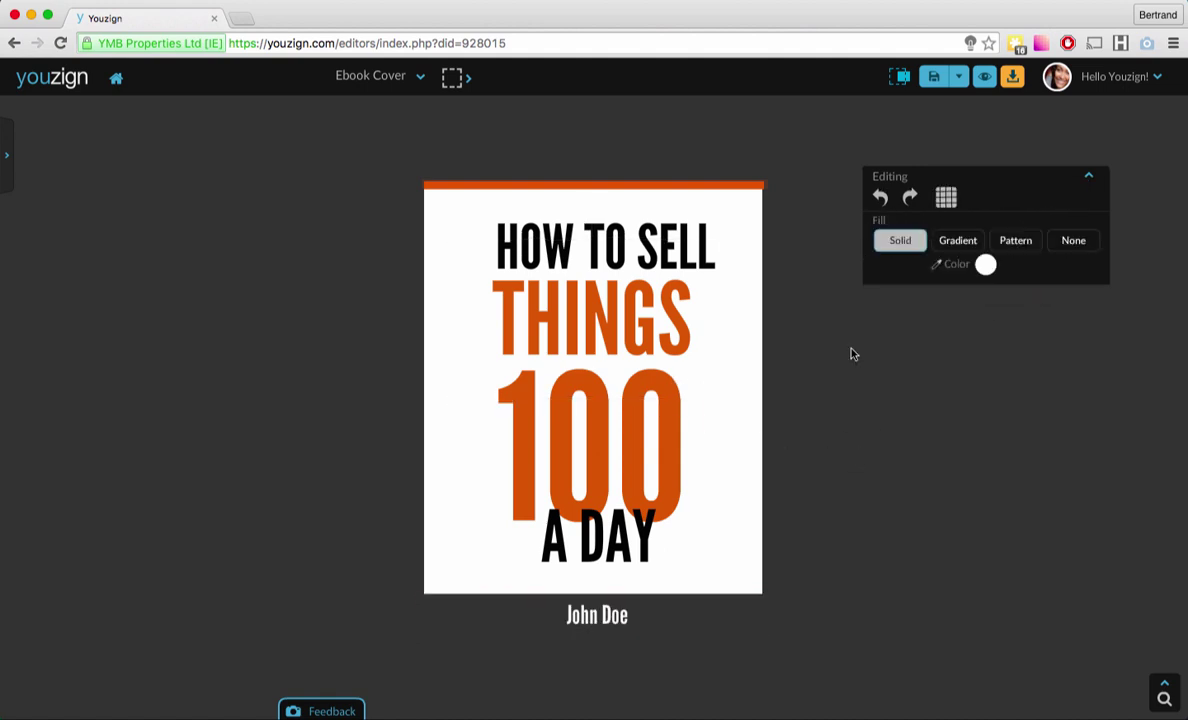
click(792, 139)
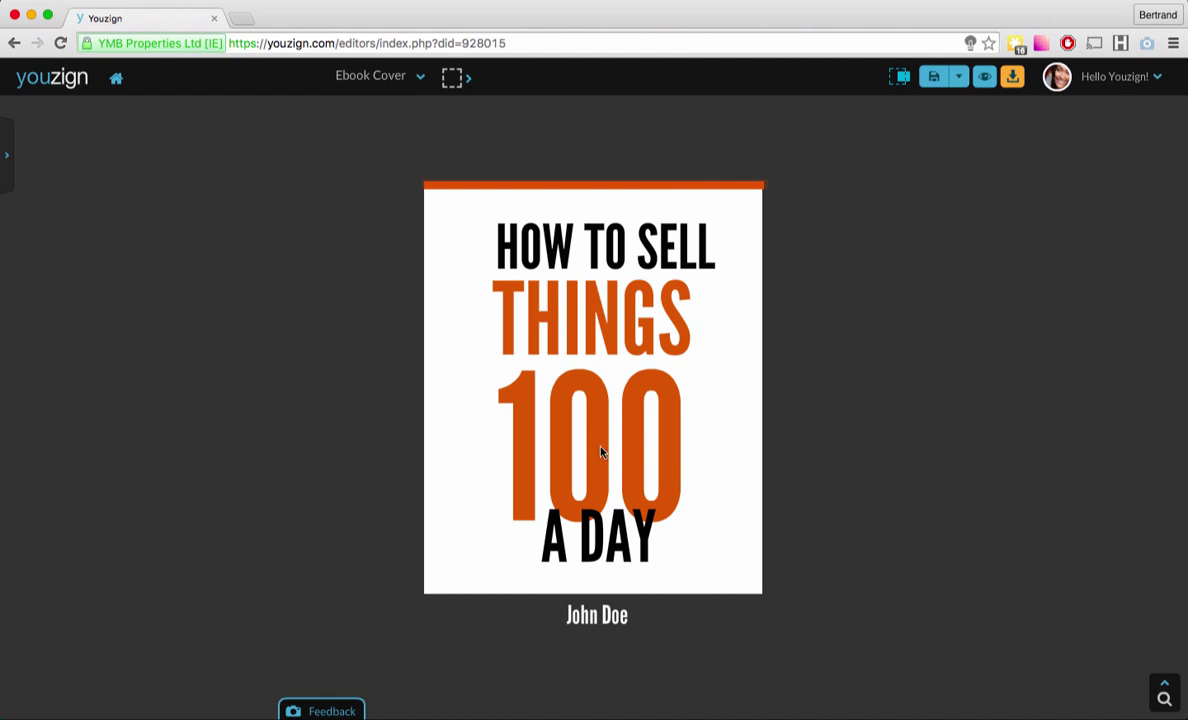
Eyedrop orange from the cover back onto the footer bar.
click(675, 613)
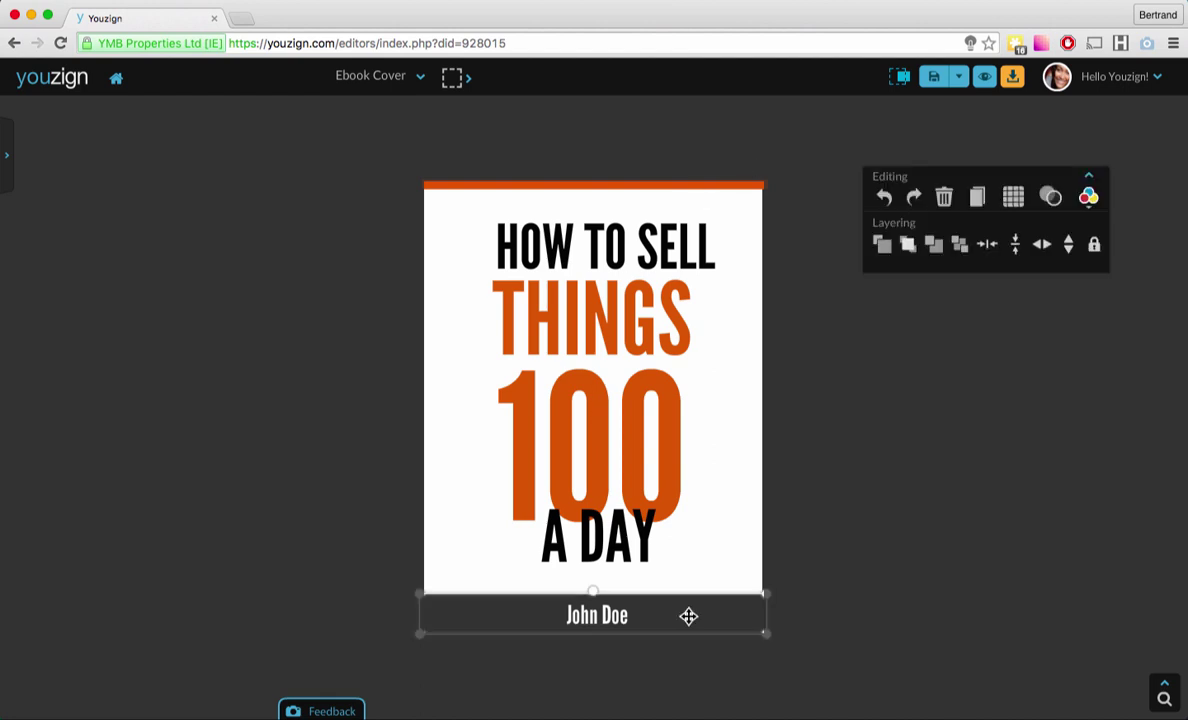
click(1088, 196)
click(1058, 231)
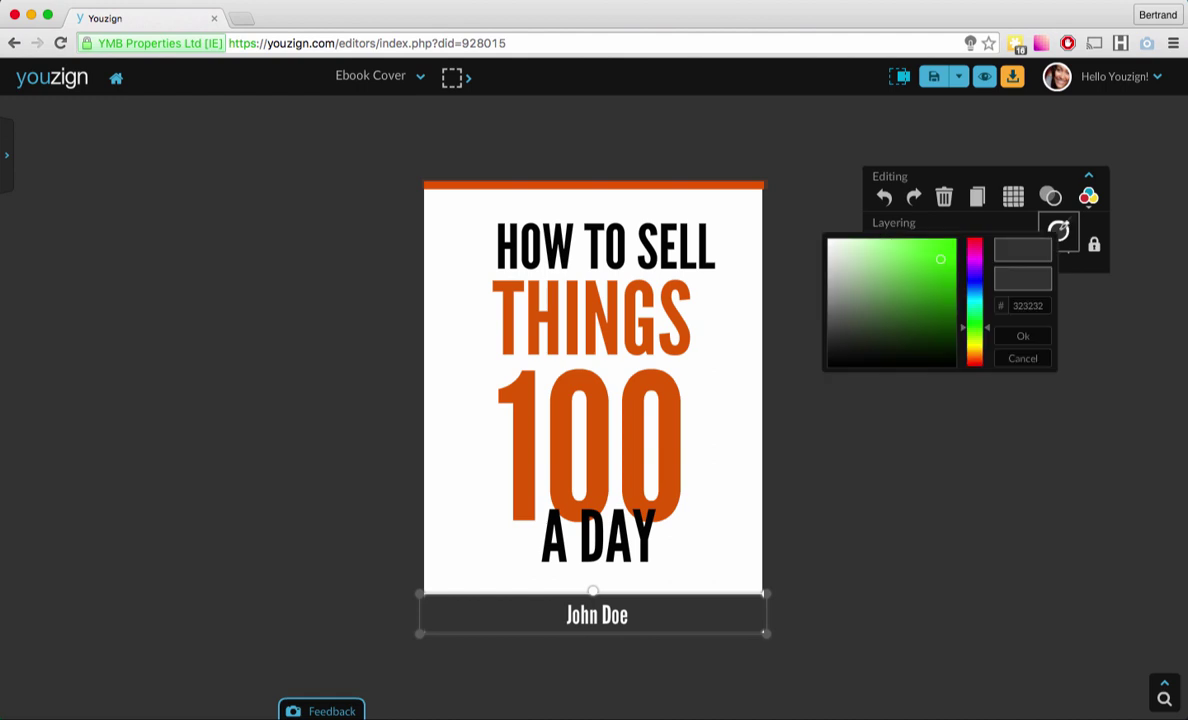
click(681, 390)
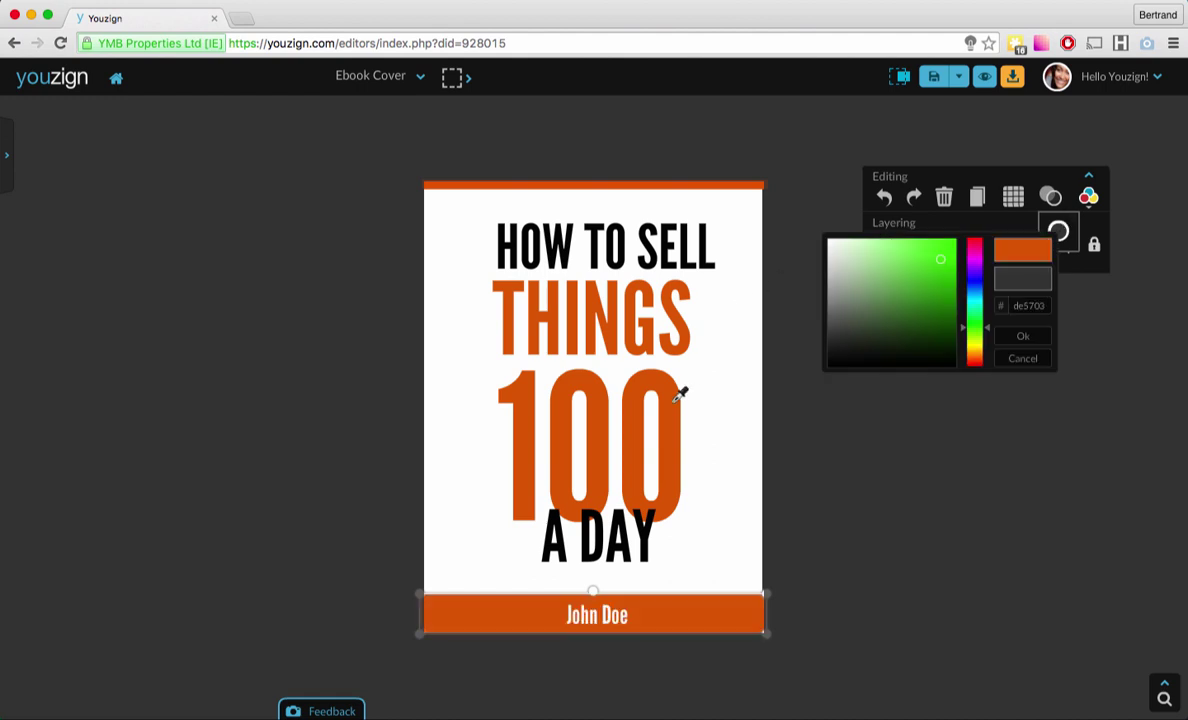
click(829, 433)
Move 100 aside, lower THINGS above A DAY, and place 100 between HOW TO SELL and THINGS.
click(643, 450)
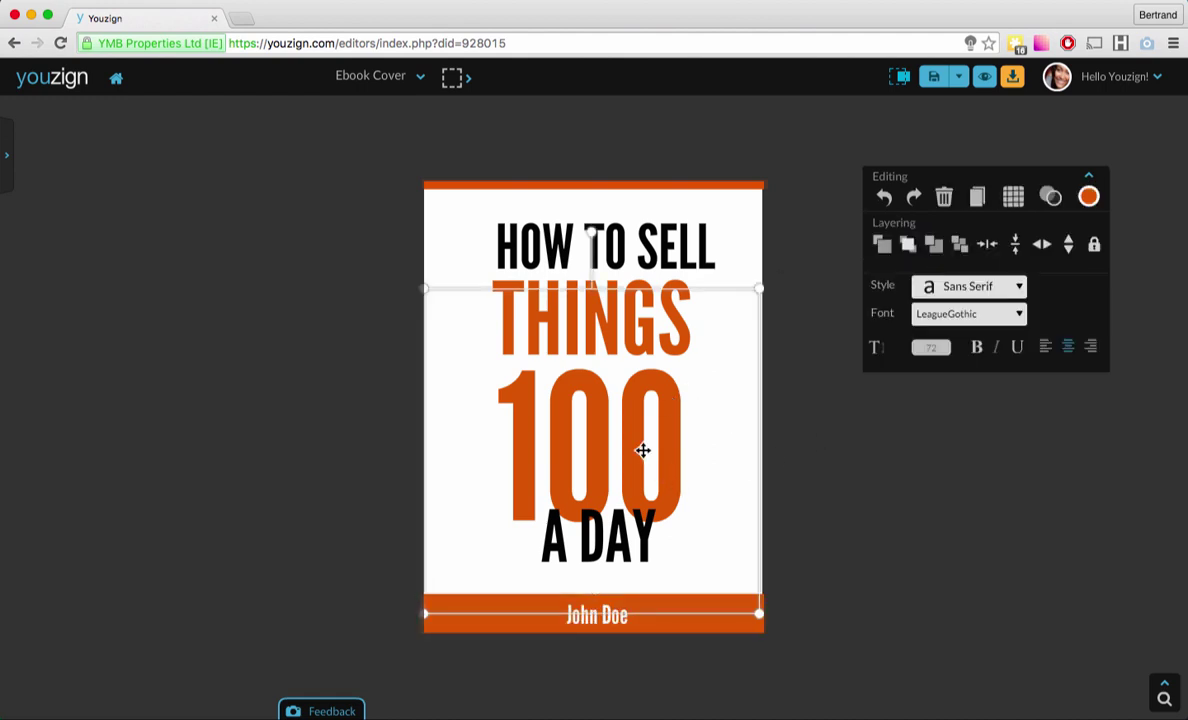
drag(643, 450, 925, 435)
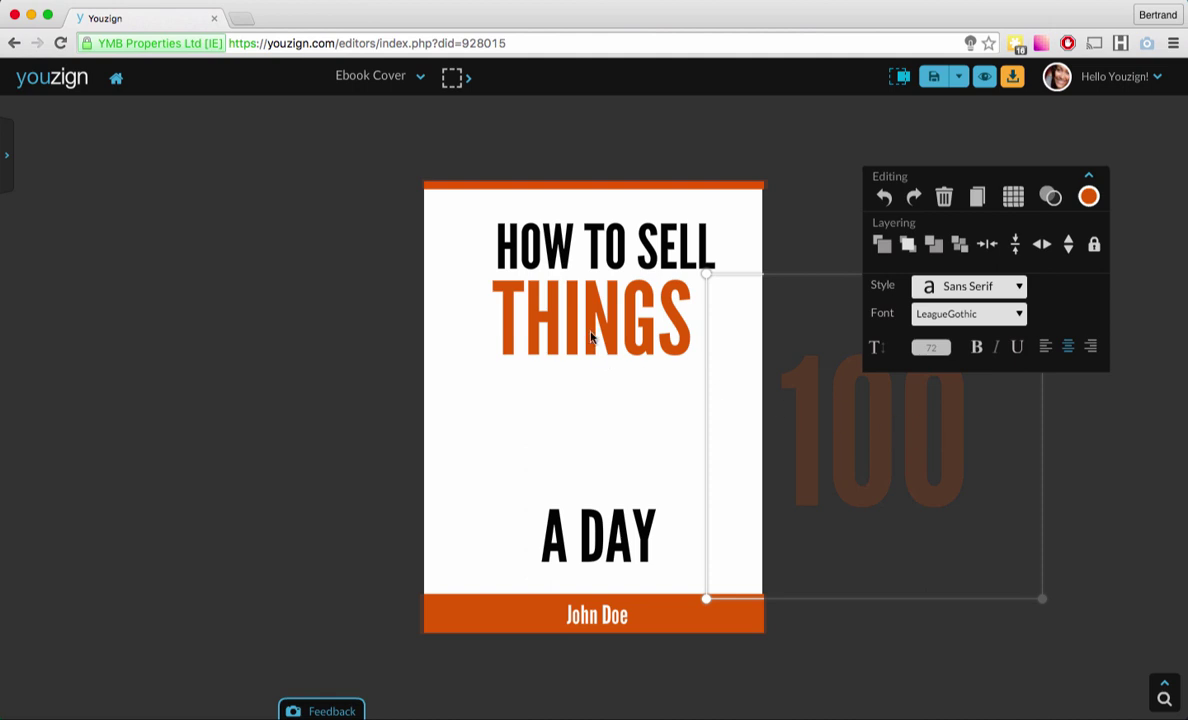
drag(590, 338, 590, 485)
click(594, 562)
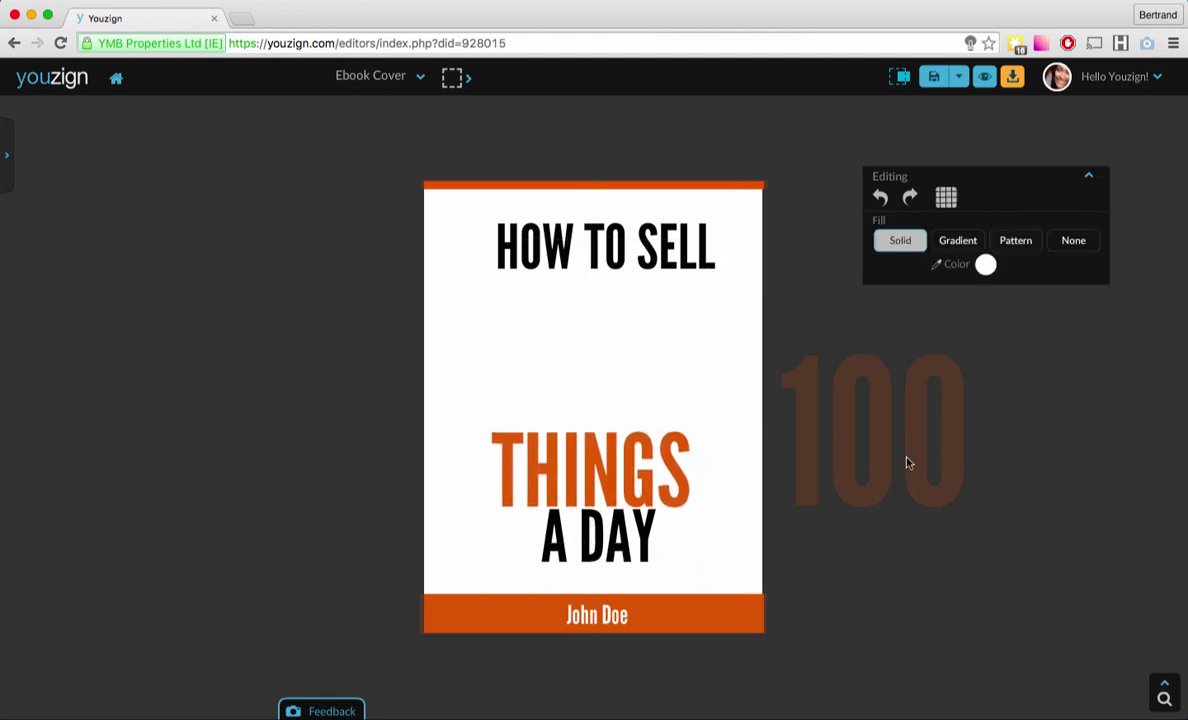
drag(907, 462, 605, 371)
click(910, 500)
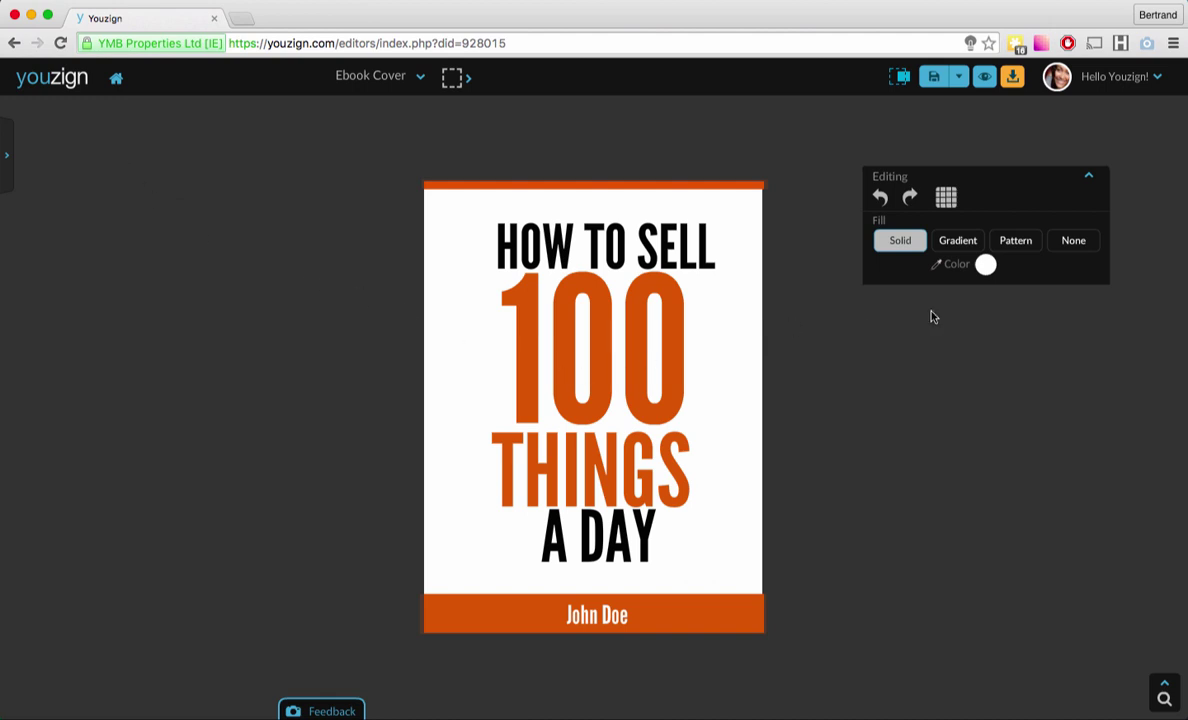
Reposition the editing panel and show the sidebar of Text presets.
click(1090, 179)
click(1092, 179)
drag(940, 181, 998, 226)
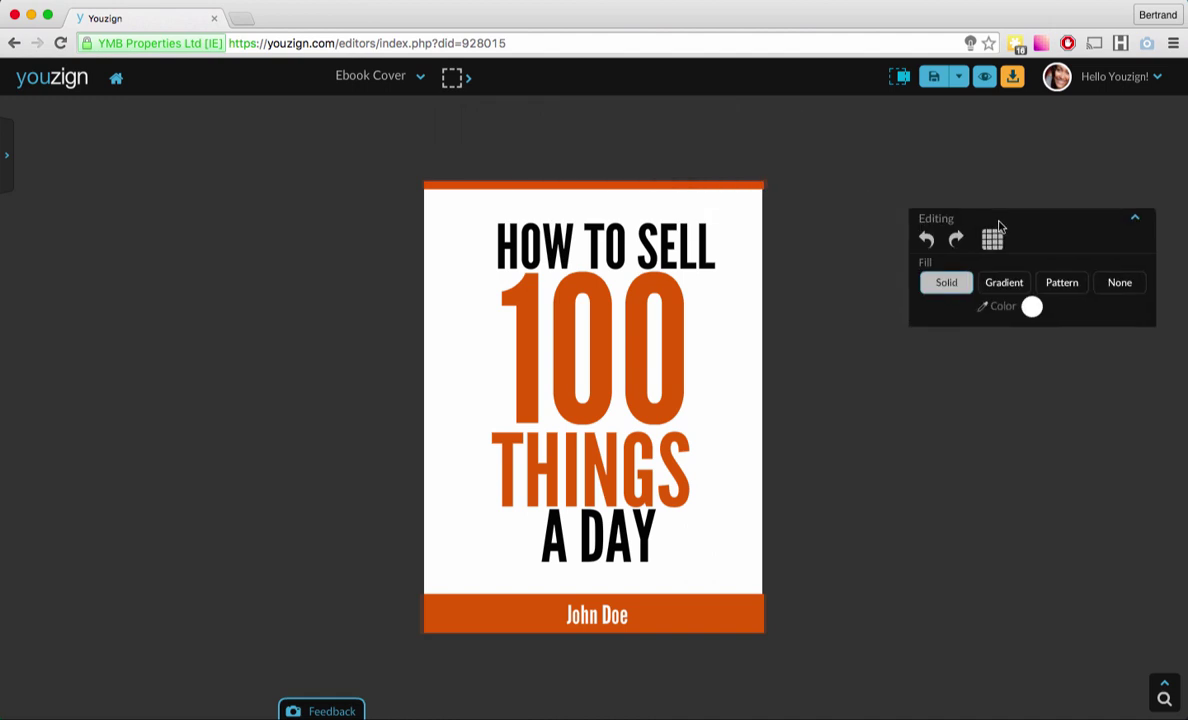
click(7, 165)
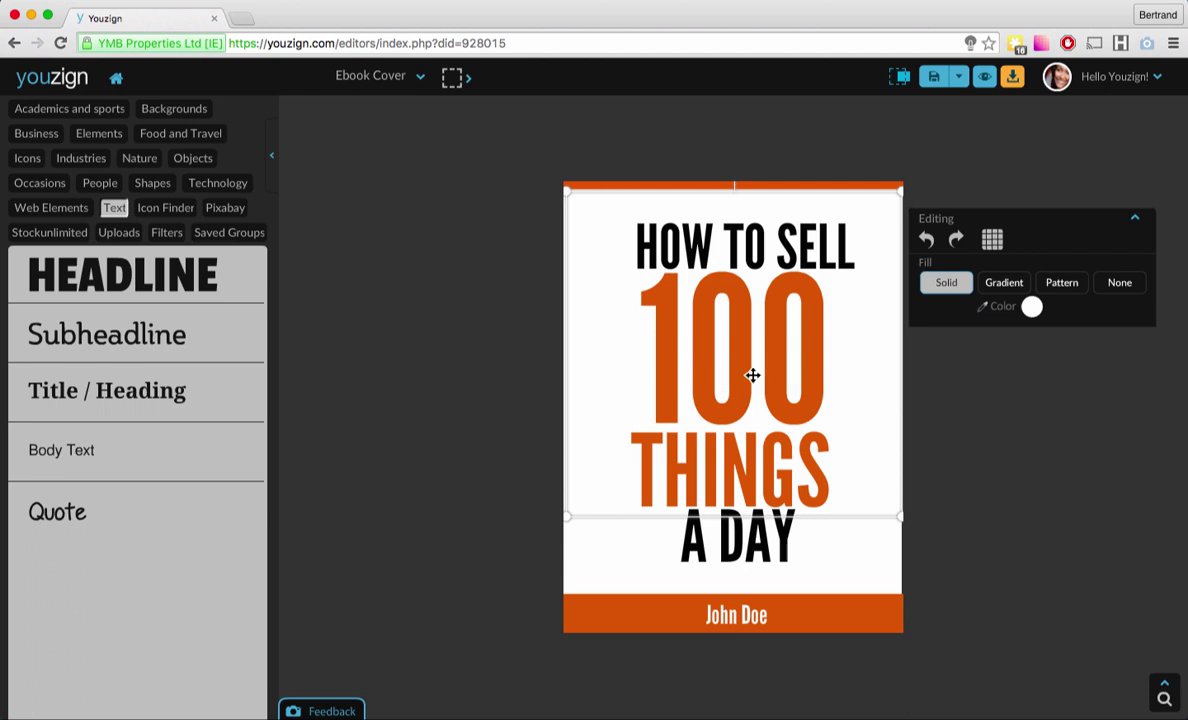
Delete the 'A DAY' text line from the ebook cover.
click(699, 515)
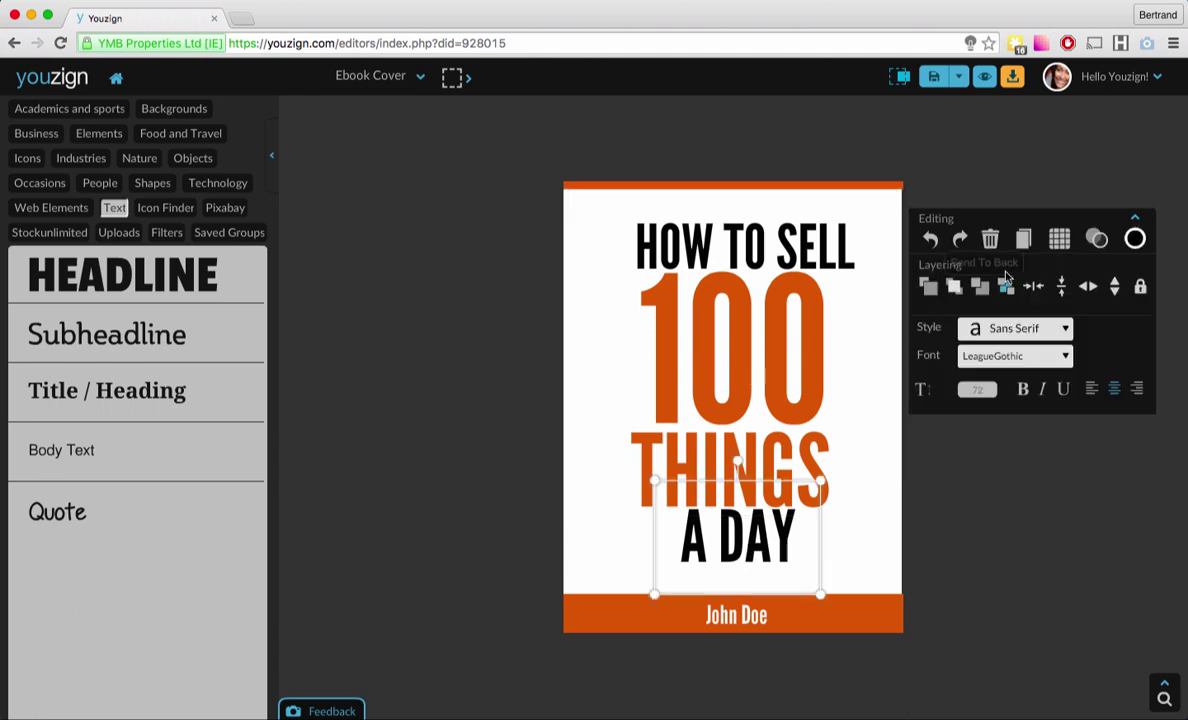
click(990, 240)
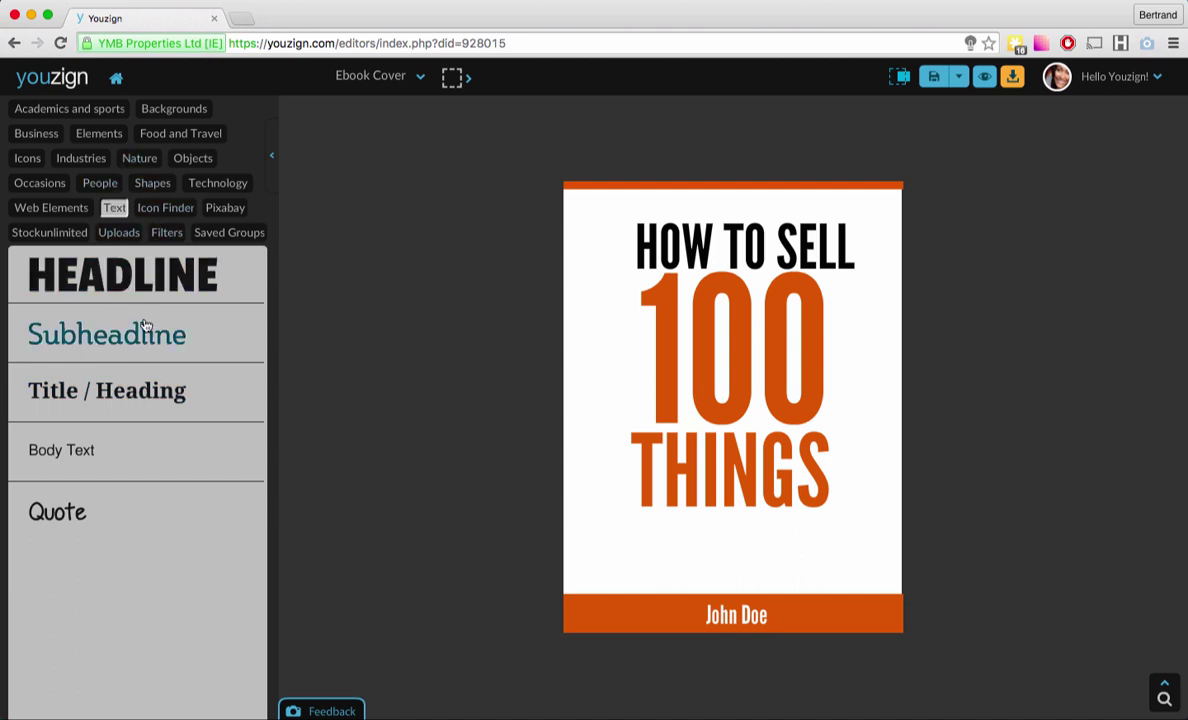
Add a Body Text paragraph onto the cover and narrow it to fit inside.
click(122, 449)
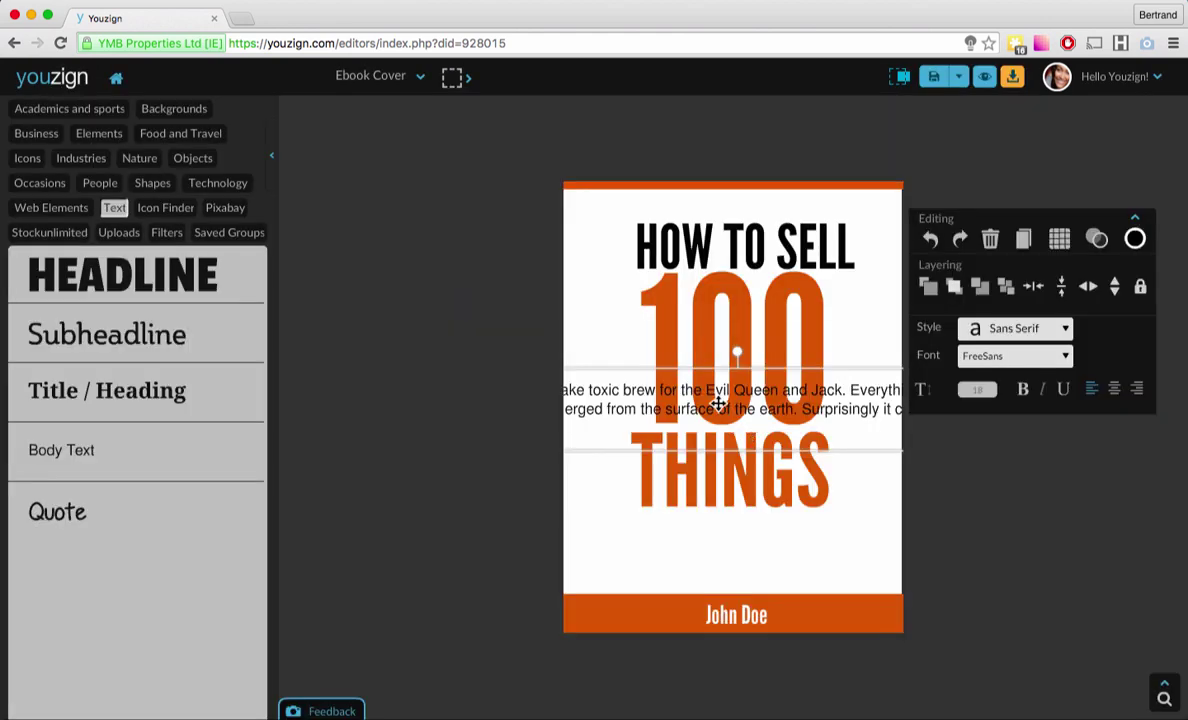
drag(718, 403, 587, 540)
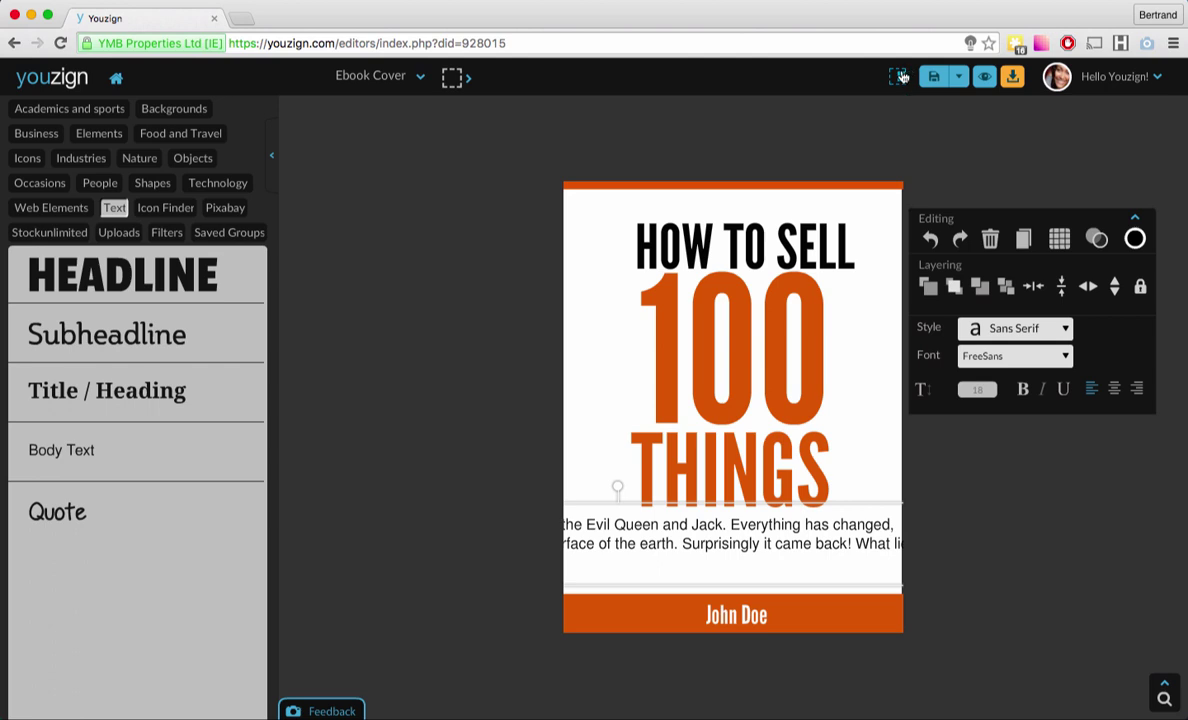
click(897, 84)
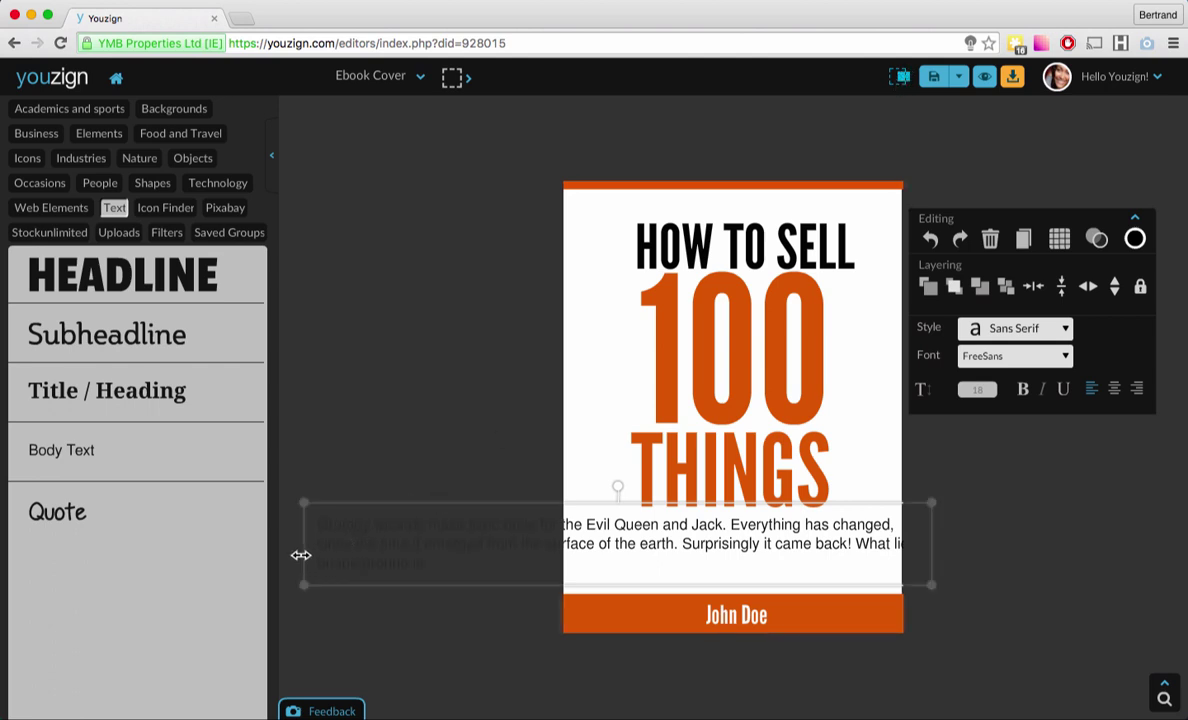
drag(301, 555, 583, 542)
Trim the paragraph text from 'surface' onward and nudge the box slightly down-right.
double_click(689, 519)
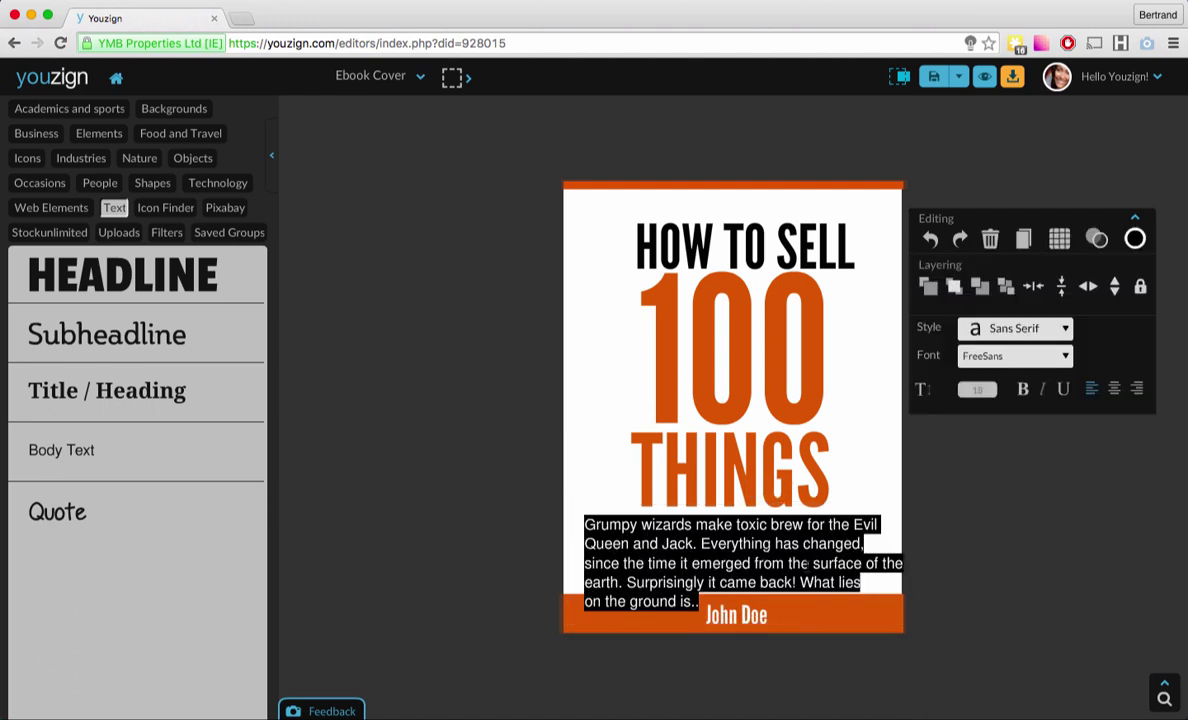
click(821, 563)
drag(808, 562, 843, 605)
key(BackSpace)
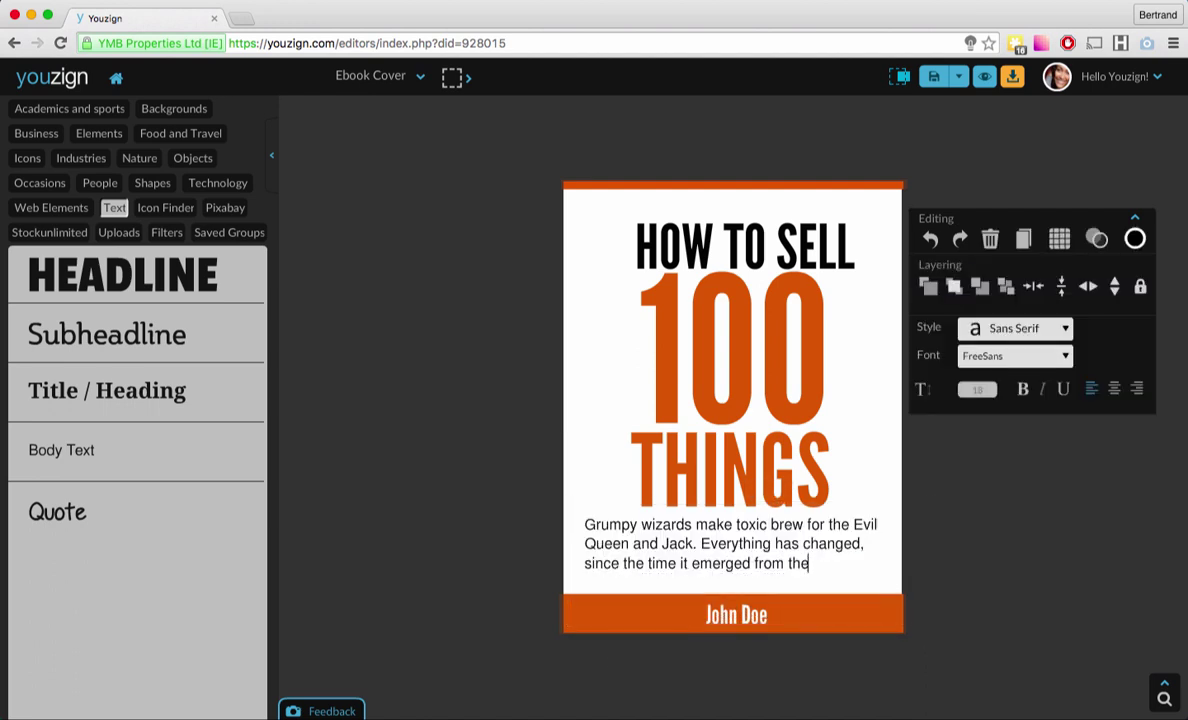
click(1040, 562)
click(700, 553)
drag(700, 553, 706, 562)
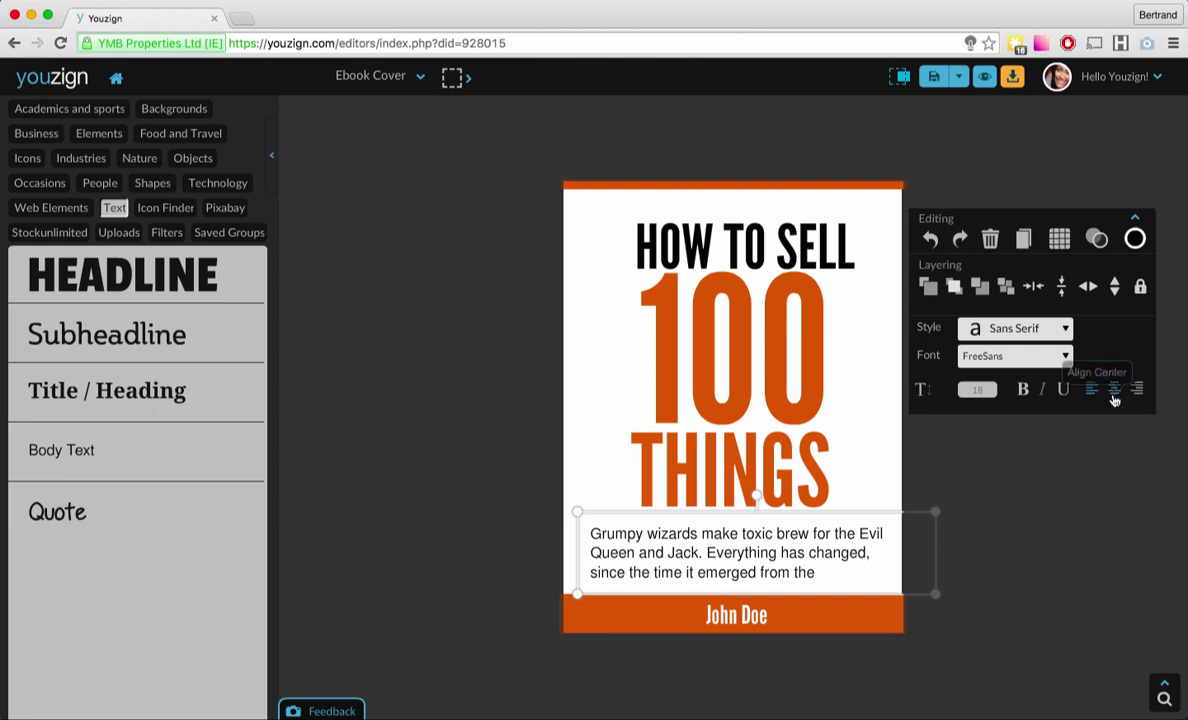
click(482, 418)
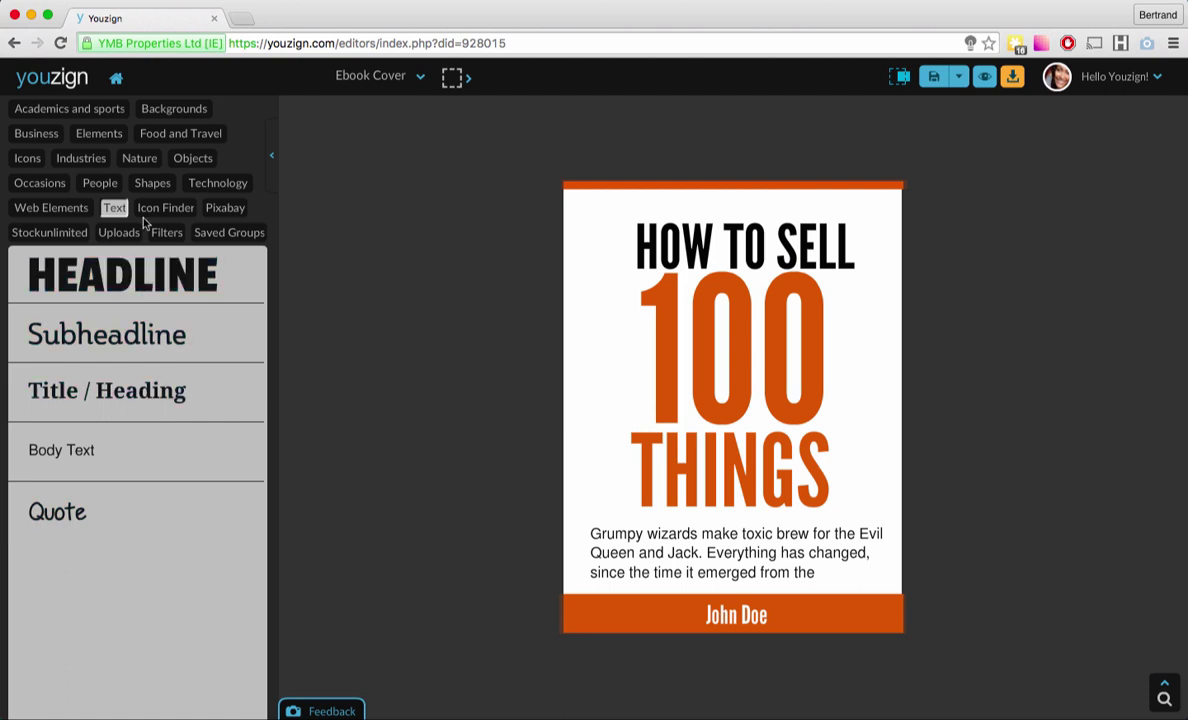
Show the Academics and sports icons and delete the trial body text paragraph.
click(74, 110)
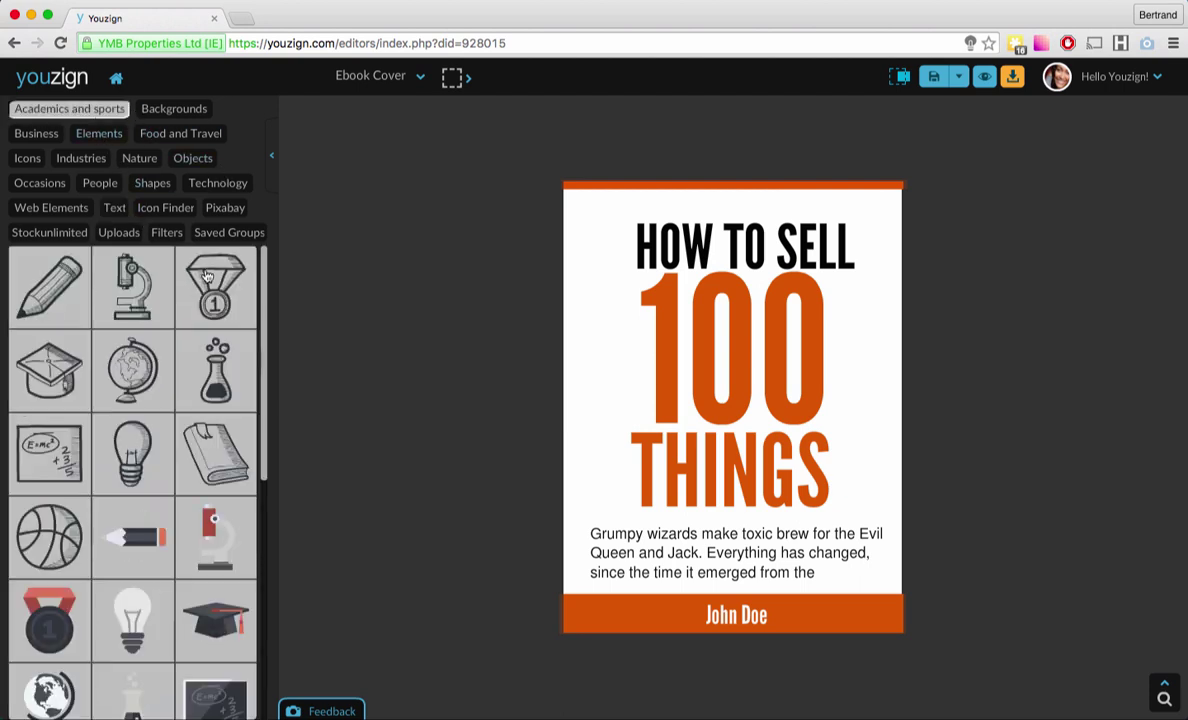
click(662, 523)
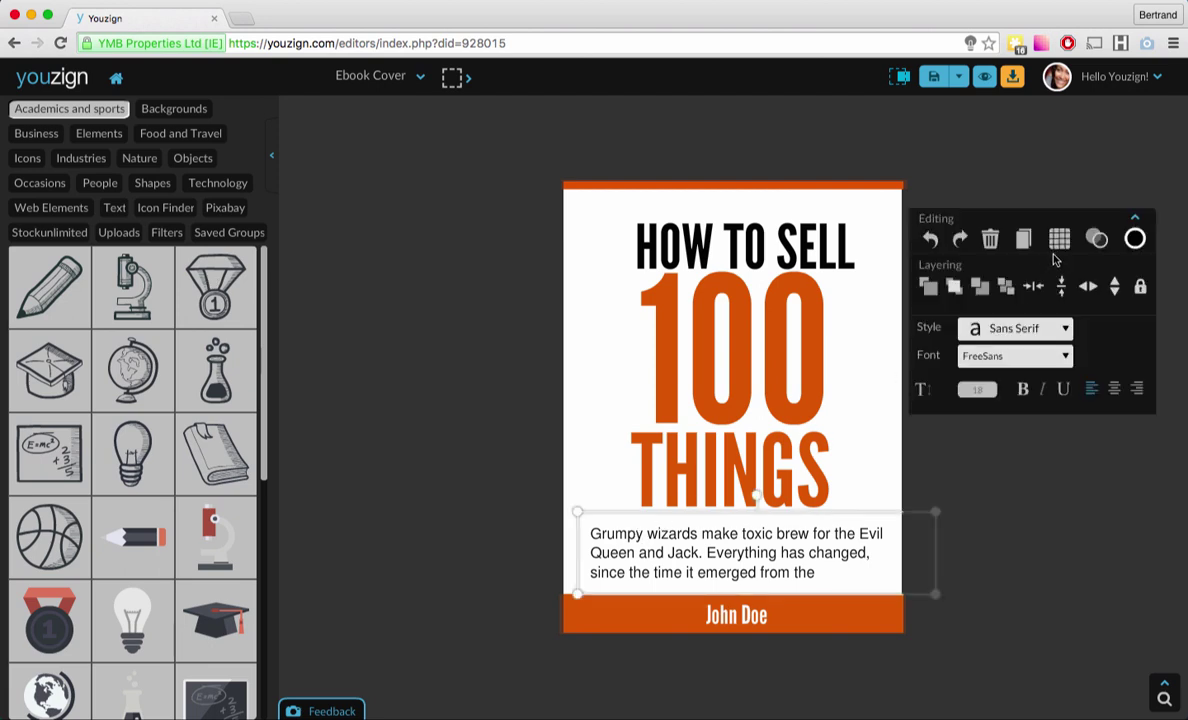
click(990, 240)
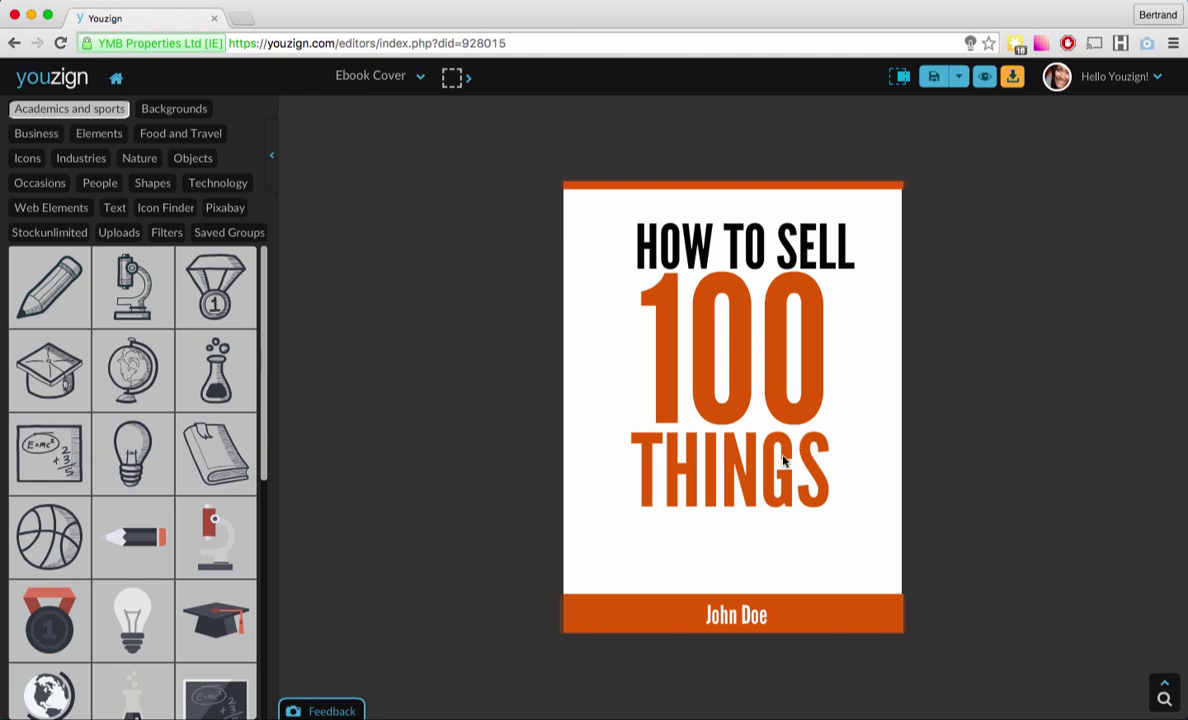
Drag HOW TO SELL upward and nudge the 100 THINGS box slightly higher.
click(730, 420)
drag(750, 263, 721, 225)
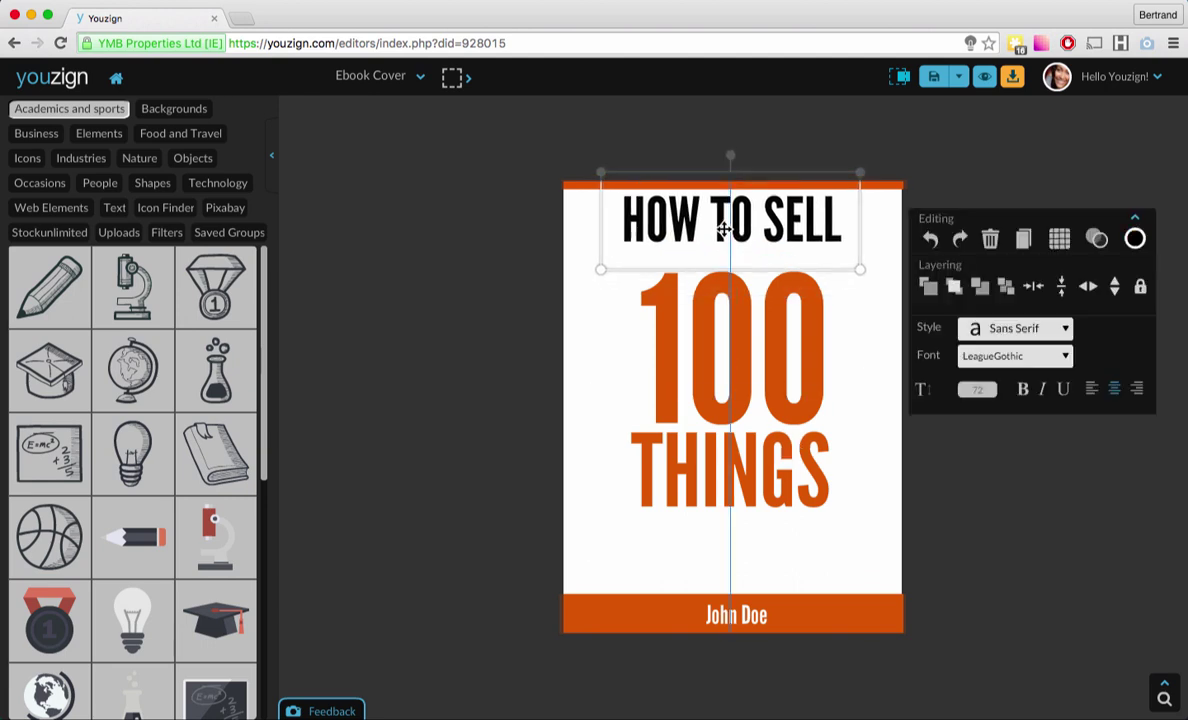
click(738, 341)
mouse_move(738, 341)
mouse_down()
mouse_move(737, 318)
mouse_move(742, 330)
mouse_up()
click(801, 541)
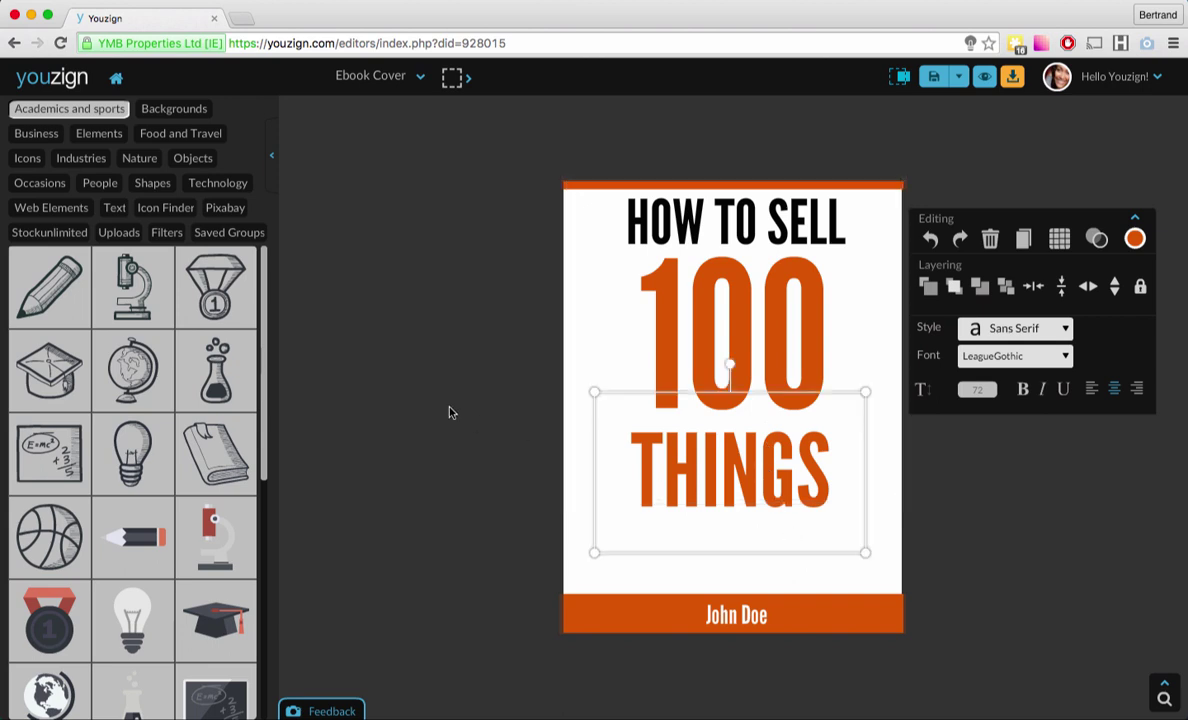
click(380, 370)
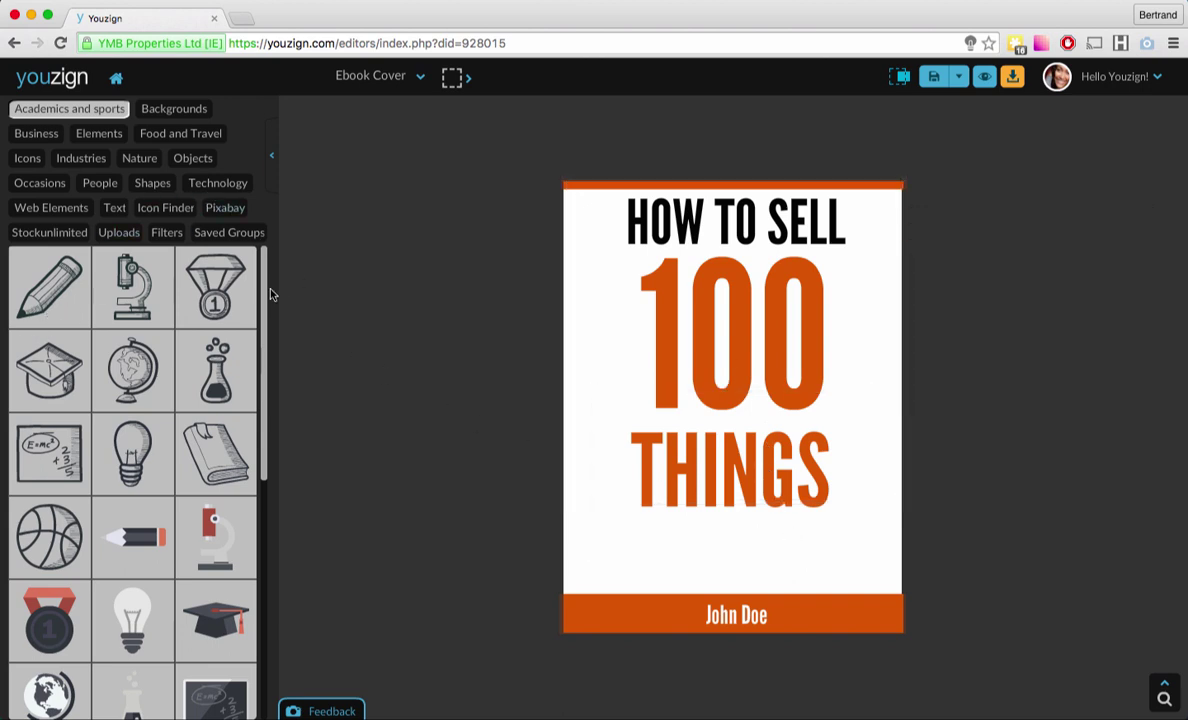
drag(263, 305, 250, 570)
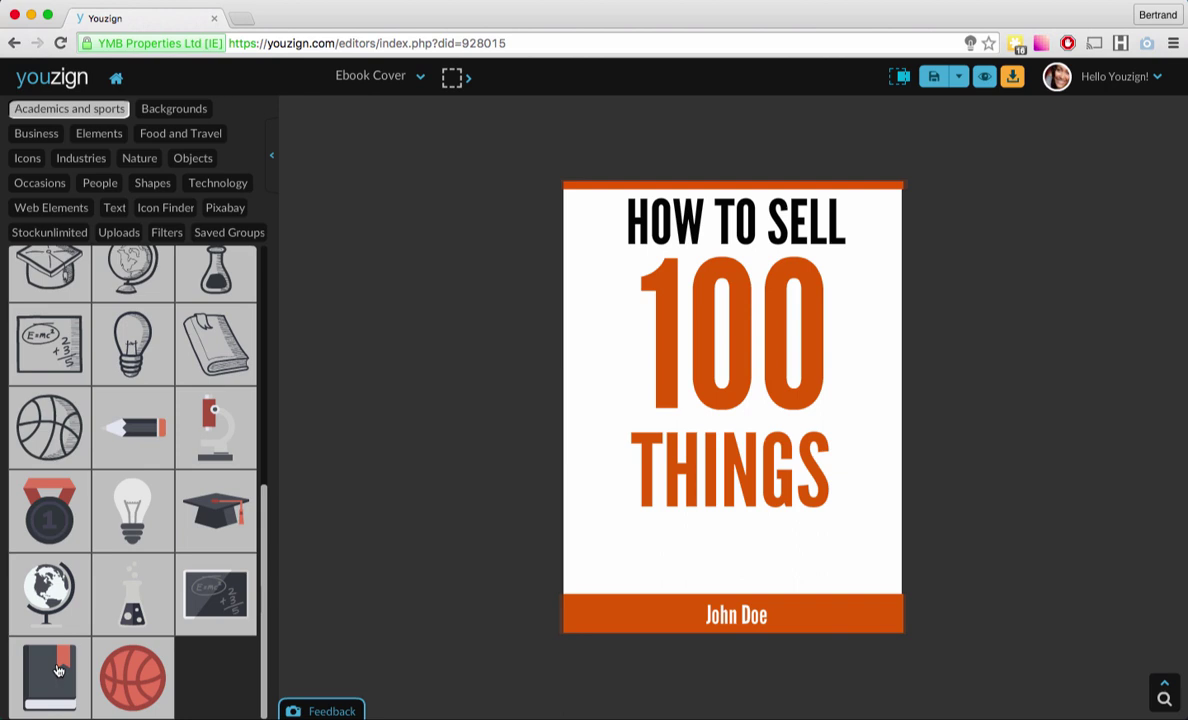
Add the book illustration and size and position it over the 100 THINGS title.
click(230, 353)
drag(750, 371, 720, 447)
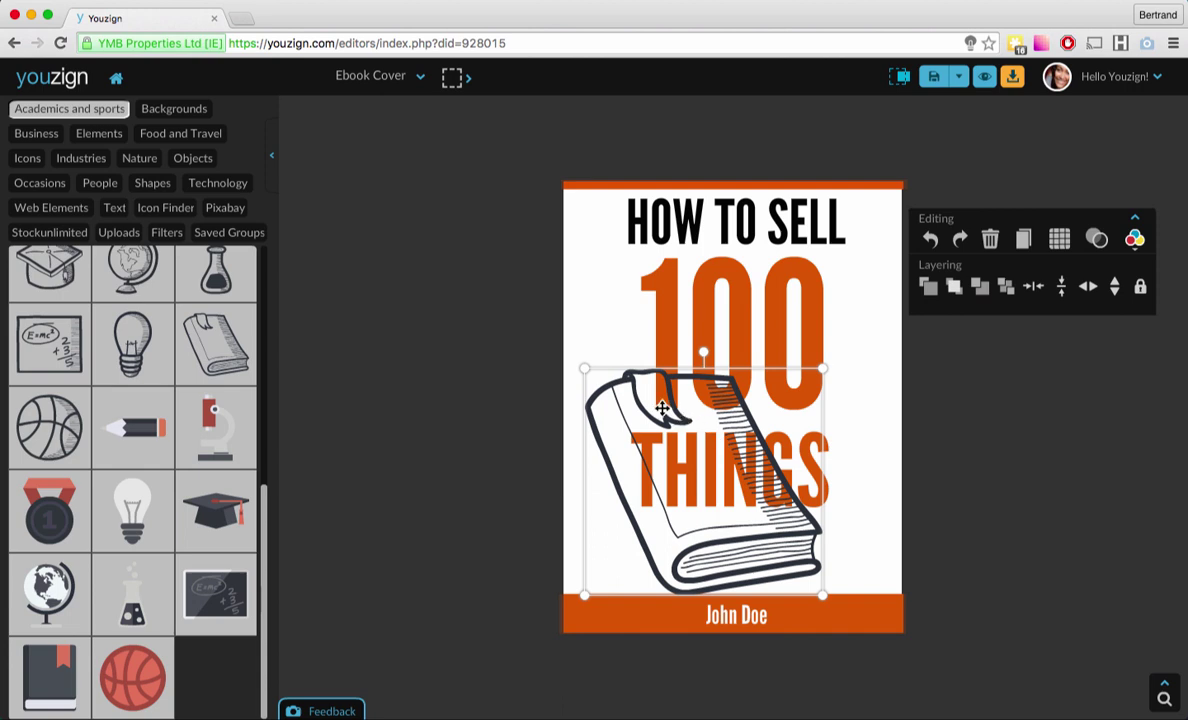
drag(584, 369, 601, 399)
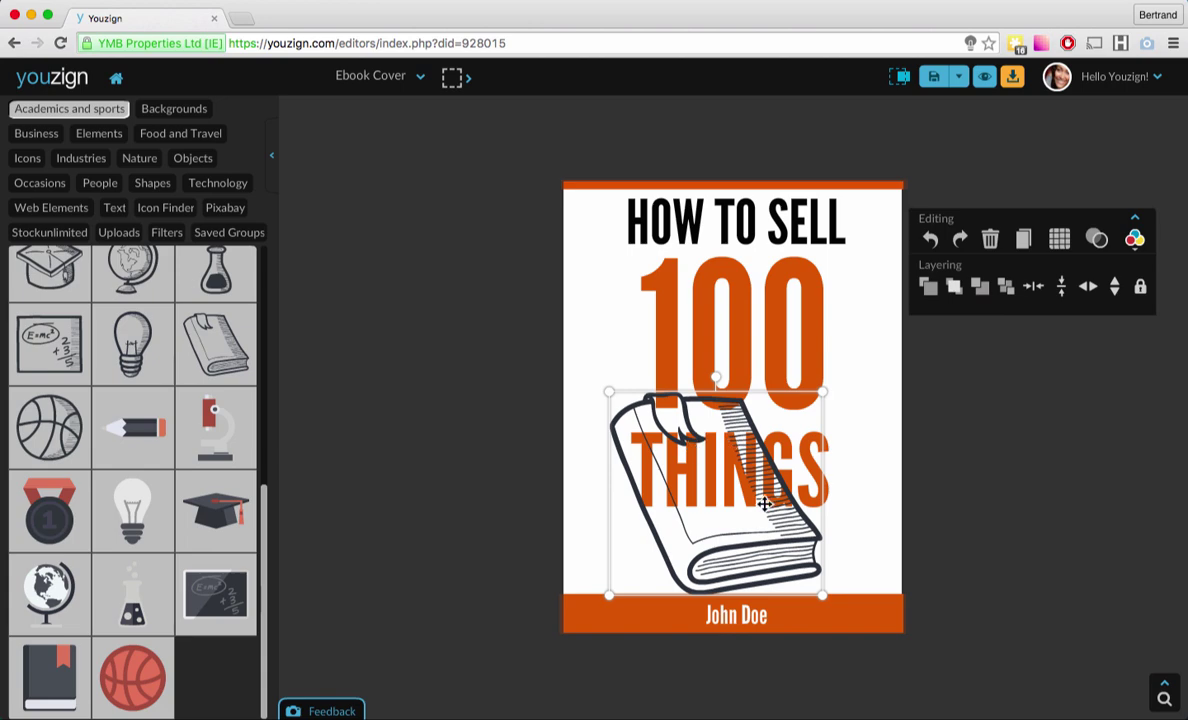
drag(765, 503, 740, 428)
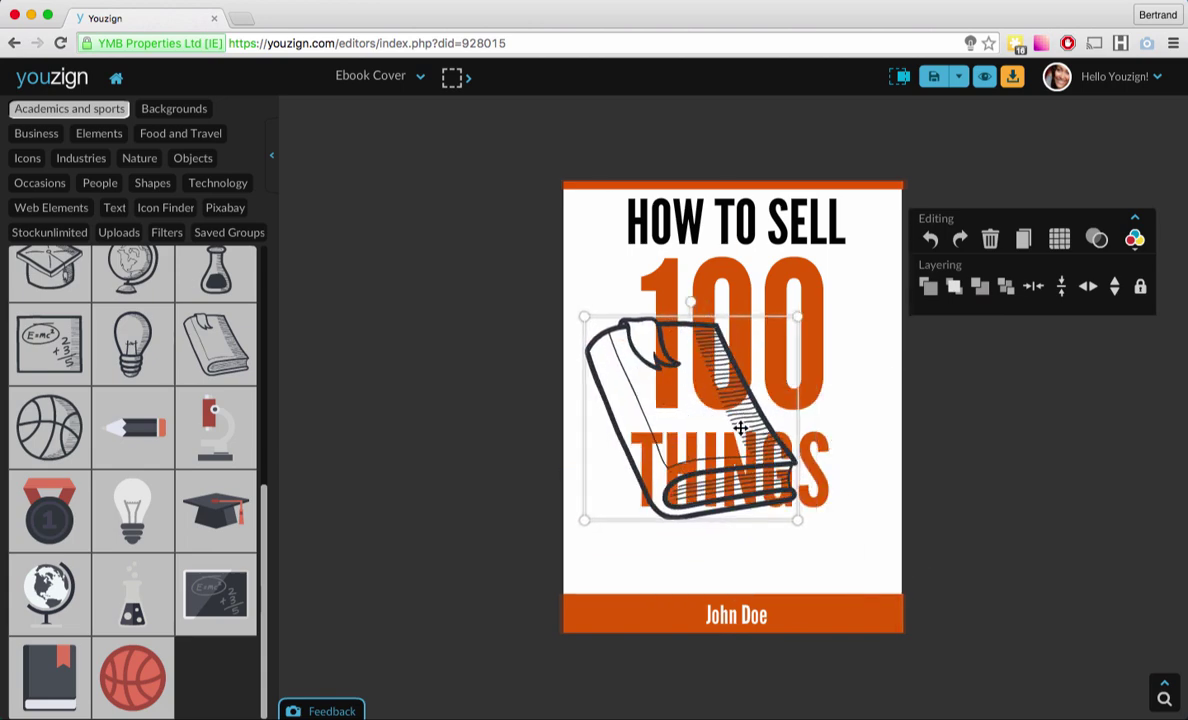
drag(802, 519, 896, 585)
drag(716, 482, 787, 517)
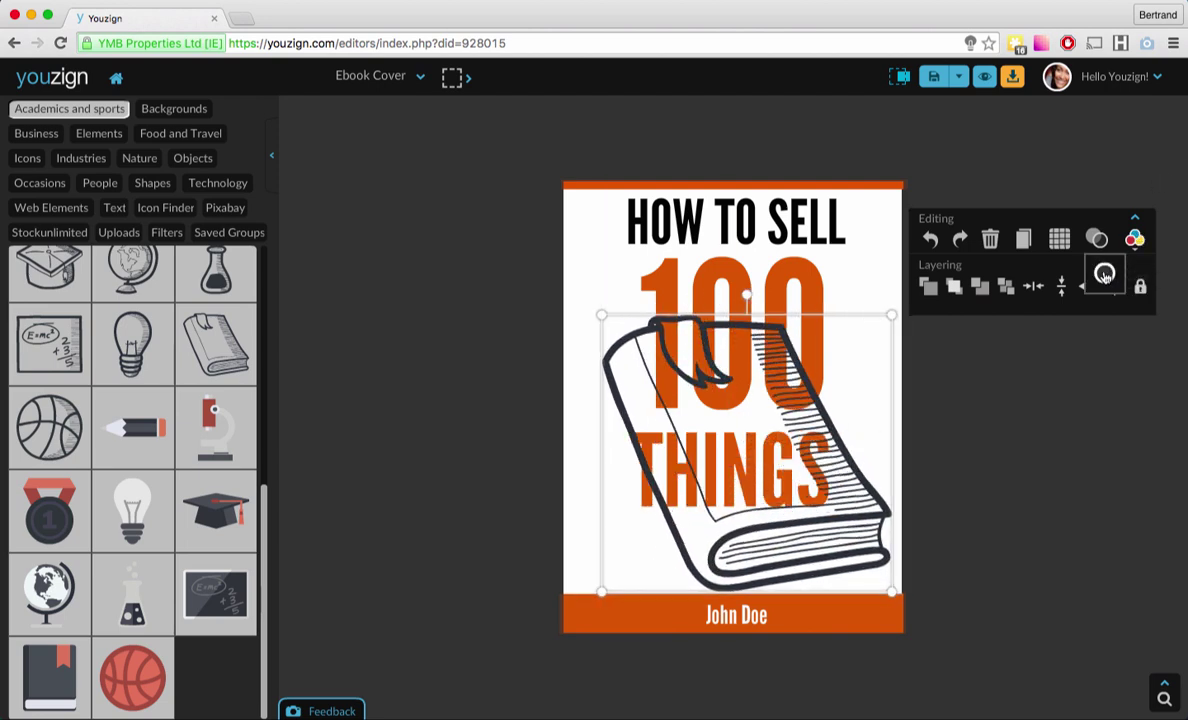
Colour the book orange from 100, fade it to 15% opacity, and centre it.
click(1104, 276)
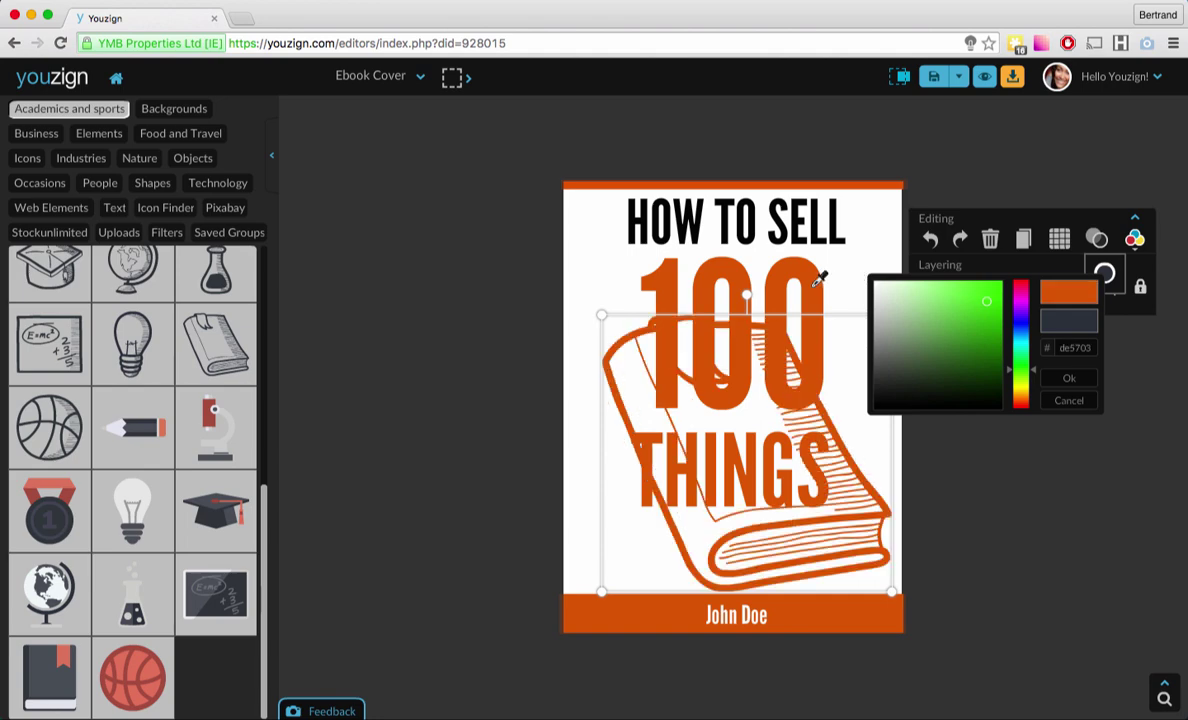
click(810, 266)
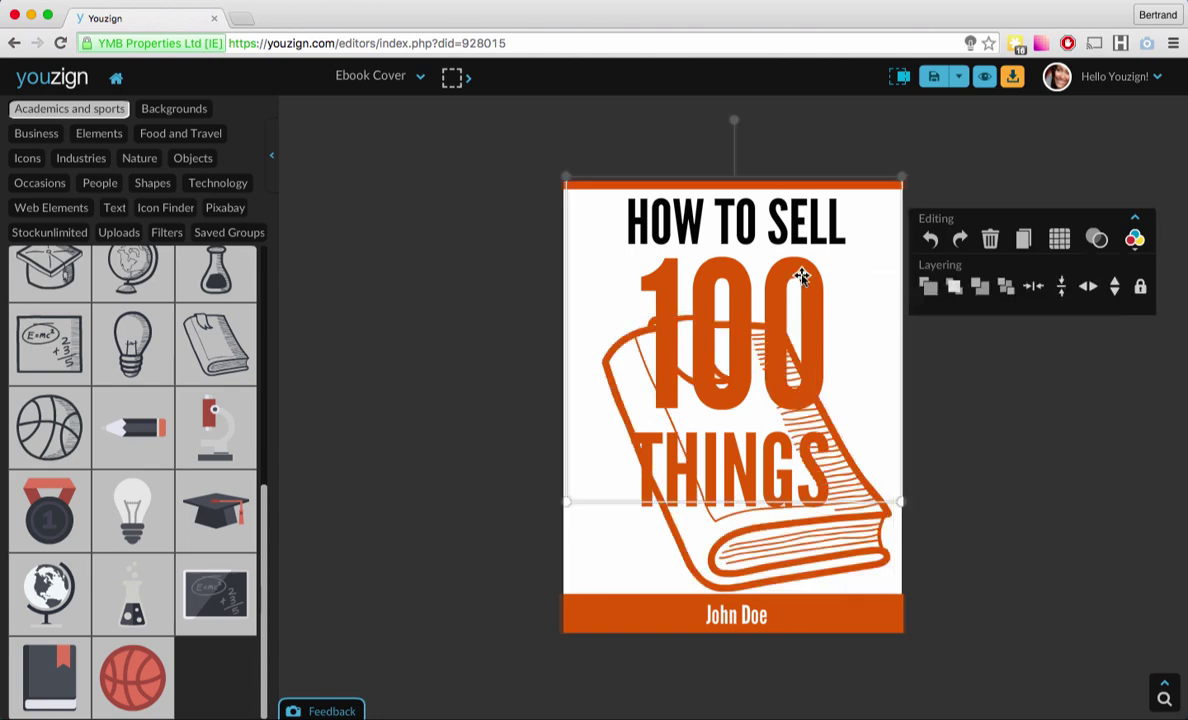
click(1007, 288)
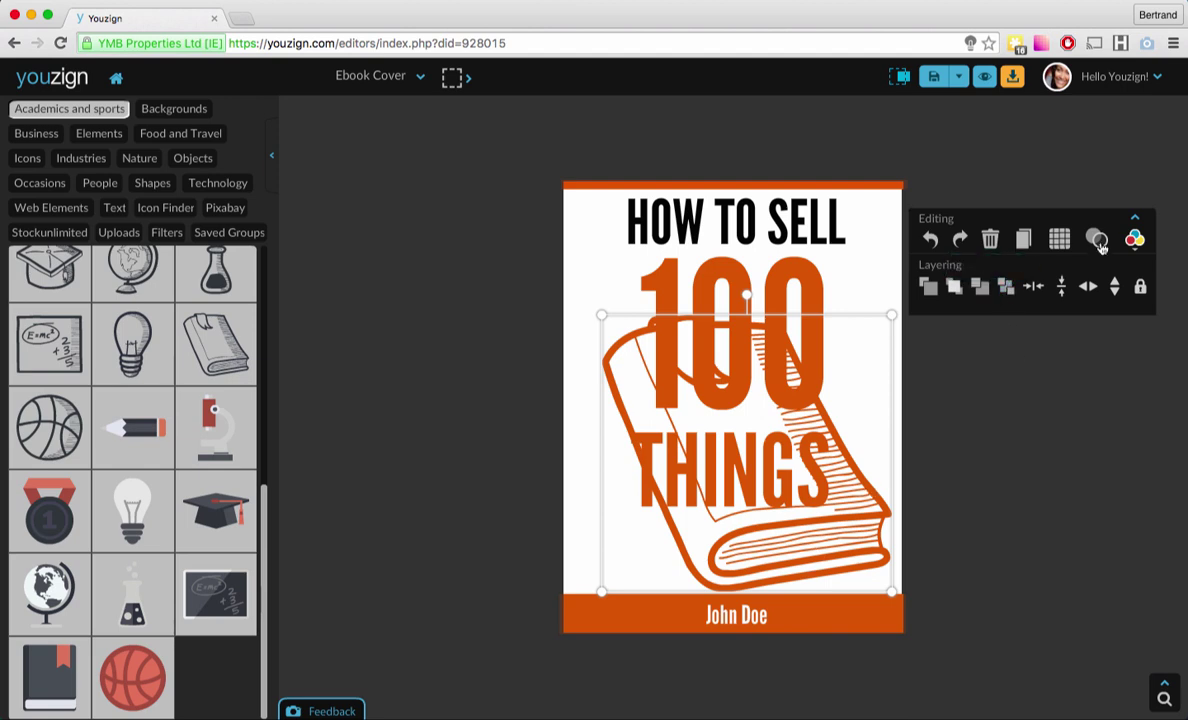
click(1099, 244)
drag(1105, 287, 1037, 288)
drag(814, 569, 802, 521)
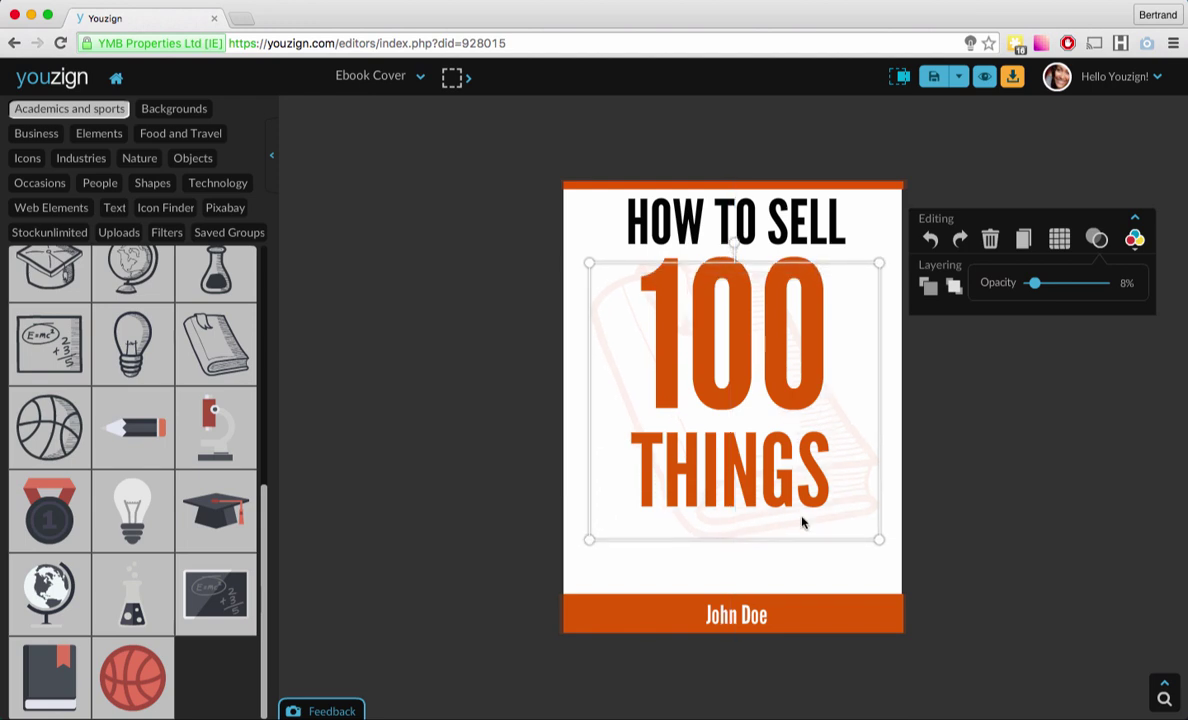
click(977, 424)
click(984, 77)
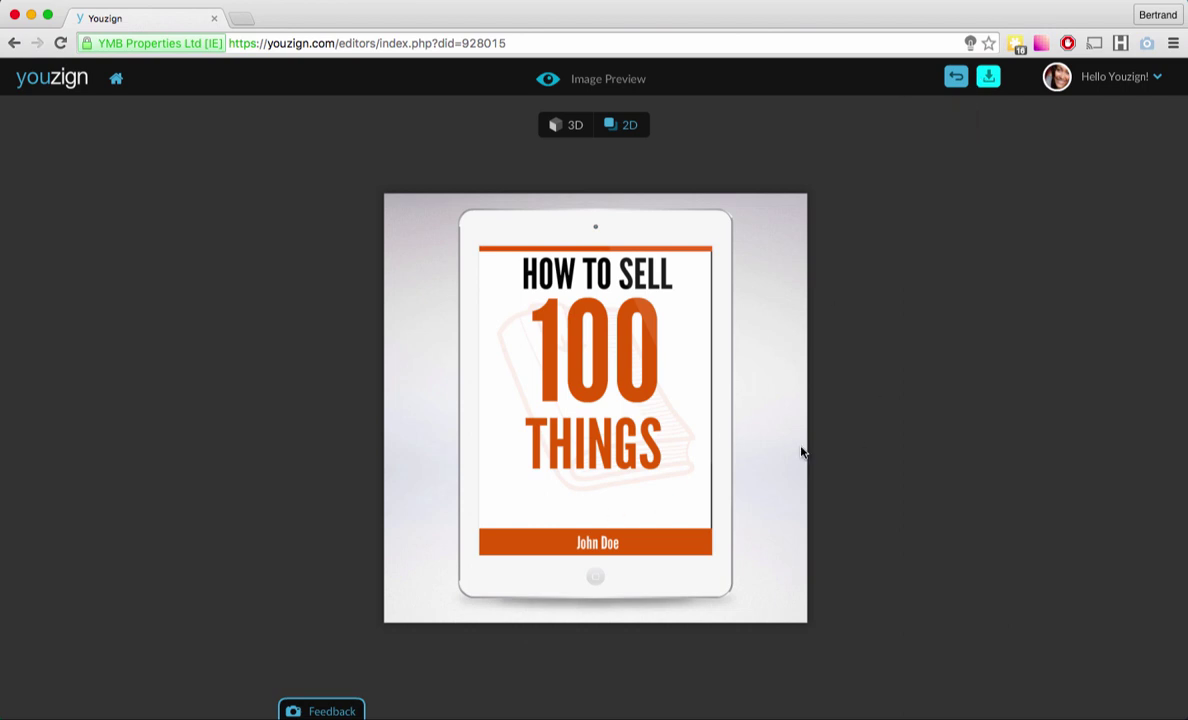
click(956, 76)
click(855, 453)
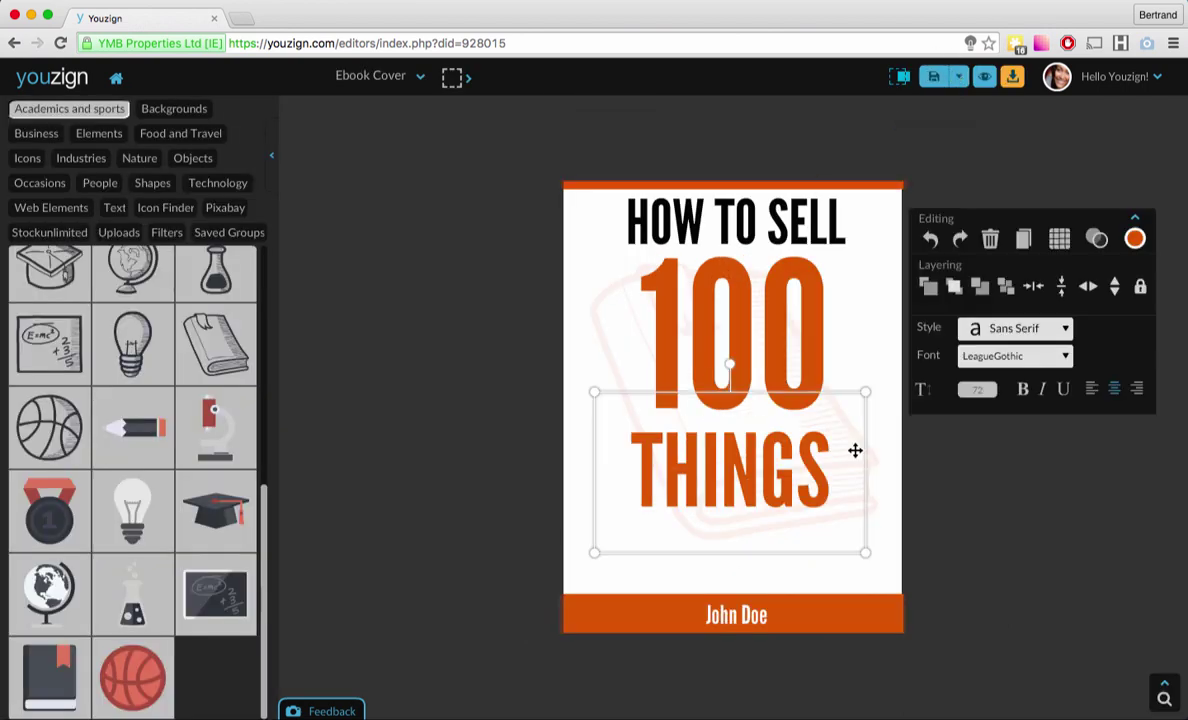
Nudge the 100 text left with the arrow key and move the book aside.
click(875, 464)
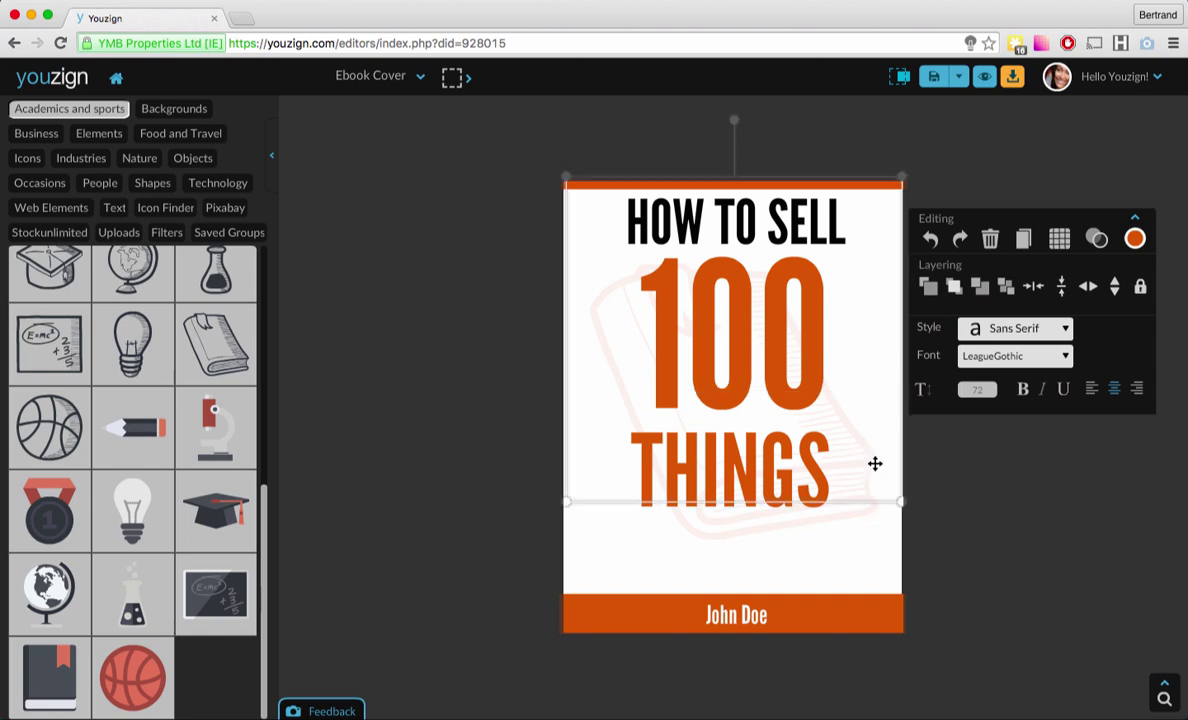
key(Left)
key(Left)
key(Left)
key(Left)
key(Left)
key(Left)
key(Left)
key(Left)
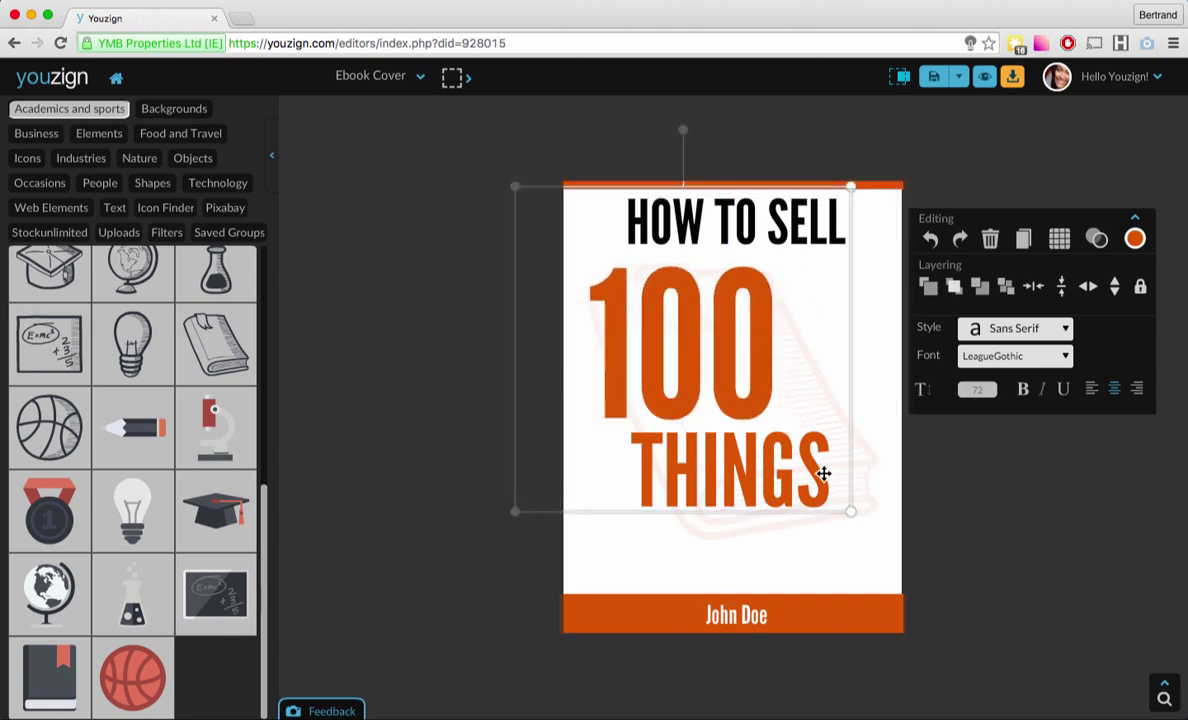
click(851, 475)
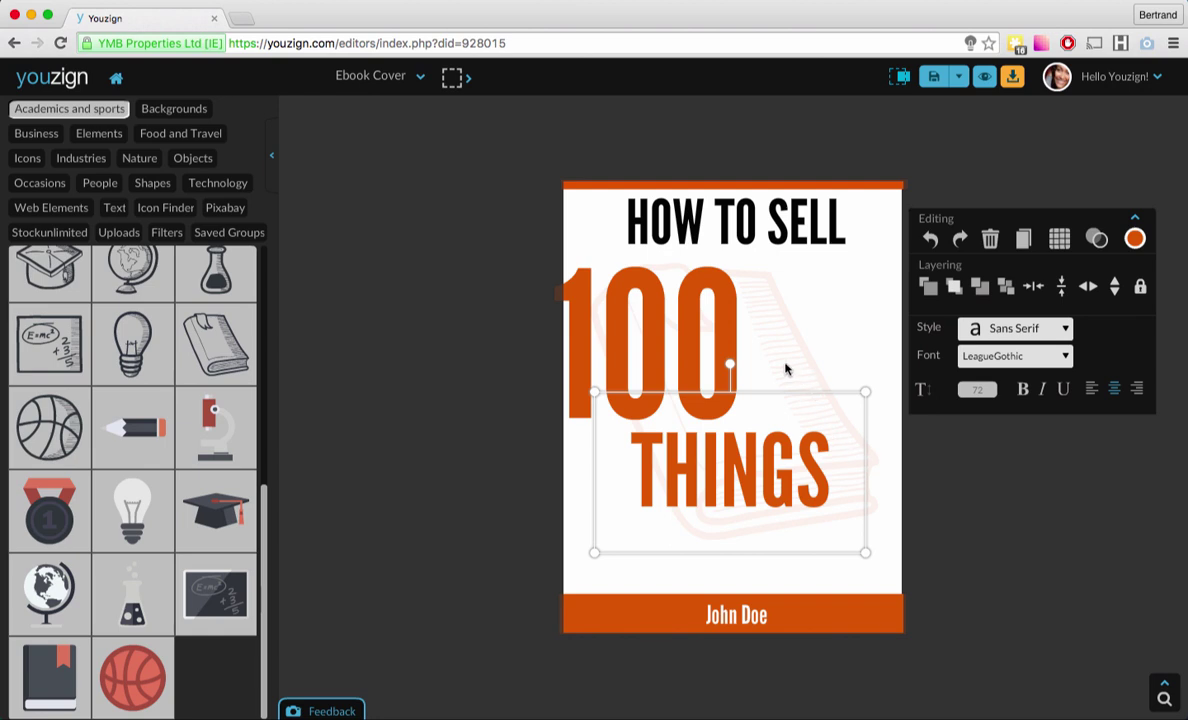
click(663, 305)
key(Left)
key(Left)
key(Left)
key(Left)
key(Left)
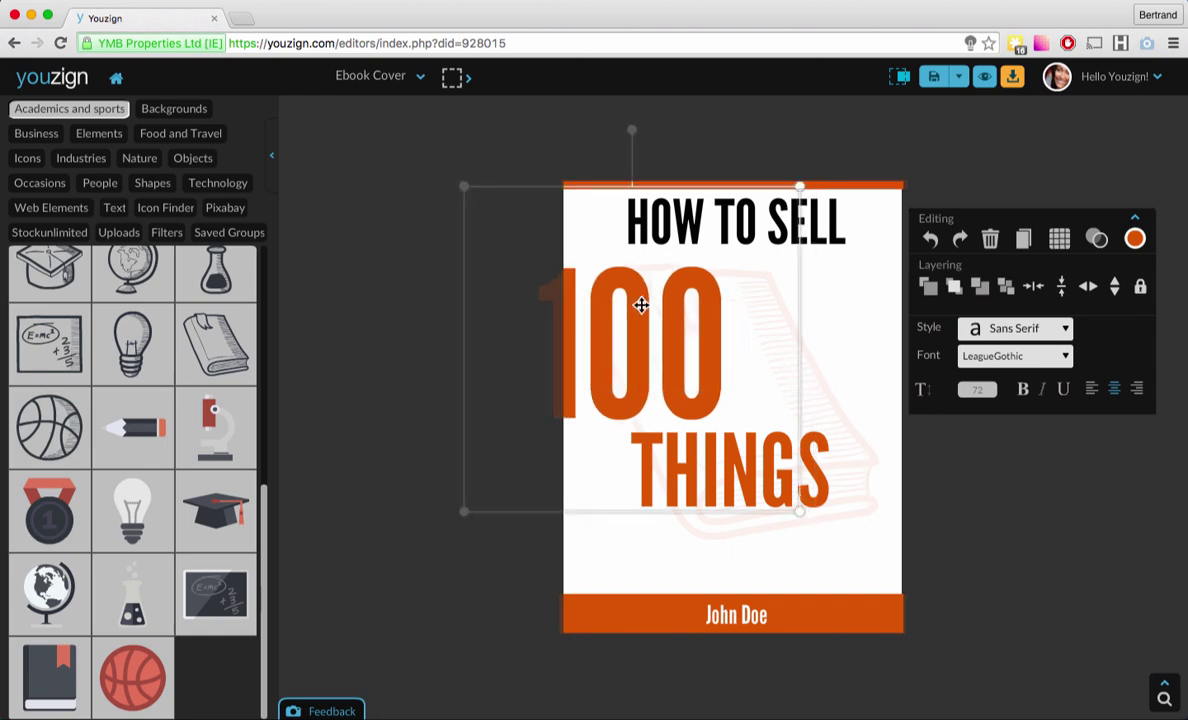
click(795, 325)
drag(791, 325, 982, 379)
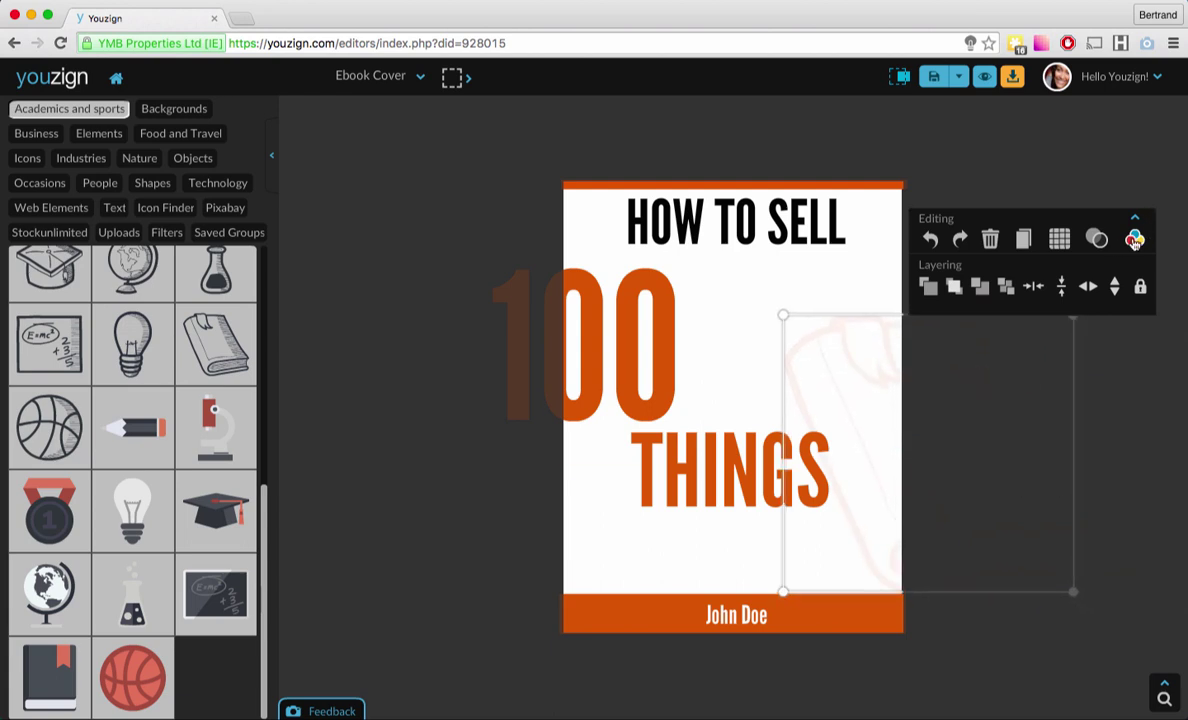
Raise the book image's opacity to 99% and centre the 100 text.
click(1096, 241)
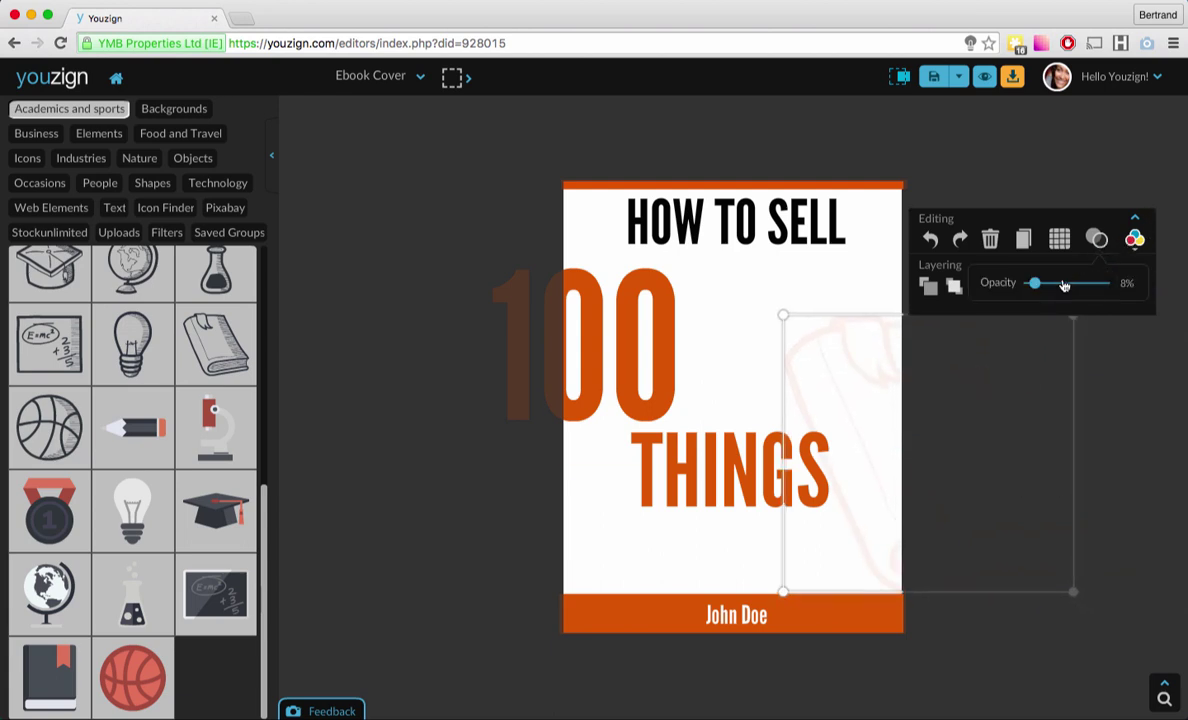
drag(1064, 286, 1103, 284)
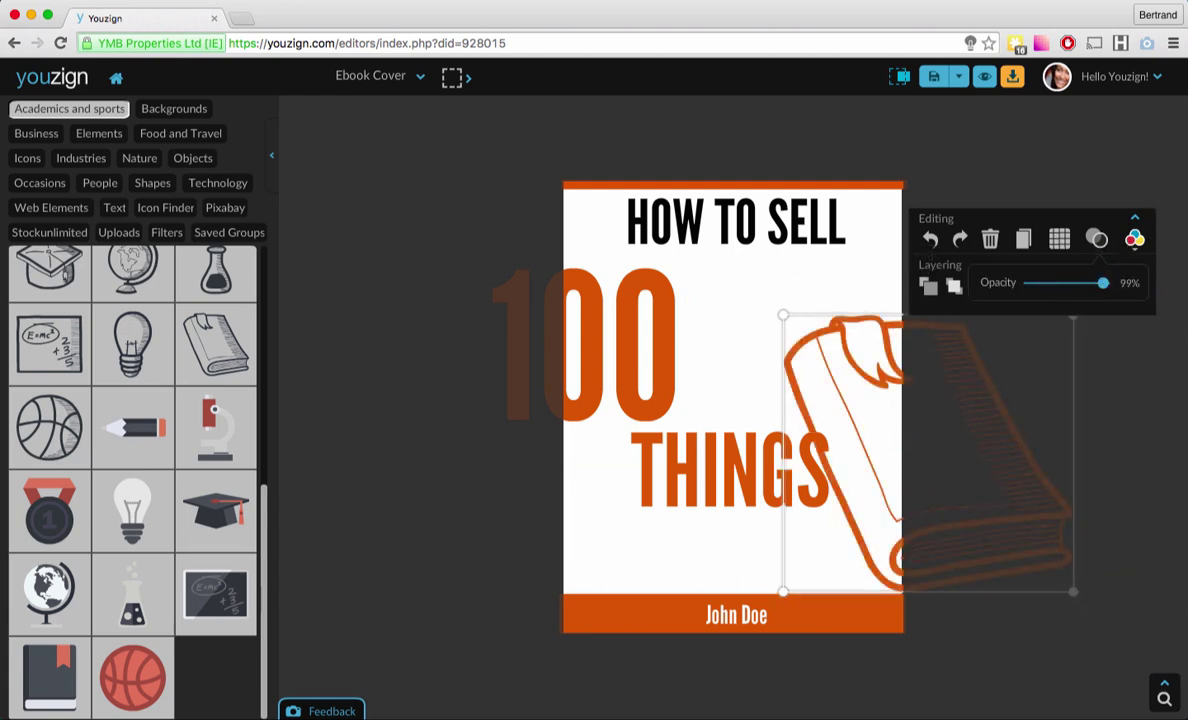
drag(634, 313, 777, 300)
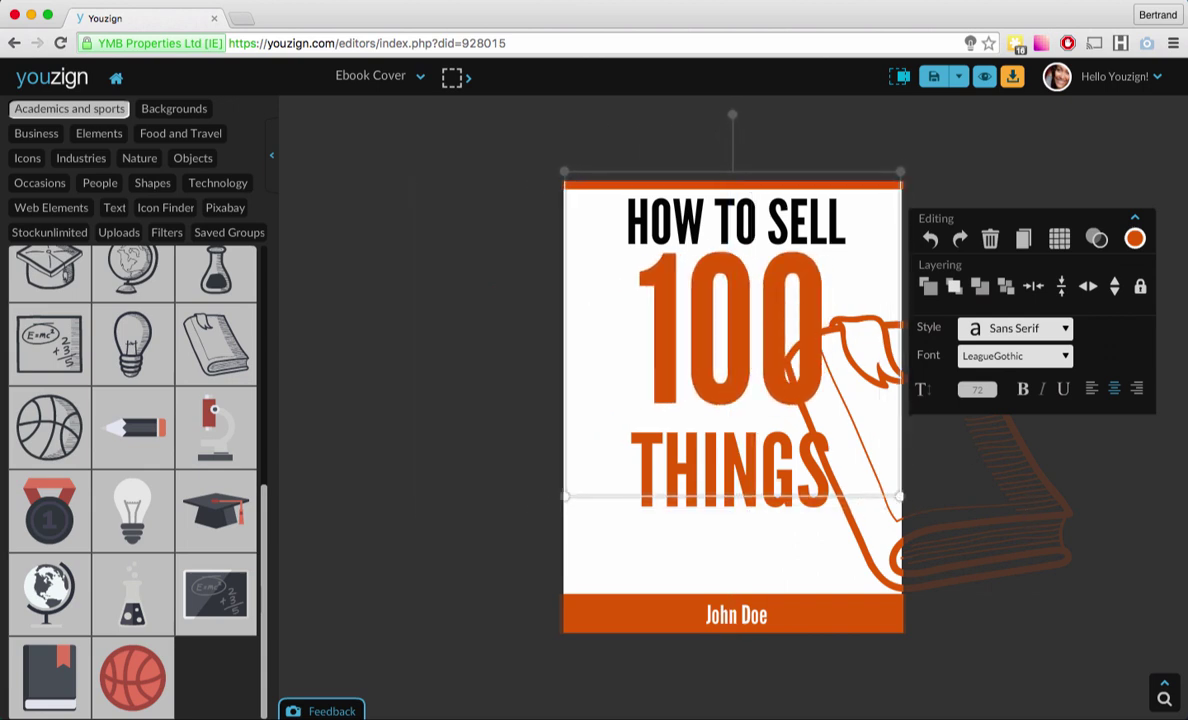
Shrink the book, move it just above the author bar, and re-centre 100 under HOW TO SELL.
click(1047, 403)
drag(1071, 588, 893, 418)
click(859, 363)
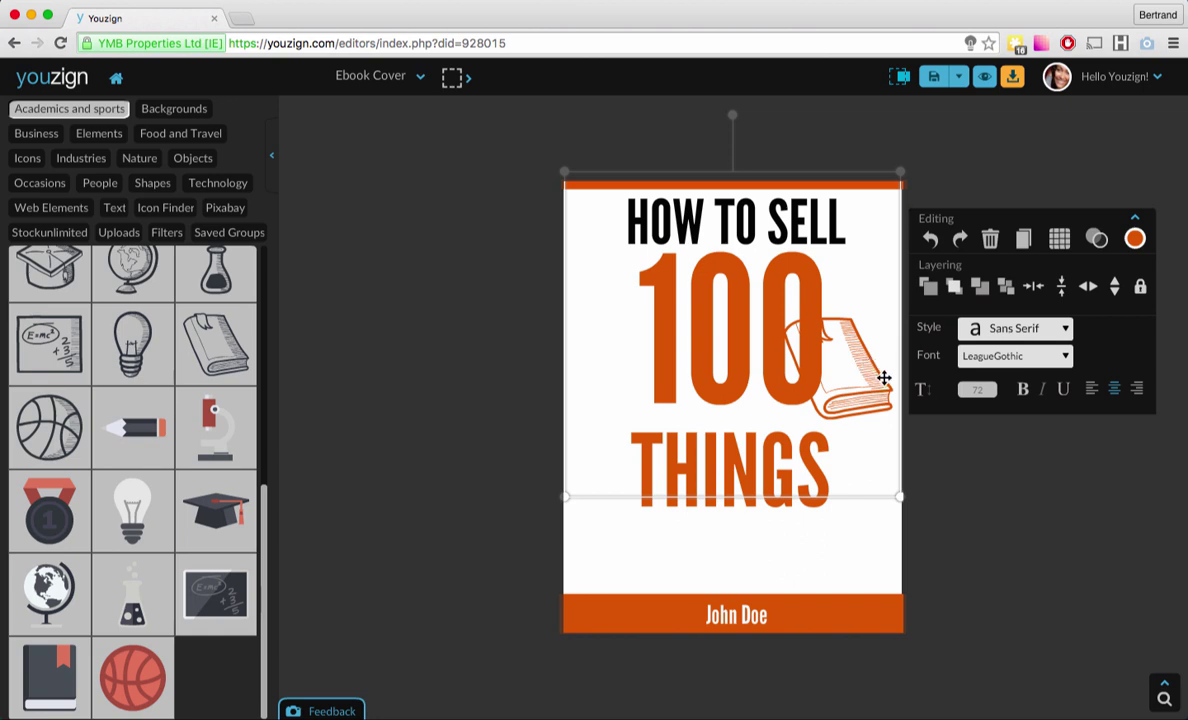
drag(862, 377, 745, 377)
click(831, 377)
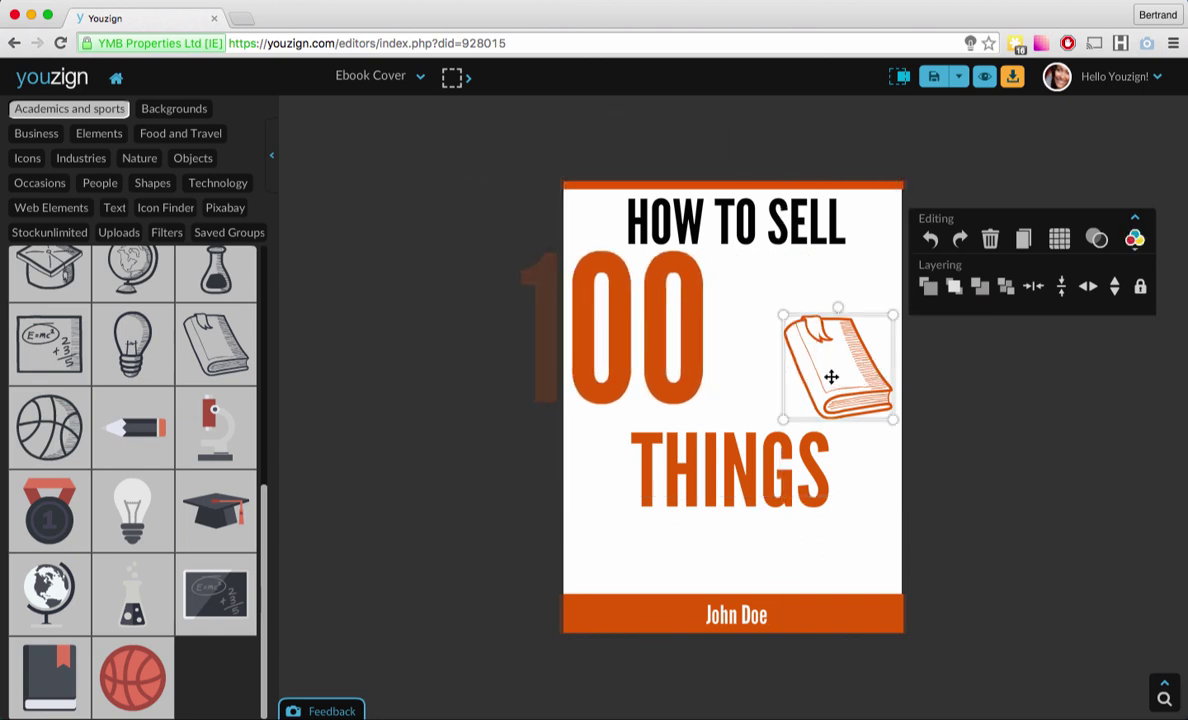
drag(831, 377, 724, 567)
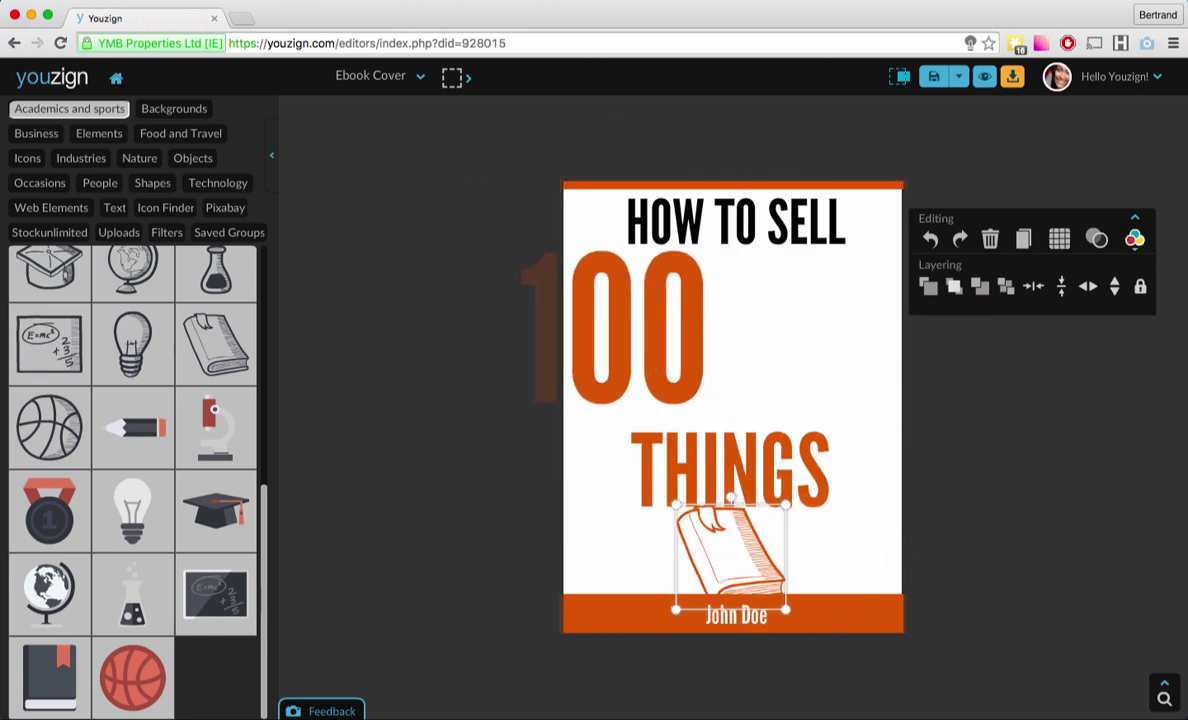
drag(615, 337, 726, 336)
Shrink the book further and centre it below THINGS.
click(753, 567)
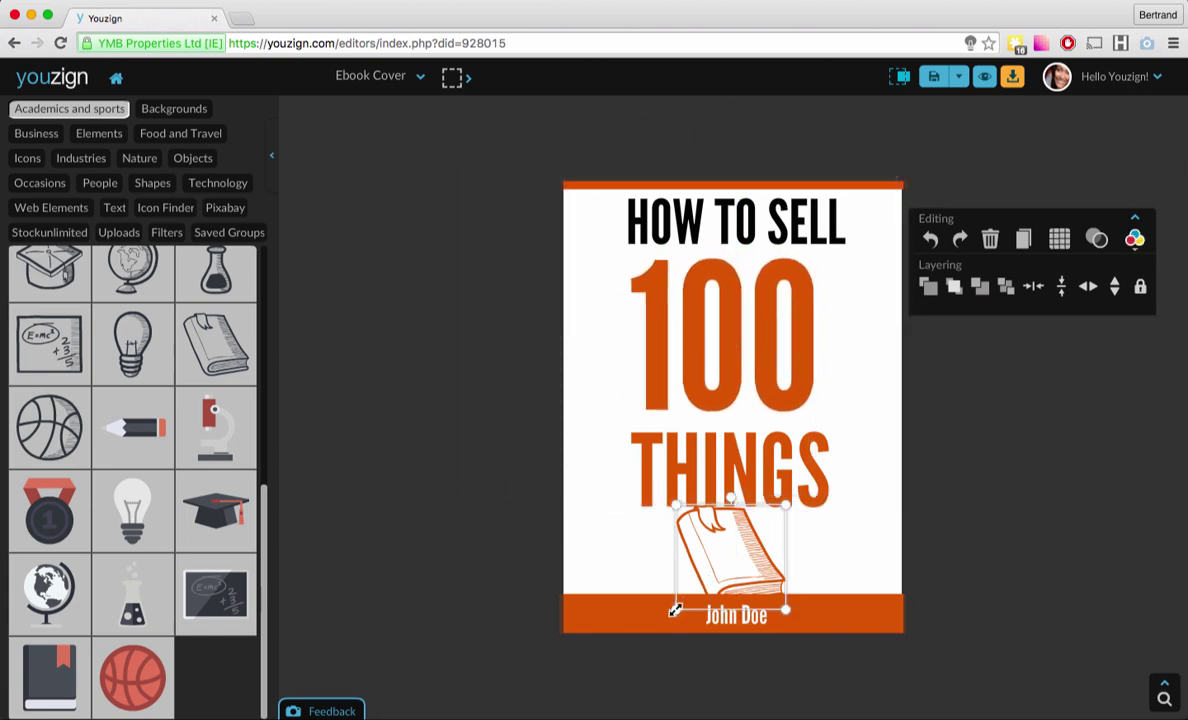
drag(675, 610, 711, 570)
click(758, 541)
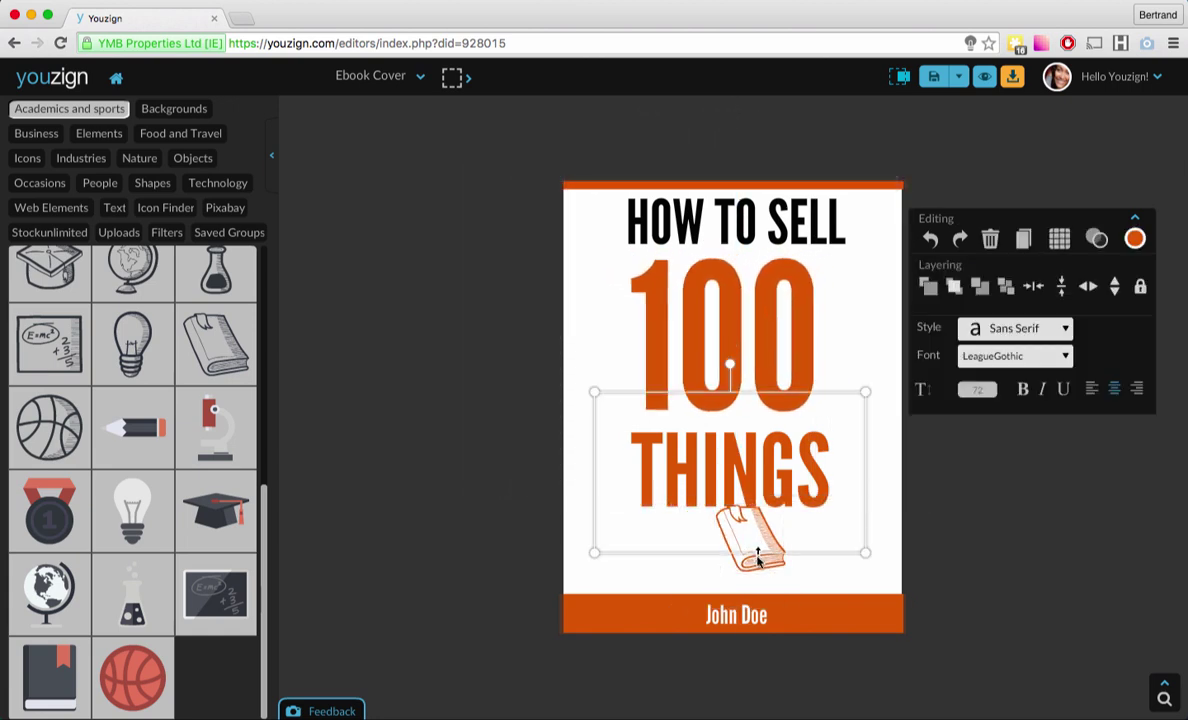
click(755, 562)
mouse_move(752, 563)
mouse_down()
mouse_move(718, 572)
mouse_move(737, 578)
mouse_up()
click(508, 501)
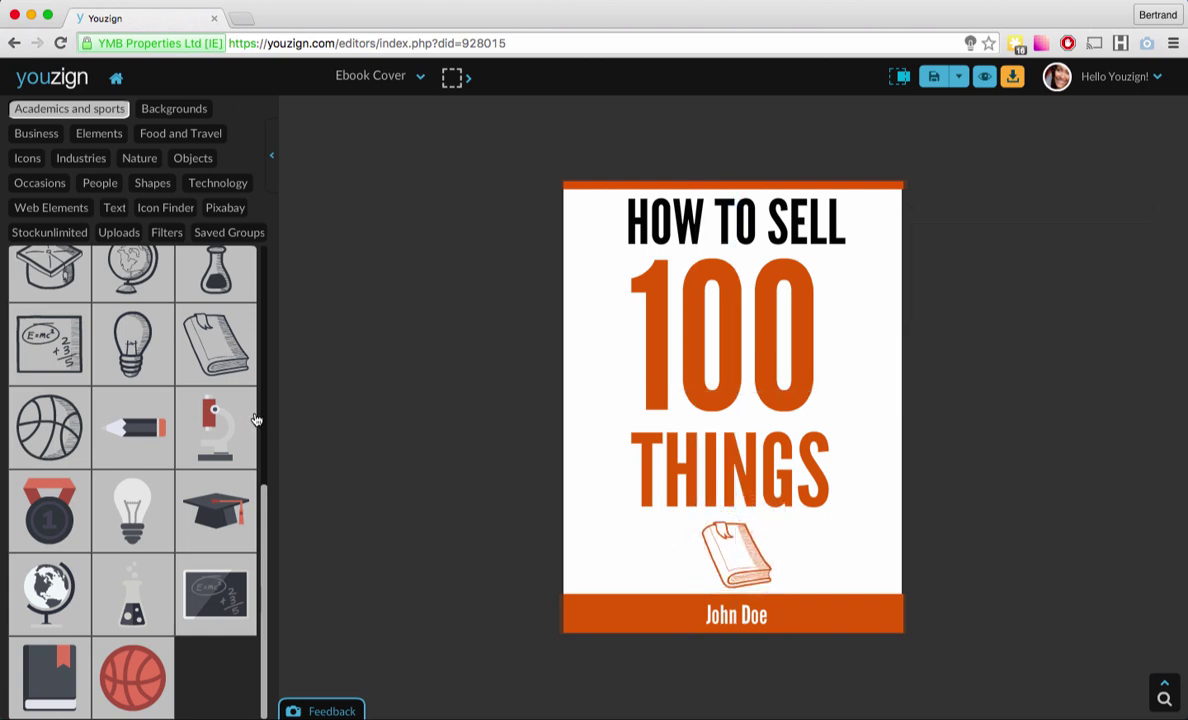
Add the dark cracked-stone background, send it to back, and stretch it over the whole cover.
click(155, 112)
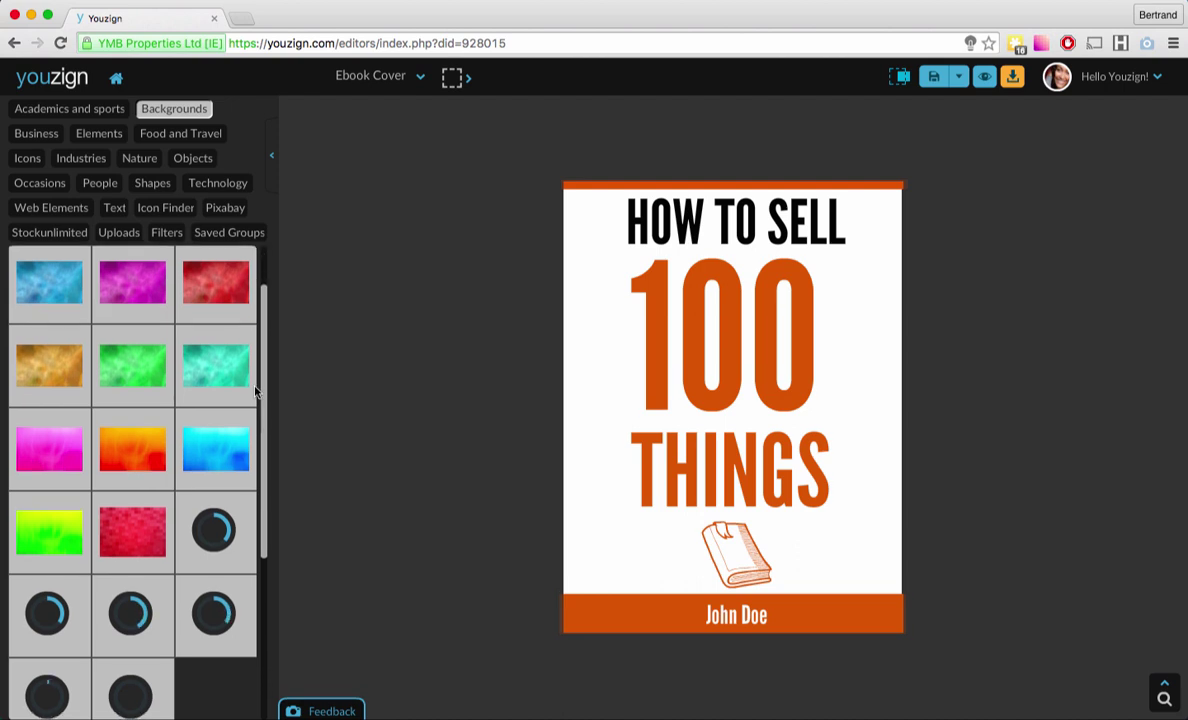
scroll(257, 528, down, 2)
scroll(257, 535, down, 1)
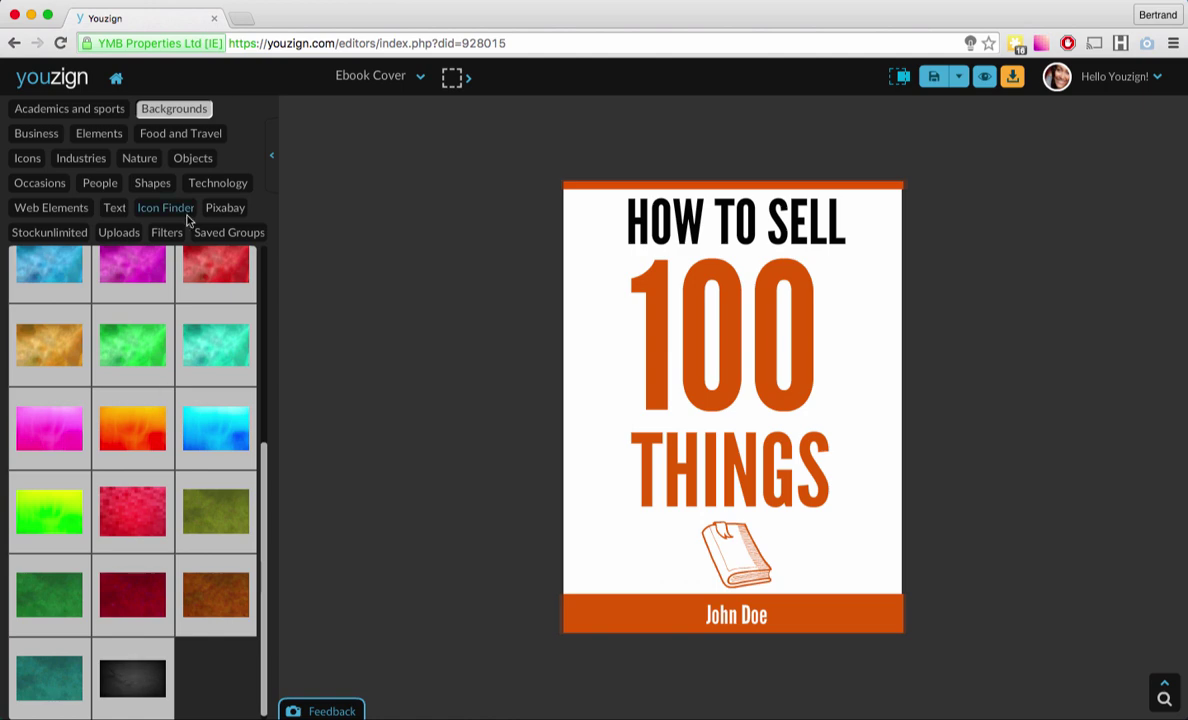
click(127, 660)
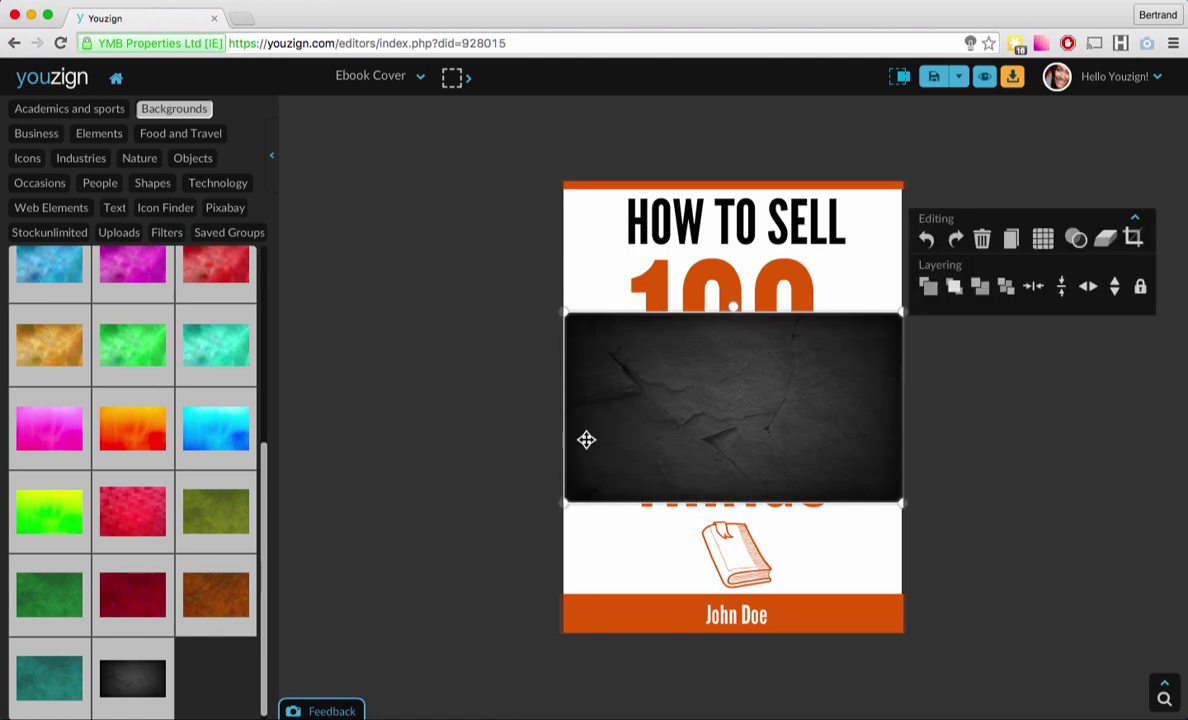
click(1008, 290)
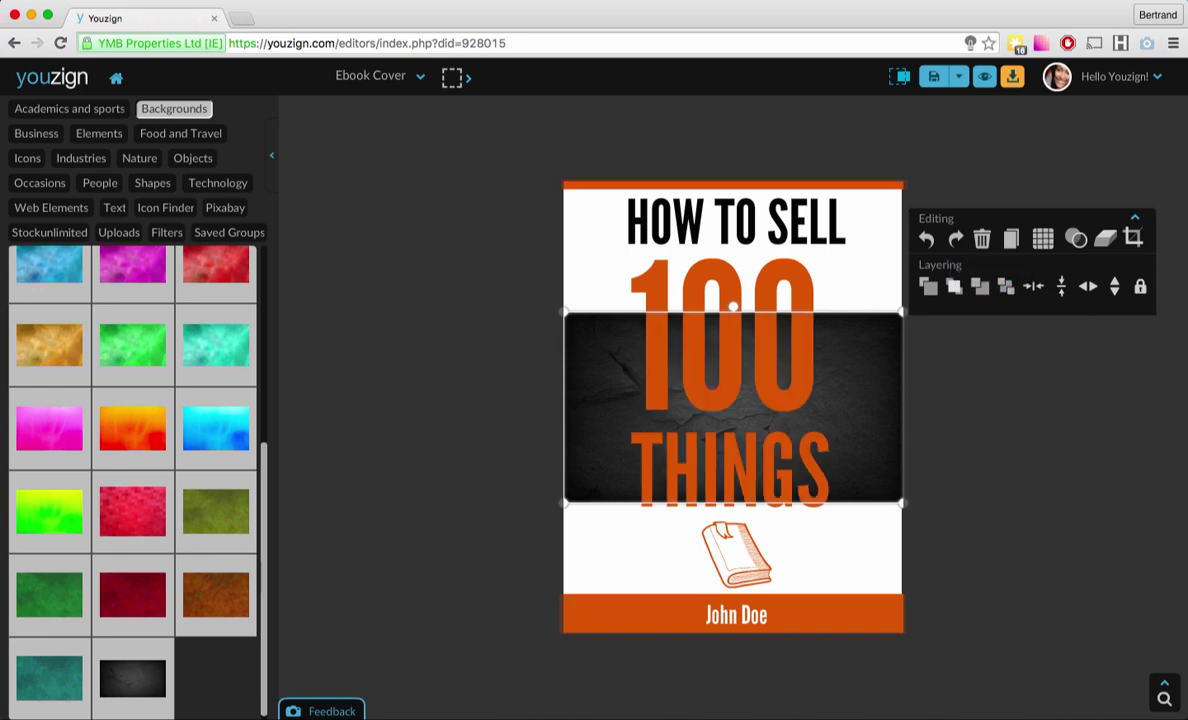
drag(901, 504, 1040, 652)
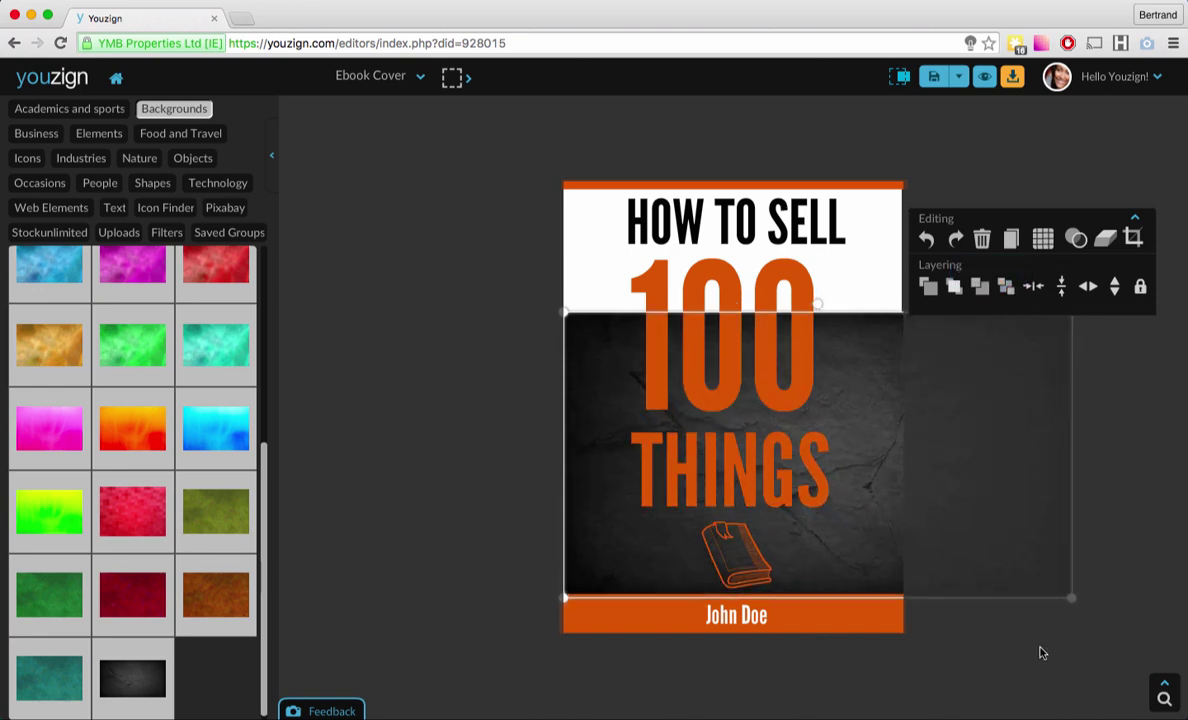
drag(562, 307, 358, 117)
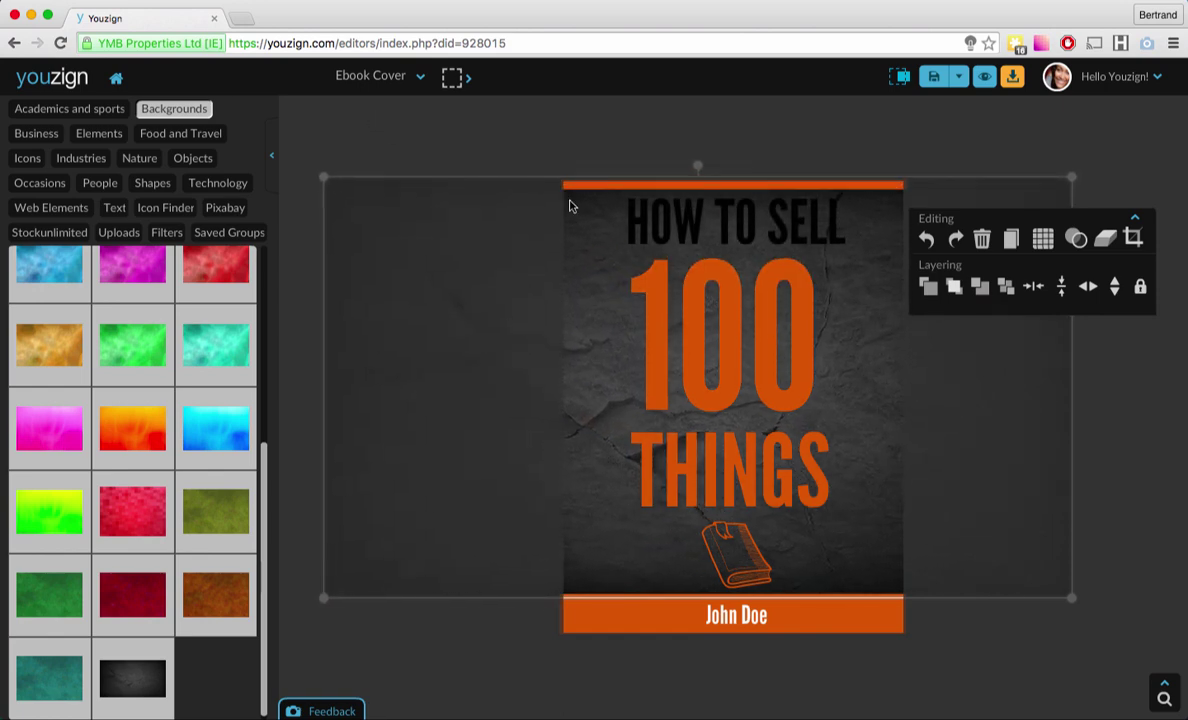
Recolour the HOW TO SELL title to white.
click(700, 215)
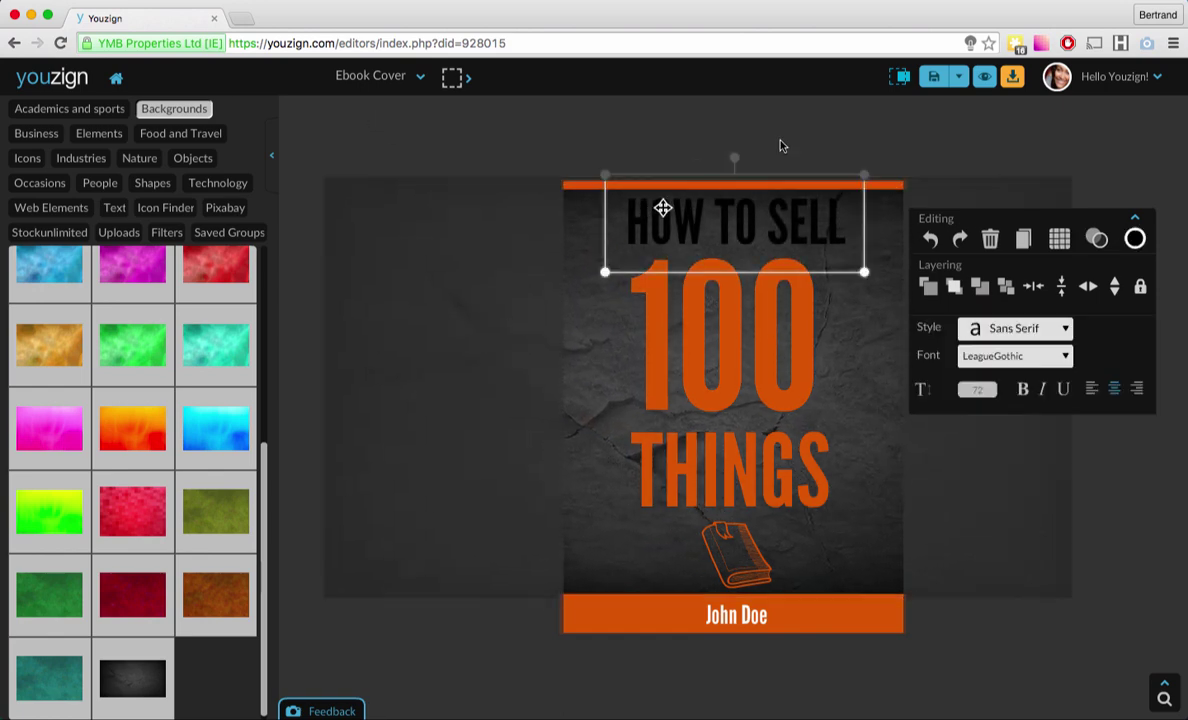
click(1135, 238)
click(981, 265)
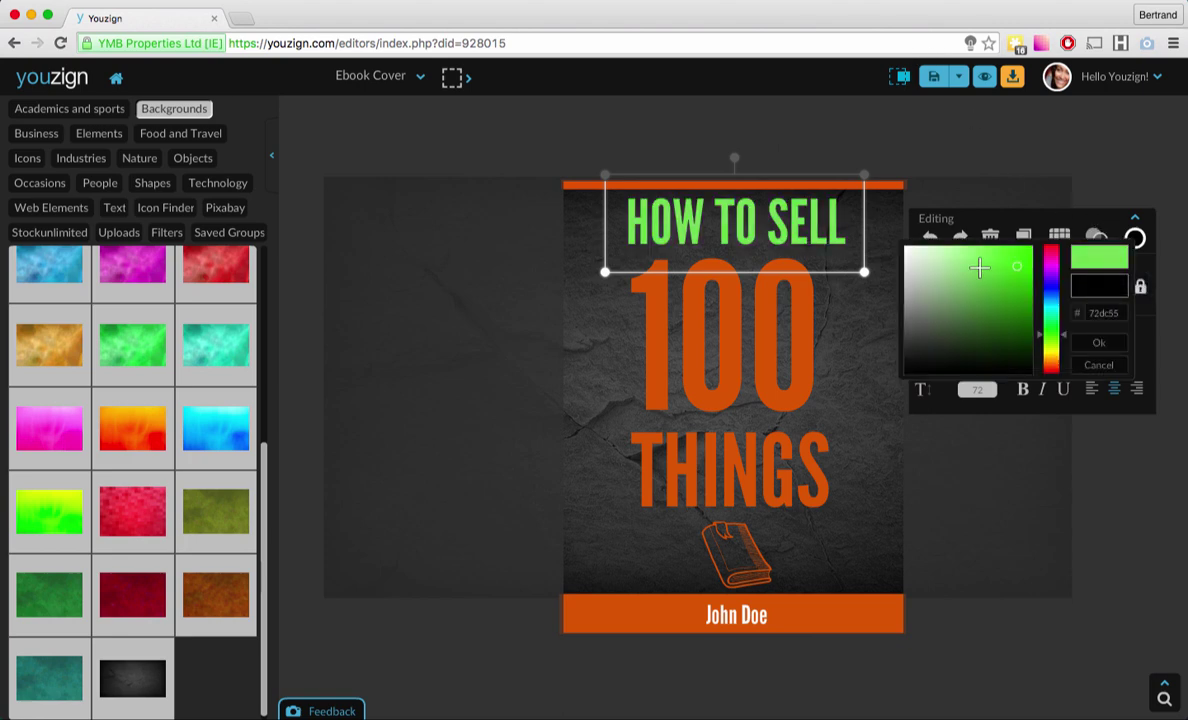
drag(981, 265, 910, 257)
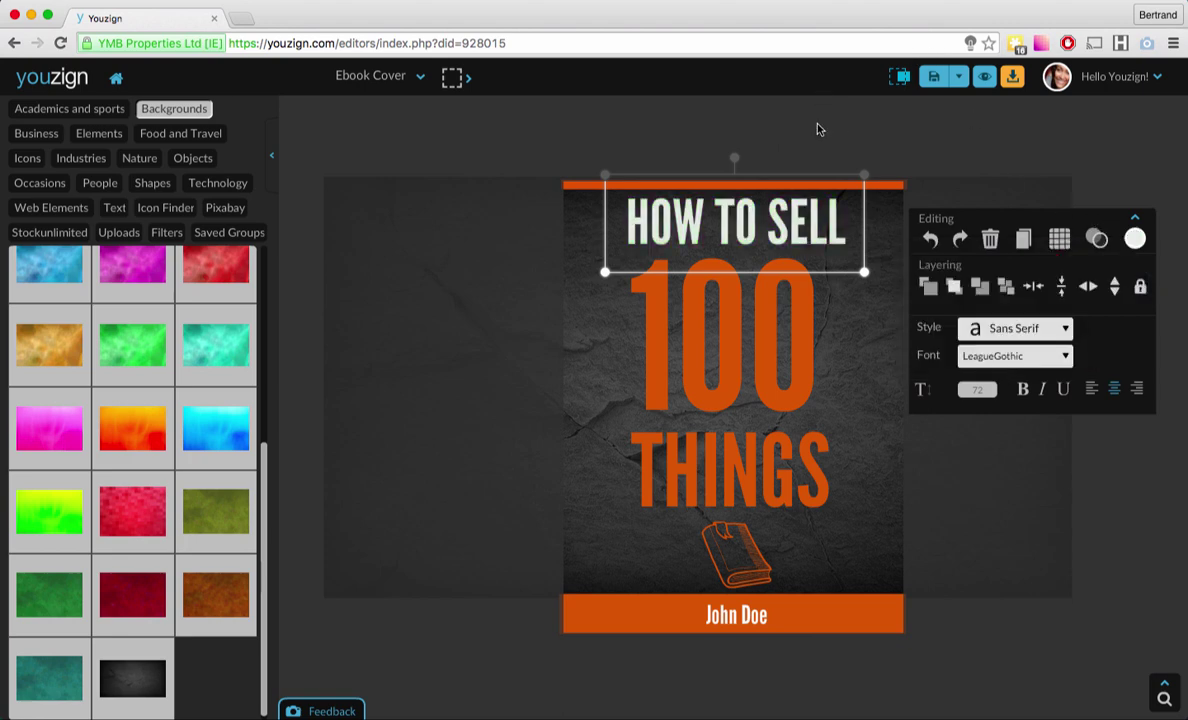
click(819, 148)
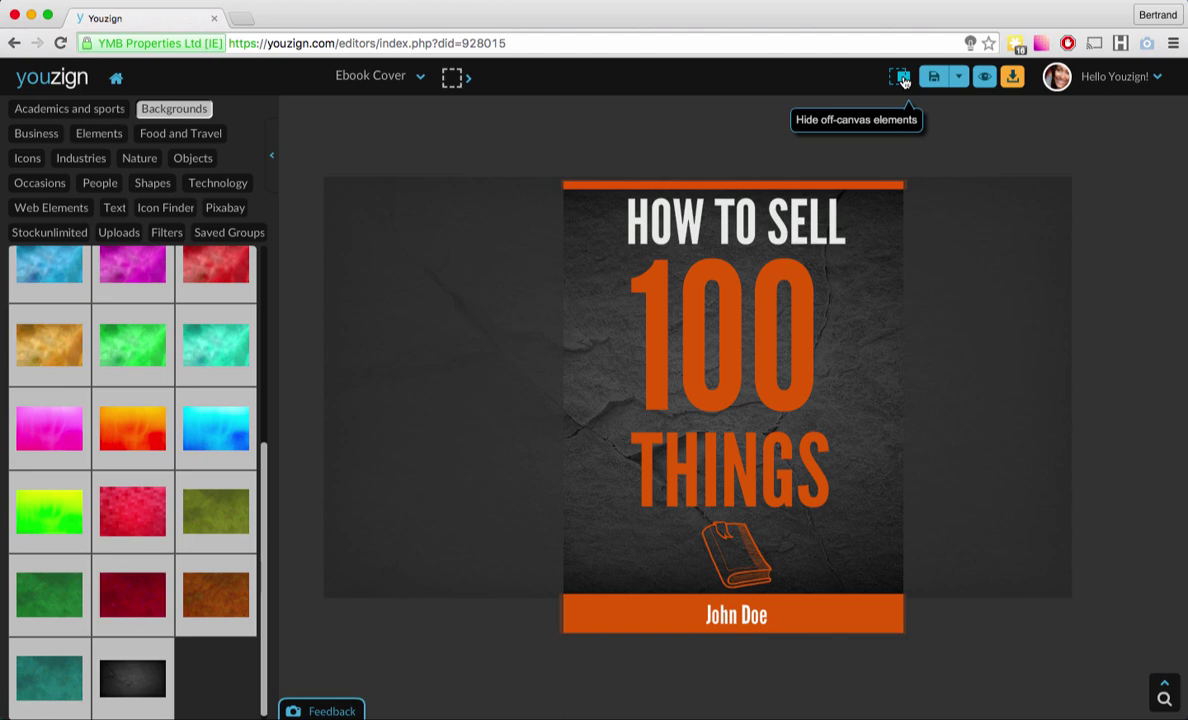
Hide off-canvas elements, check the cover in Image Preview, then show the Business graphics.
click(902, 78)
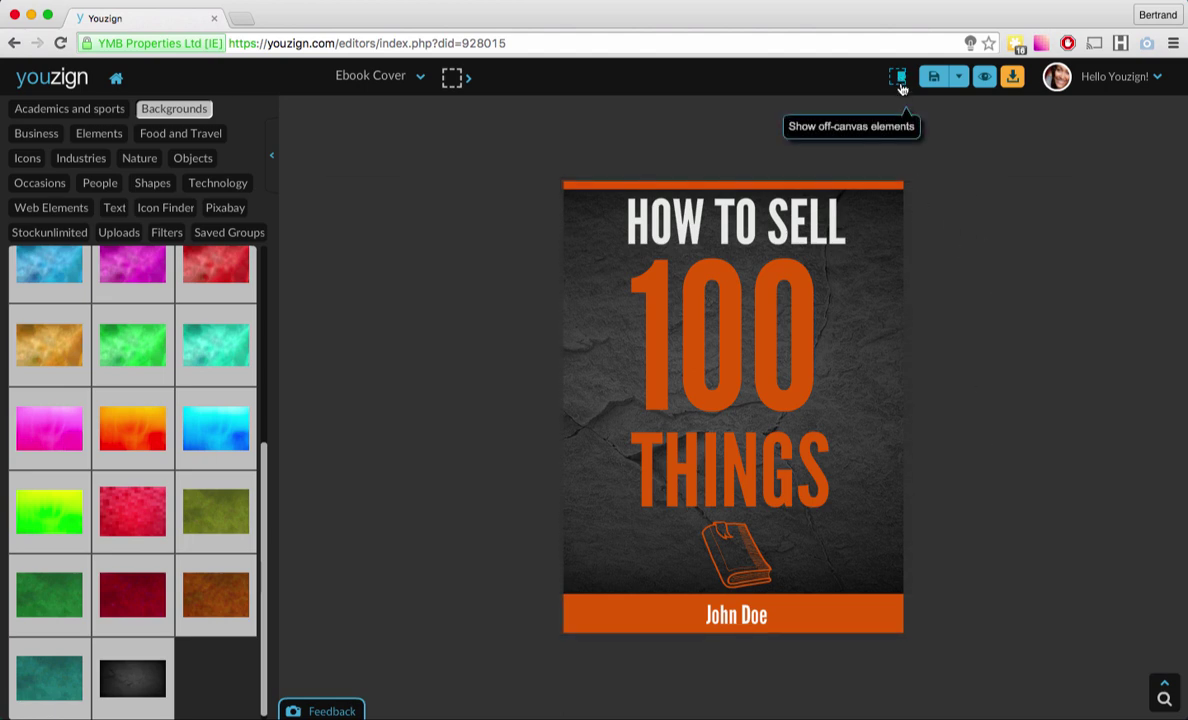
click(902, 78)
click(902, 79)
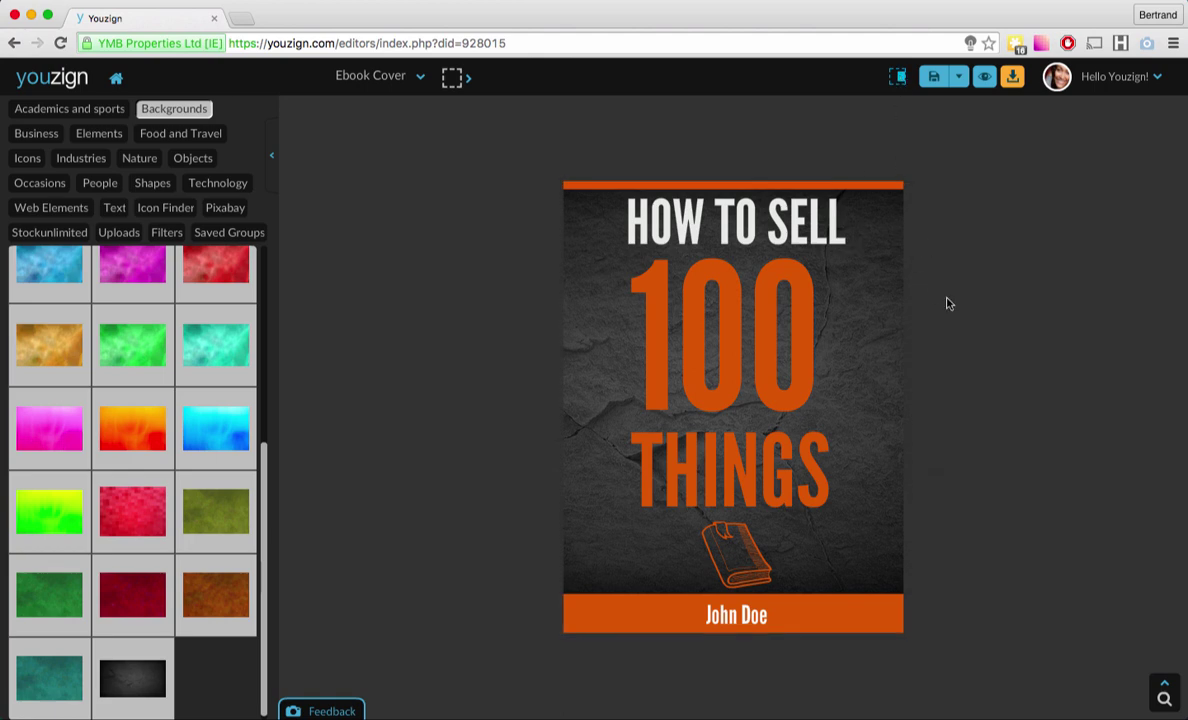
click(984, 77)
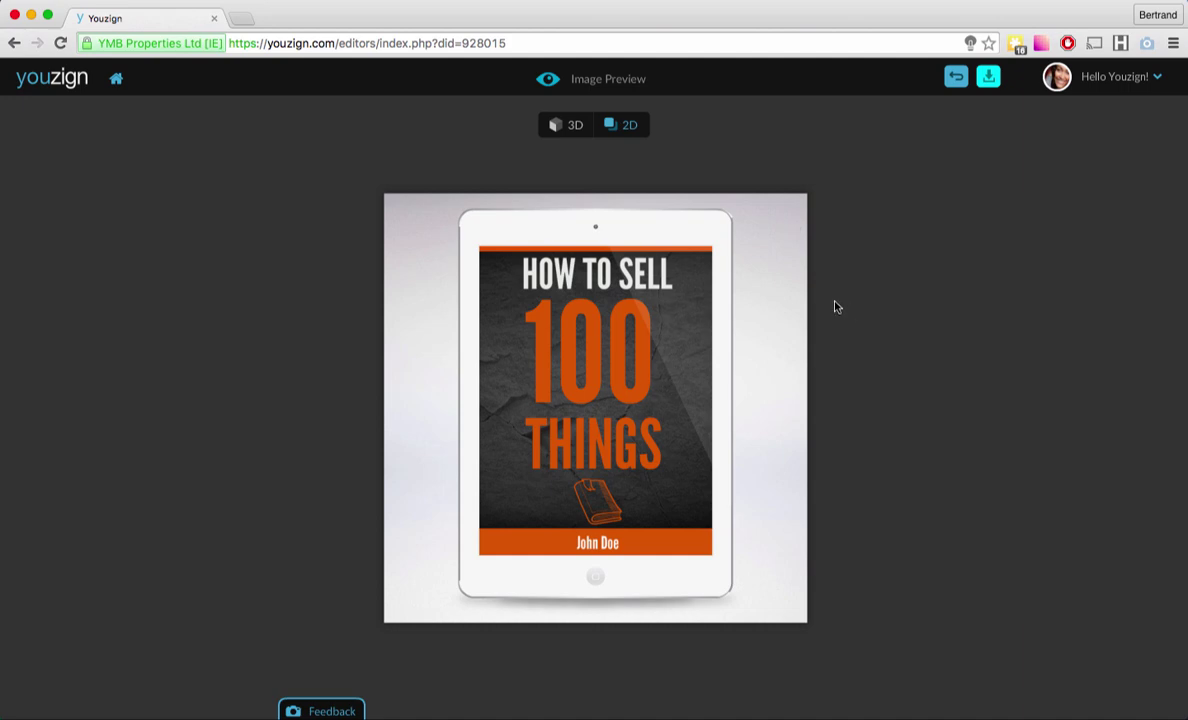
click(955, 77)
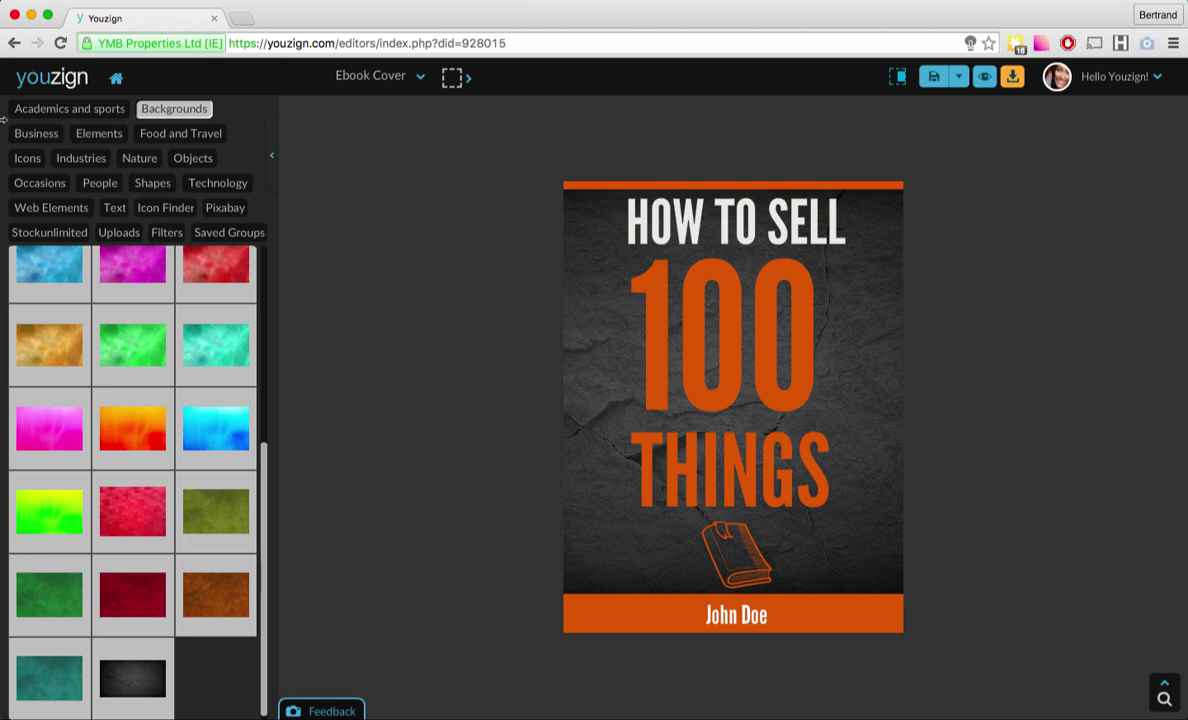
click(21, 137)
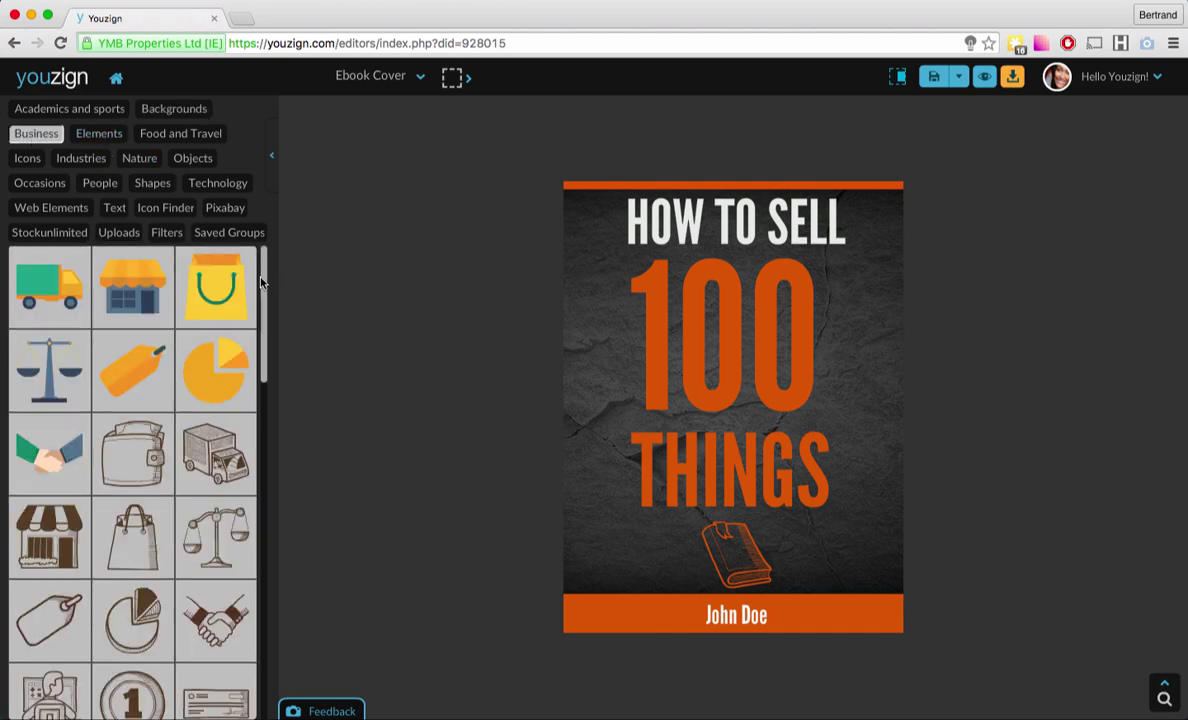
Browse to the Icons category and add the Twitter bird icon to the cover.
mouse_move(267, 329)
mouse_down()
mouse_move(265, 705)
mouse_move(265, 310)
mouse_up()
click(115, 141)
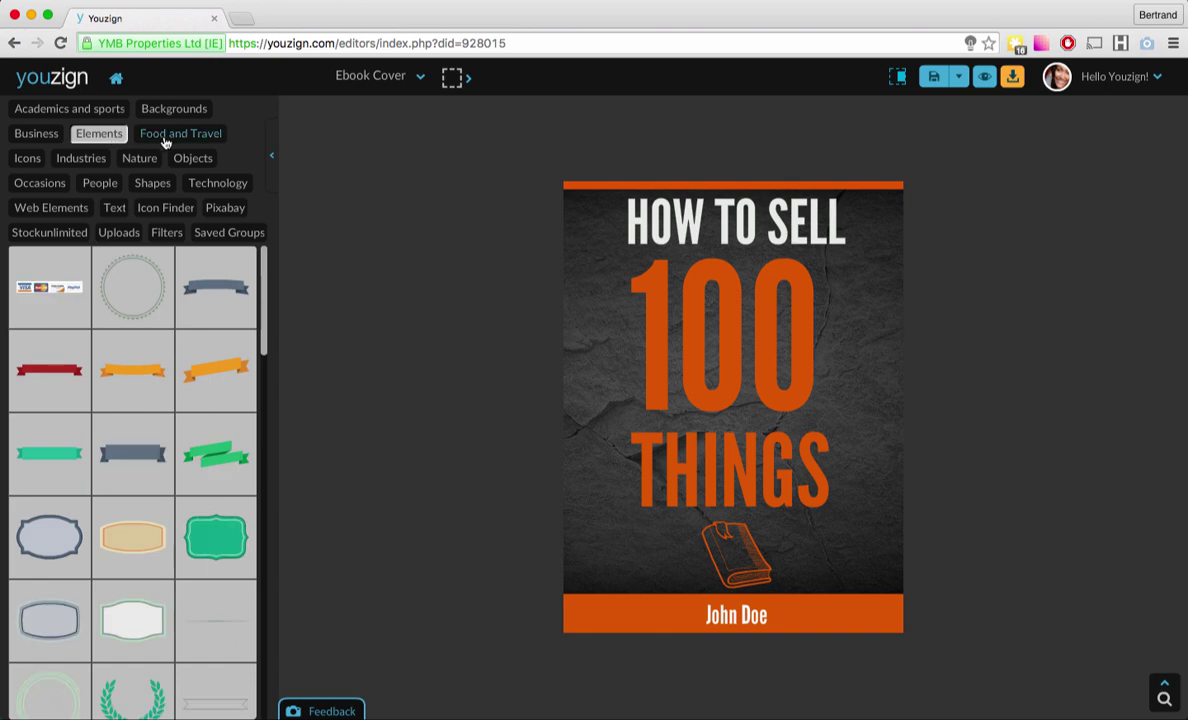
click(166, 140)
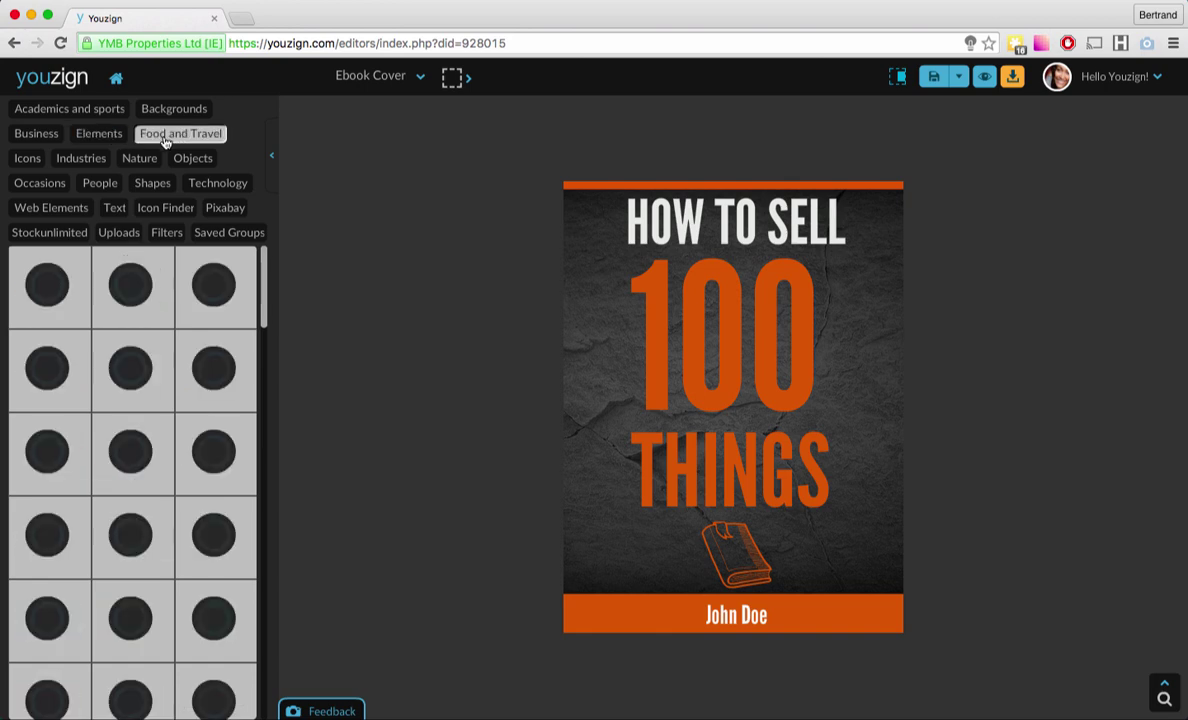
click(28, 160)
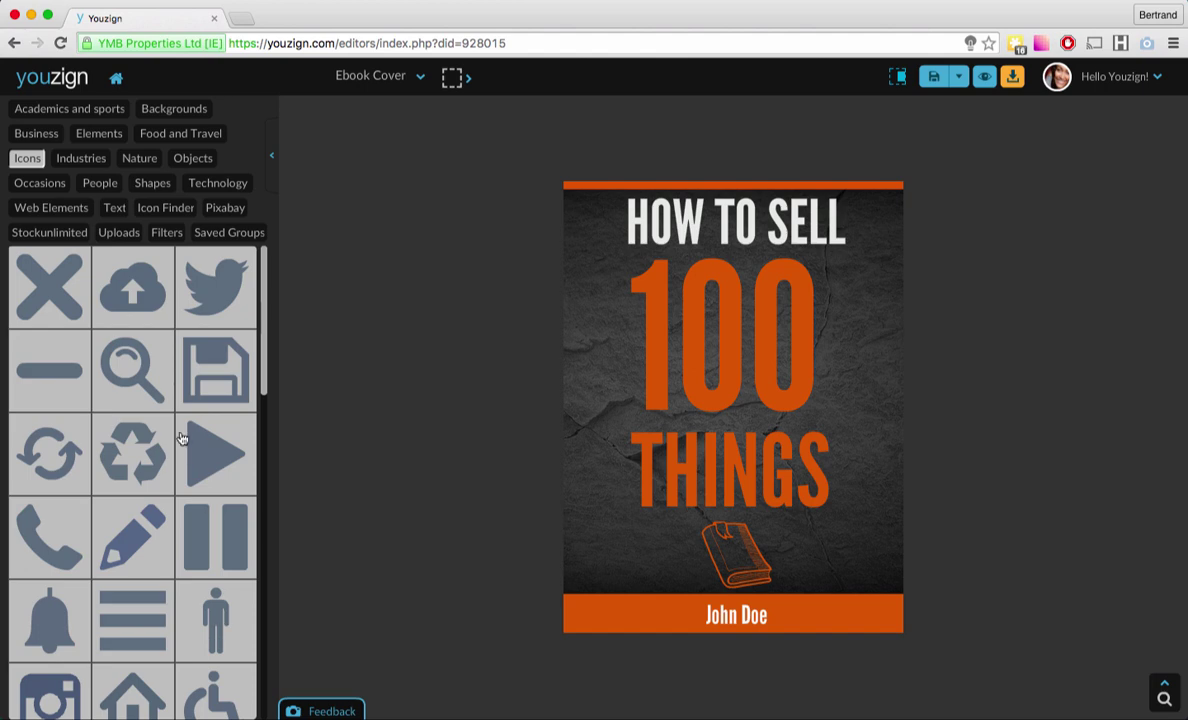
click(211, 305)
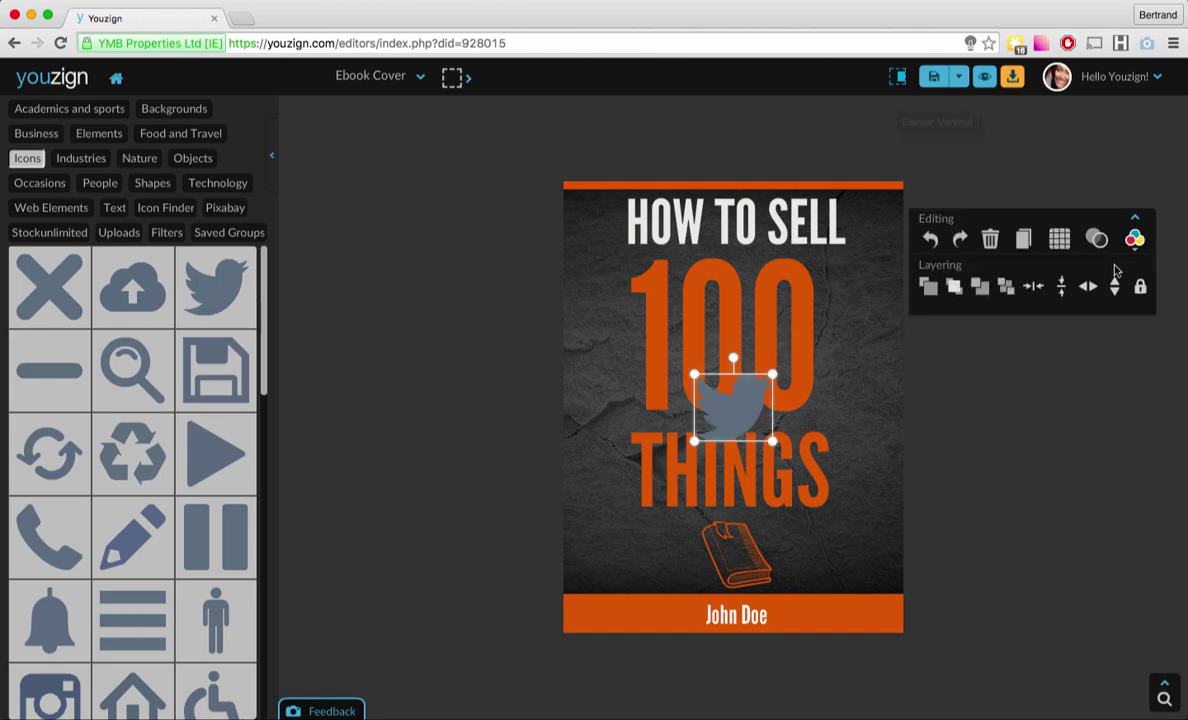
Colour the bird with the orange sampled from 100 and place it at lower right beside the book.
click(1134, 240)
click(1104, 273)
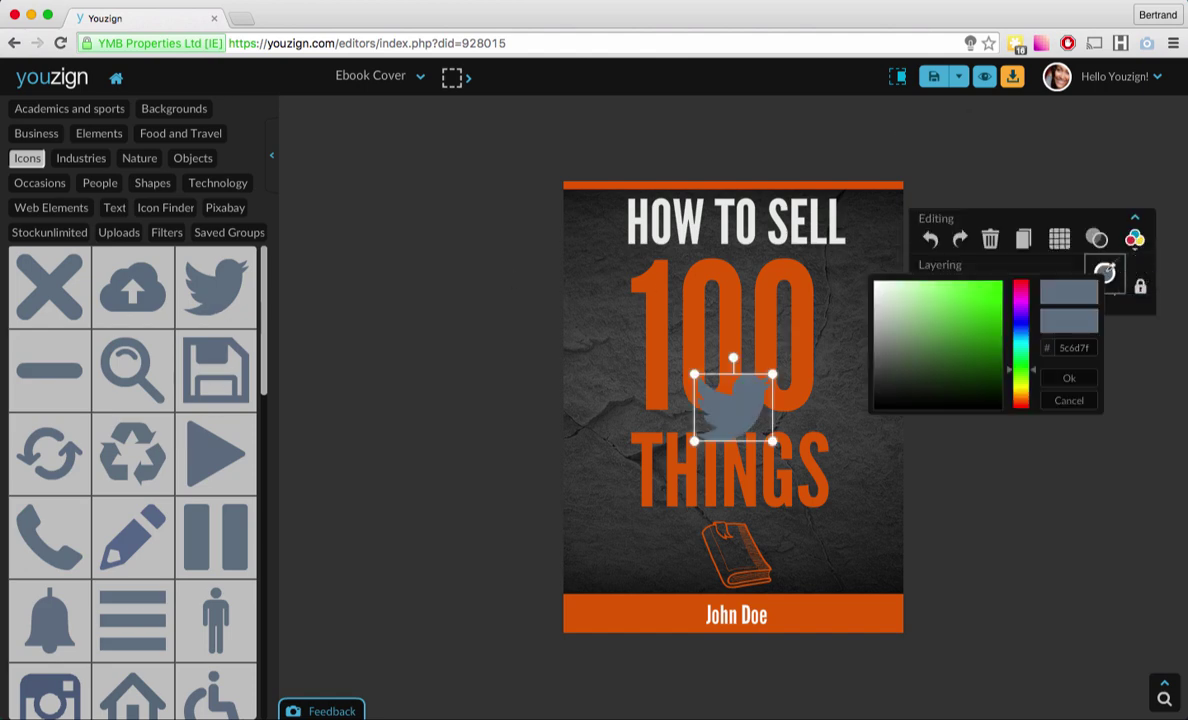
click(803, 281)
click(800, 290)
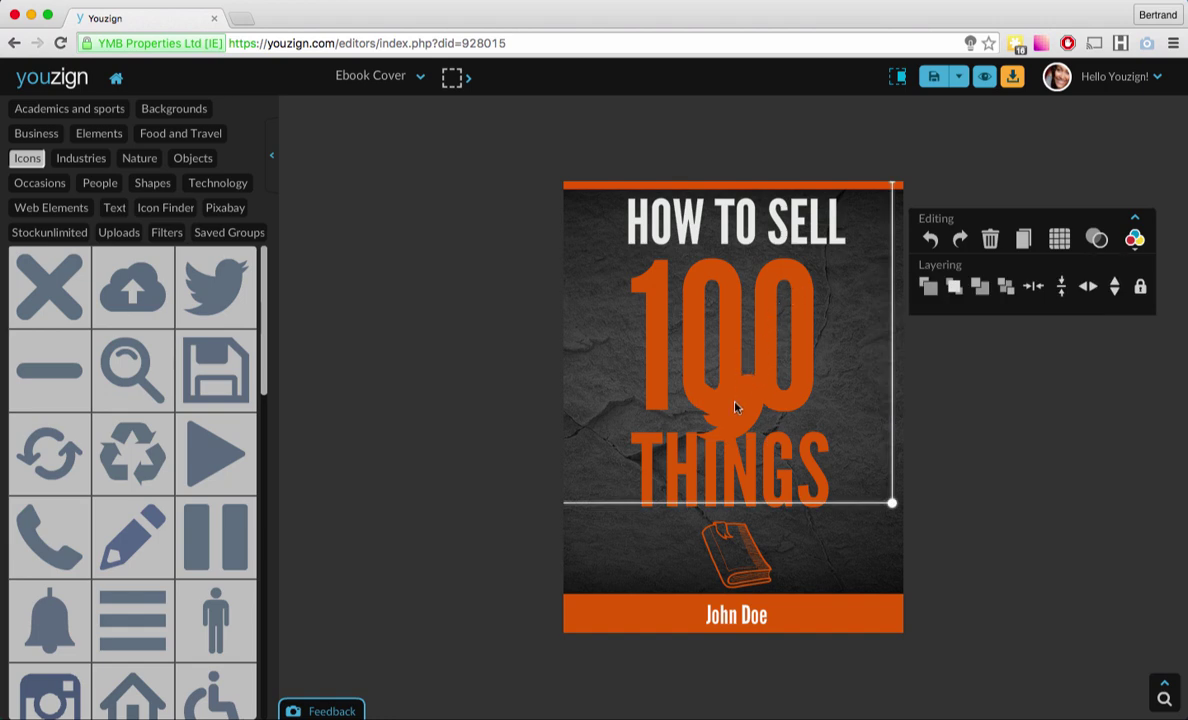
drag(733, 397, 853, 549)
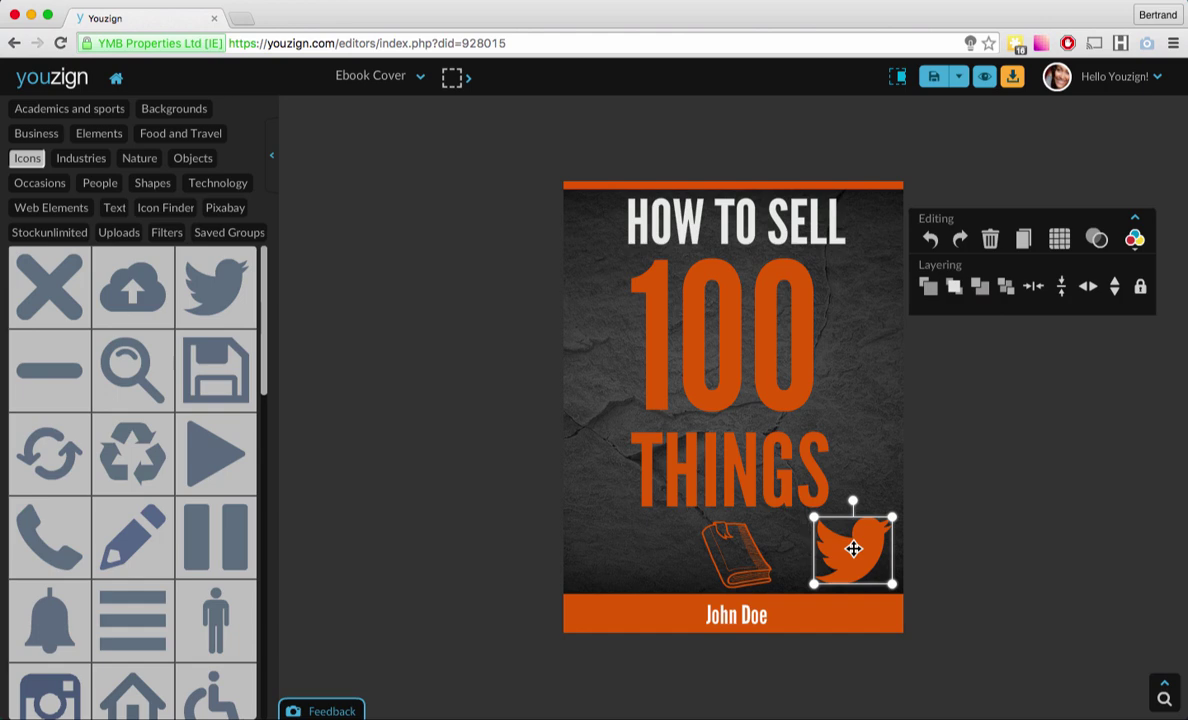
click(86, 160)
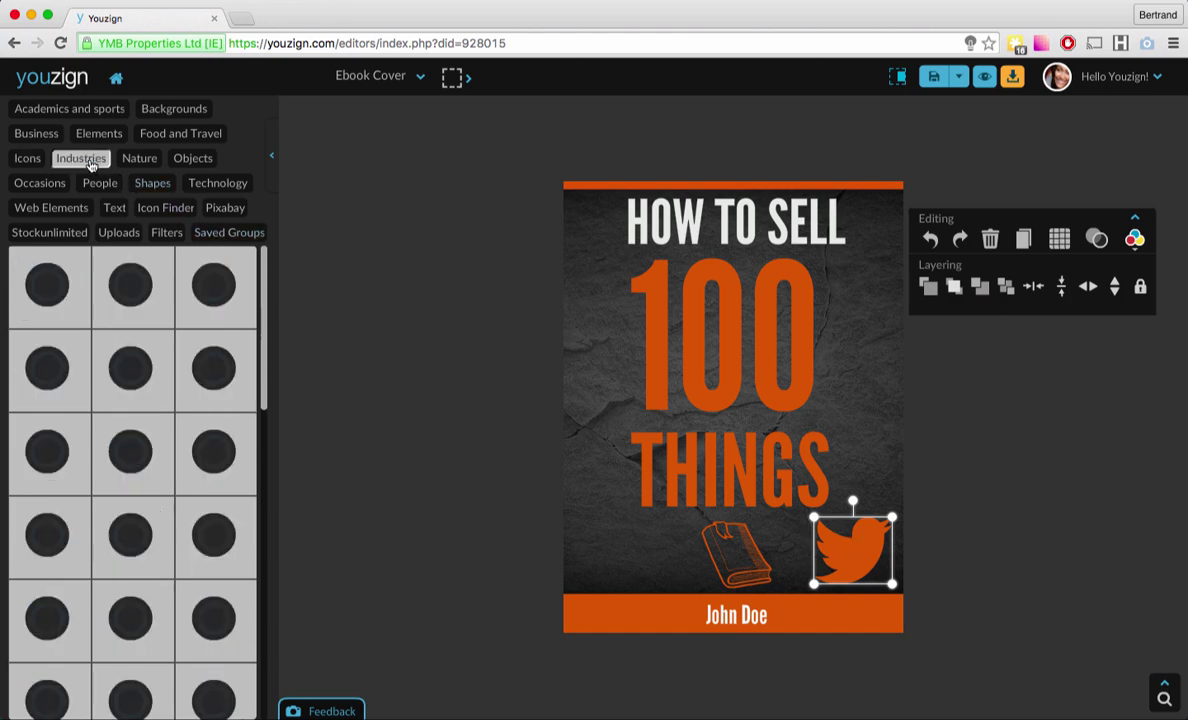
Browse Nature, Objects, Occasions and People collections to Shapes, and try moving the orange bottom bar.
click(140, 162)
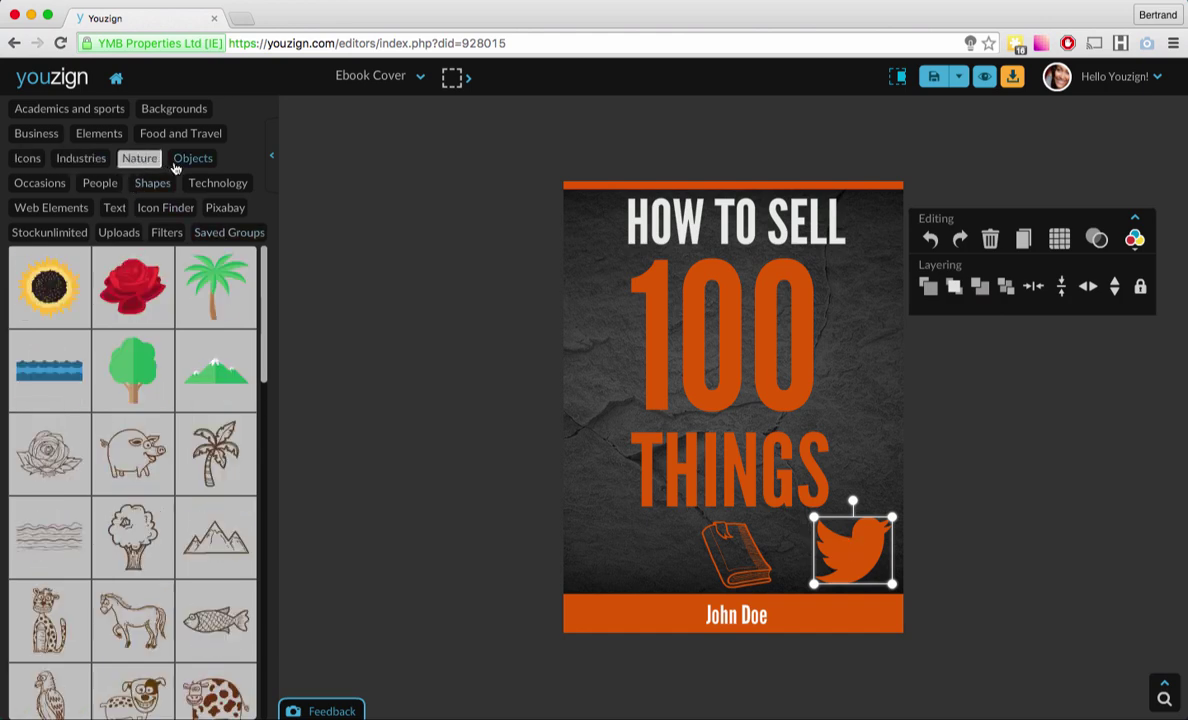
click(182, 161)
click(46, 188)
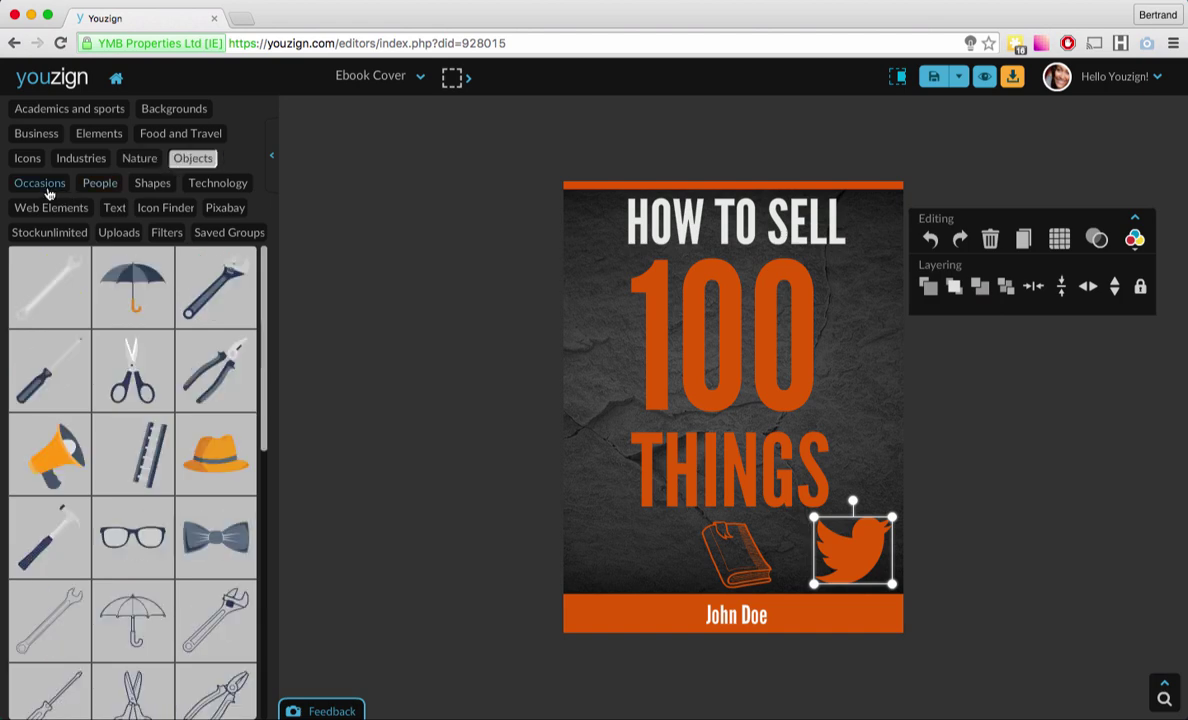
click(99, 187)
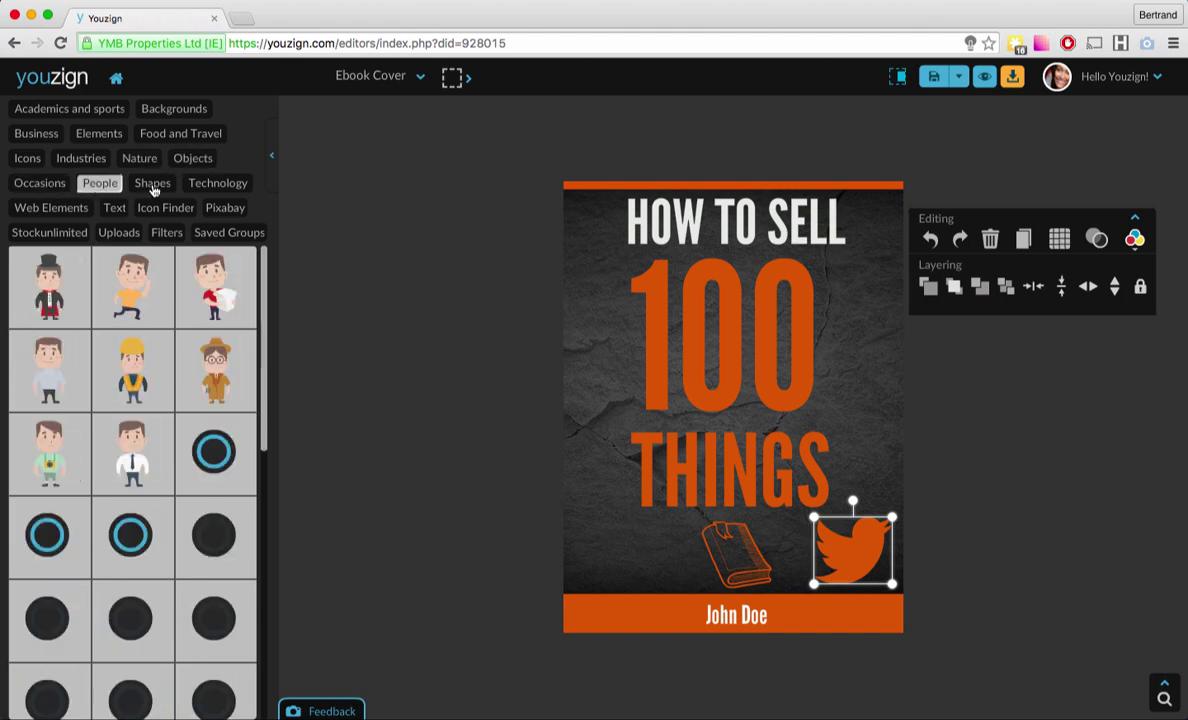
click(153, 188)
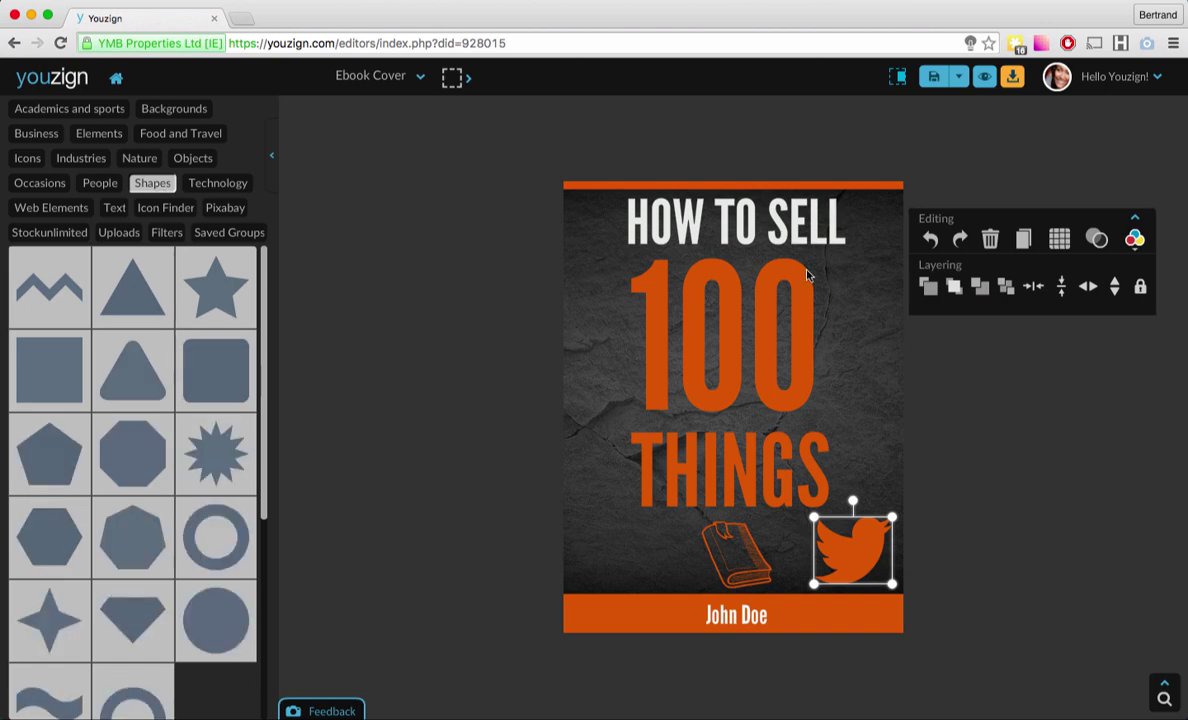
click(640, 604)
mouse_move(620, 610)
mouse_down()
mouse_move(618, 536)
mouse_move(620, 608)
mouse_up()
Add a square, stretch it into a bar under the title, colour it orange from 100, then delete it.
click(42, 366)
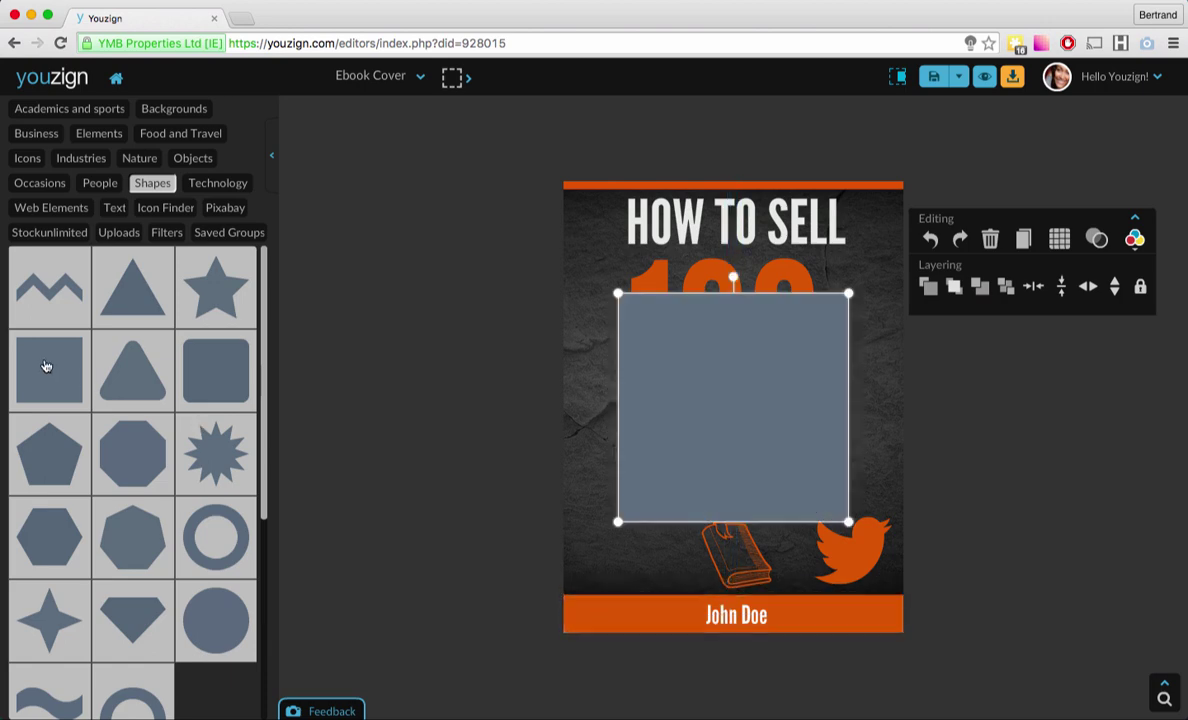
drag(634, 374, 632, 404)
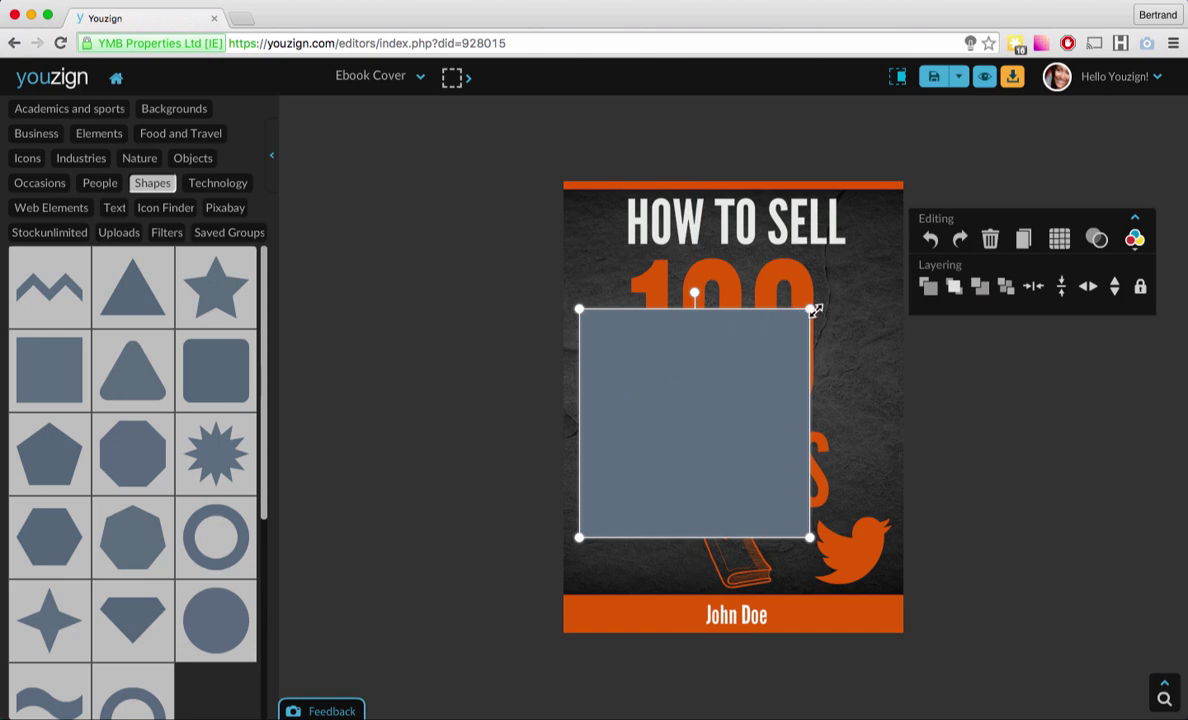
drag(815, 311, 886, 505)
click(847, 518)
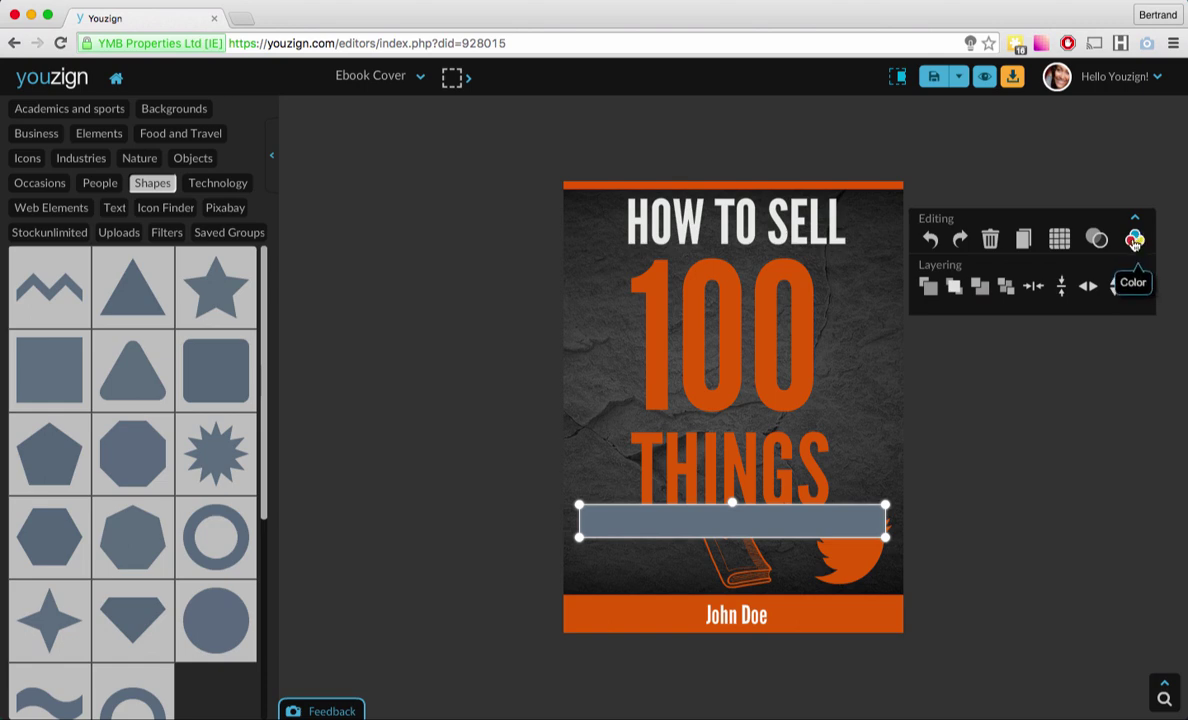
click(1135, 243)
click(1103, 273)
click(808, 268)
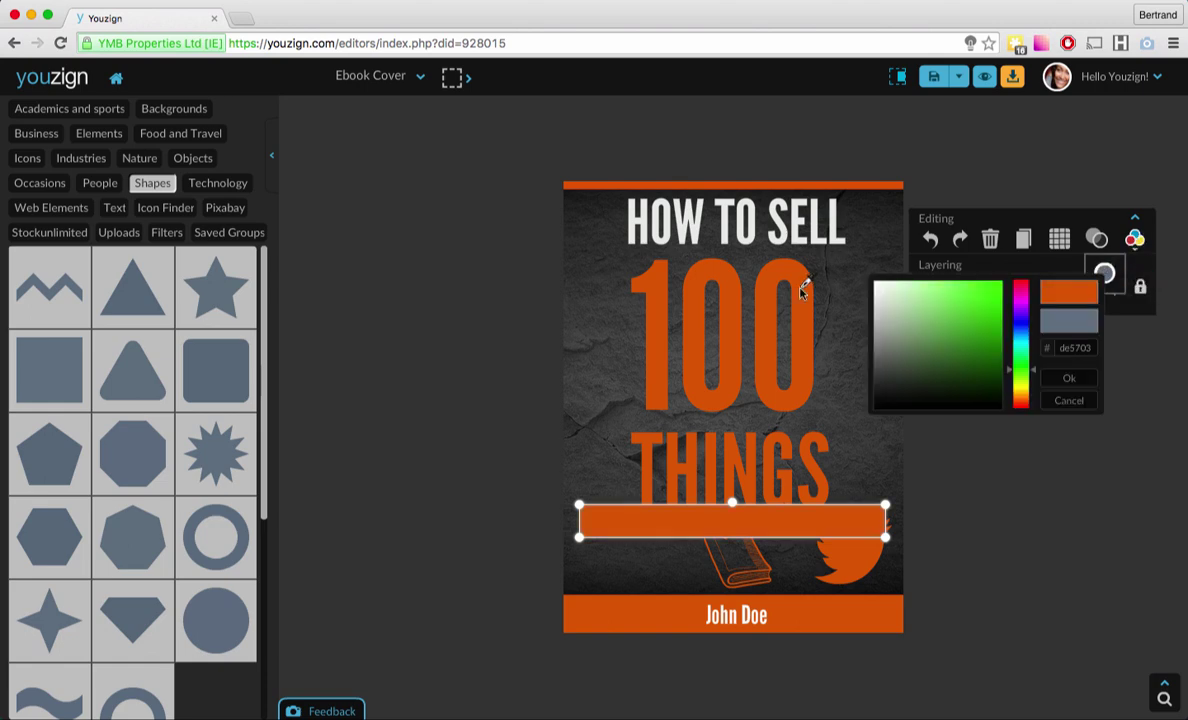
click(801, 290)
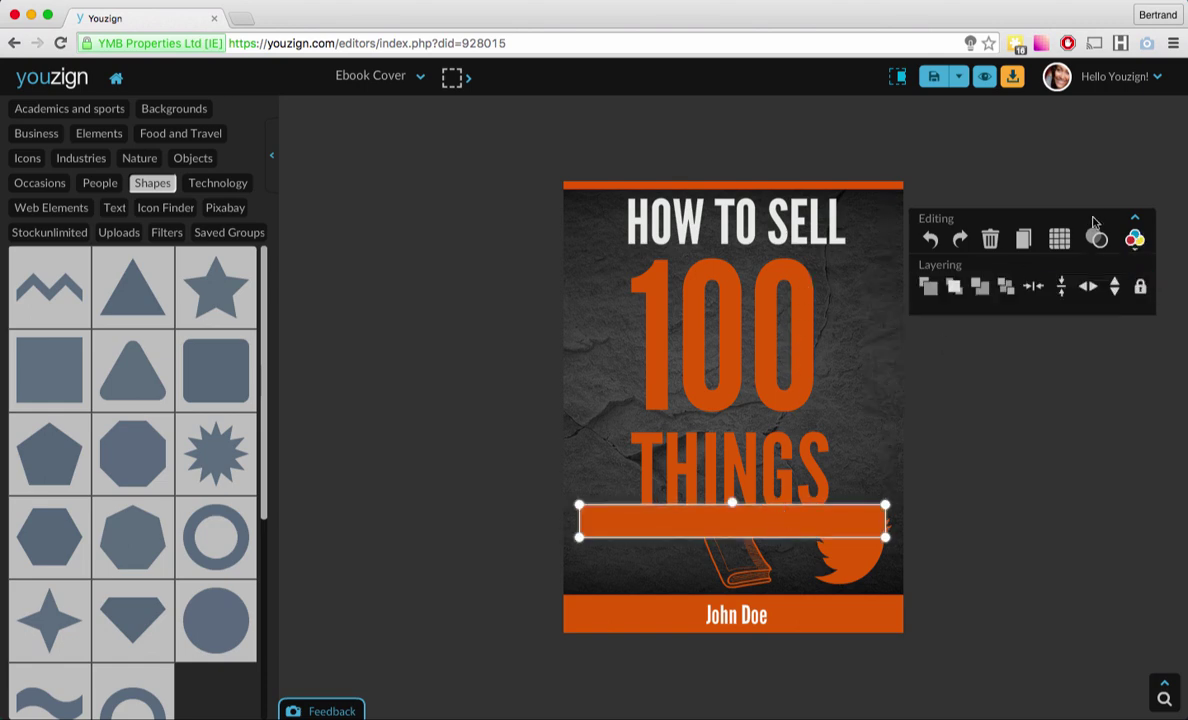
click(990, 240)
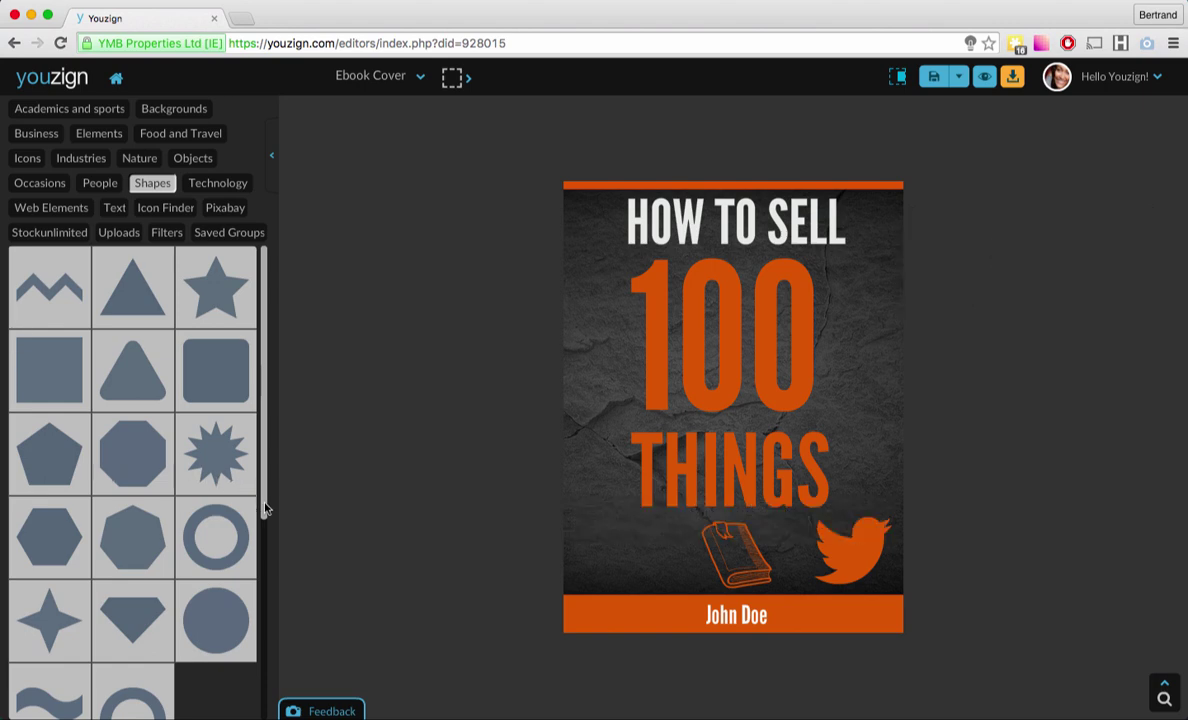
Open the Technology collection, add an iMac monitor image, then delete it.
mouse_move(263, 500)
mouse_down()
mouse_move(273, 676)
mouse_move(257, 503)
mouse_up()
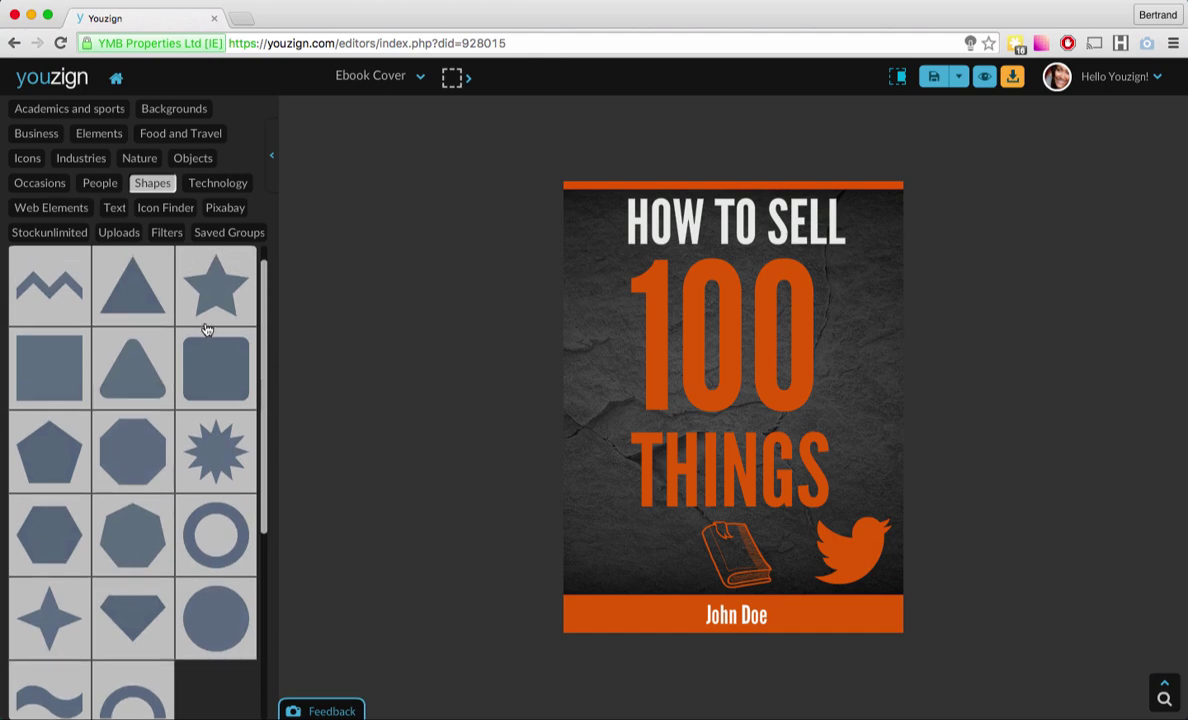
click(203, 186)
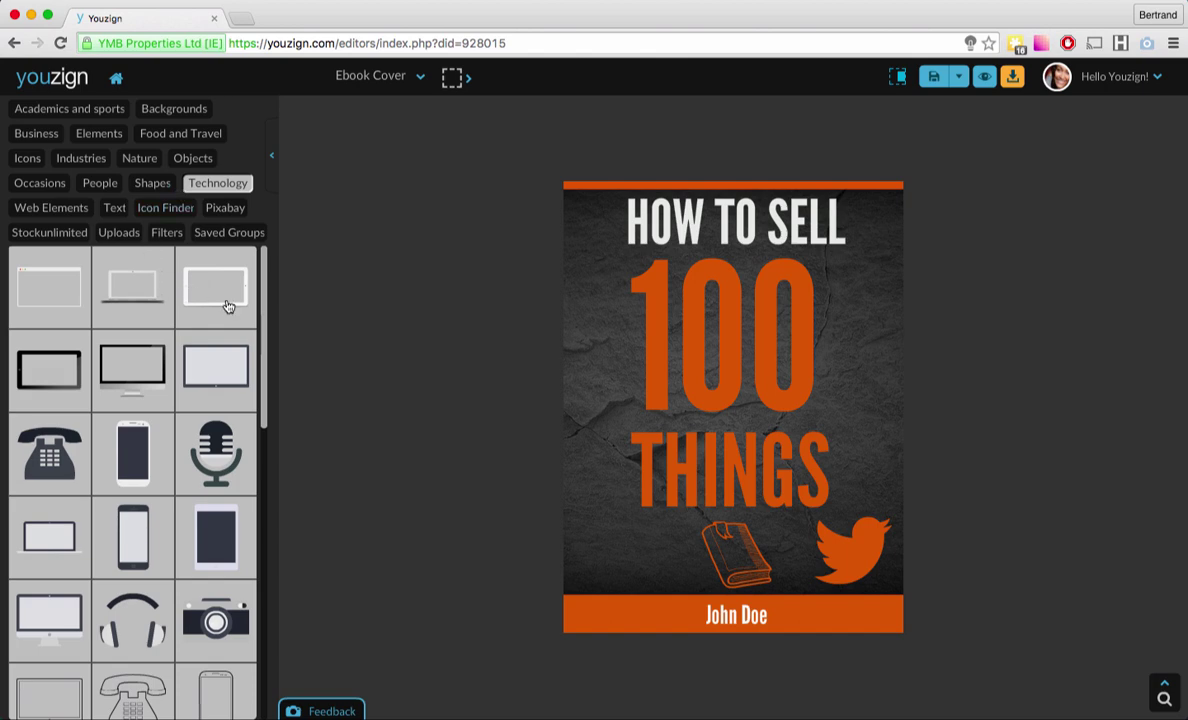
click(125, 380)
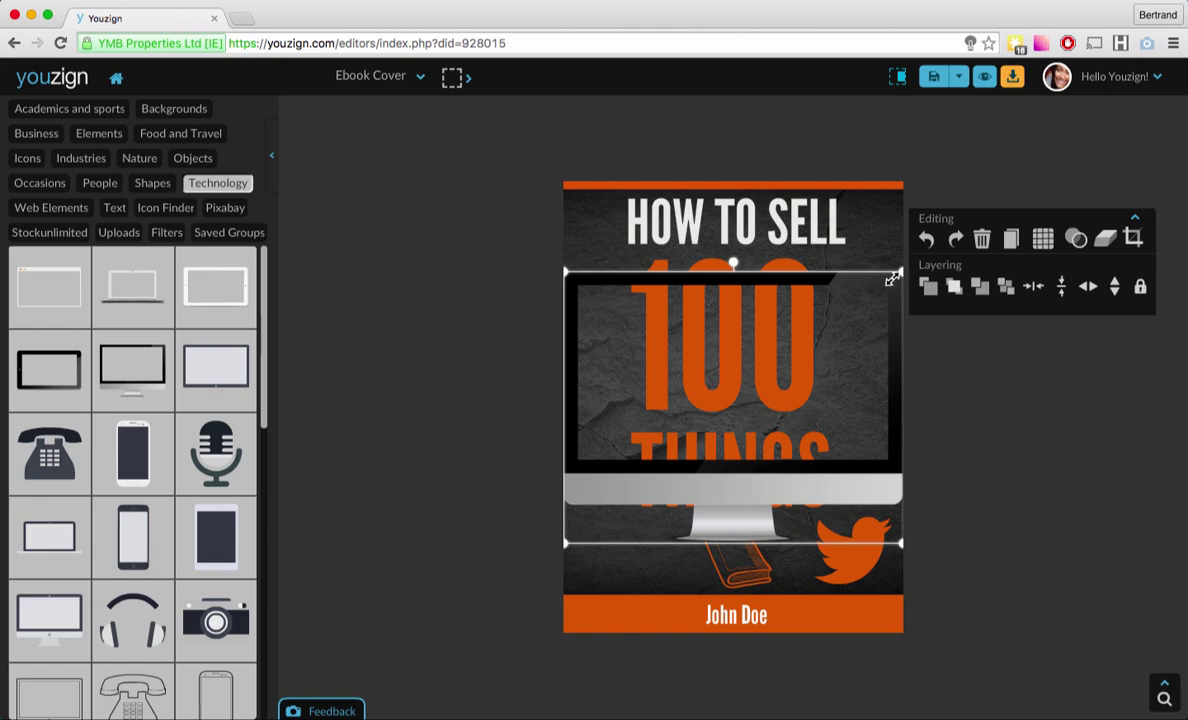
click(983, 240)
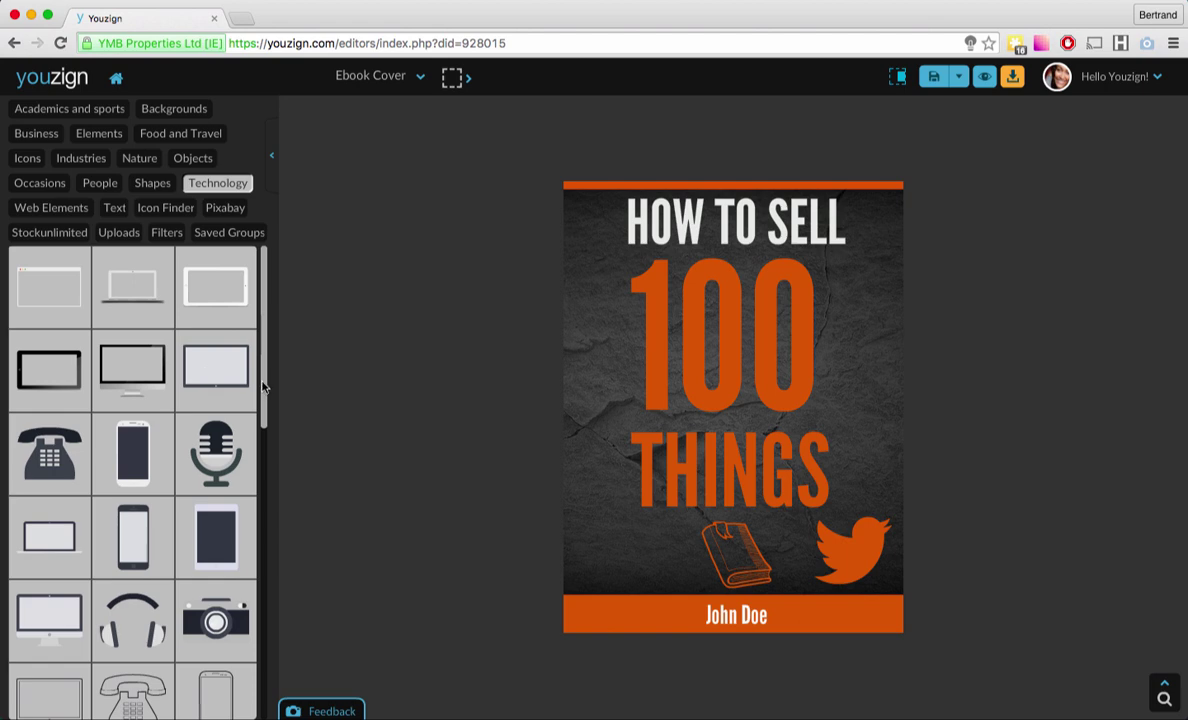
Try and remove laptop and tablet images, then show Web Elements and the Text style presets.
right_click(241, 352)
click(192, 359)
click(125, 293)
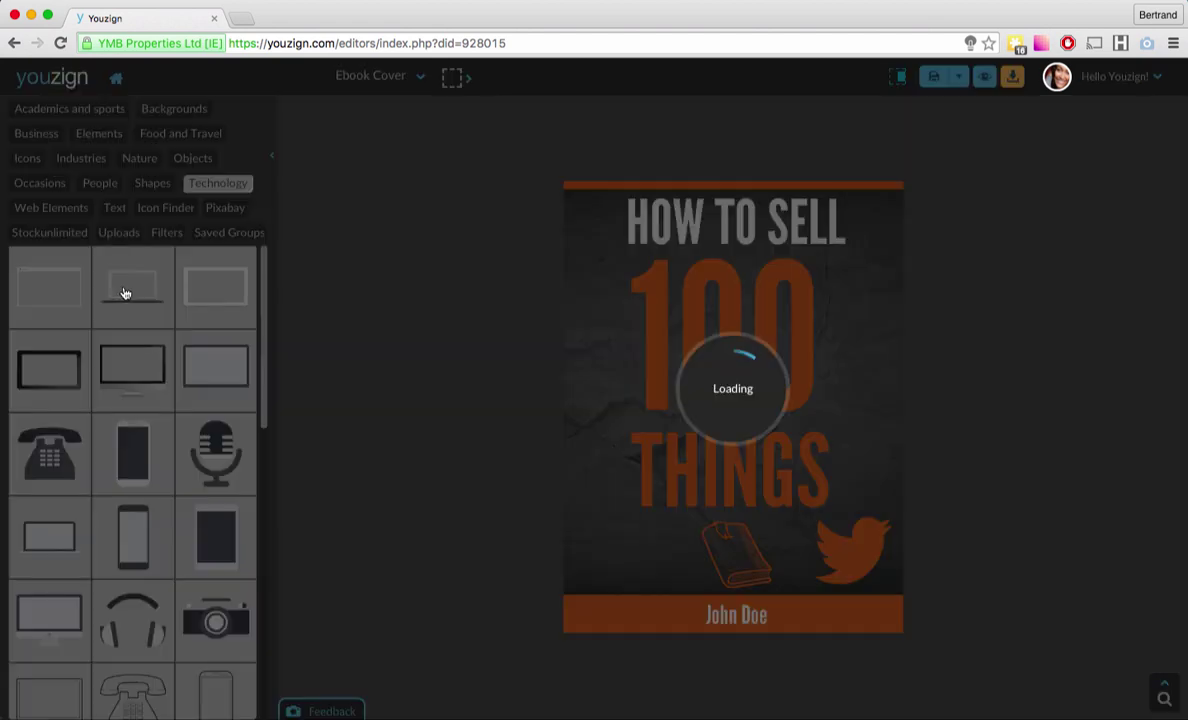
click(983, 243)
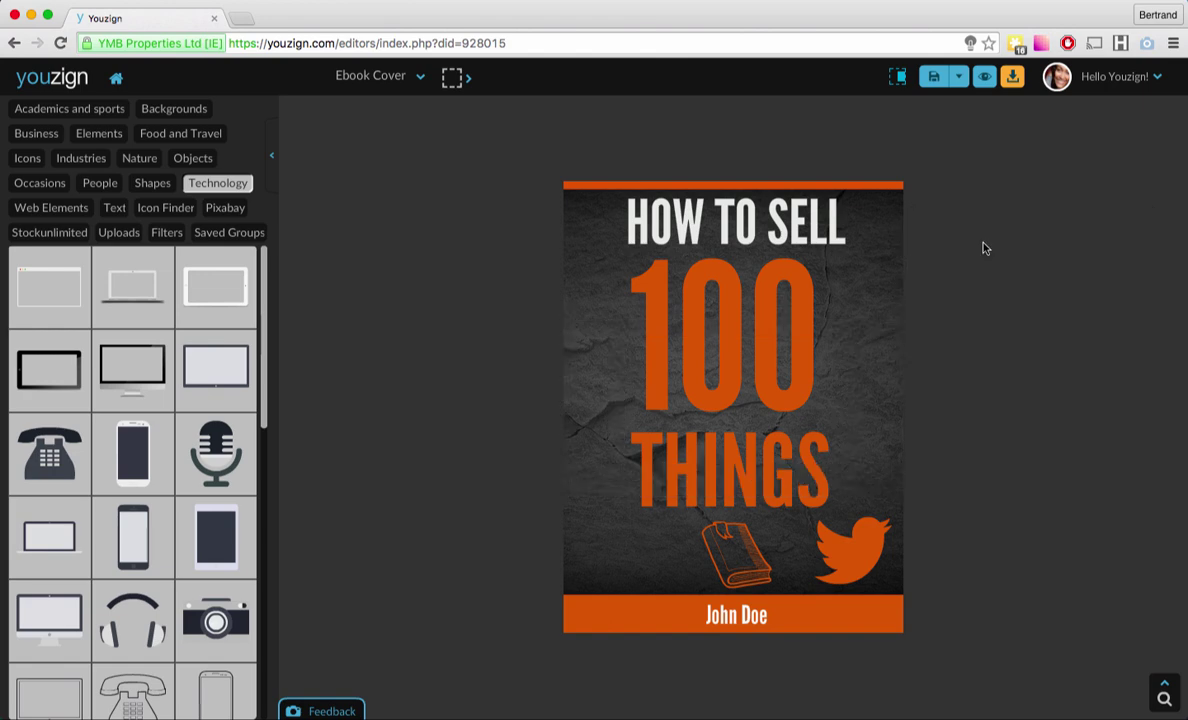
click(221, 302)
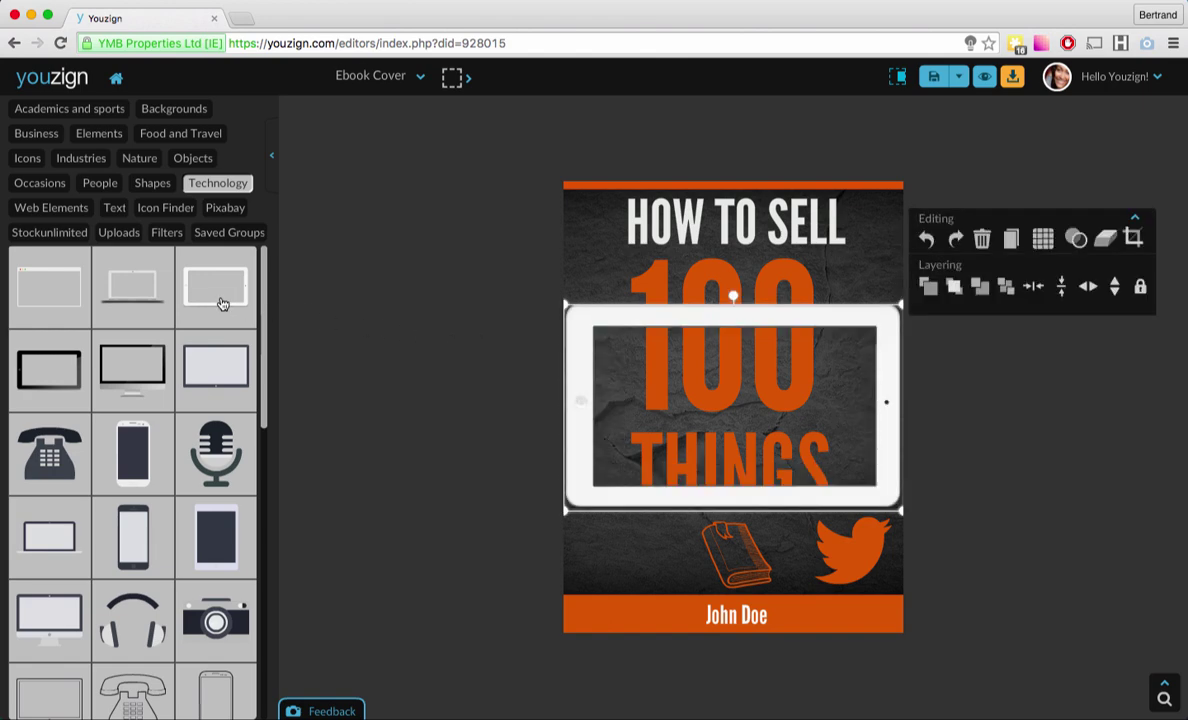
click(983, 243)
click(77, 208)
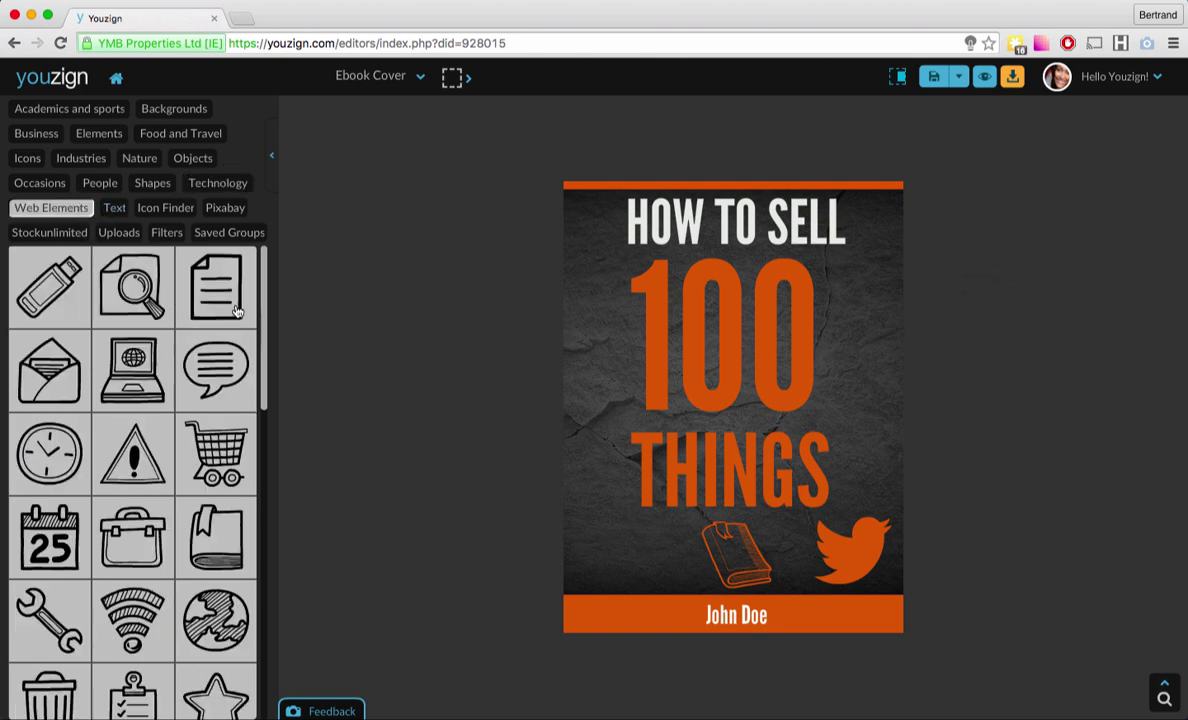
click(122, 212)
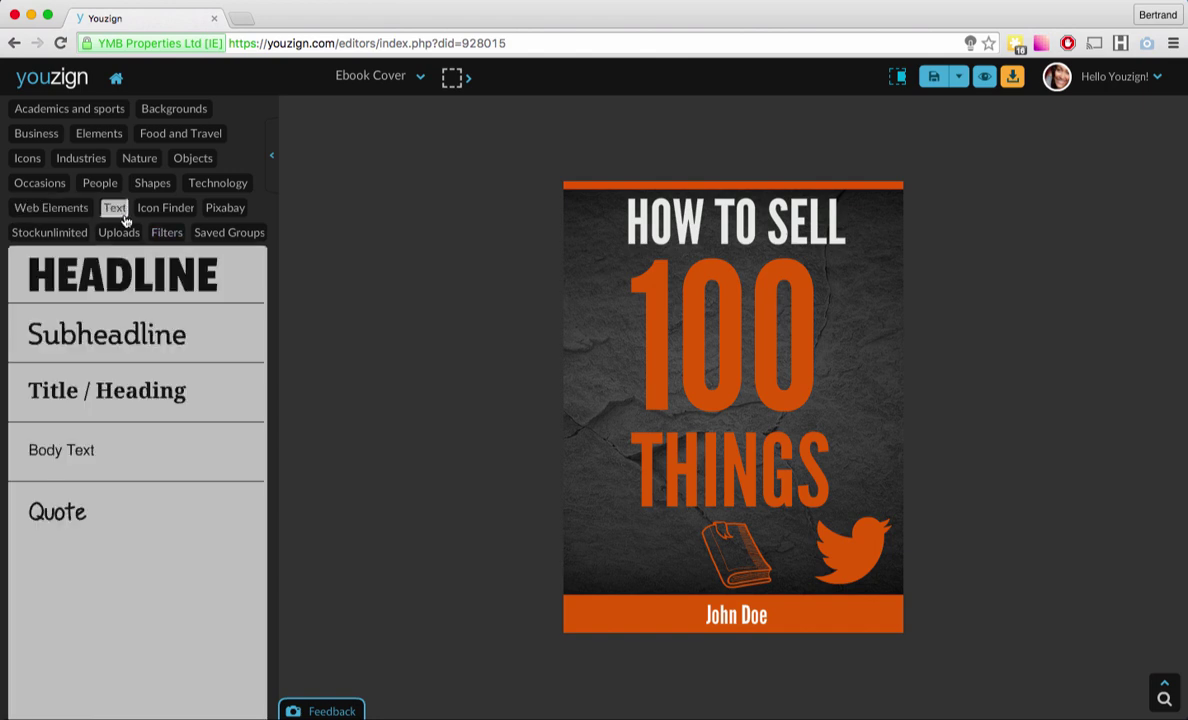
Search Icon Finder for 'youtube' icons after dismissing the licence notice.
click(152, 209)
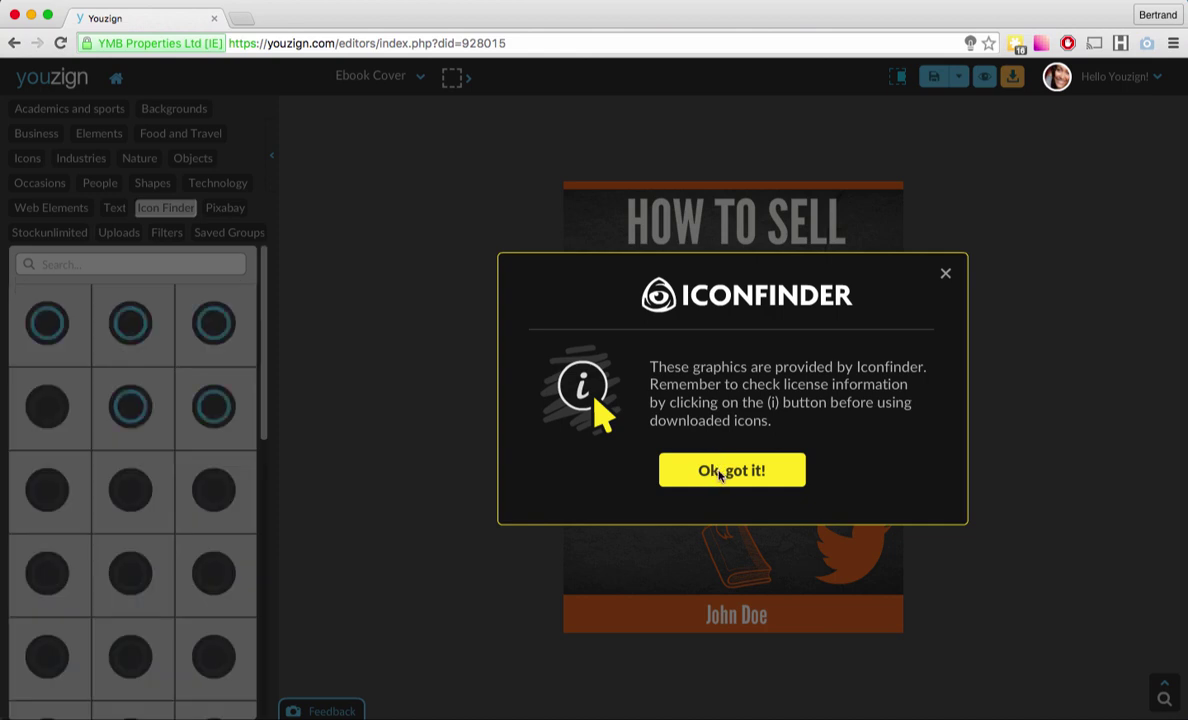
click(708, 470)
click(69, 263)
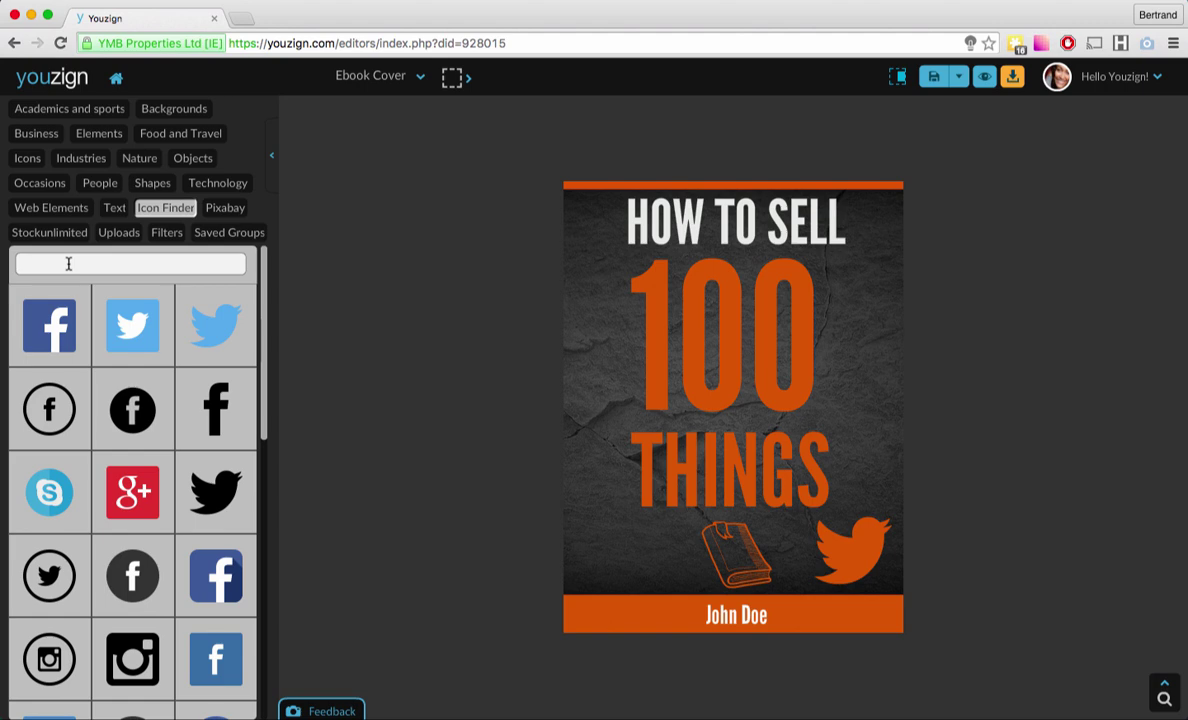
text(youtube)
key(Return)
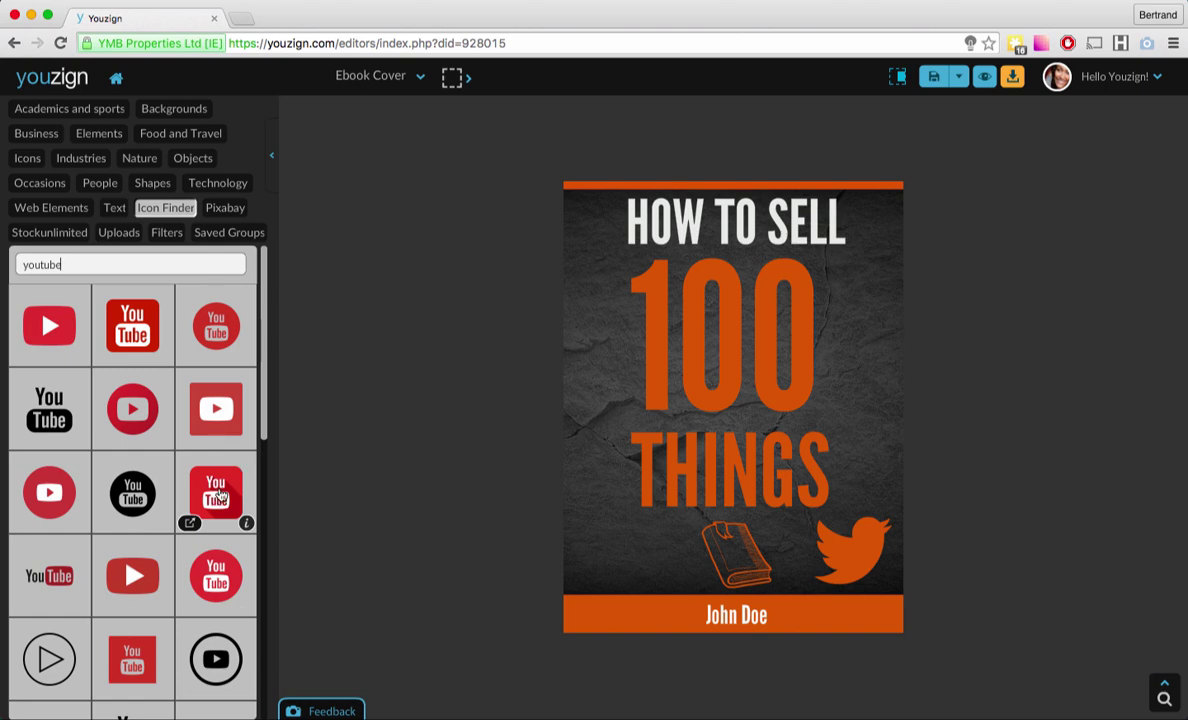
Add the red YouTube icon to the cover, delete it, and switch to Pixabay photos.
click(218, 492)
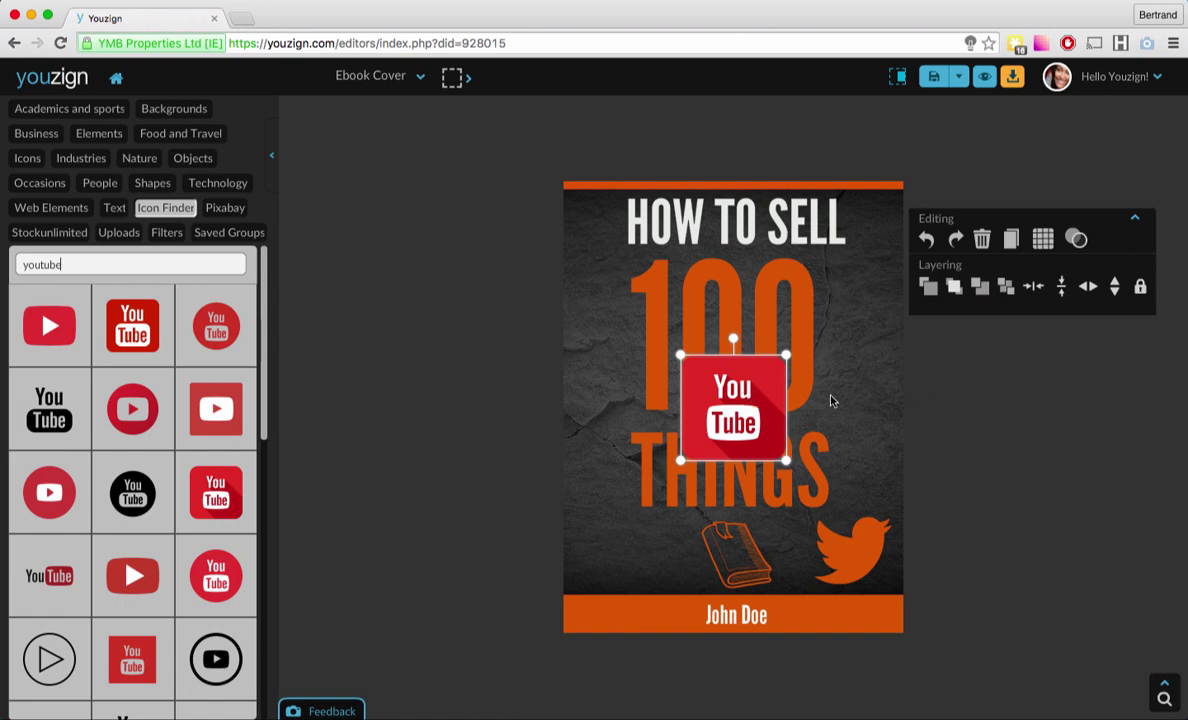
click(981, 240)
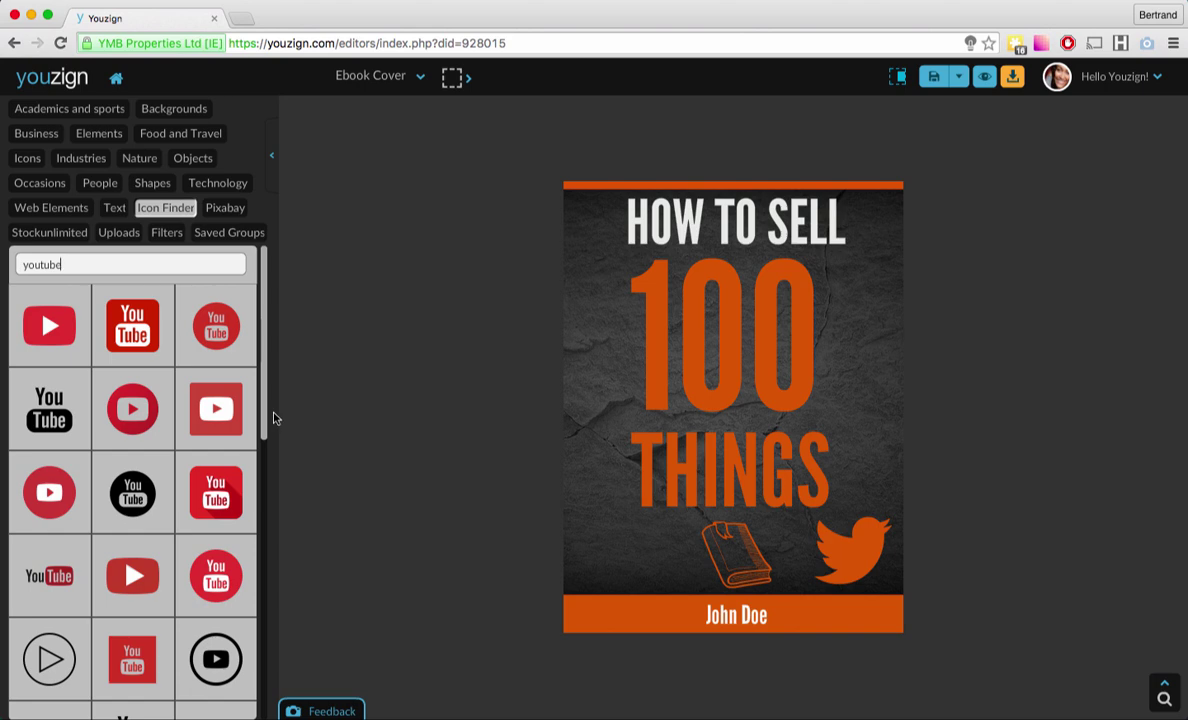
mouse_move(195, 525)
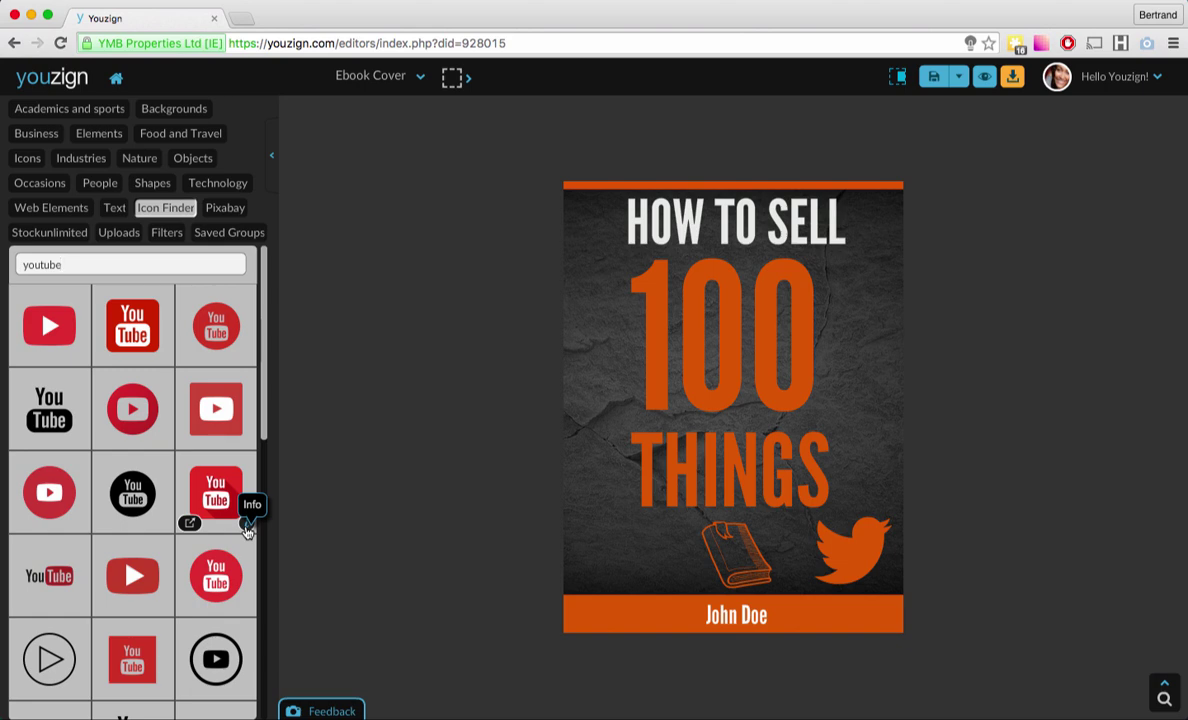
click(210, 210)
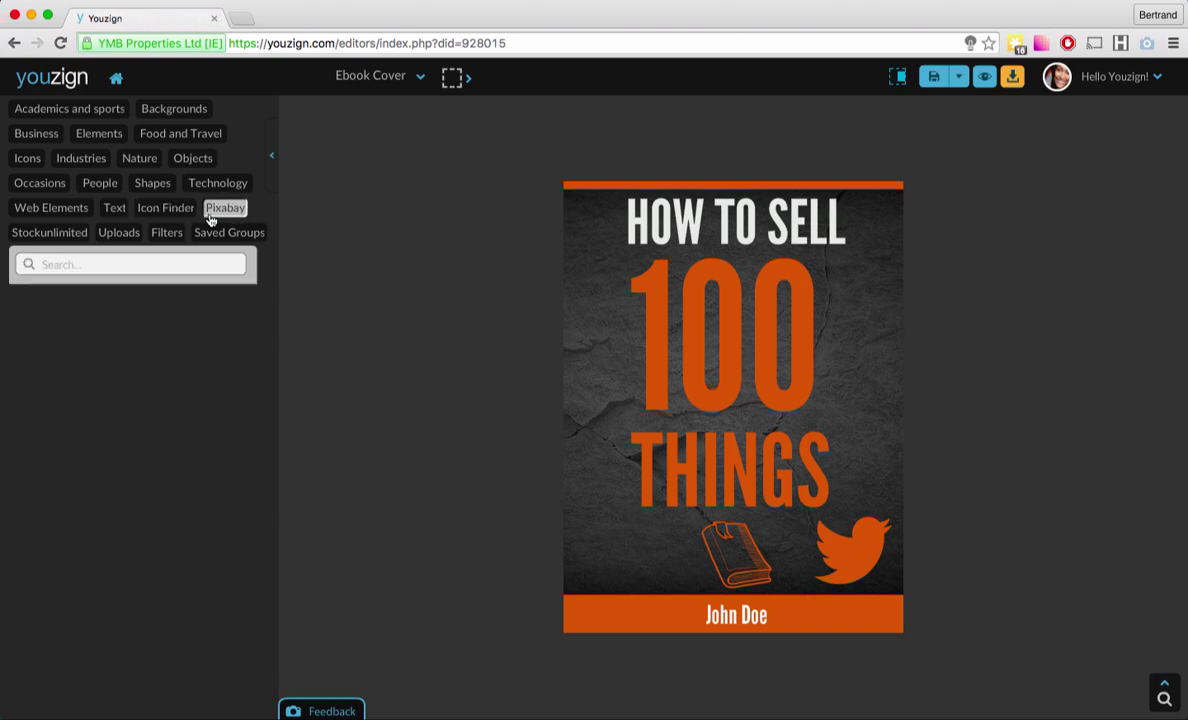
Load and scroll through the Pixabay photo thumbnails, then select the existing search text.
click(147, 260)
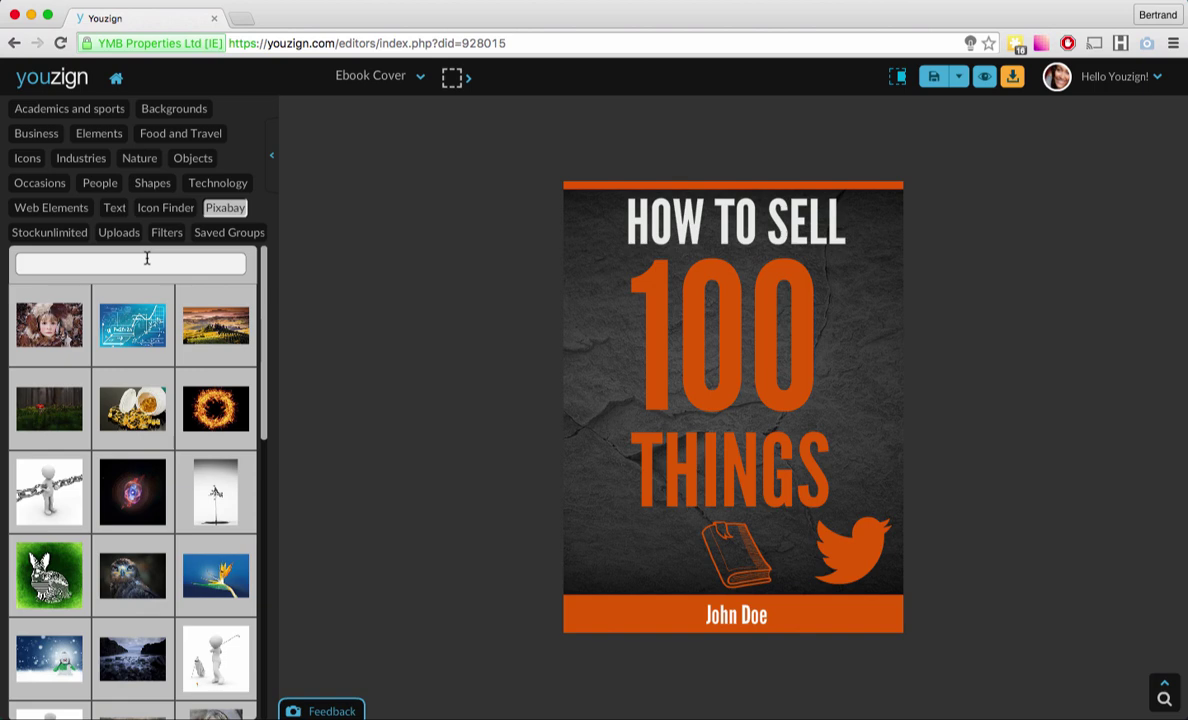
click(147, 258)
drag(265, 385, 250, 650)
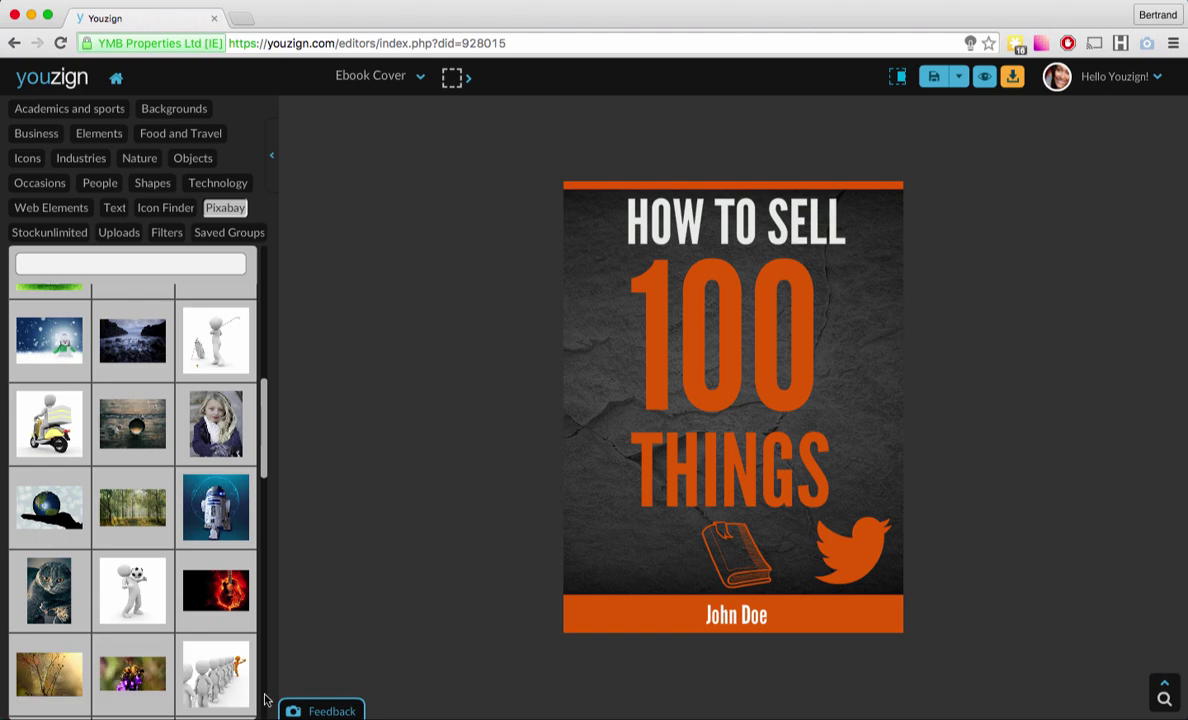
drag(259, 476, 264, 672)
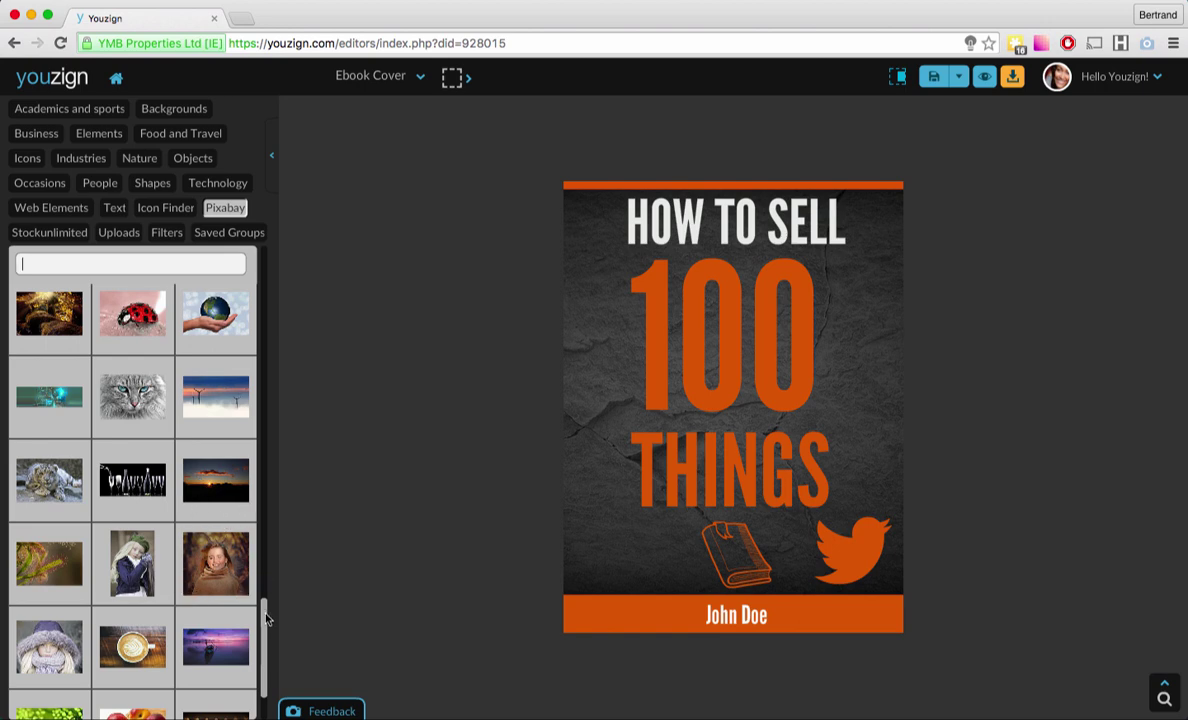
scroll(256, 694, down, 2)
scroll(256, 694, down, 8)
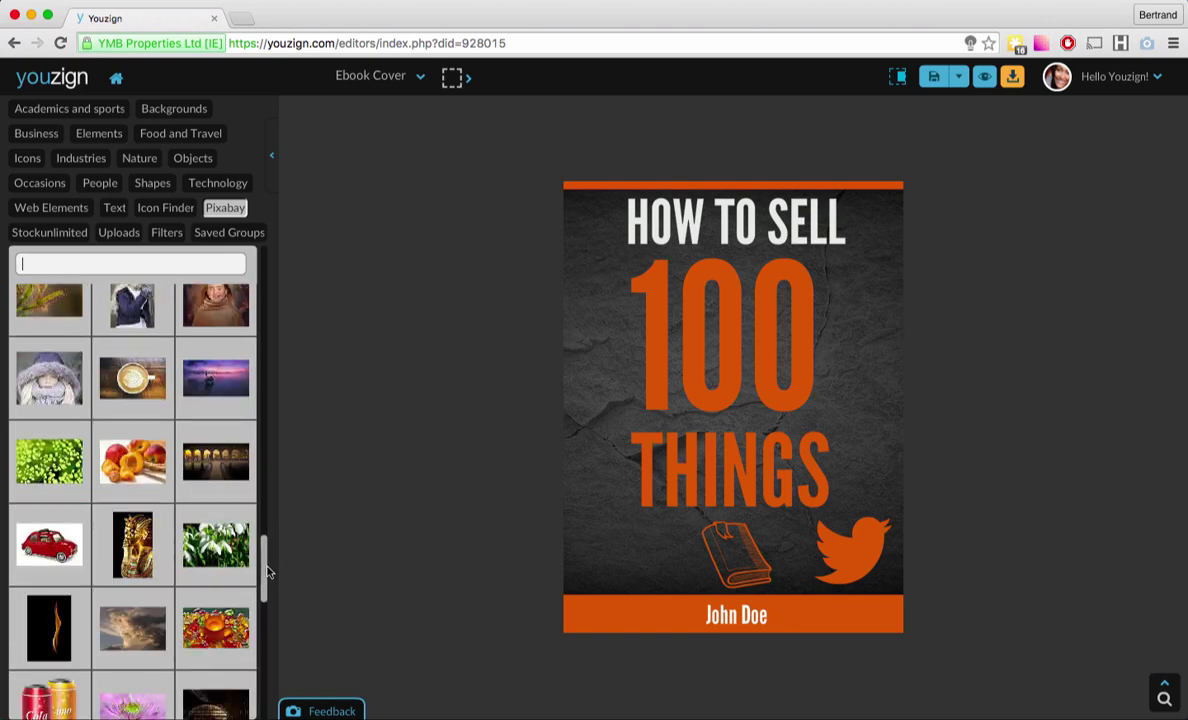
drag(268, 572, 268, 266)
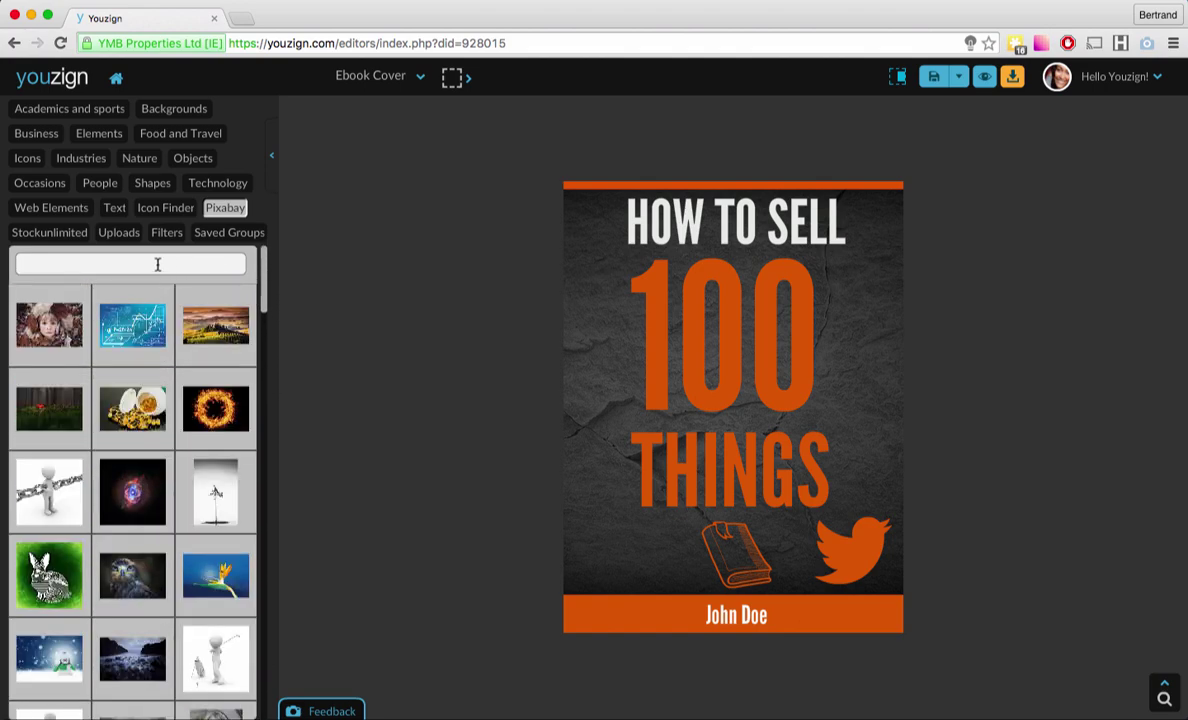
key(super+a)
text(bus)
key(Return)
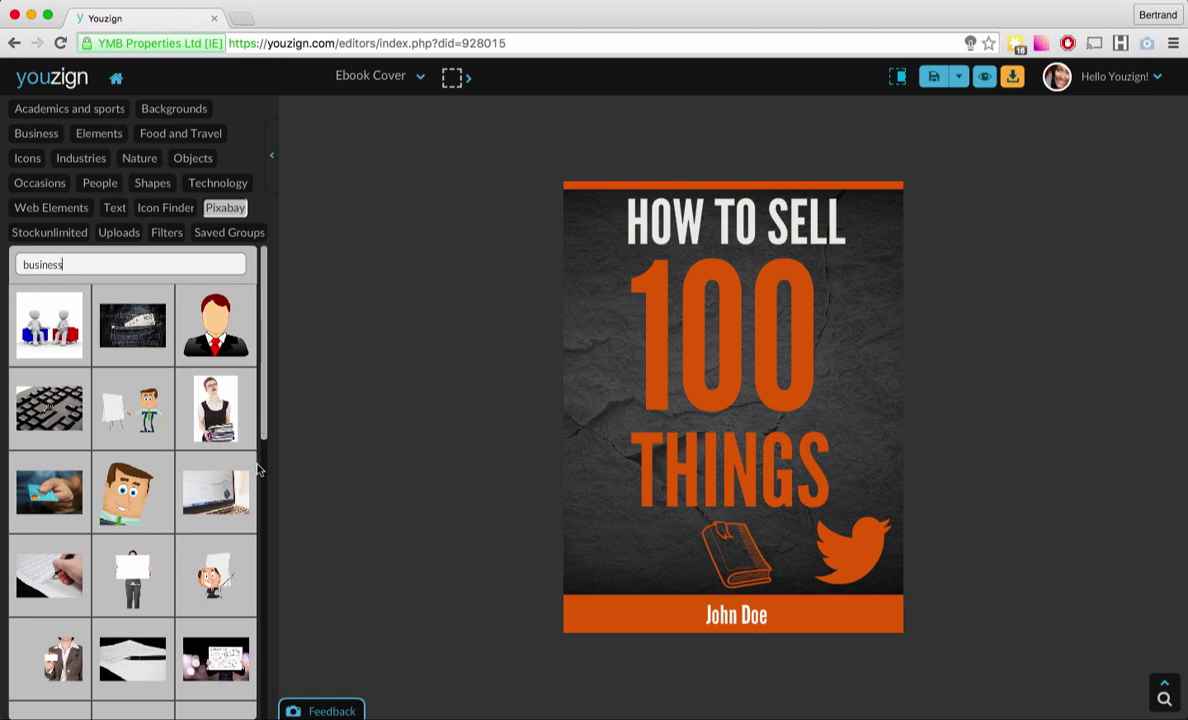
drag(267, 440, 267, 401)
mouse_move(255, 397)
drag(264, 434, 257, 705)
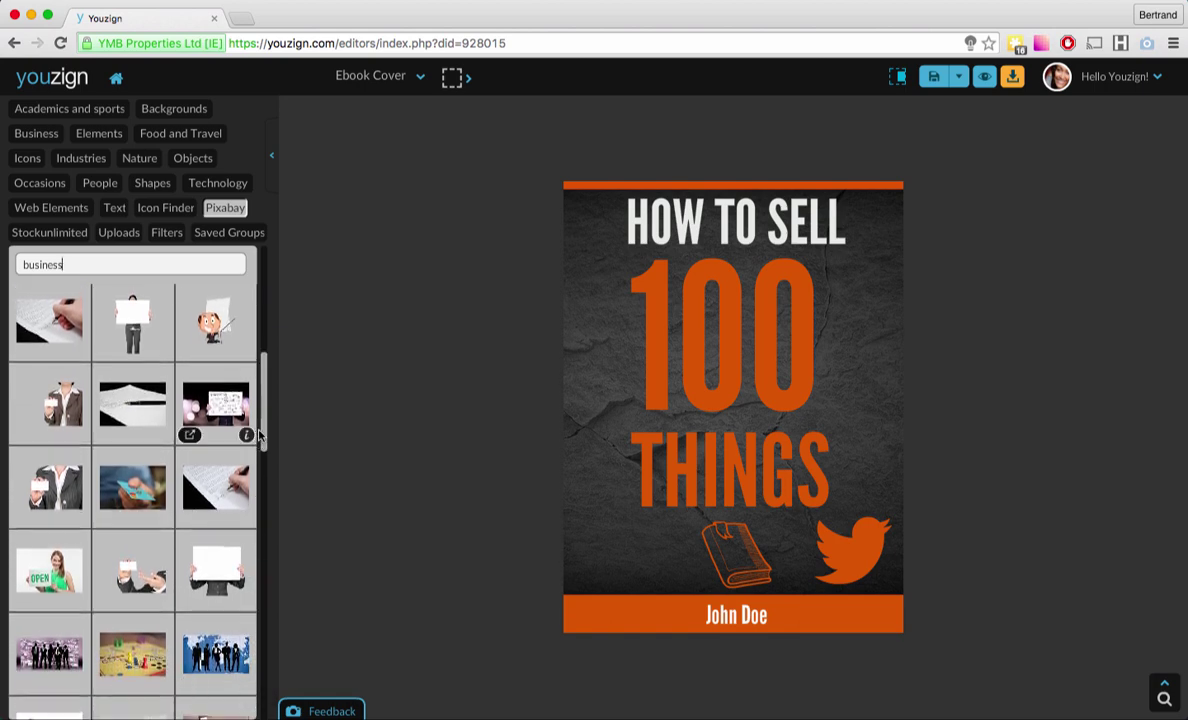
right_click(257, 434)
click(257, 428)
drag(264, 428, 258, 555)
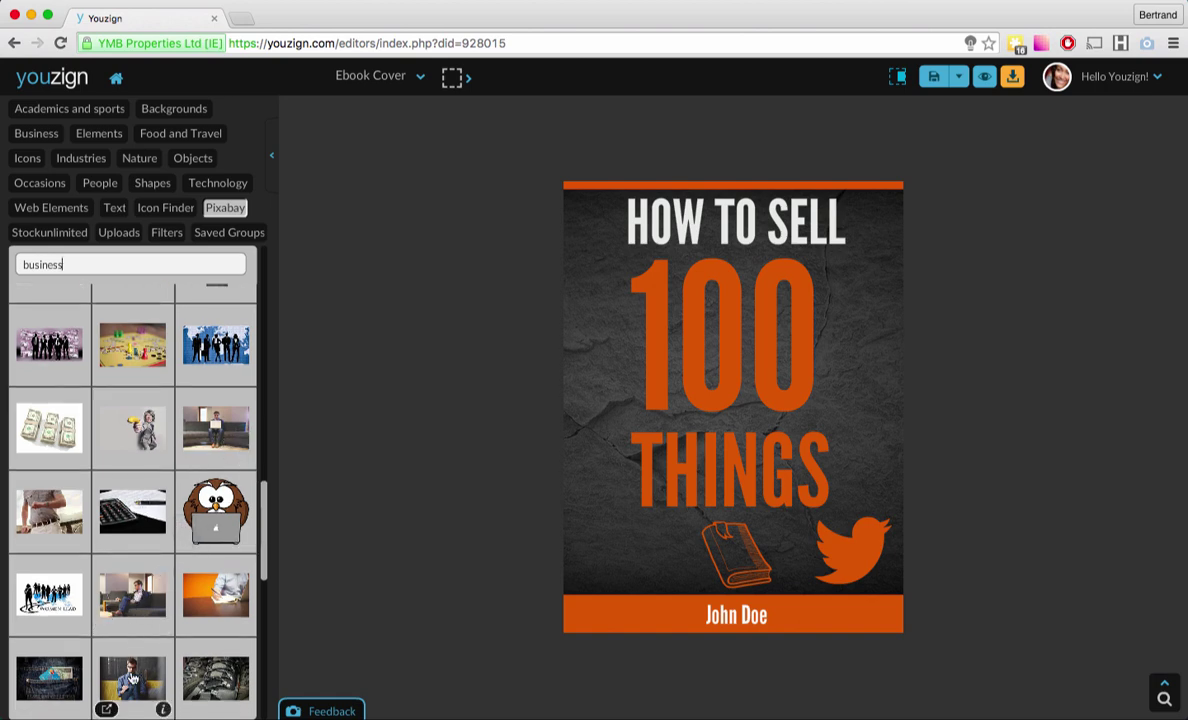
Add the man-on-couch Pixabay photo and drag it to the top of the cover.
click(133, 597)
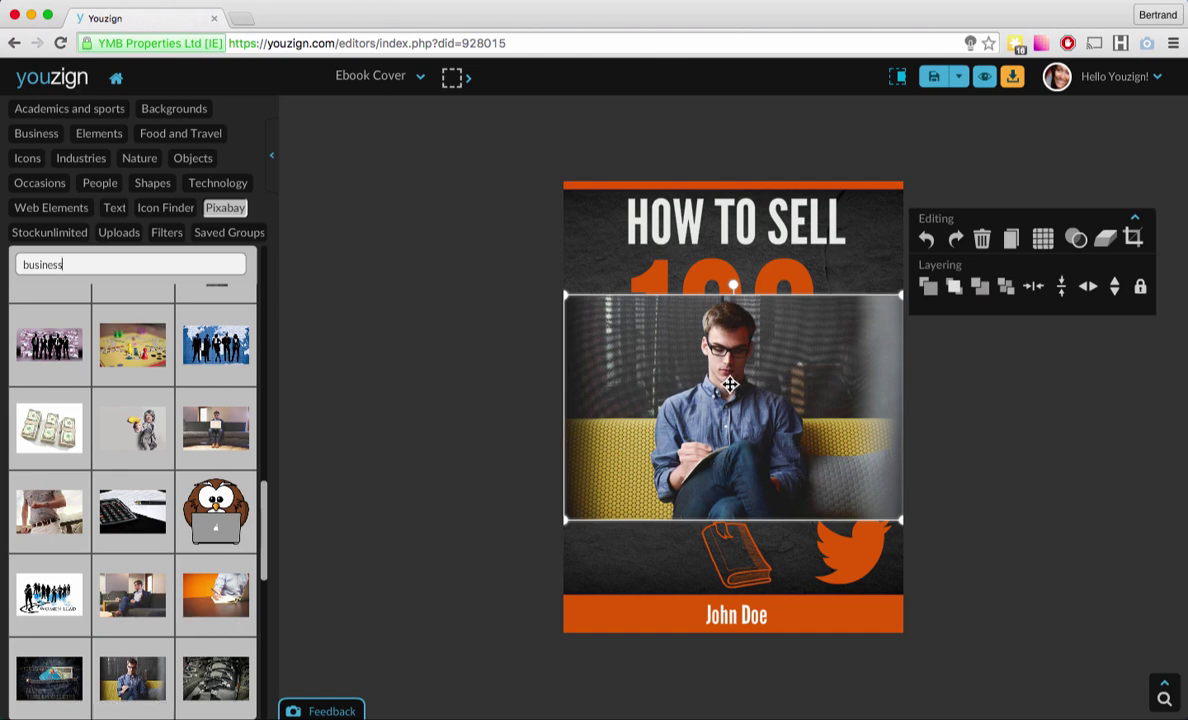
drag(749, 376, 730, 283)
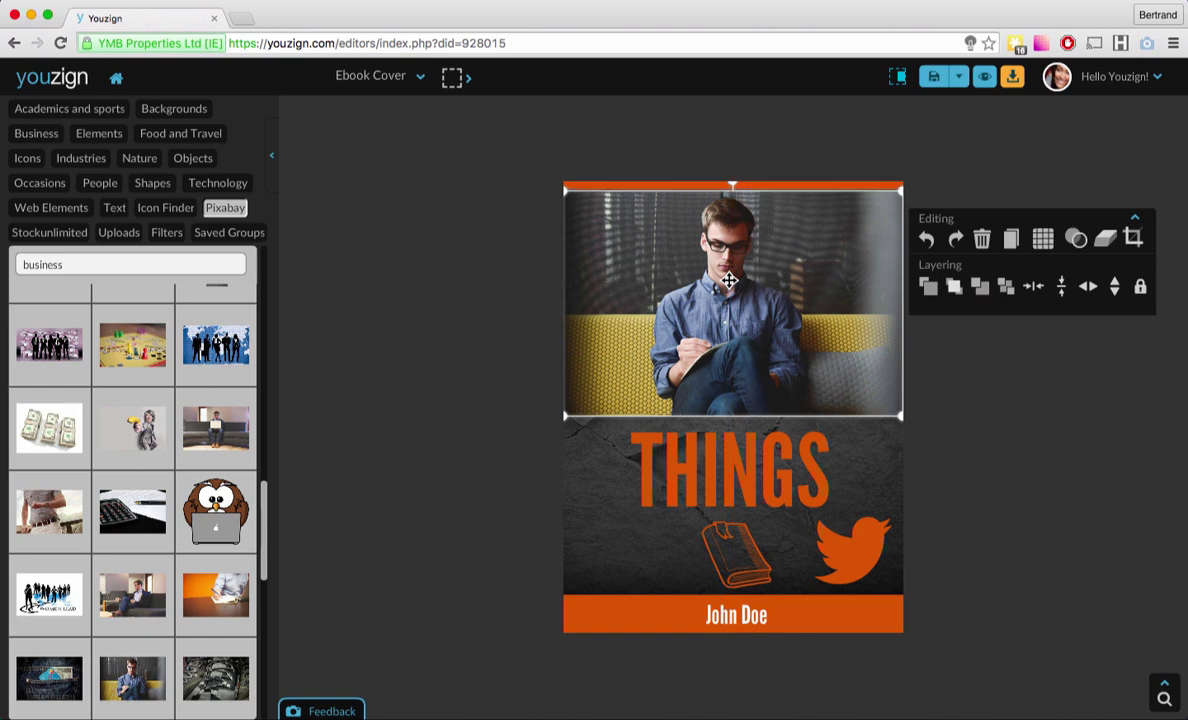
click(546, 321)
click(641, 320)
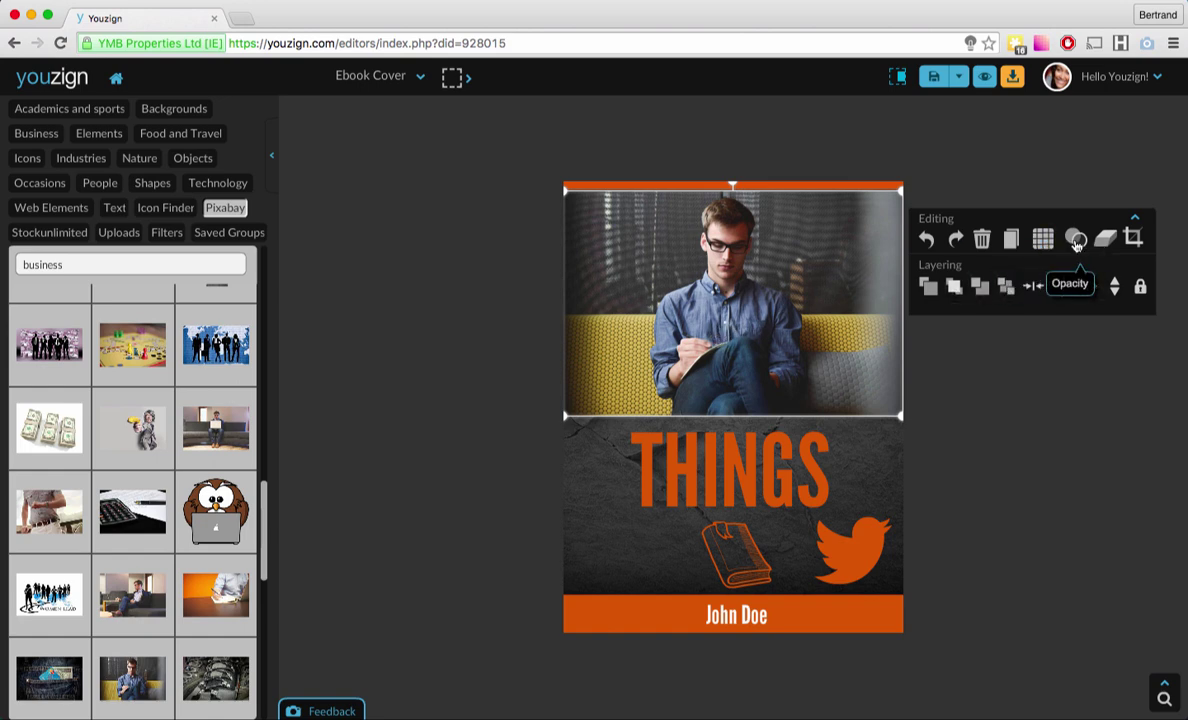
Crop the couch photo to a circle centred on the man's head and torso.
click(1137, 242)
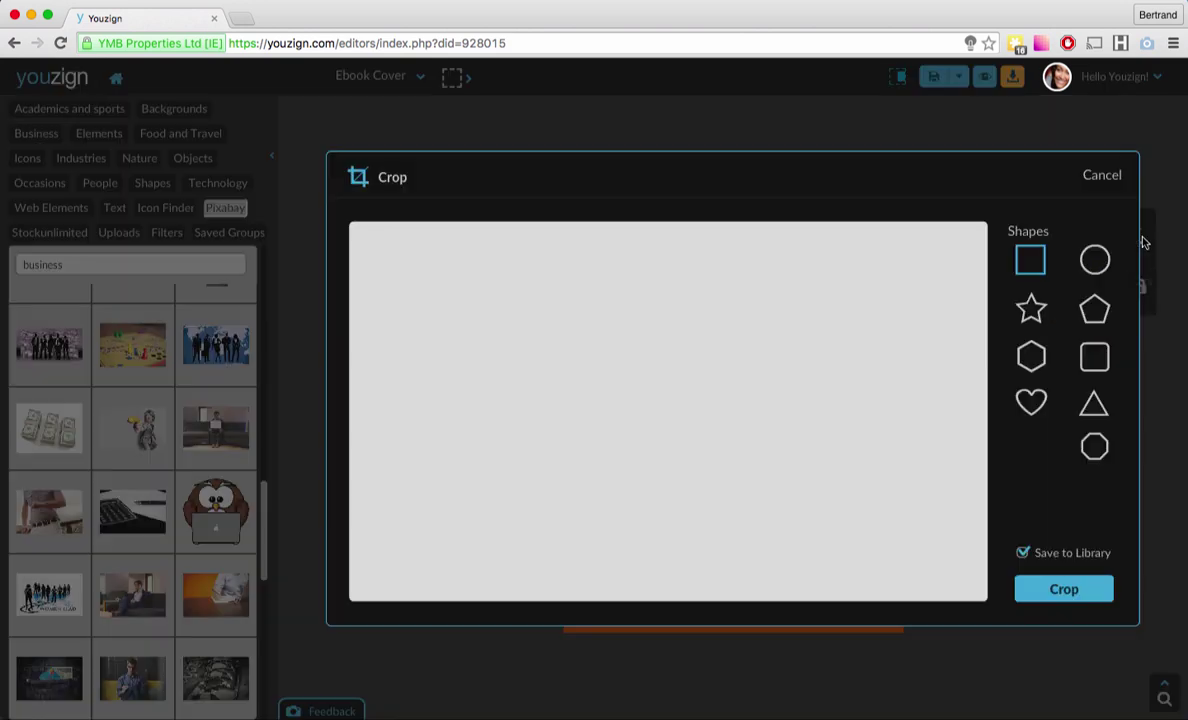
click(1096, 262)
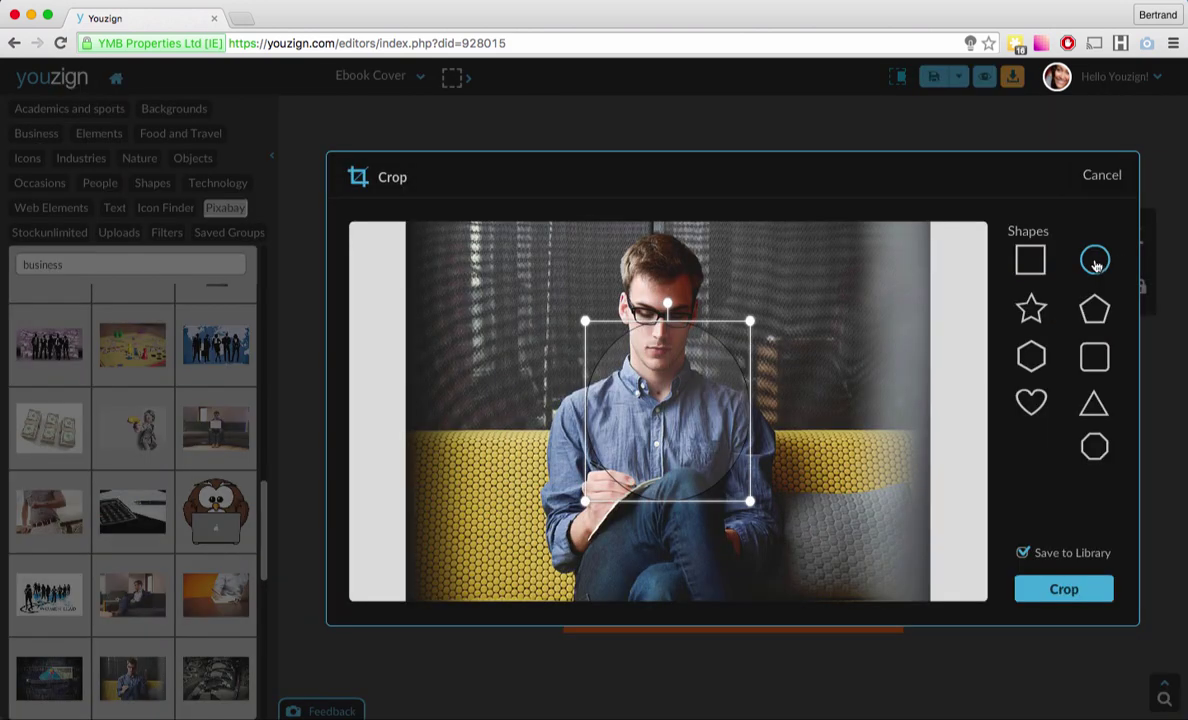
drag(711, 379, 644, 273)
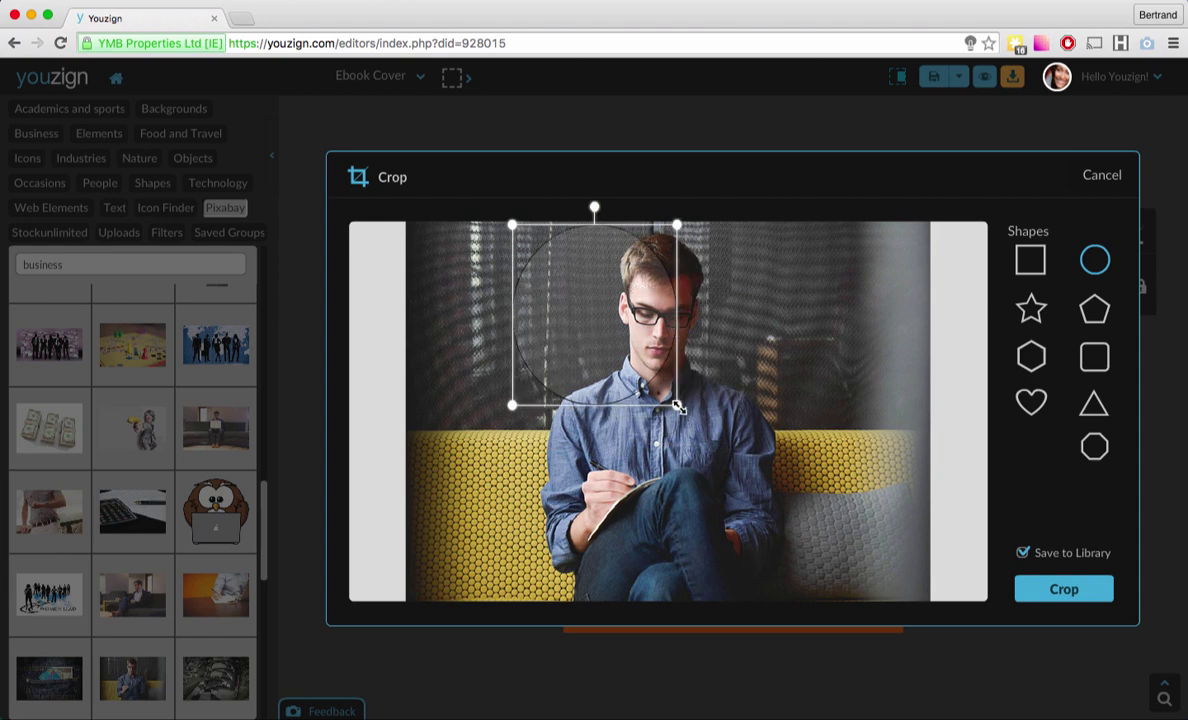
drag(679, 407, 754, 490)
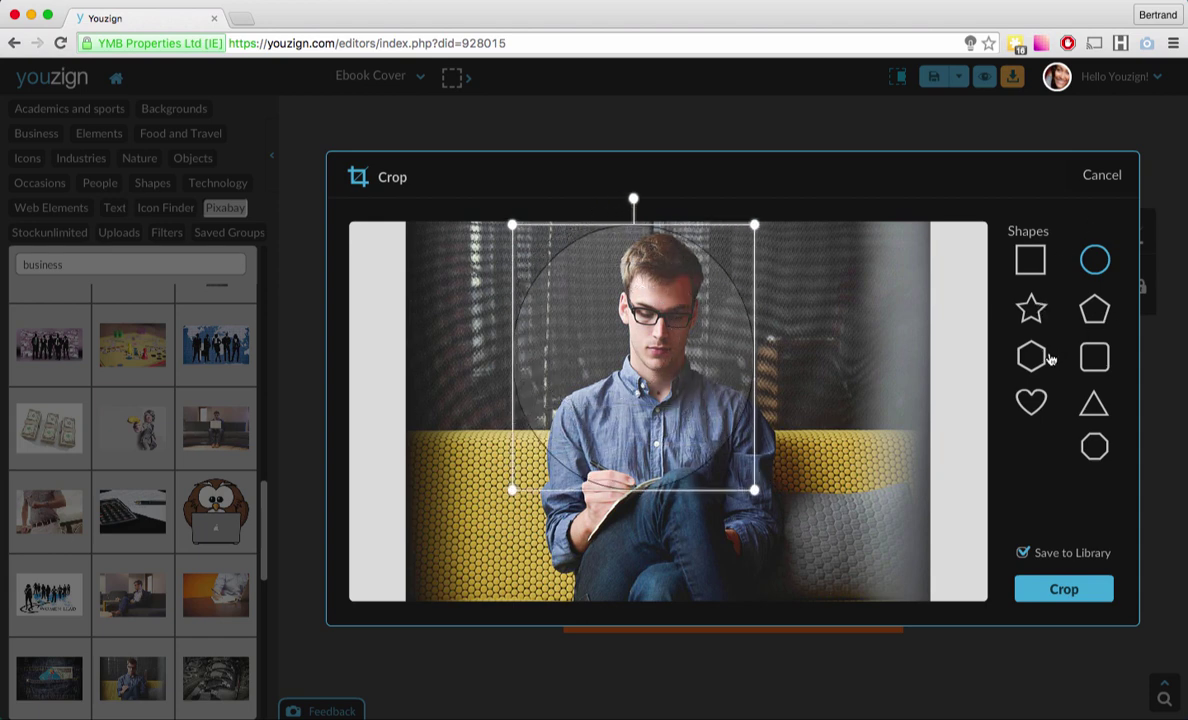
drag(634, 304, 660, 308)
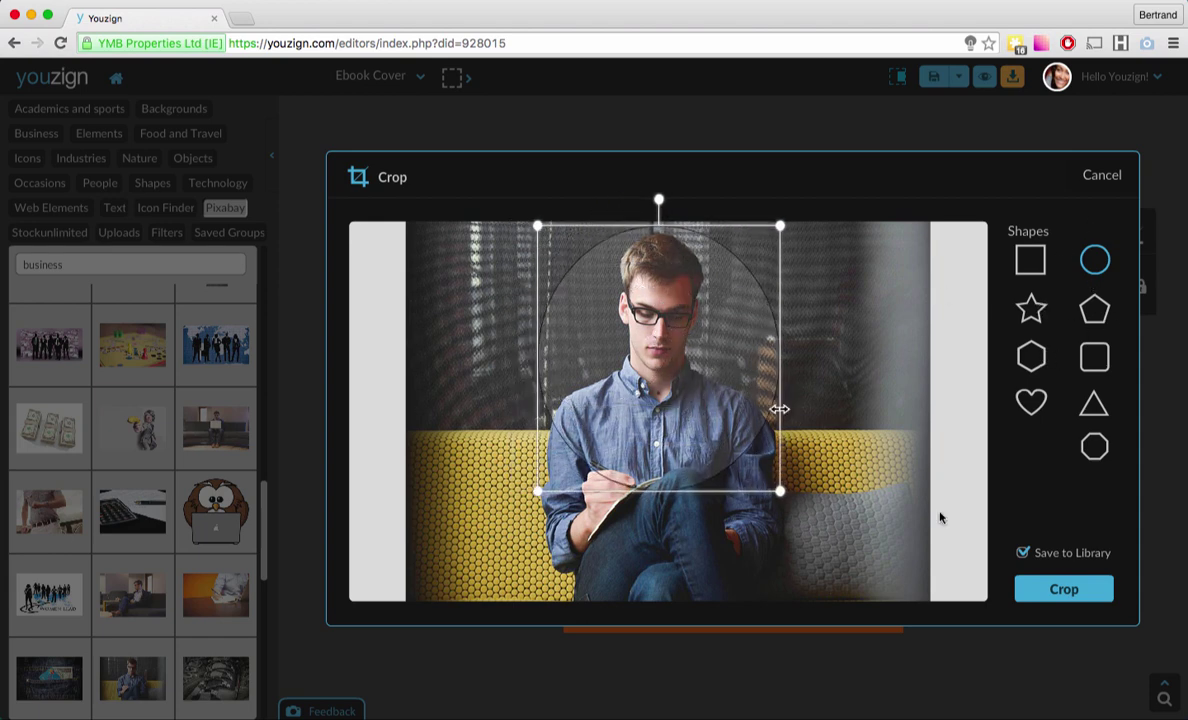
click(1062, 590)
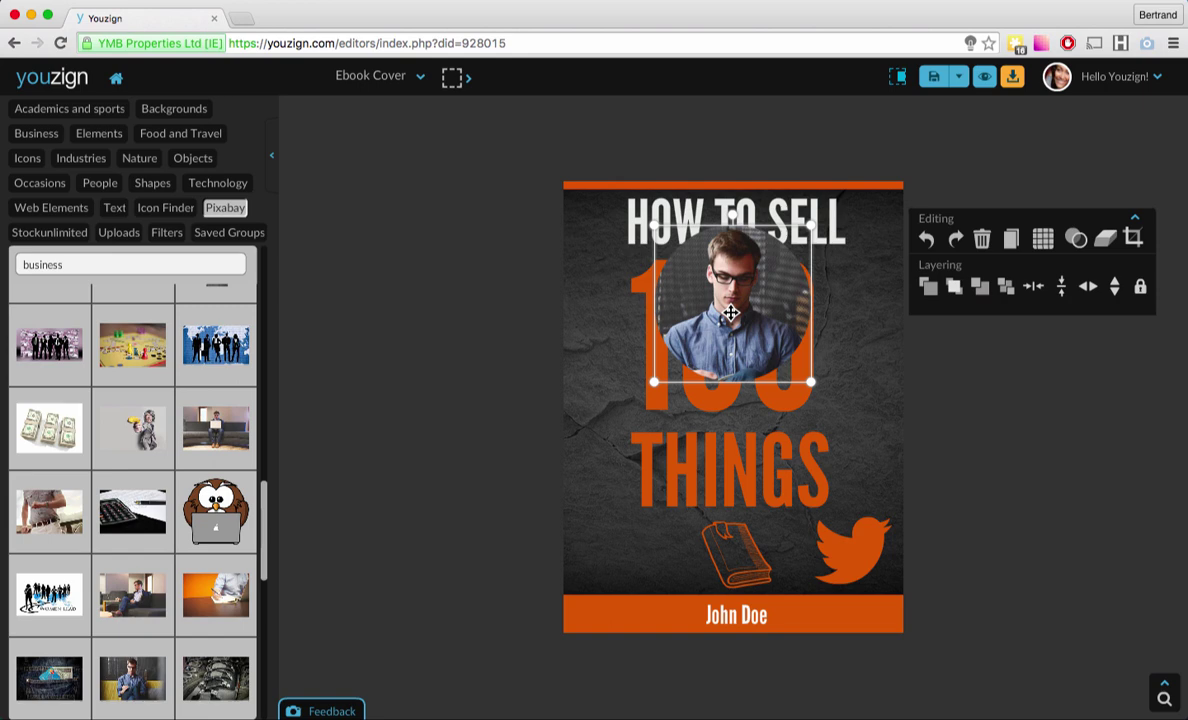
Nudge the circular photo into place and cancel a second crop without changes.
mouse_move(731, 313)
mouse_down()
mouse_move(745, 273)
mouse_move(721, 363)
mouse_move(712, 356)
mouse_move(728, 291)
mouse_up()
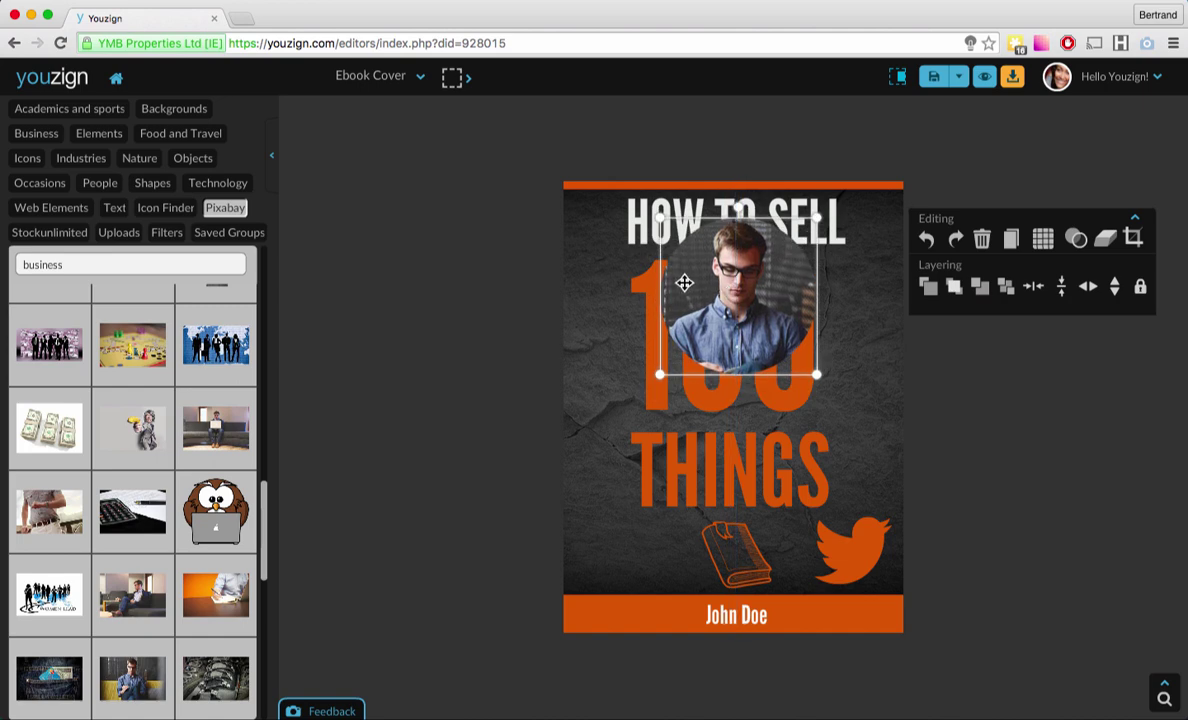
click(1124, 243)
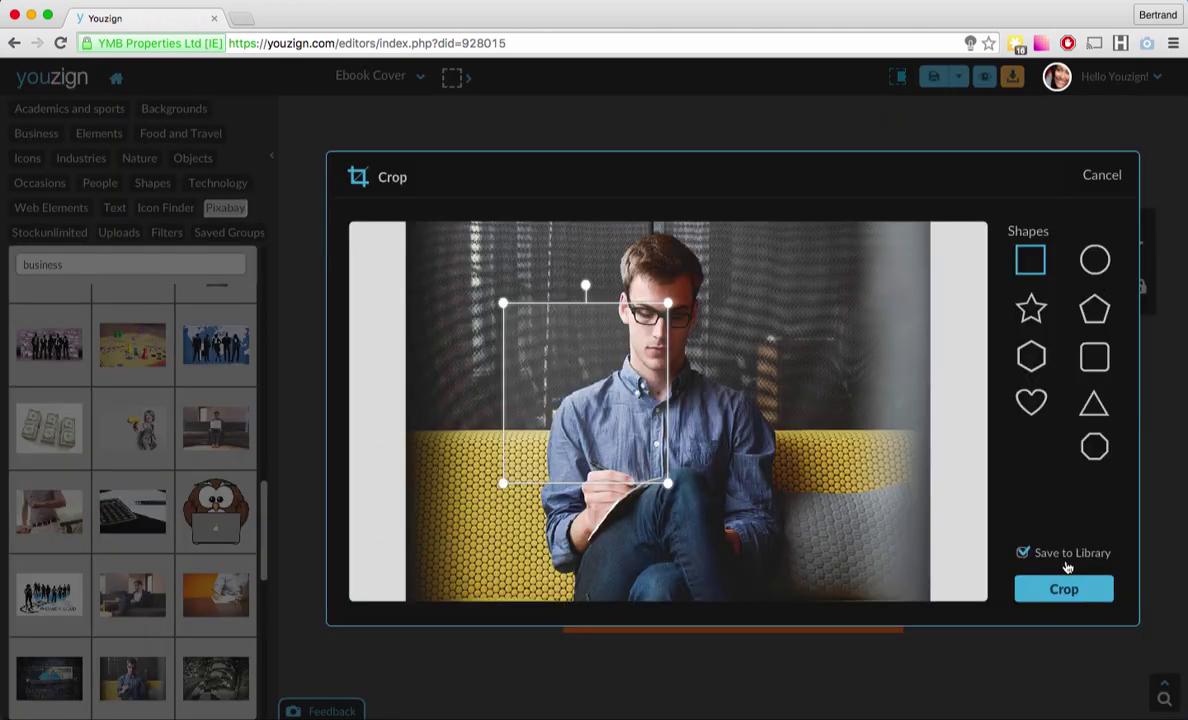
click(1101, 177)
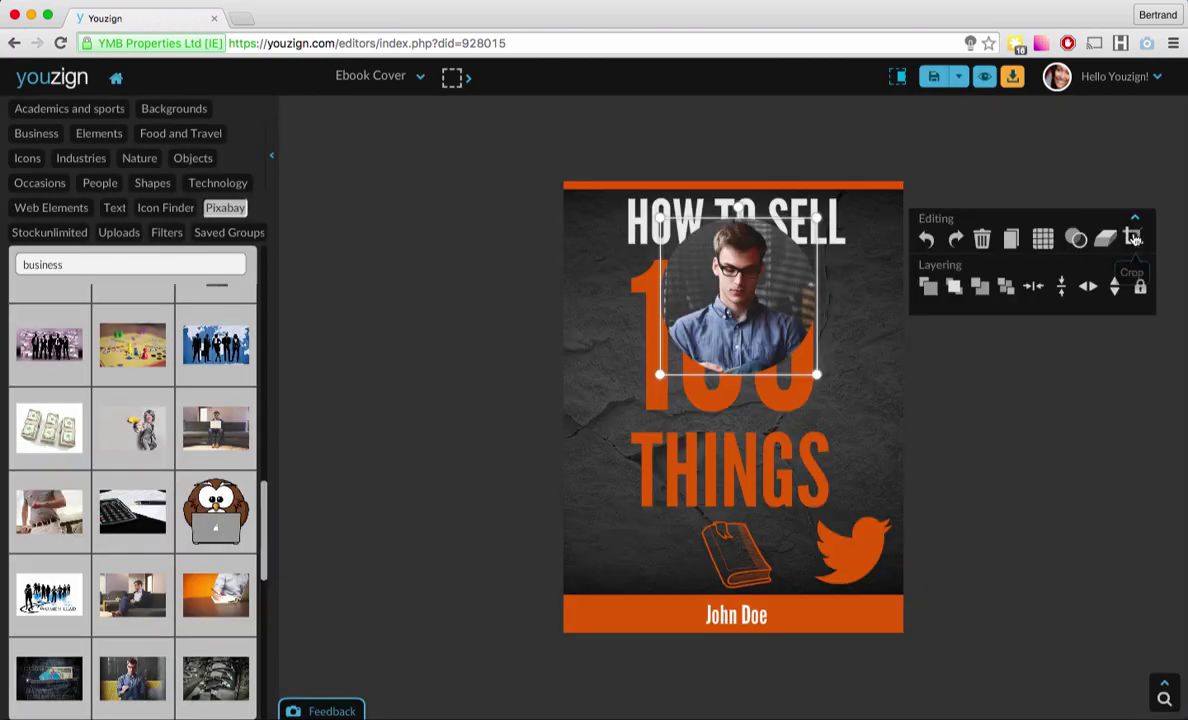
Browse the Uploads library, opening and closing the upload screen without uploading anything.
click(113, 232)
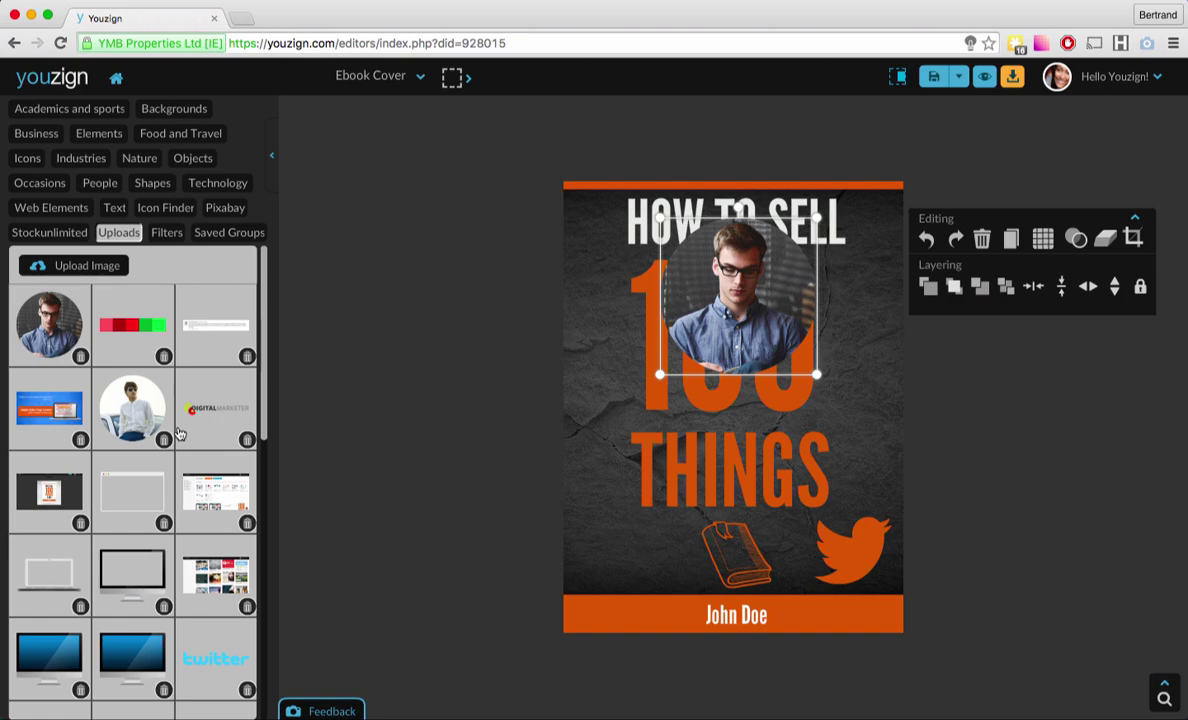
scroll(263, 390, down, 2)
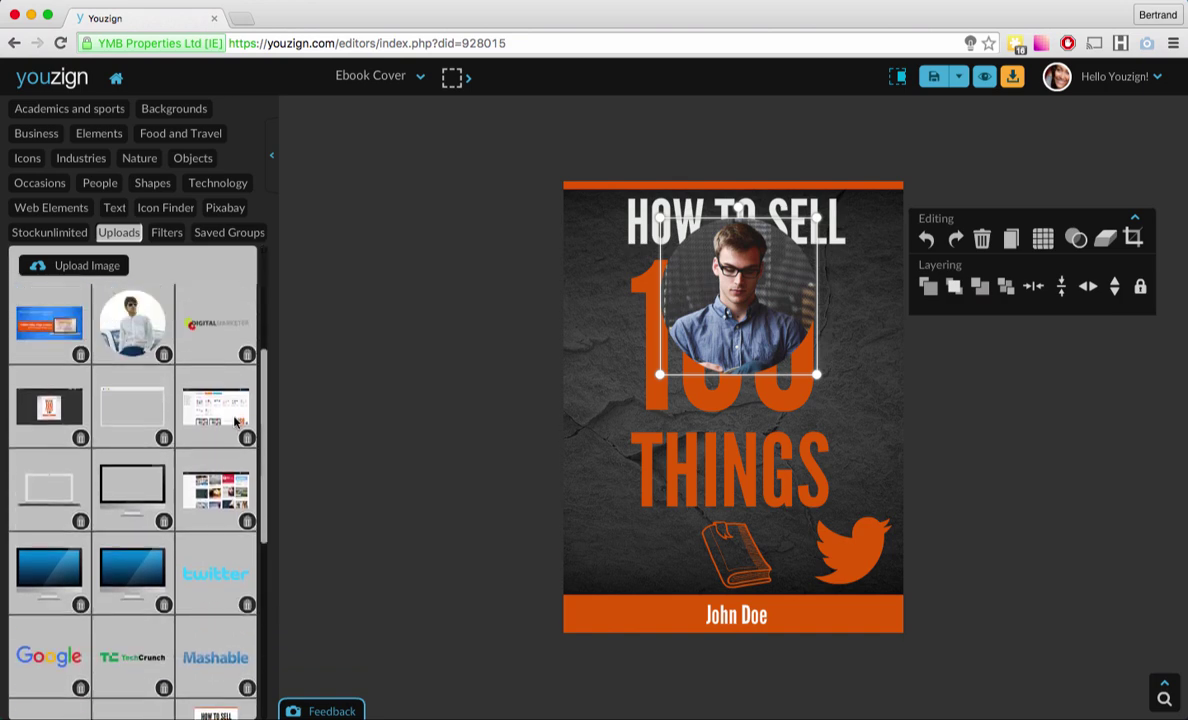
scroll(260, 355, up, 2)
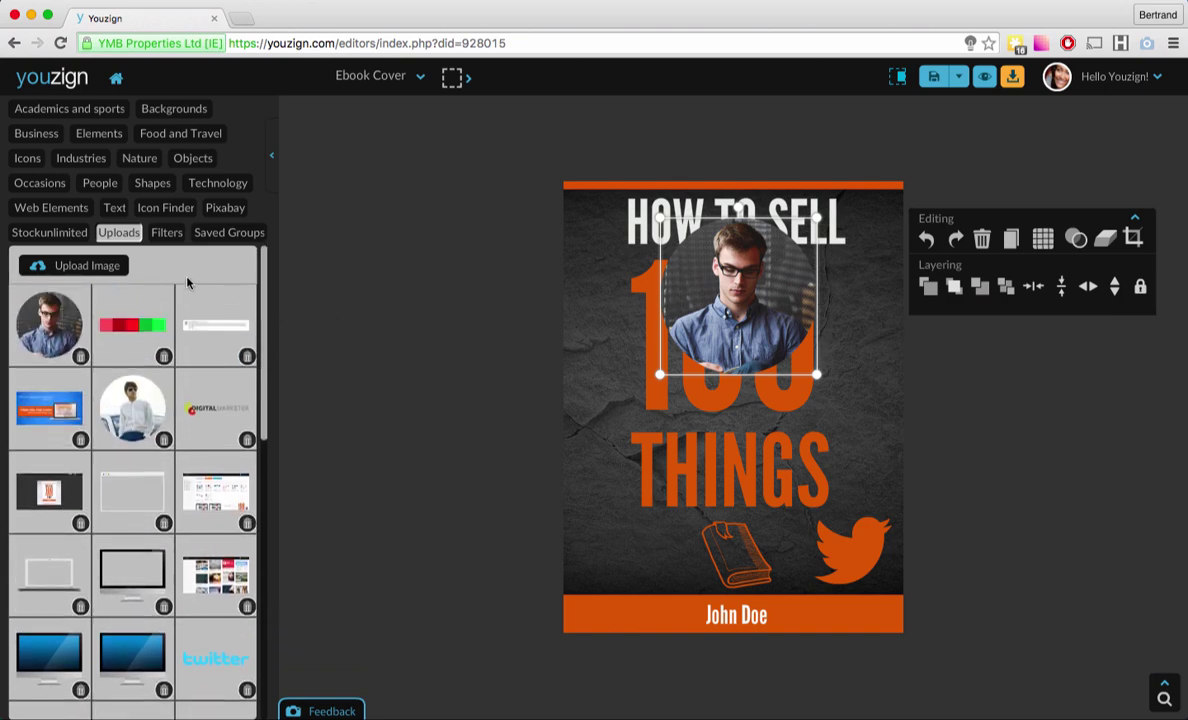
click(88, 266)
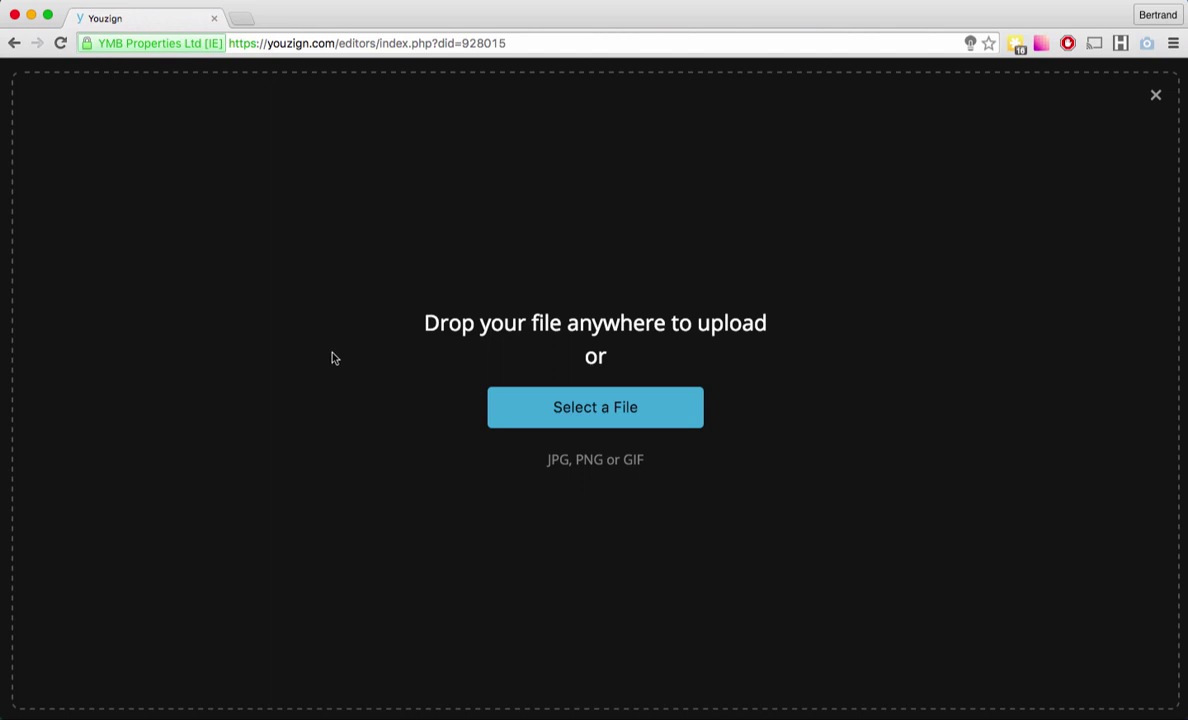
click(1156, 97)
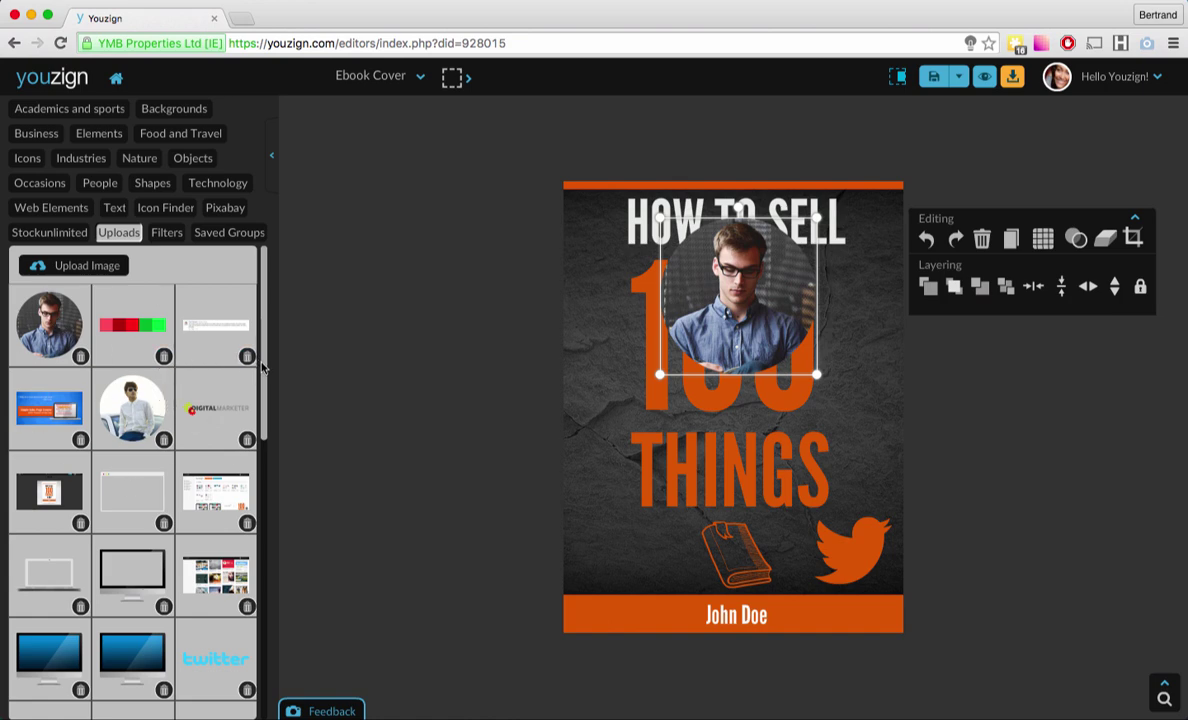
scroll(262, 368, down, 5)
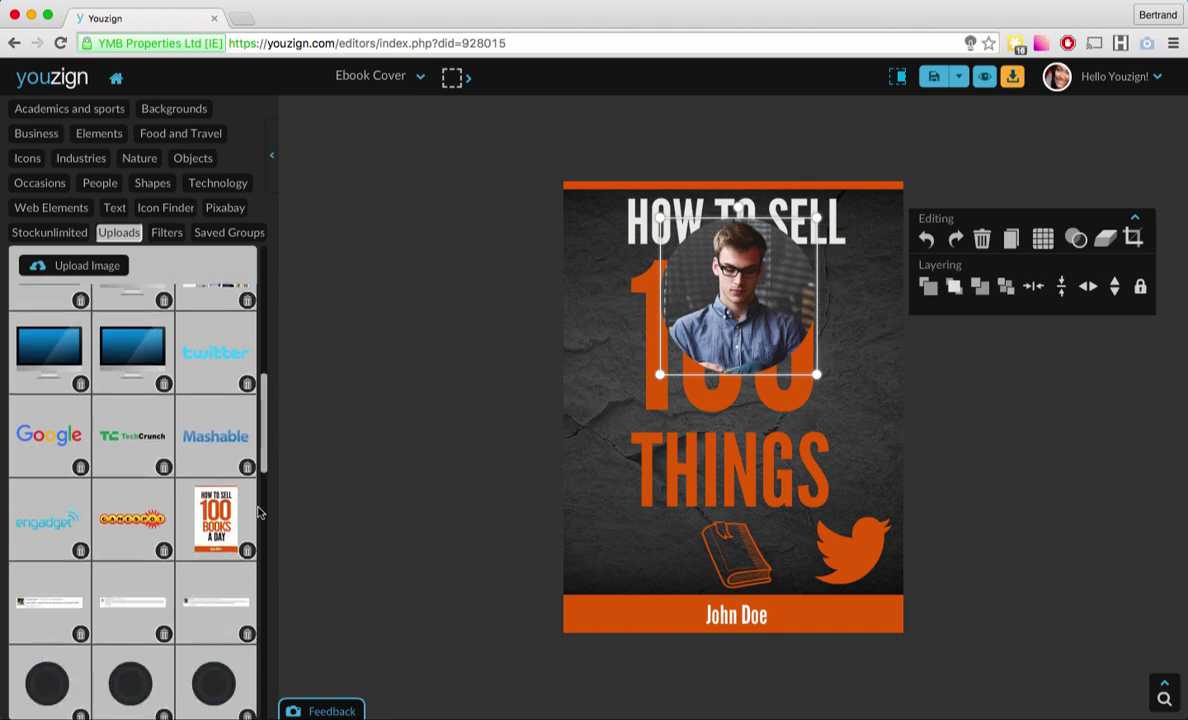
scroll(267, 446, down, 10)
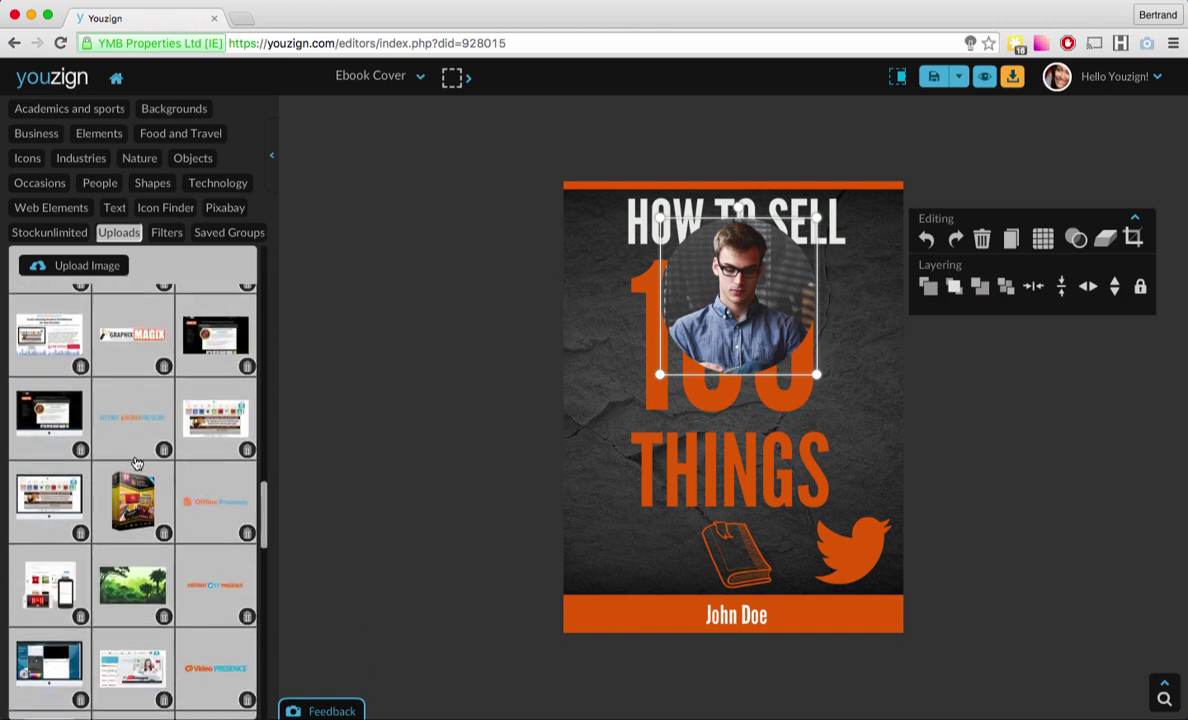
scroll(258, 553, down, 10)
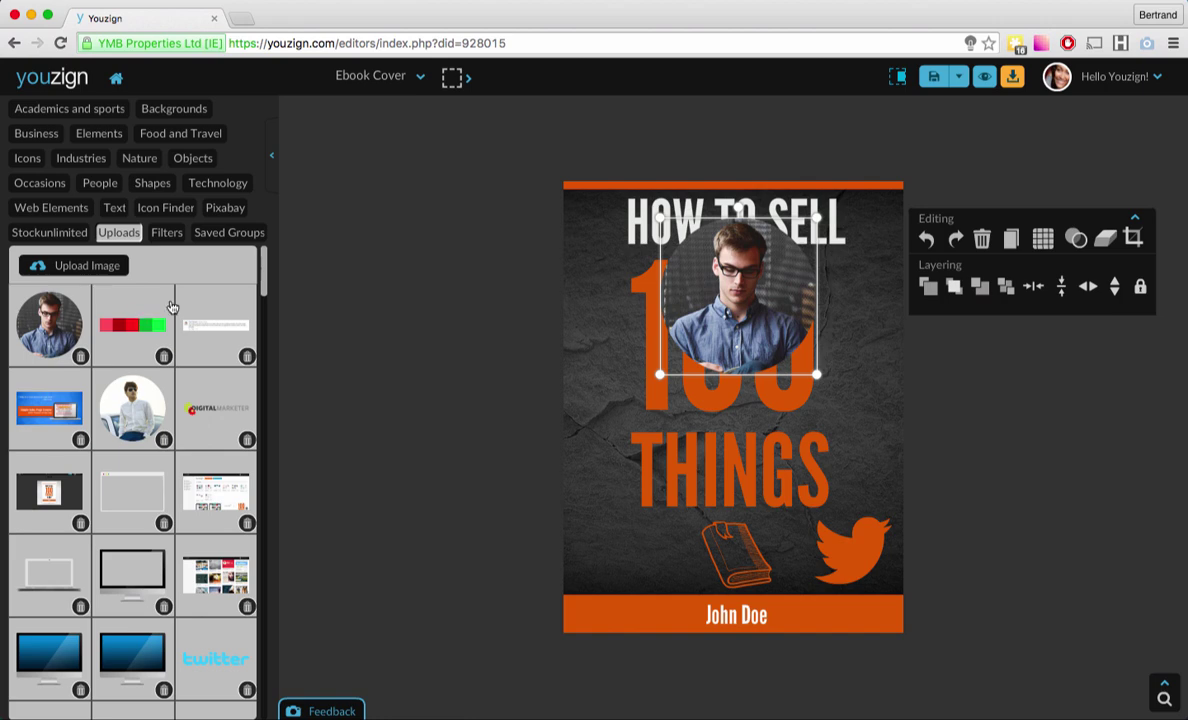
Drag the circular portrait around over the 100, then reselect it and delete it.
drag(728, 268, 716, 318)
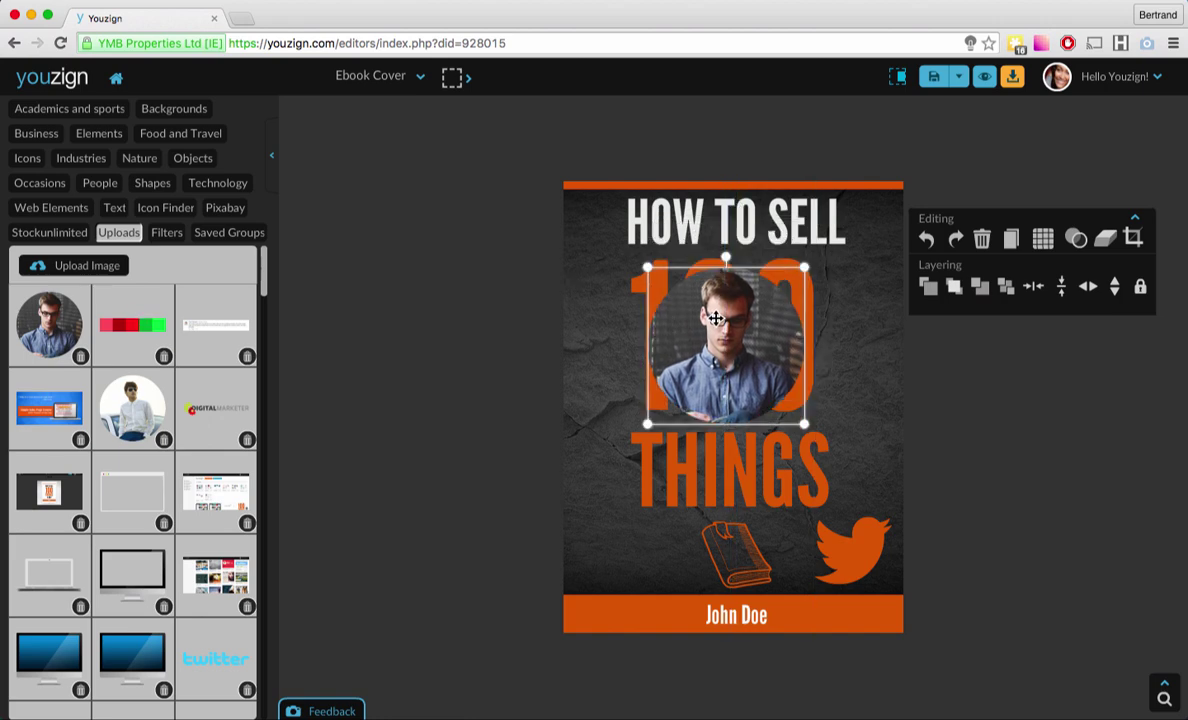
click(225, 208)
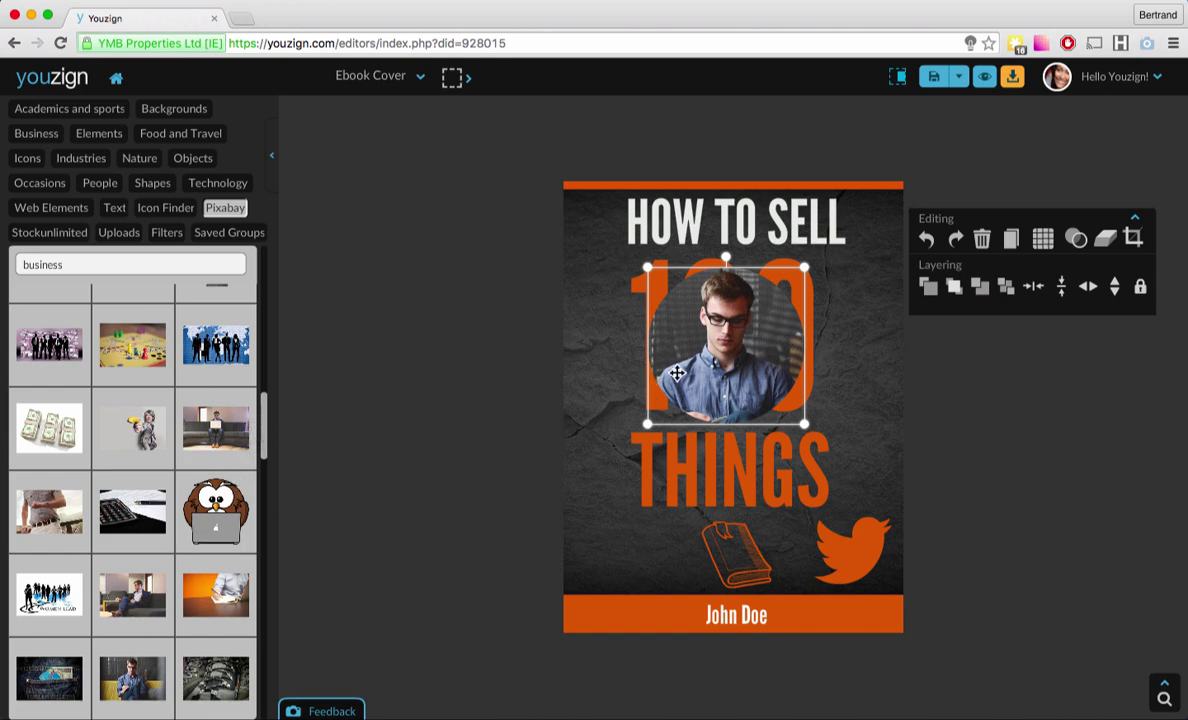
drag(681, 371, 645, 358)
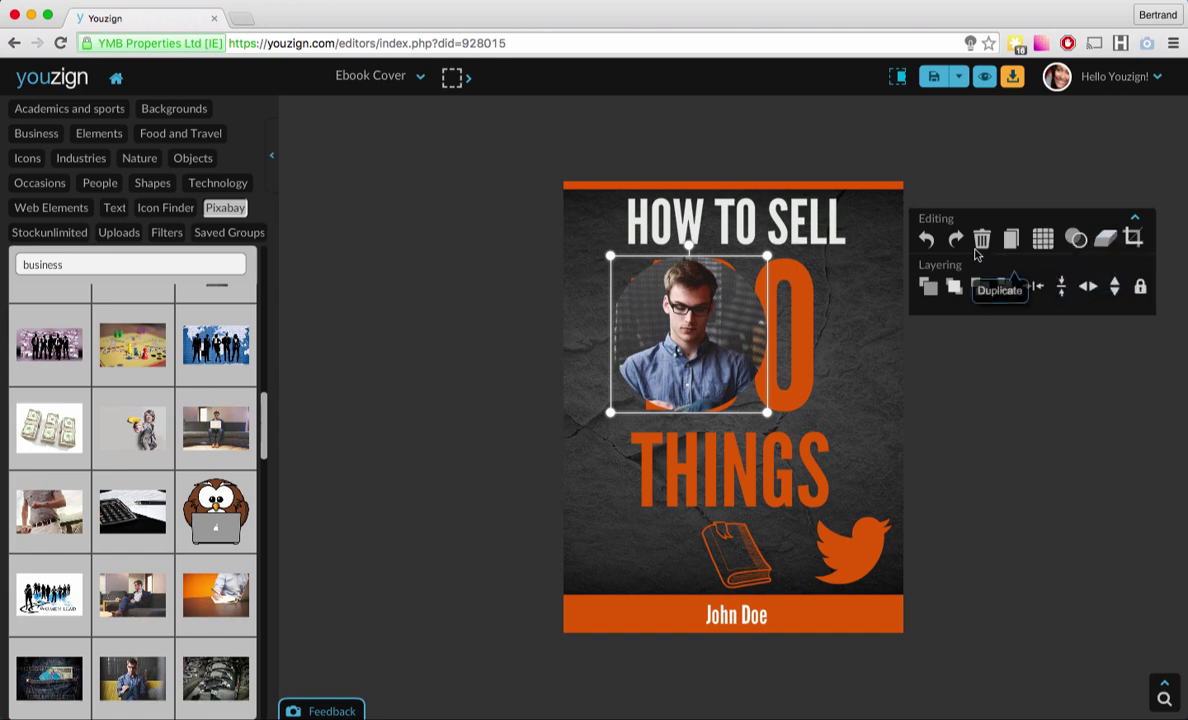
click(806, 238)
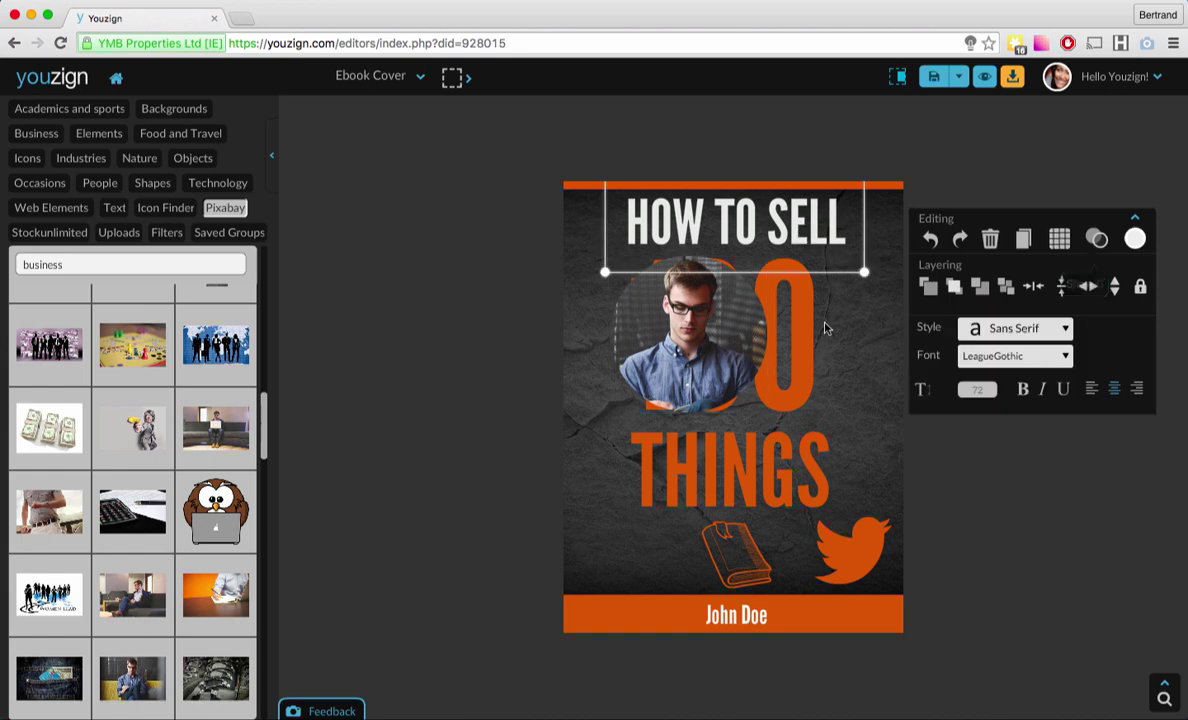
click(738, 300)
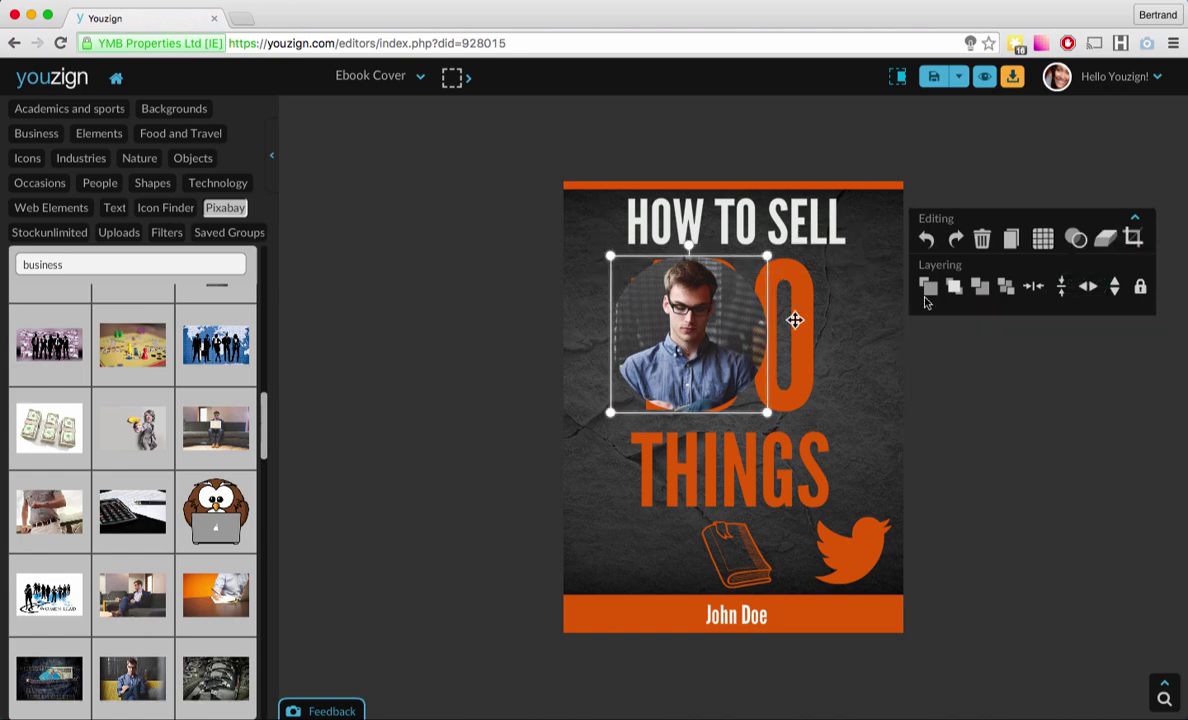
click(982, 240)
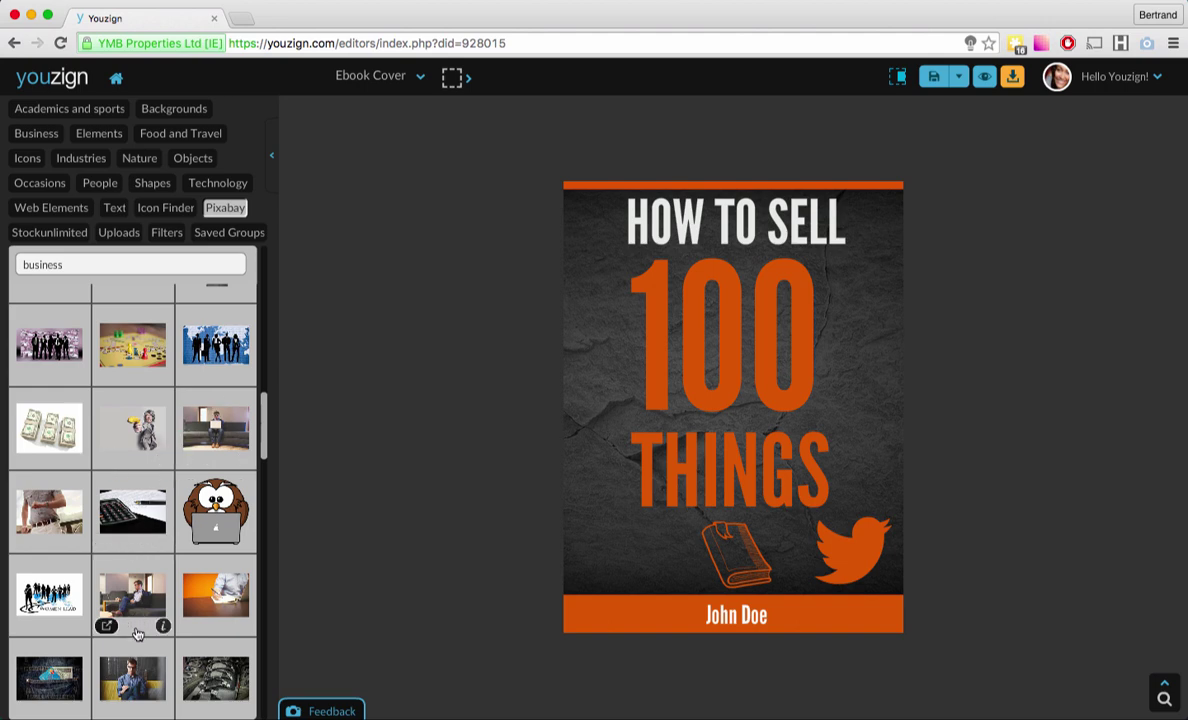
Re-add the uncropped man-on-couch photo at the cover's top and start Erase background.
click(132, 672)
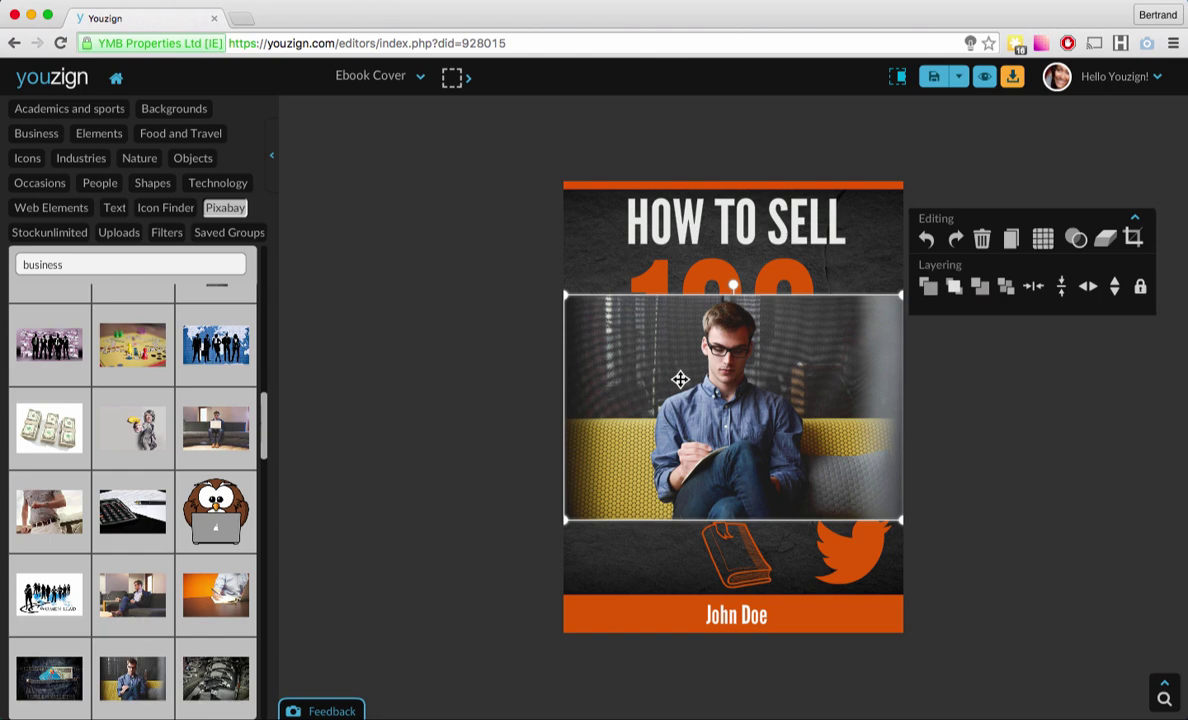
drag(680, 379, 682, 249)
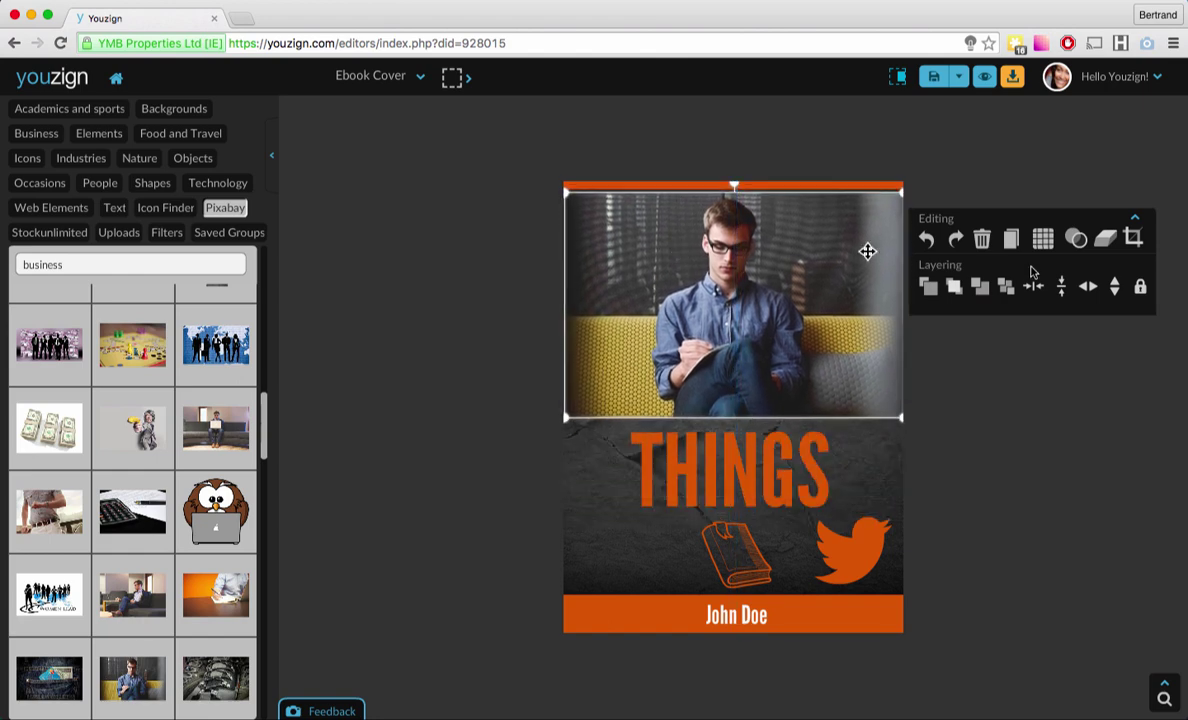
click(1106, 240)
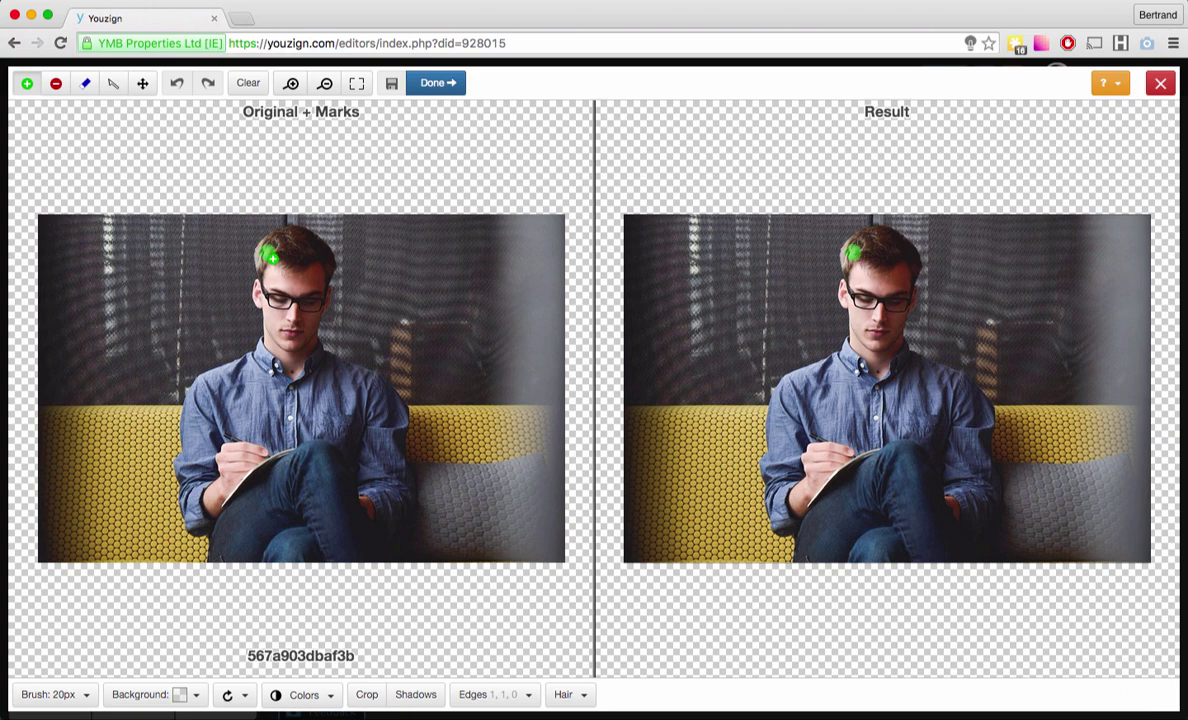
Mark the man's hair, chin and shirt as areas to keep.
click(266, 254)
click(297, 246)
click(322, 256)
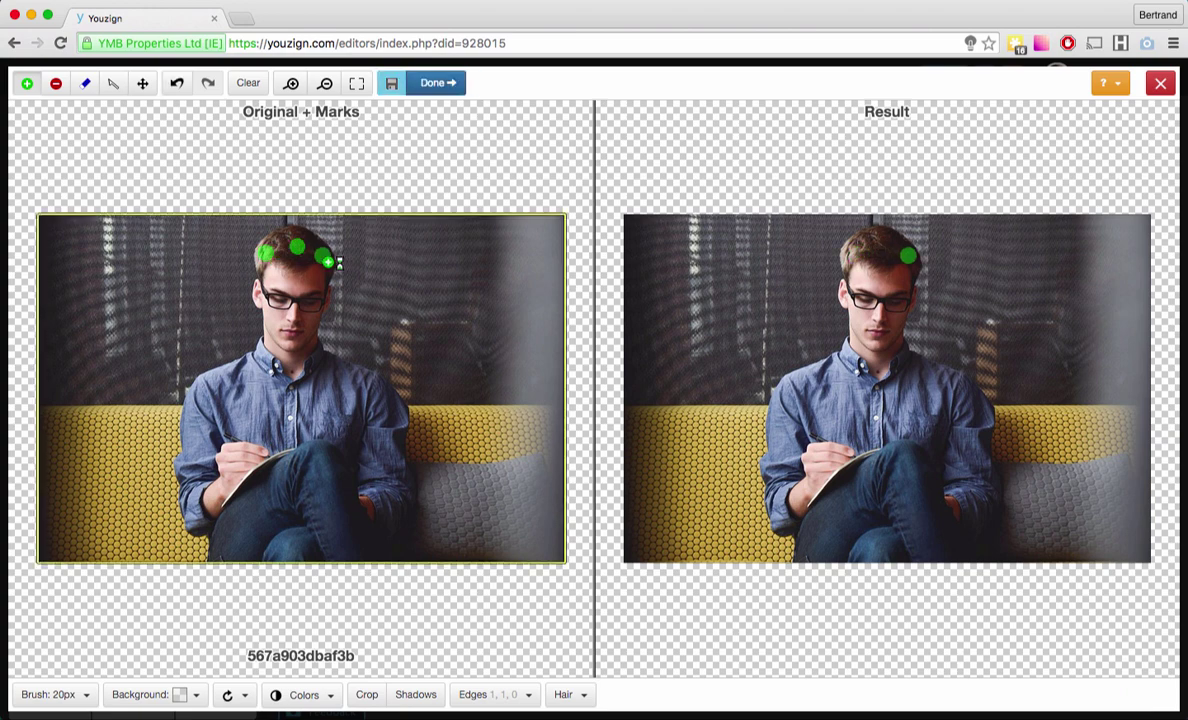
click(320, 286)
click(309, 333)
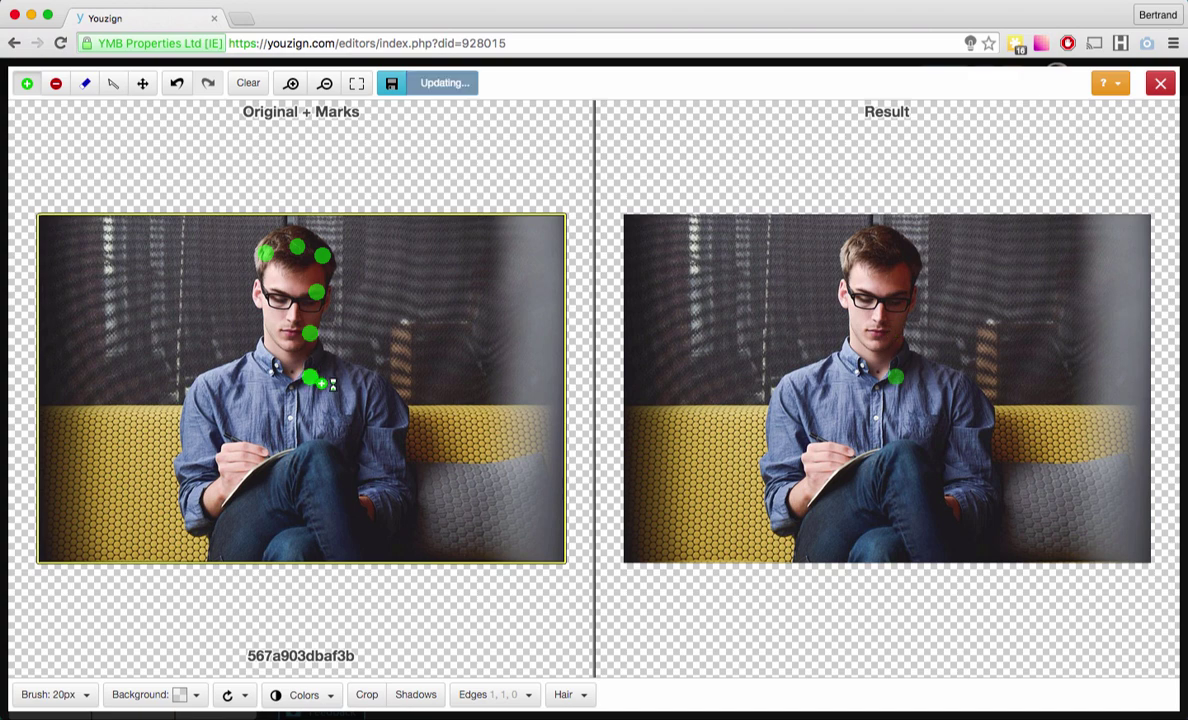
mouse_move(305, 375)
mouse_down()
mouse_move(394, 443)
mouse_move(395, 509)
mouse_move(355, 530)
mouse_move(362, 553)
mouse_move(237, 552)
mouse_move(221, 518)
mouse_move(205, 516)
mouse_move(205, 410)
mouse_move(292, 351)
mouse_move(272, 263)
mouse_move(299, 247)
mouse_up()
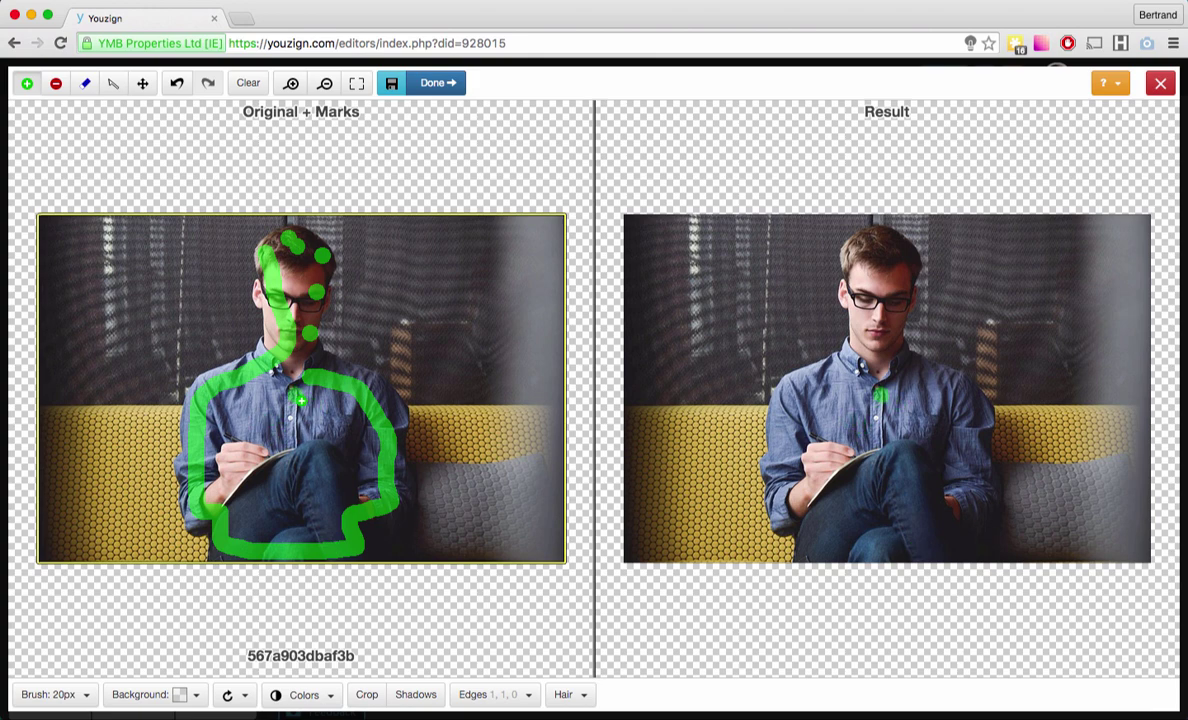
Mark the left backdrop and bottom-left sofa for removal, undoing one stray mark.
click(55, 84)
drag(204, 268, 200, 308)
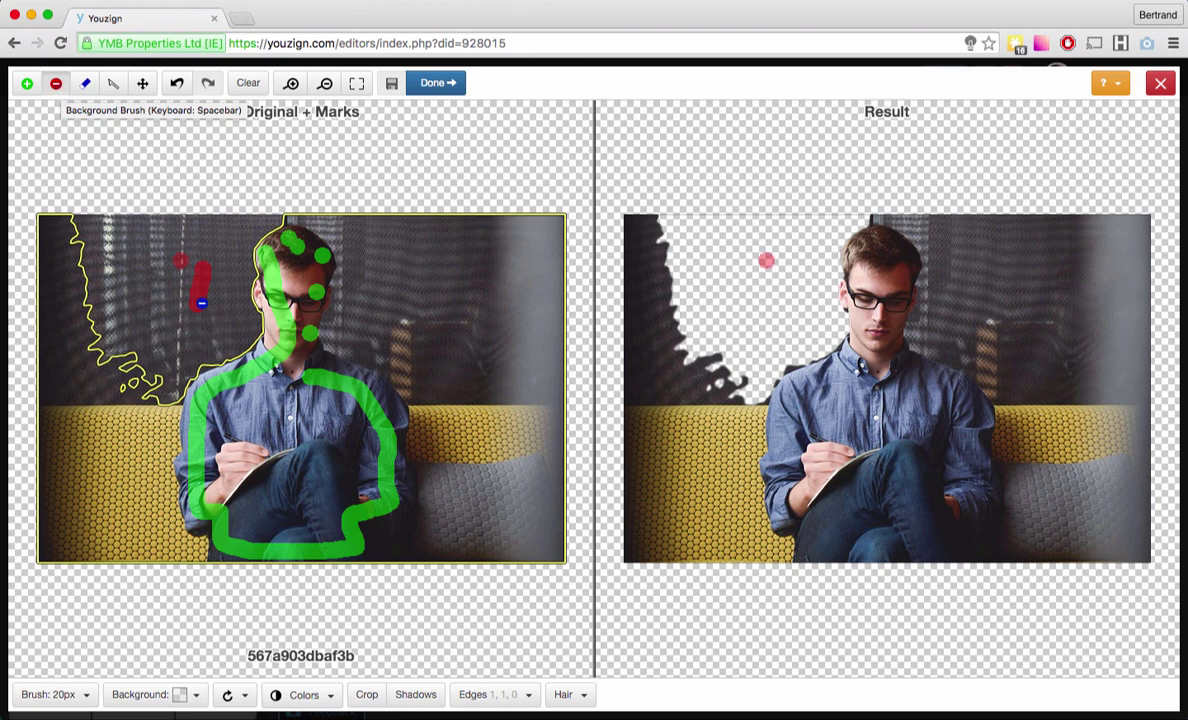
drag(188, 336, 145, 405)
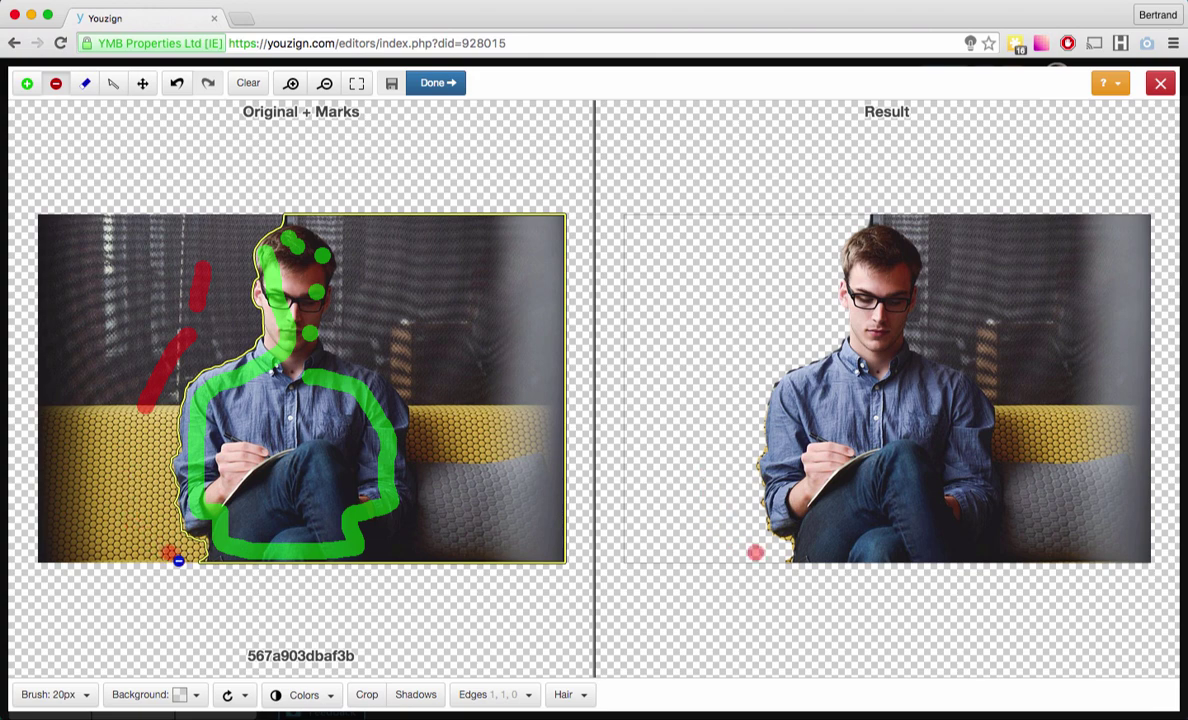
click(188, 552)
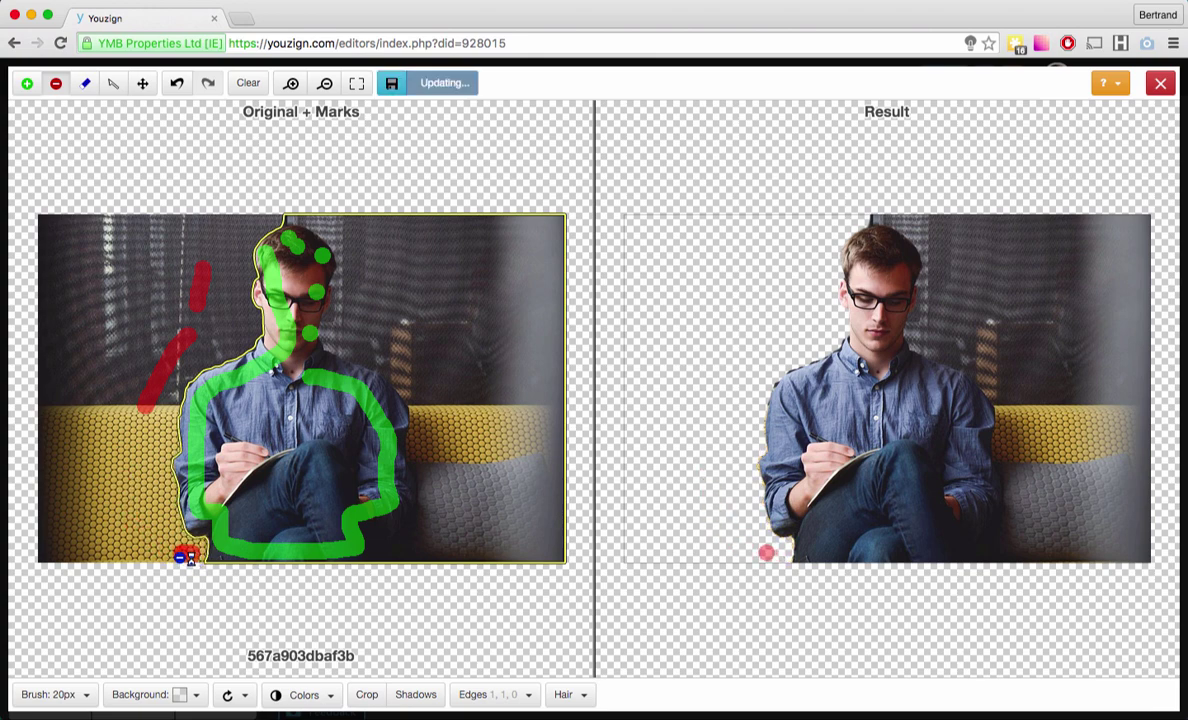
drag(150, 517, 151, 500)
key(super+z)
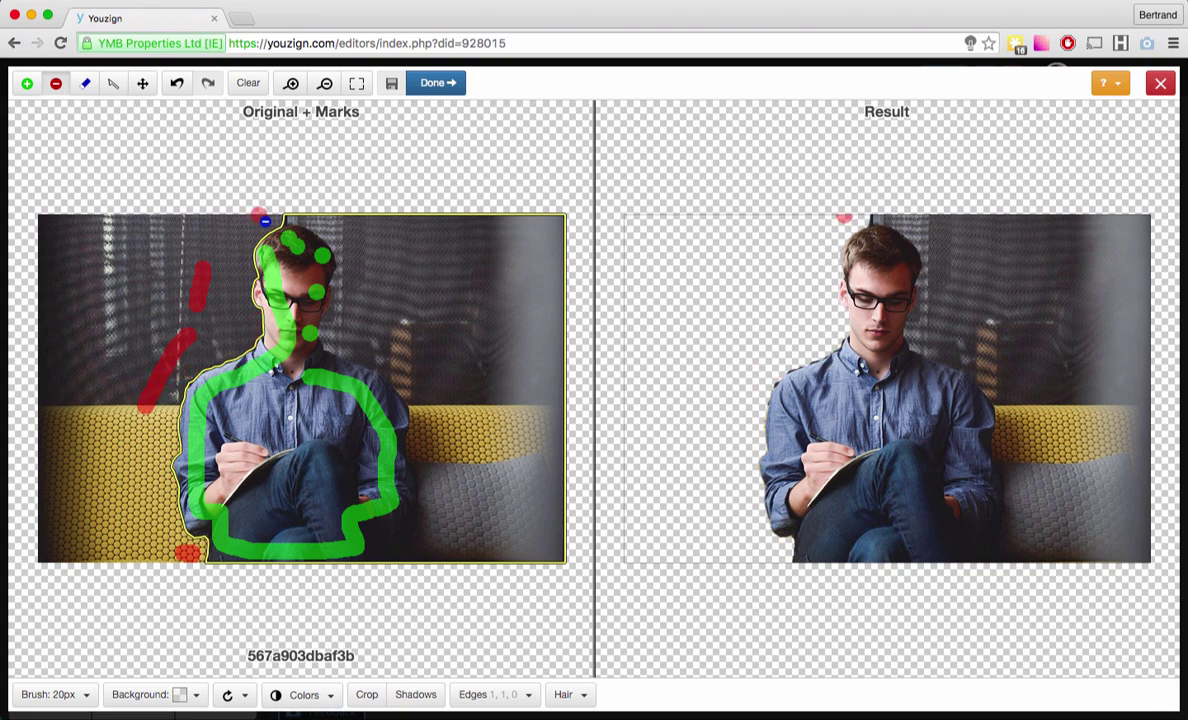
Mark the backdrop above his head and the sofa to his right for removal.
click(310, 220)
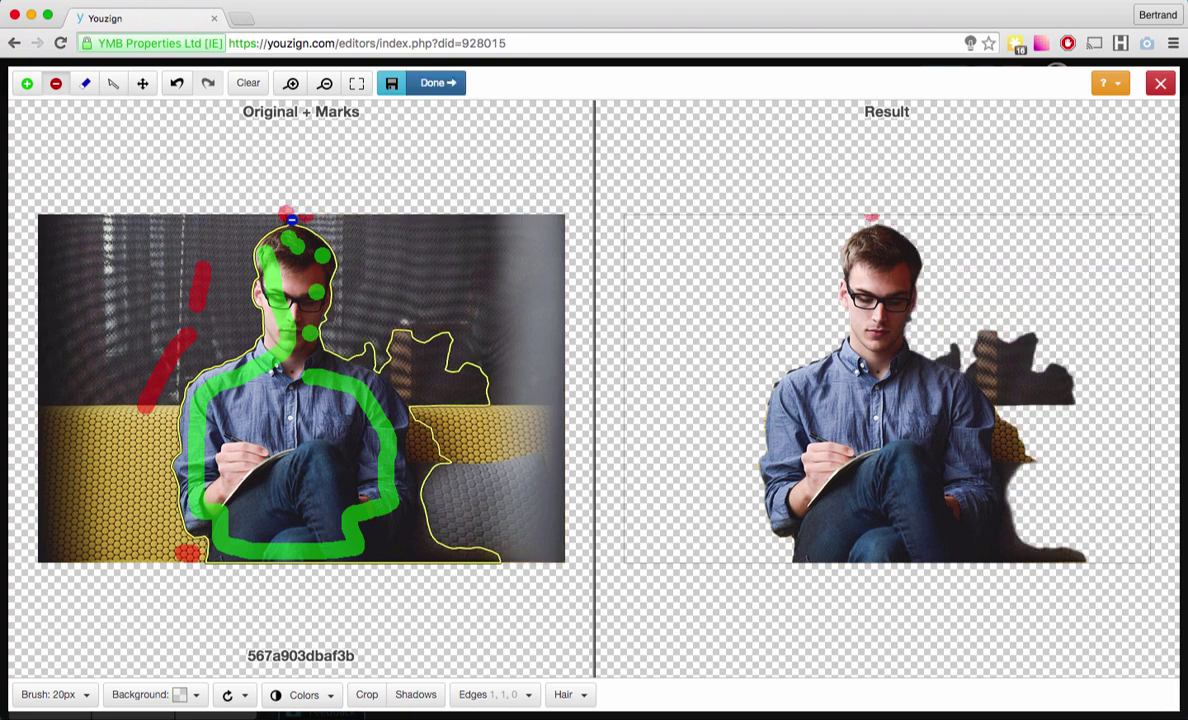
click(407, 329)
click(416, 366)
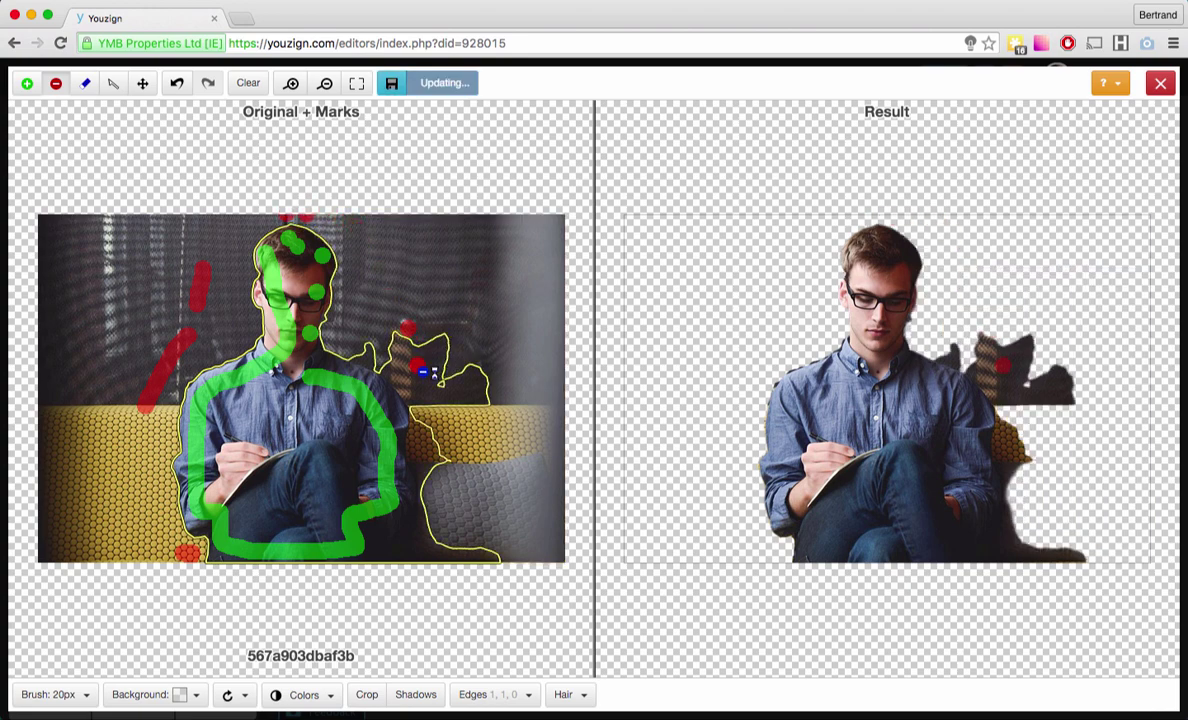
mouse_move(436, 477)
mouse_down()
mouse_move(418, 388)
mouse_move(376, 340)
mouse_move(365, 346)
mouse_up()
mouse_move(441, 427)
mouse_down()
mouse_move(466, 490)
mouse_move(457, 582)
mouse_move(437, 550)
mouse_move(423, 452)
mouse_up()
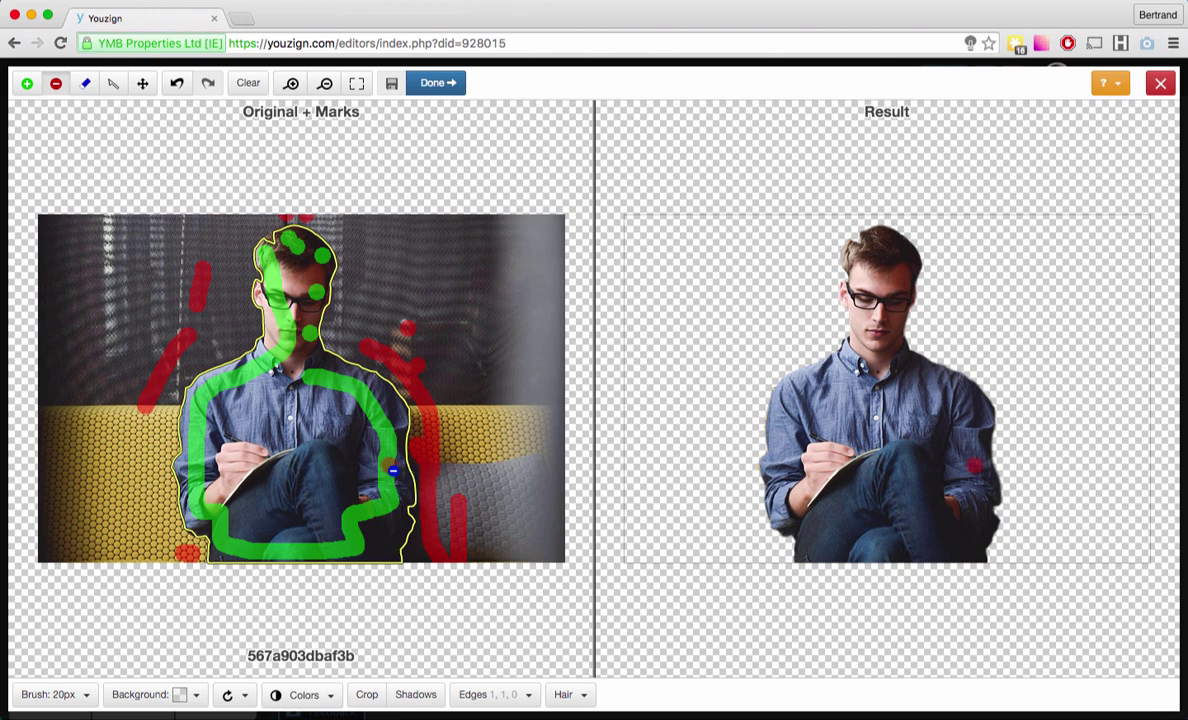
click(27, 83)
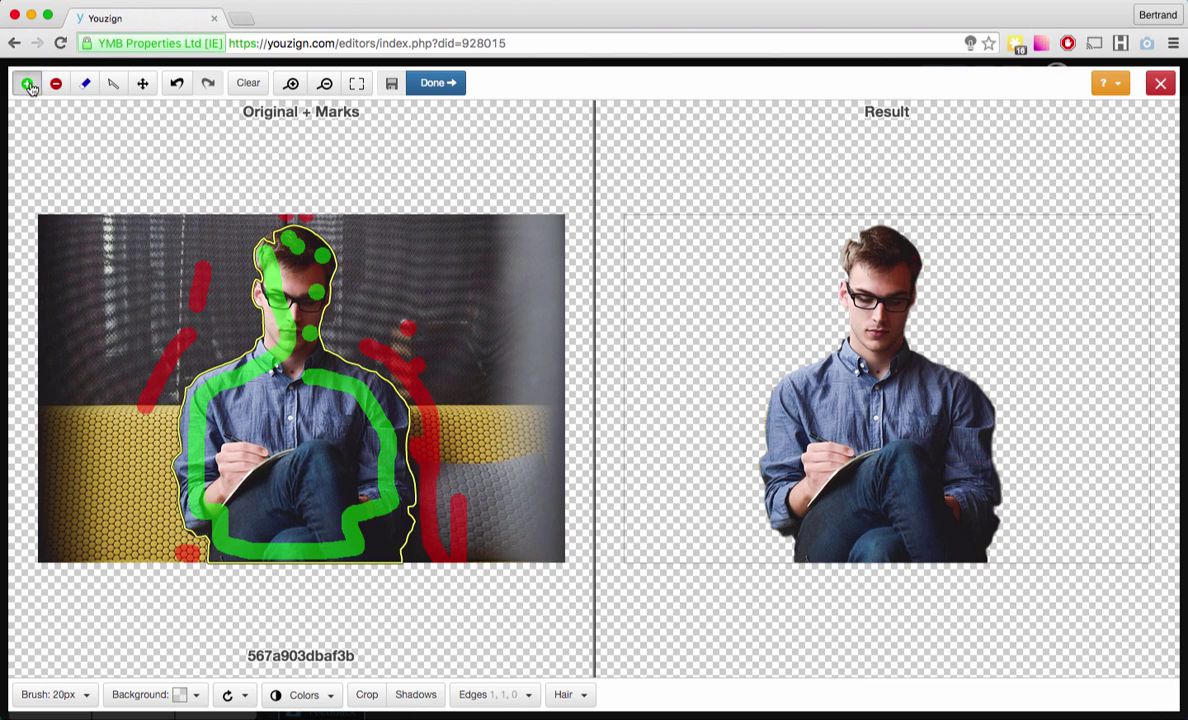
Add a keep mark at the man's lower right, panning with the spacebar as needed.
click(409, 516)
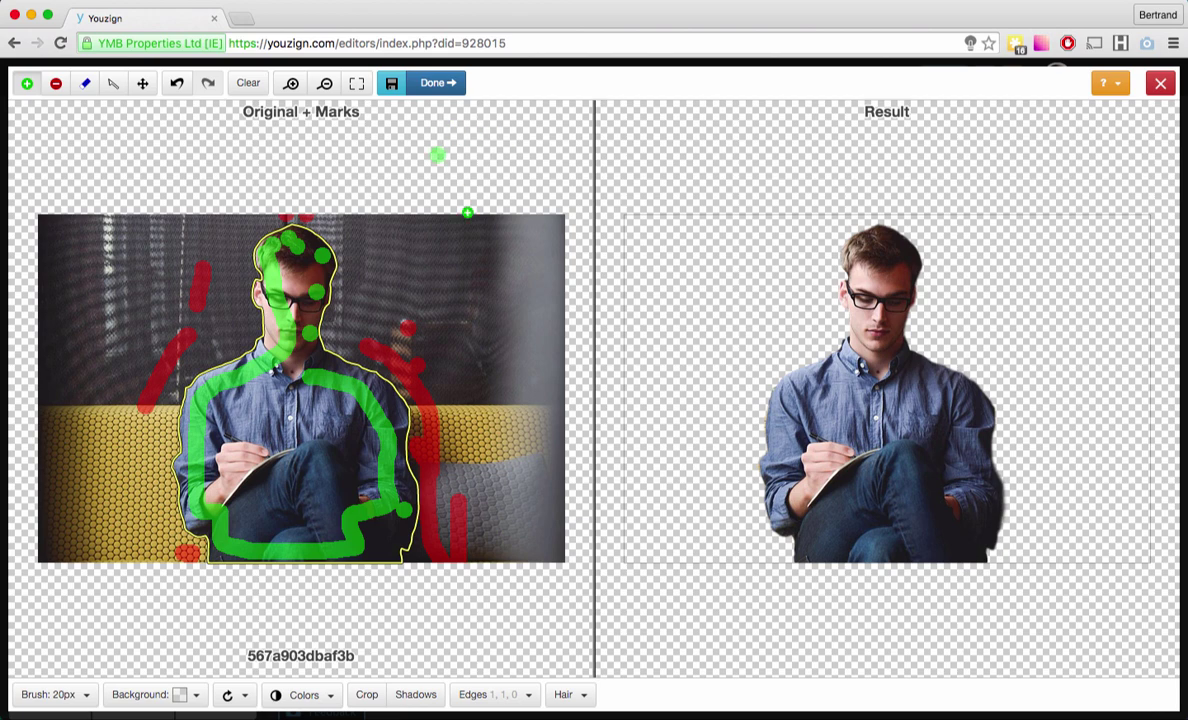
key(space)
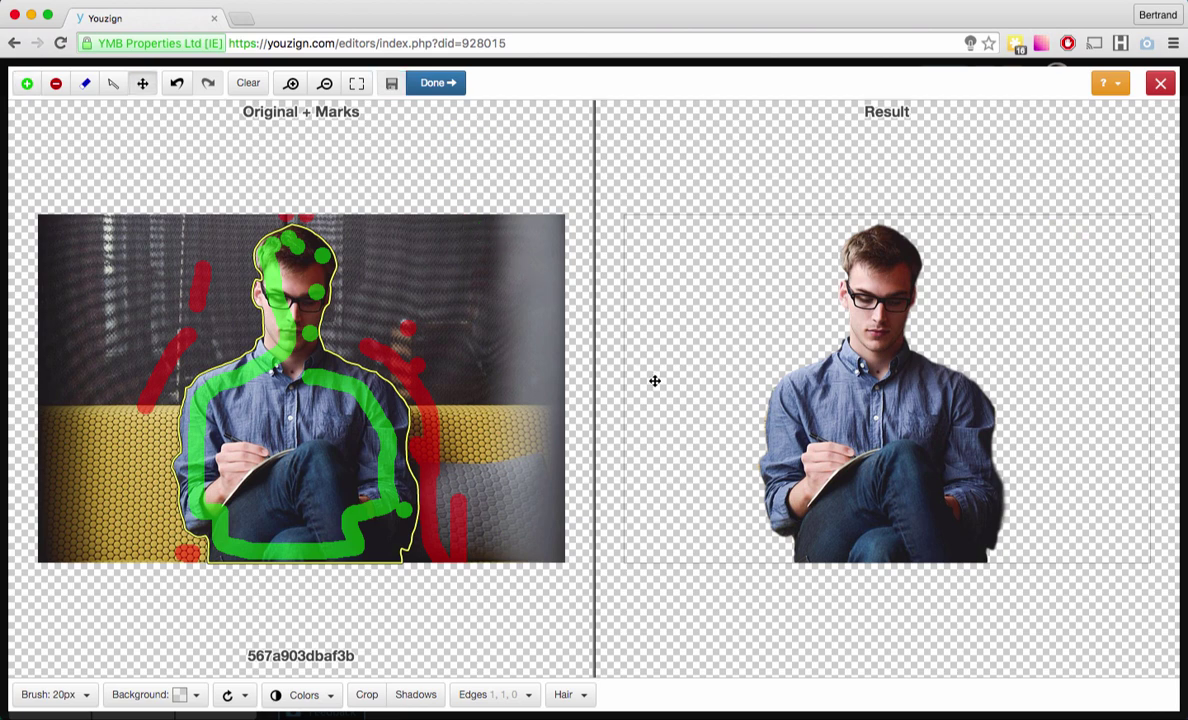
key(space)
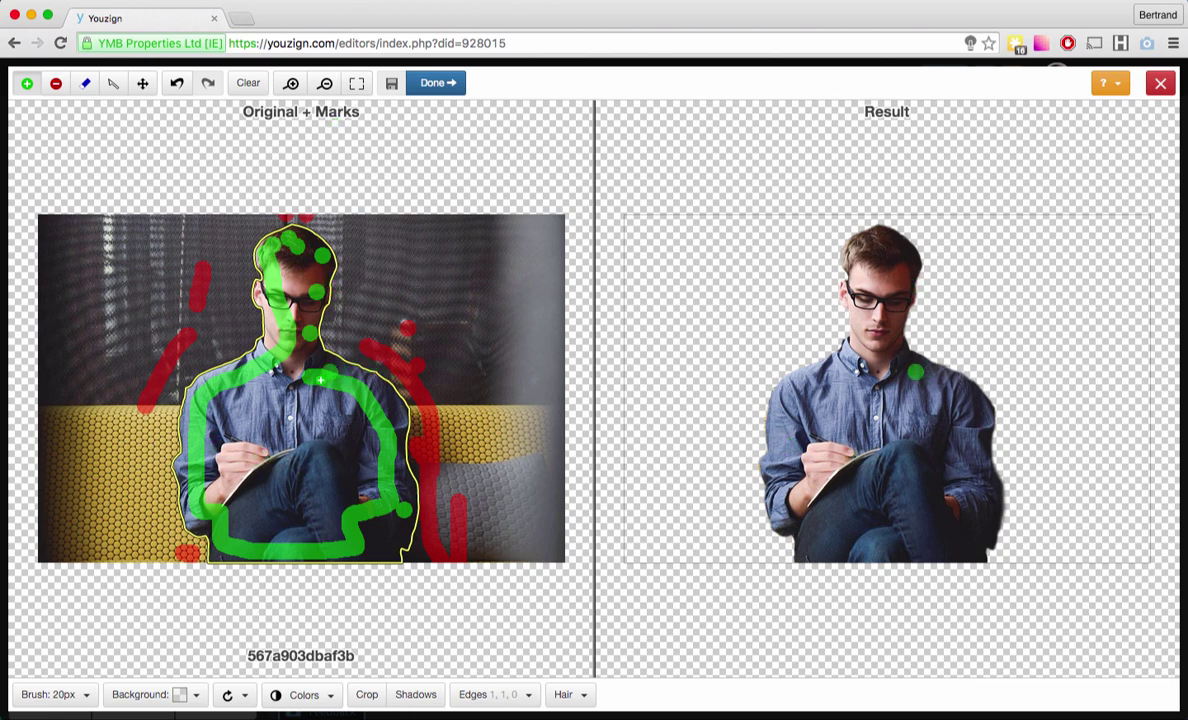
key(space)
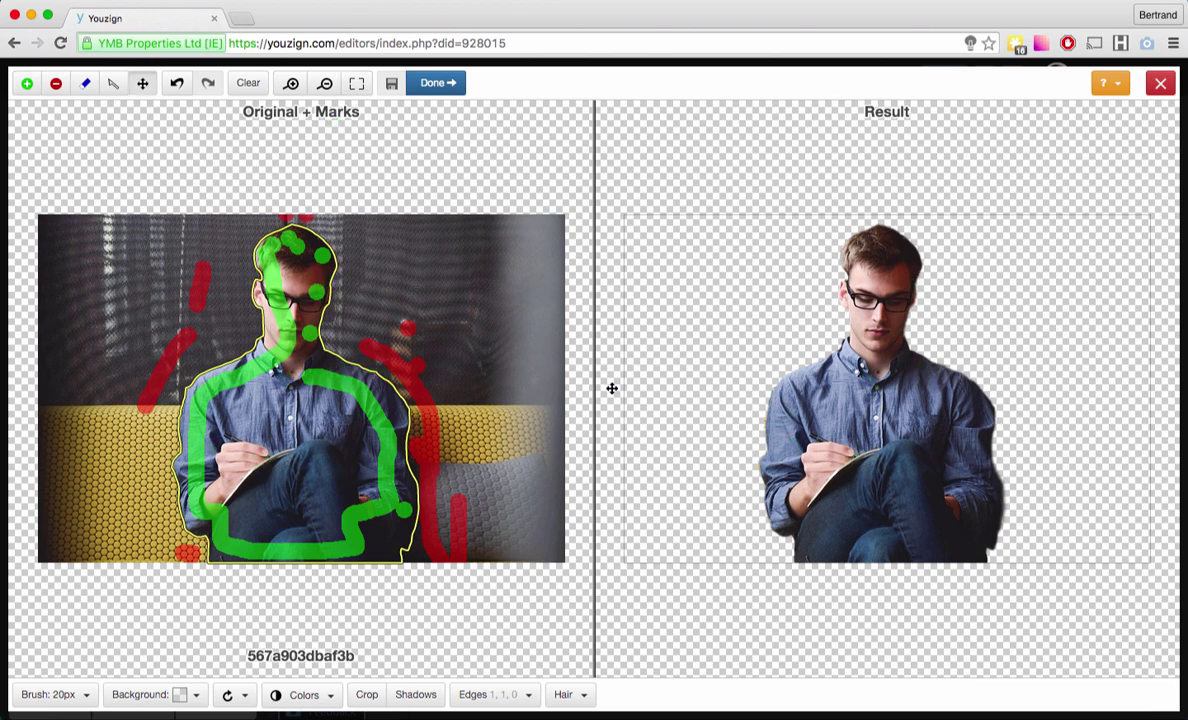
key(space)
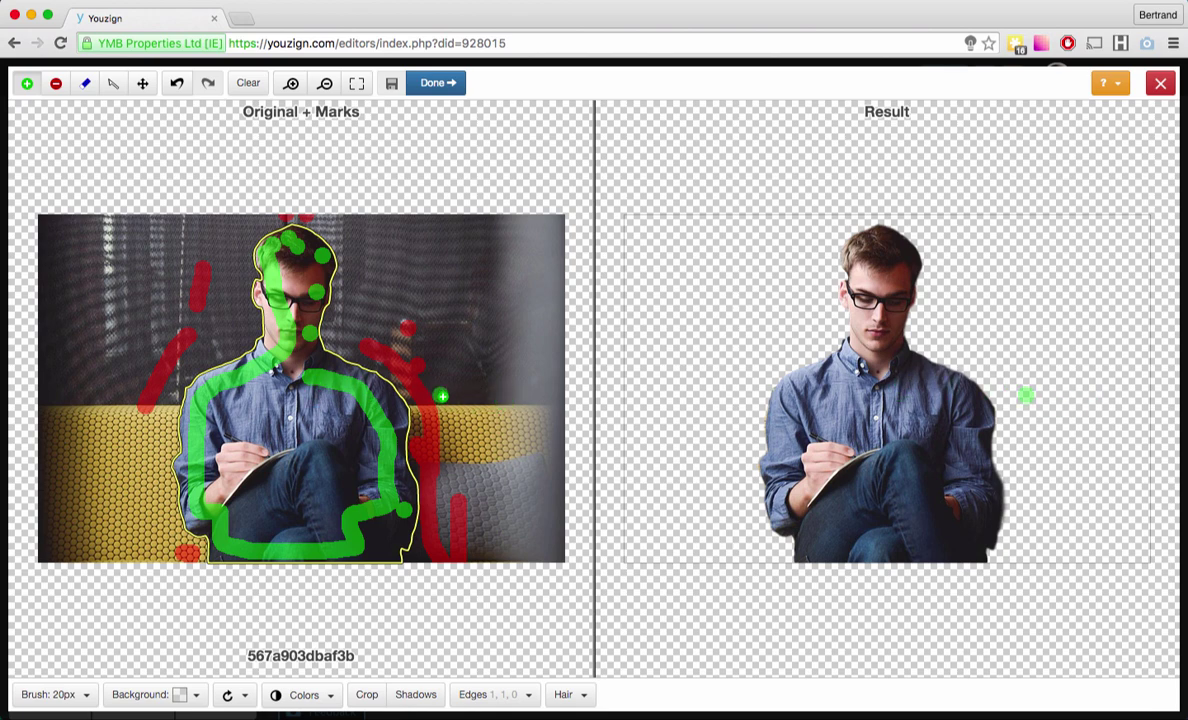
click(292, 84)
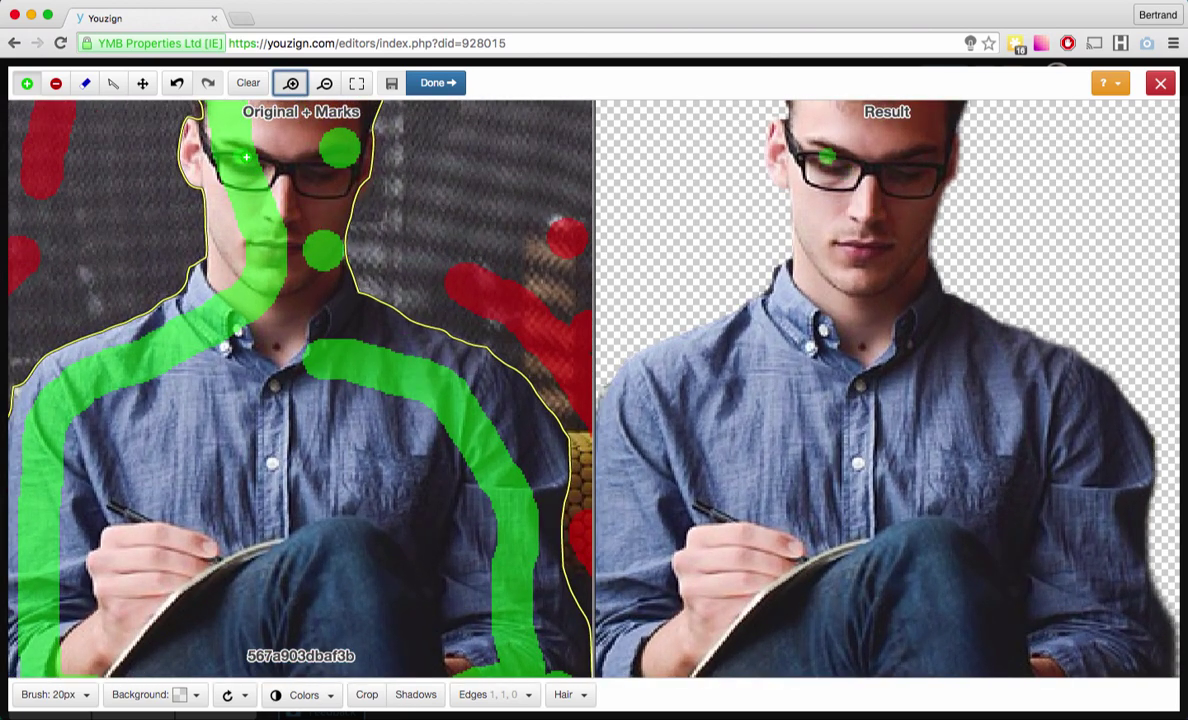
click(143, 84)
drag(358, 384, 262, 331)
scroll(318, 339, down, 5)
scroll(324, 276, up, 6)
scroll(324, 276, left, 3)
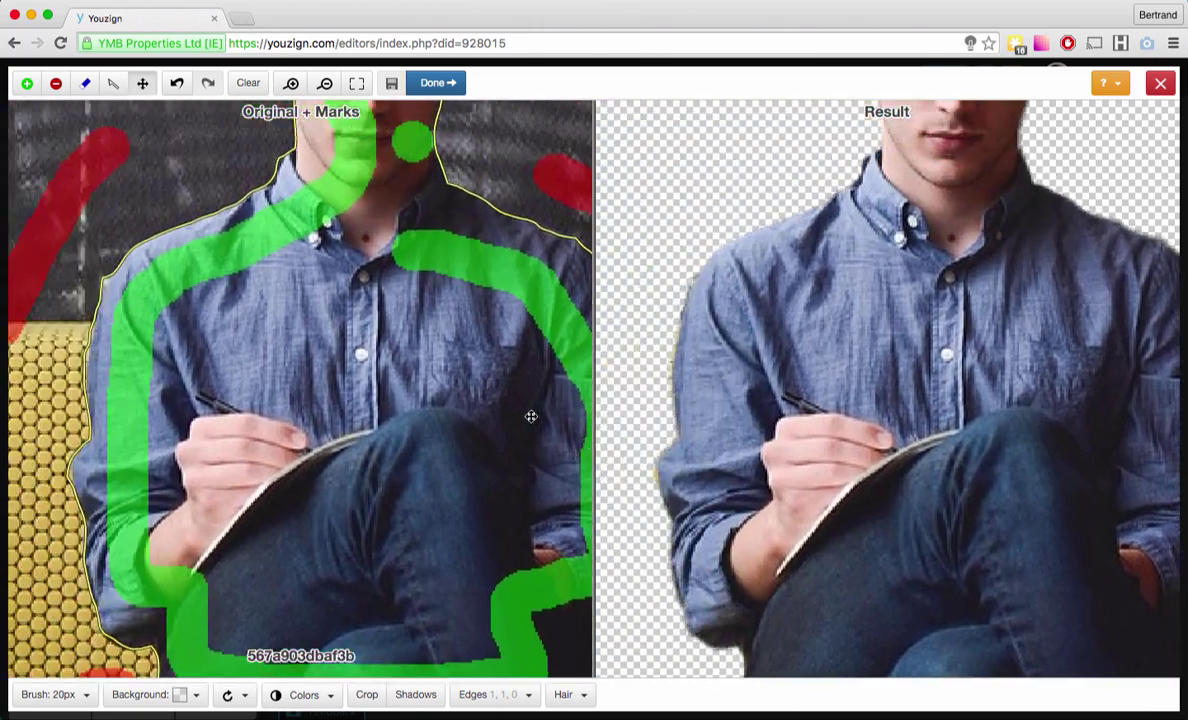
drag(505, 505, 396, 597)
scroll(396, 597, up, 4)
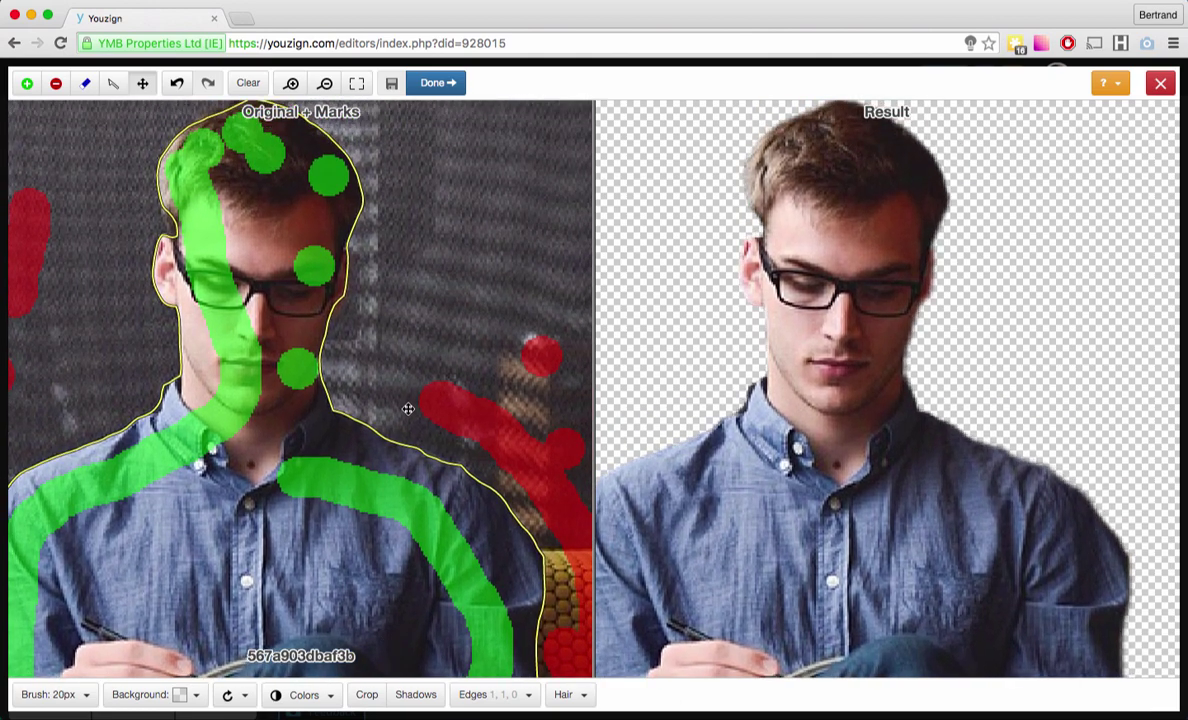
drag(408, 409, 430, 434)
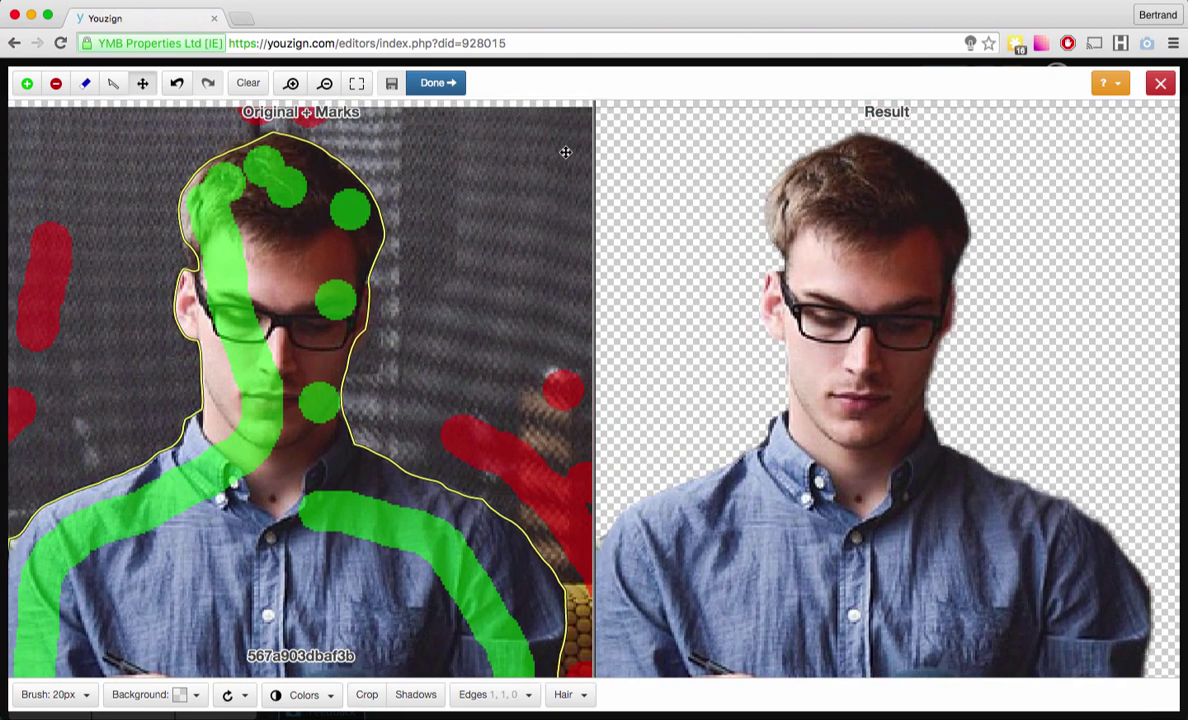
click(324, 83)
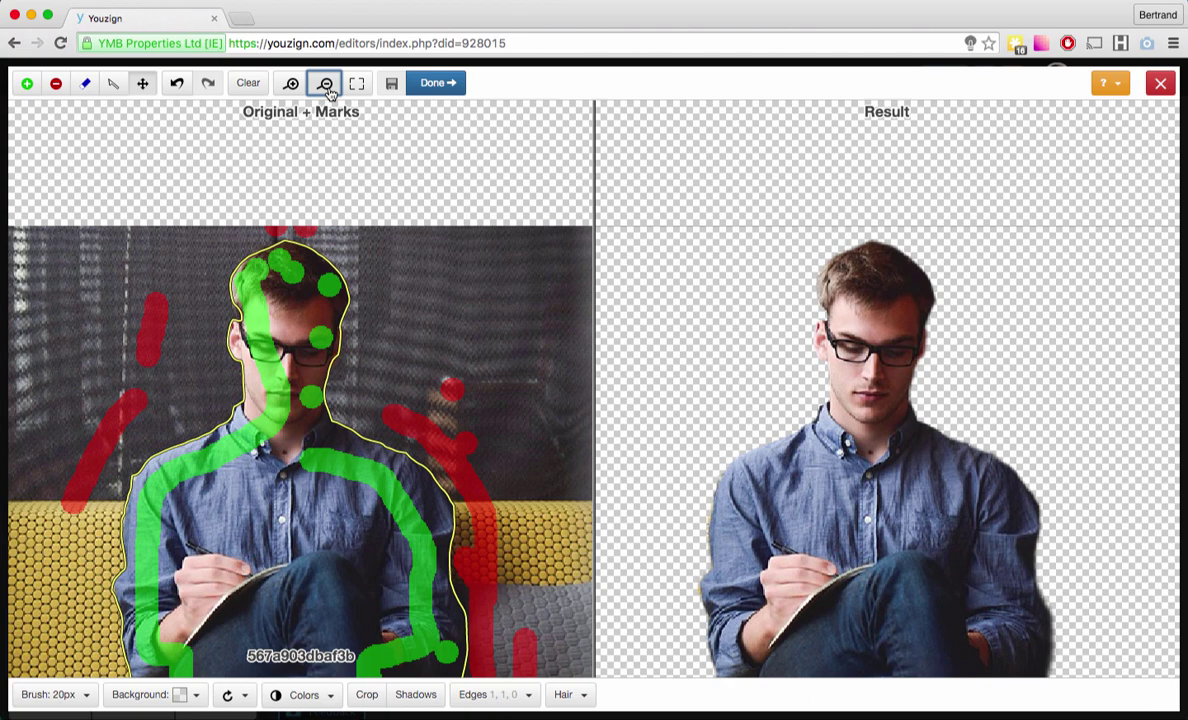
click(447, 88)
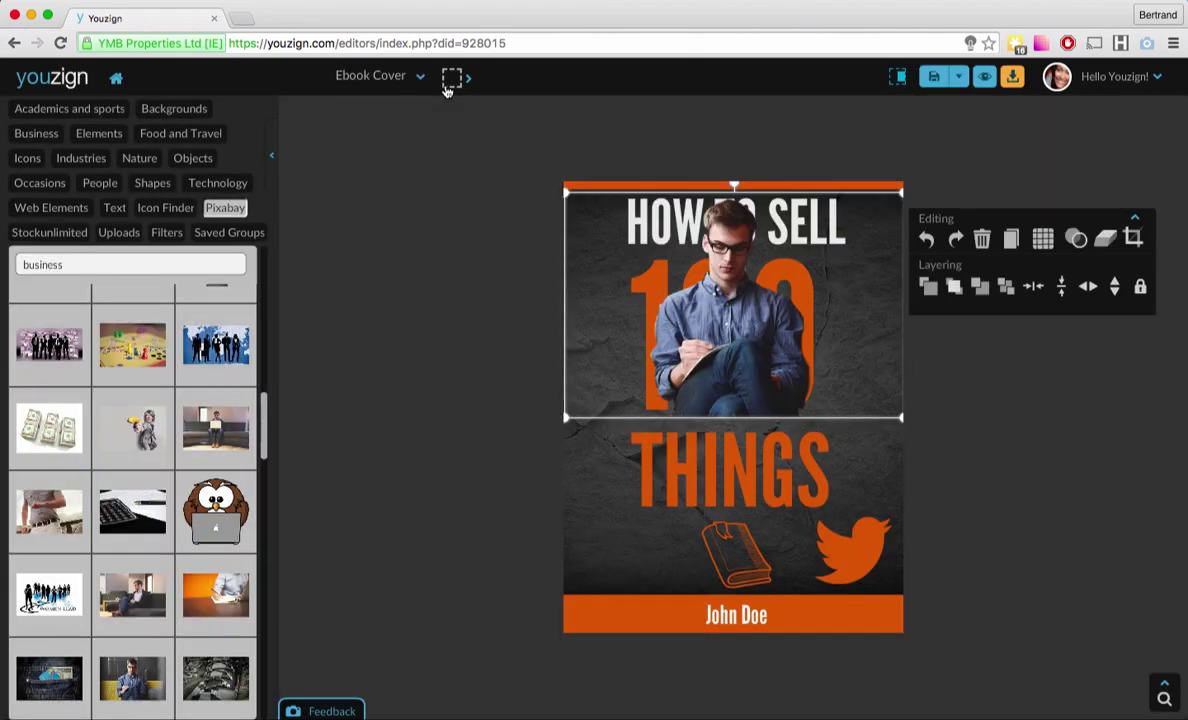
Drag the cut-out man down the centre guide so he overlaps THINGS, then deselect.
drag(755, 321, 756, 493)
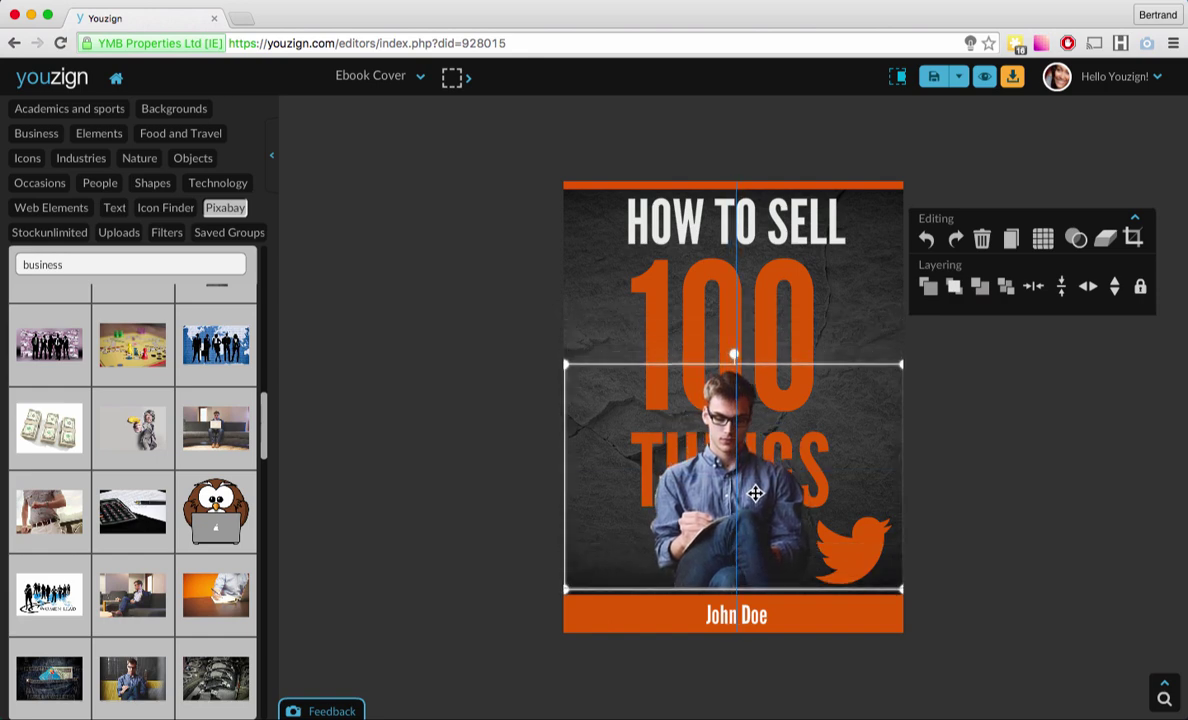
click(981, 446)
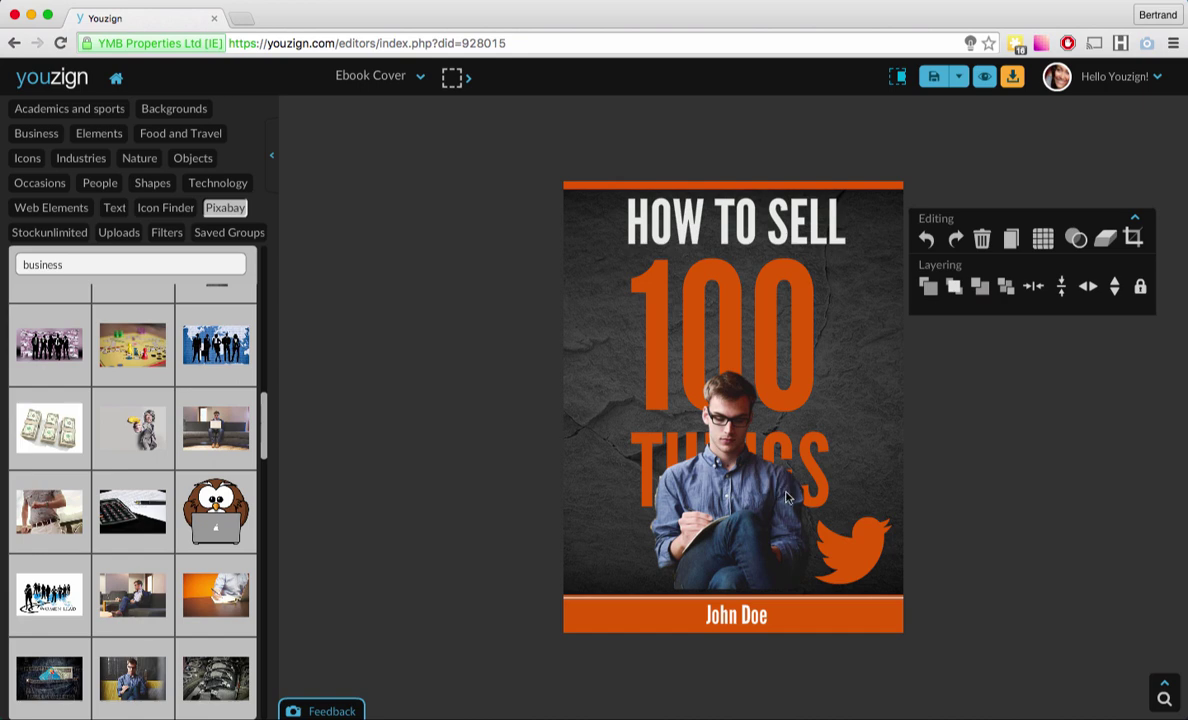
click(869, 527)
click(925, 503)
click(986, 78)
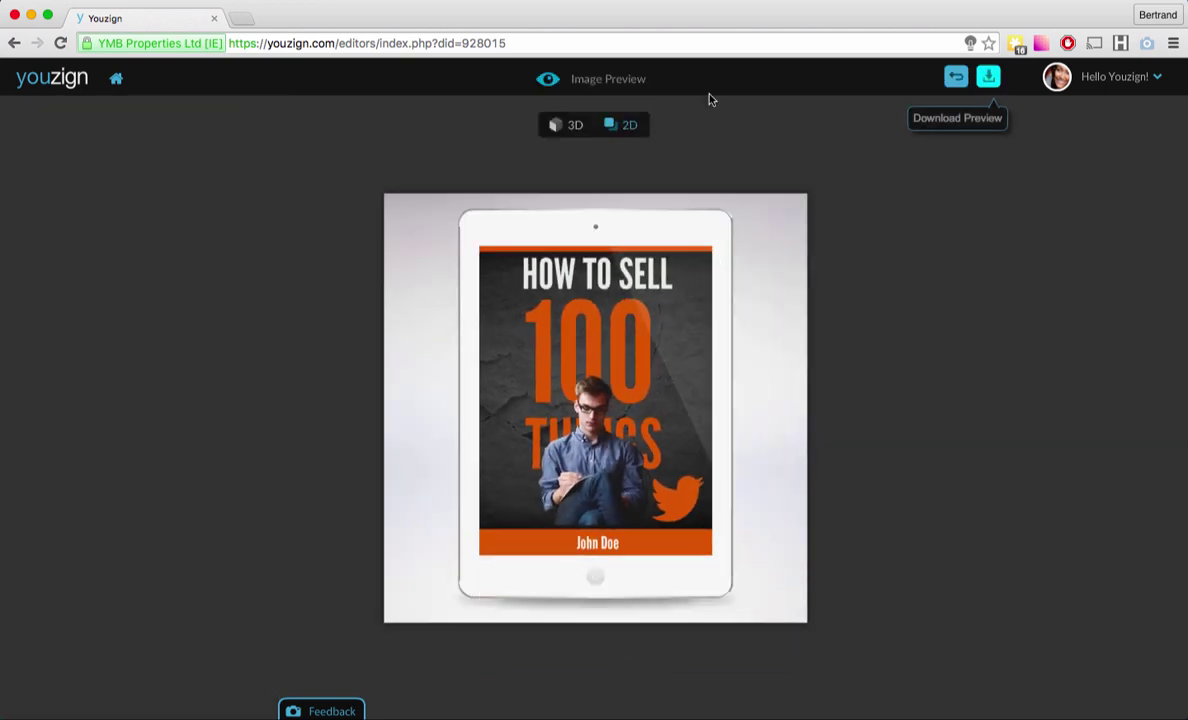
click(570, 126)
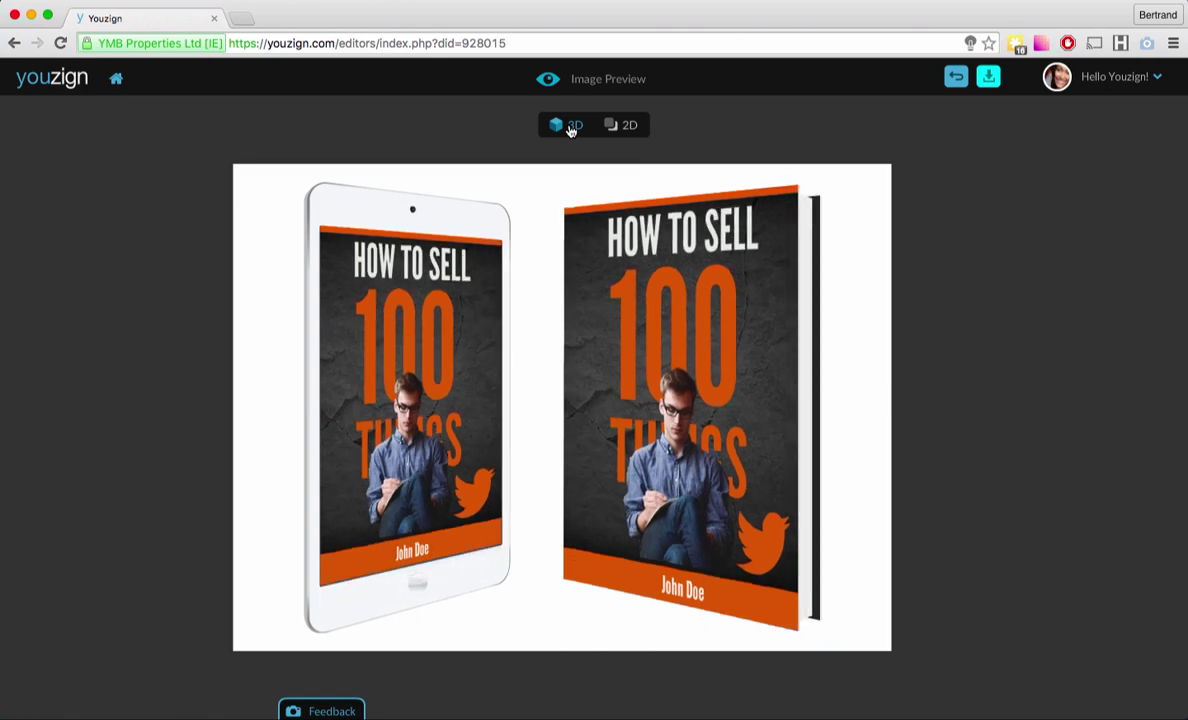
click(619, 127)
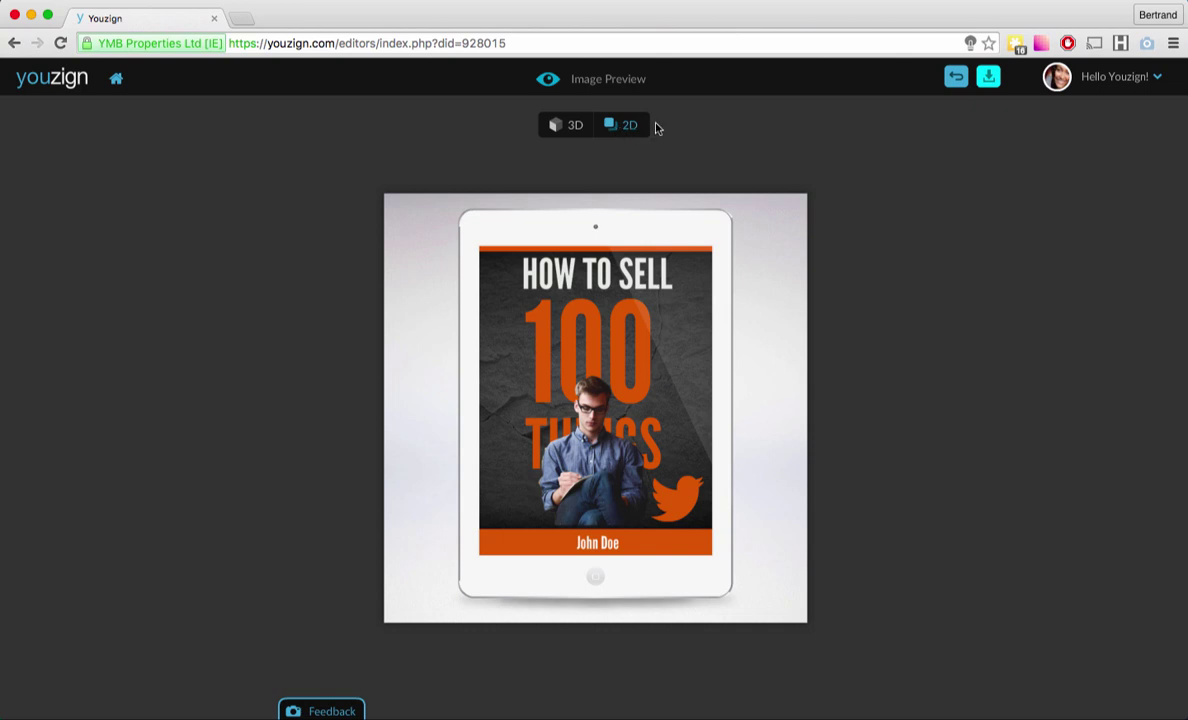
click(956, 77)
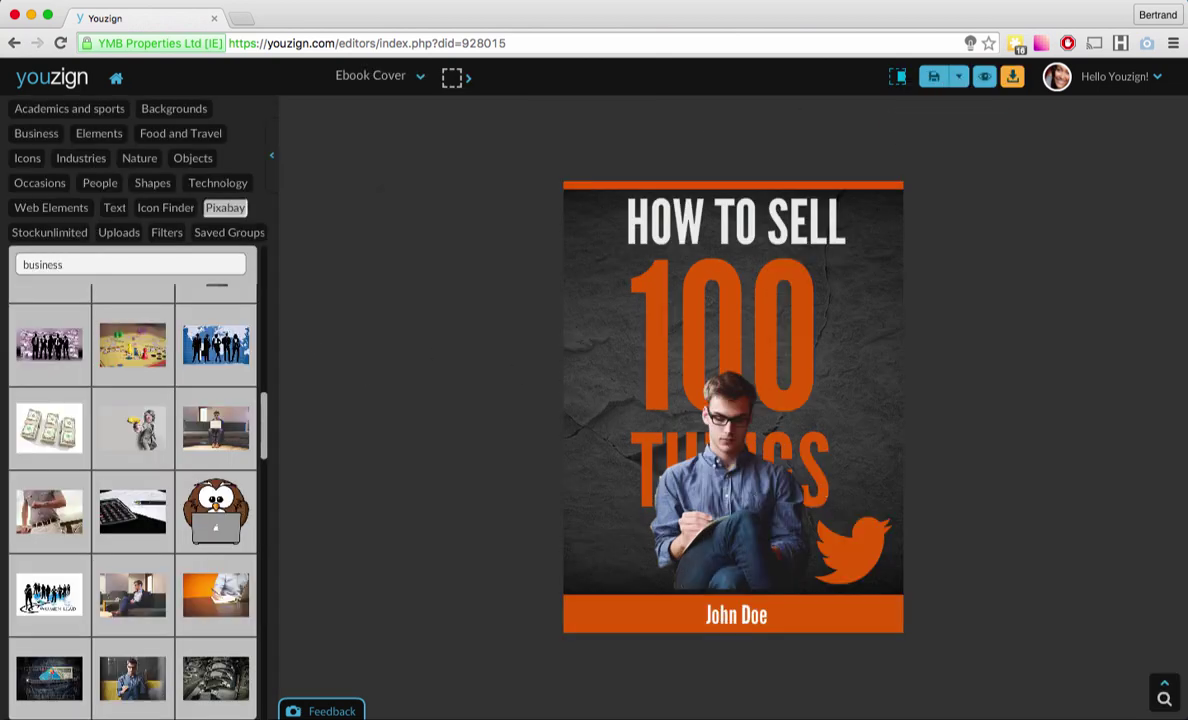
With the man photo selected, search Stockunlimited for 'business' images, then switch to the Uploads library.
click(753, 494)
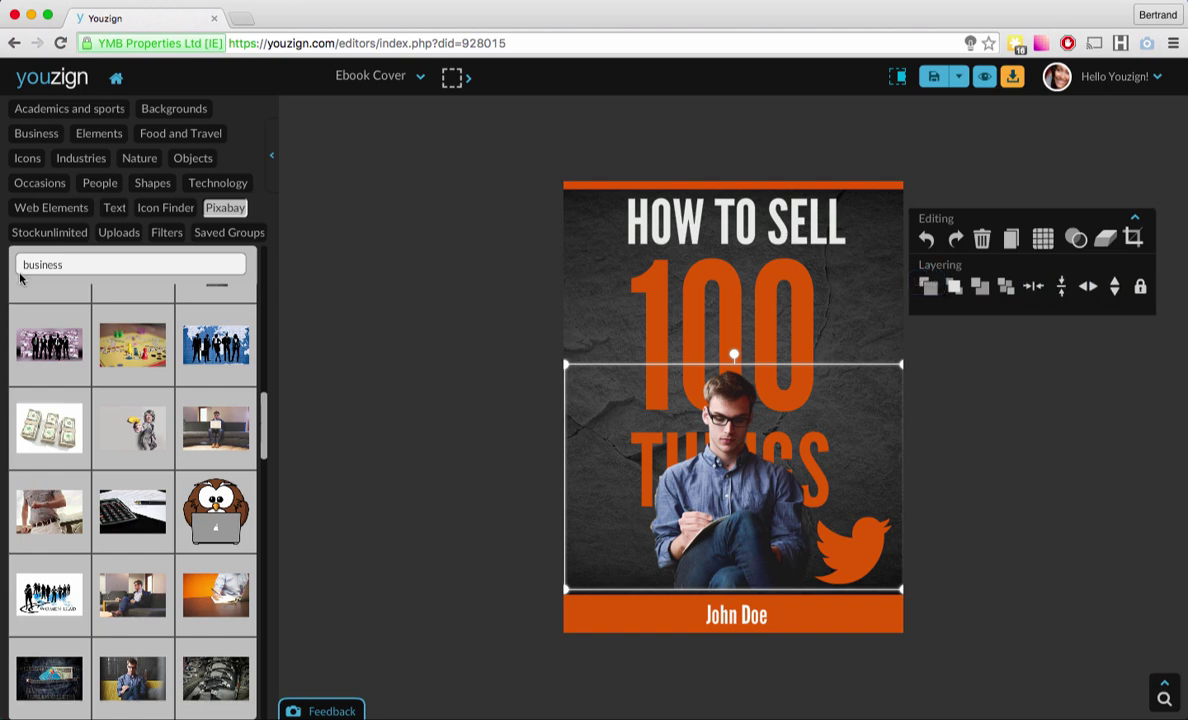
click(63, 237)
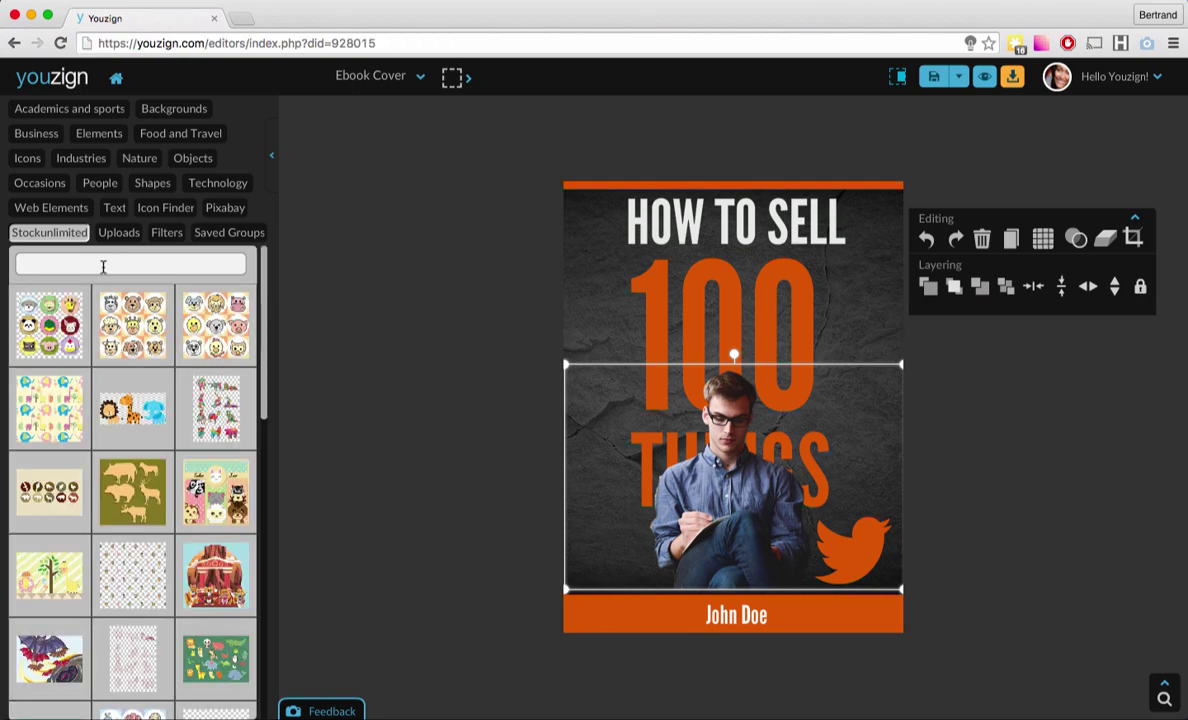
key(Return)
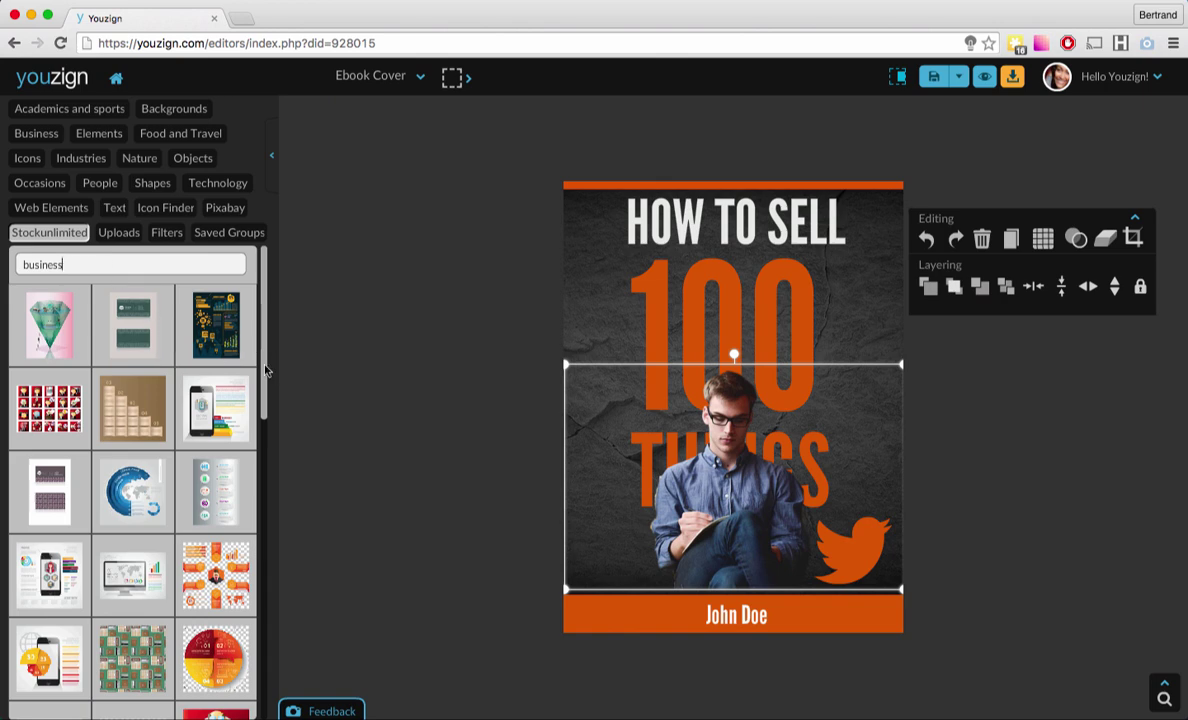
drag(265, 370, 228, 325)
click(122, 233)
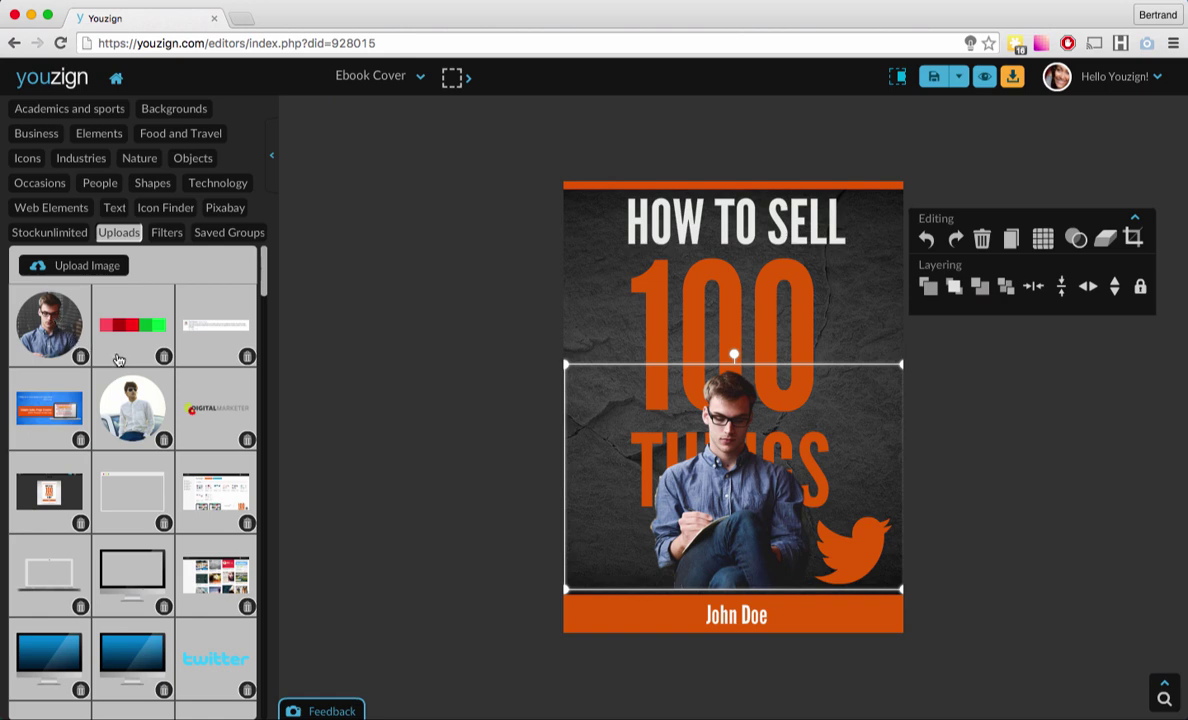
Shift the 100 title to the right and nudge the background image left.
click(590, 304)
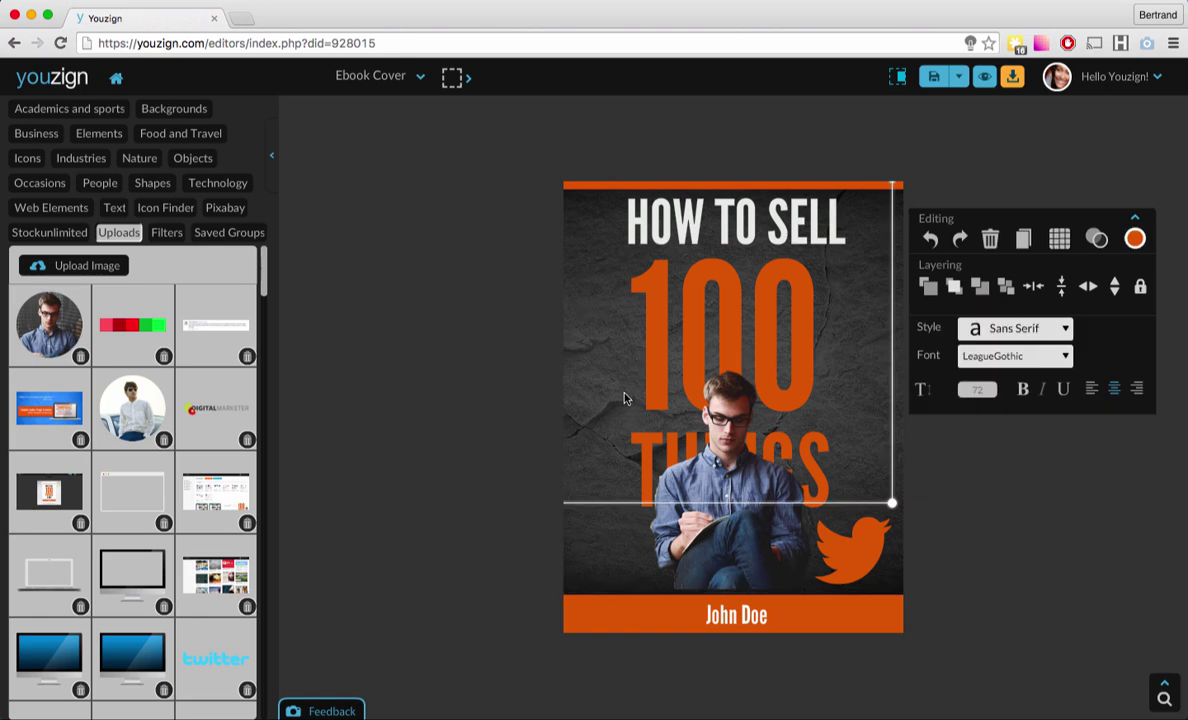
drag(624, 357, 729, 360)
click(631, 360)
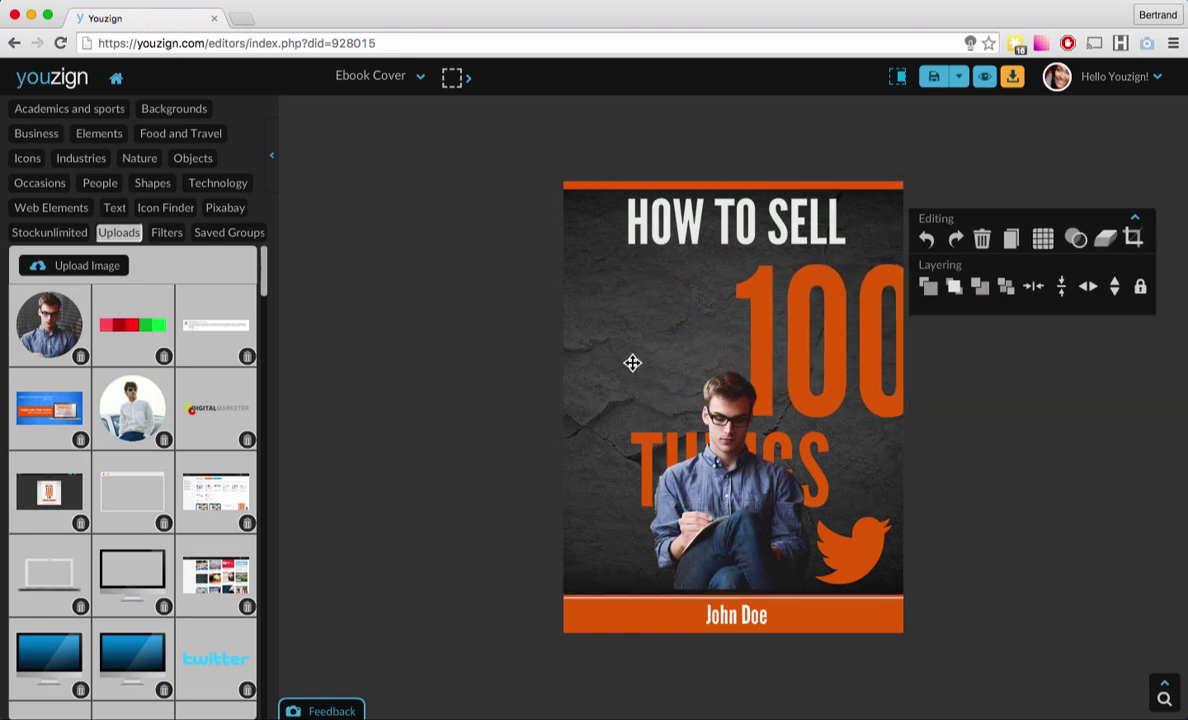
drag(605, 363, 570, 366)
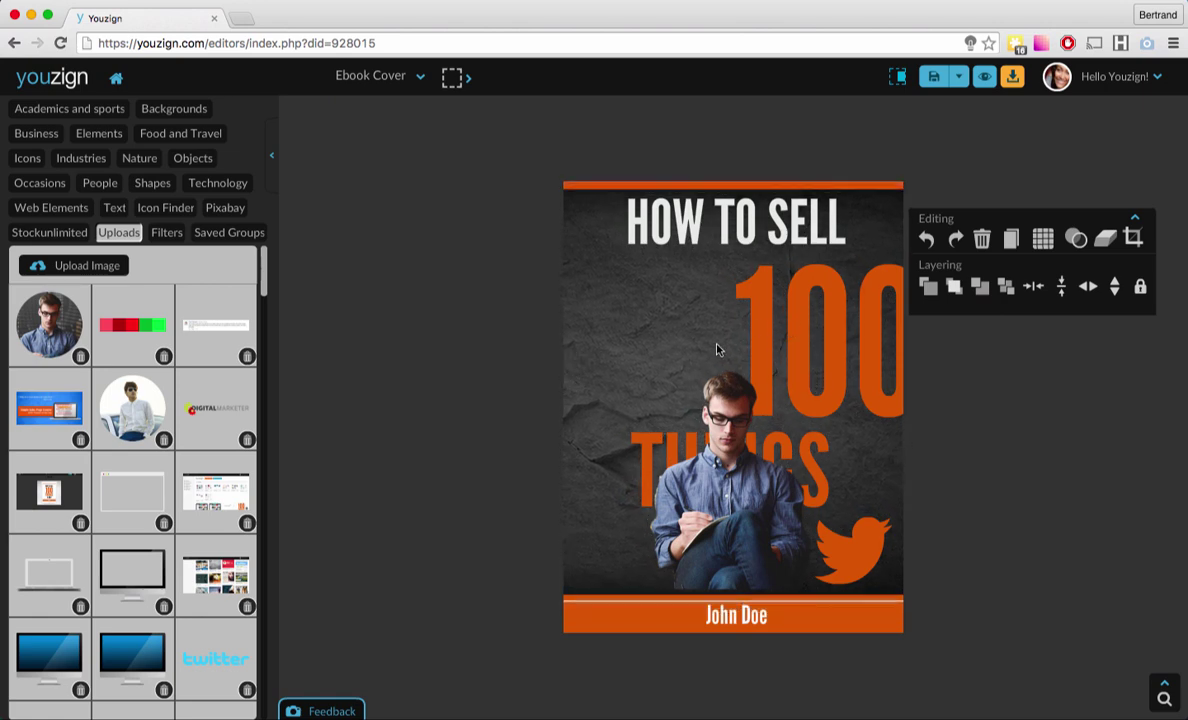
Move the 100 title back to the cover's centre and bring up the Filters library.
click(814, 342)
drag(825, 342, 708, 330)
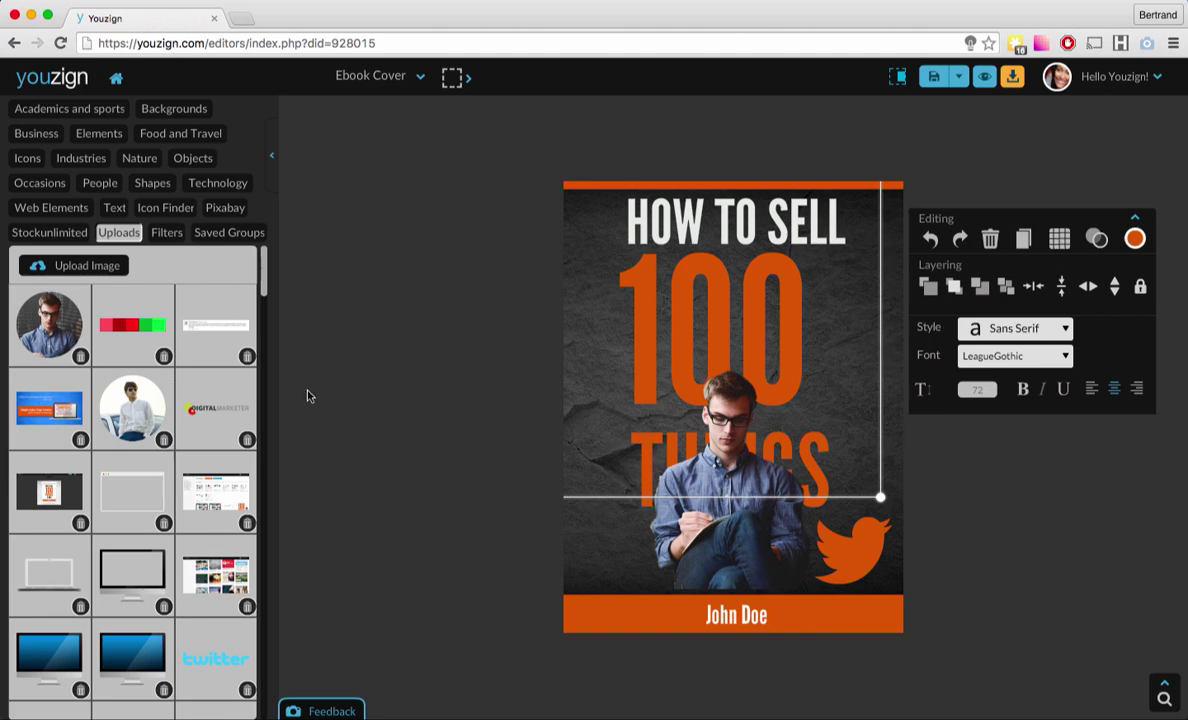
click(167, 232)
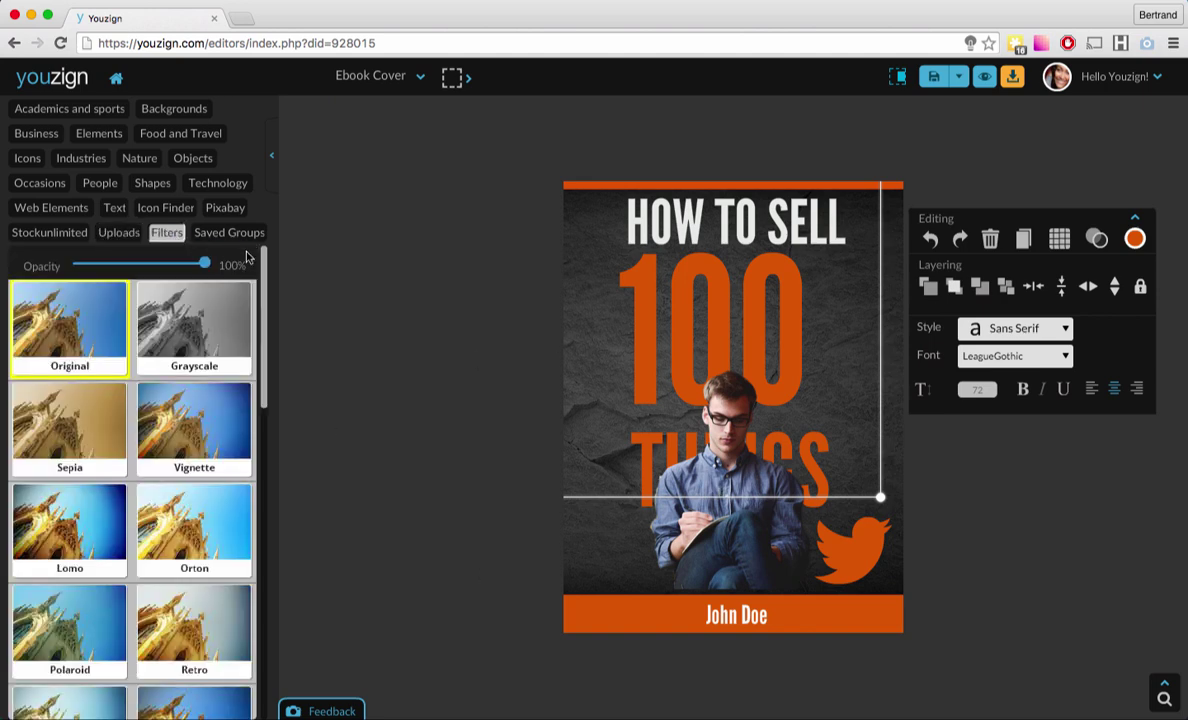
Apply the Grayscale filter to the cover and check the result in Preview.
click(334, 322)
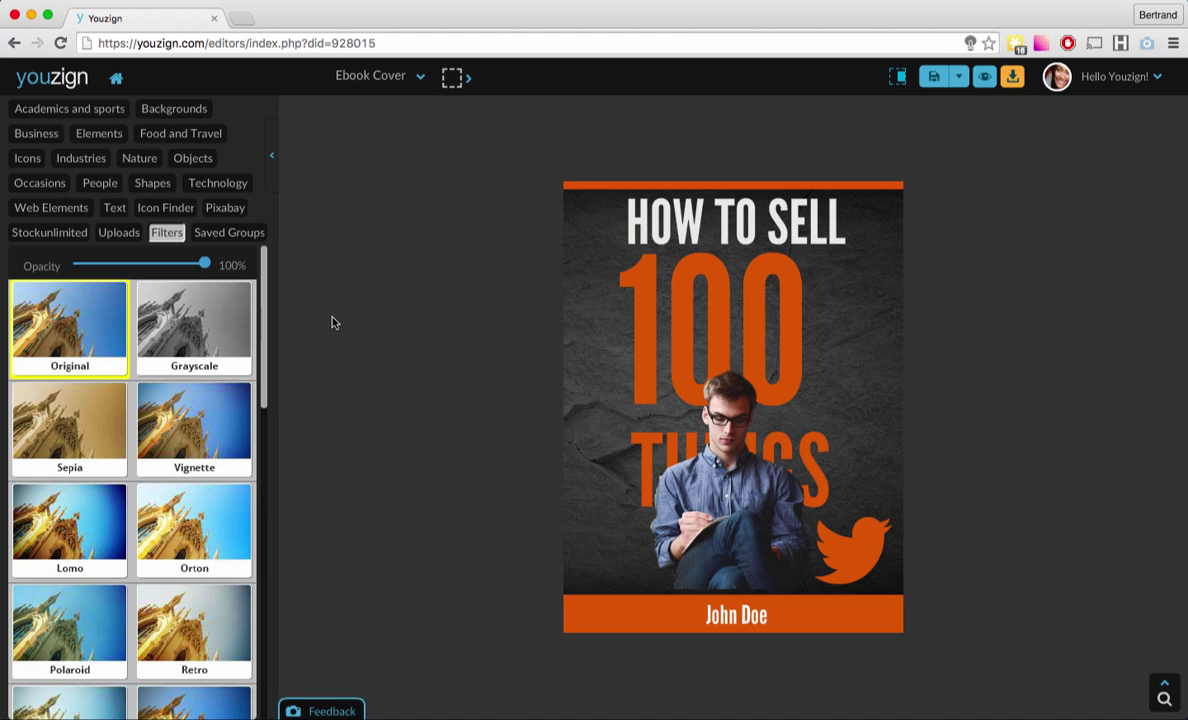
click(199, 343)
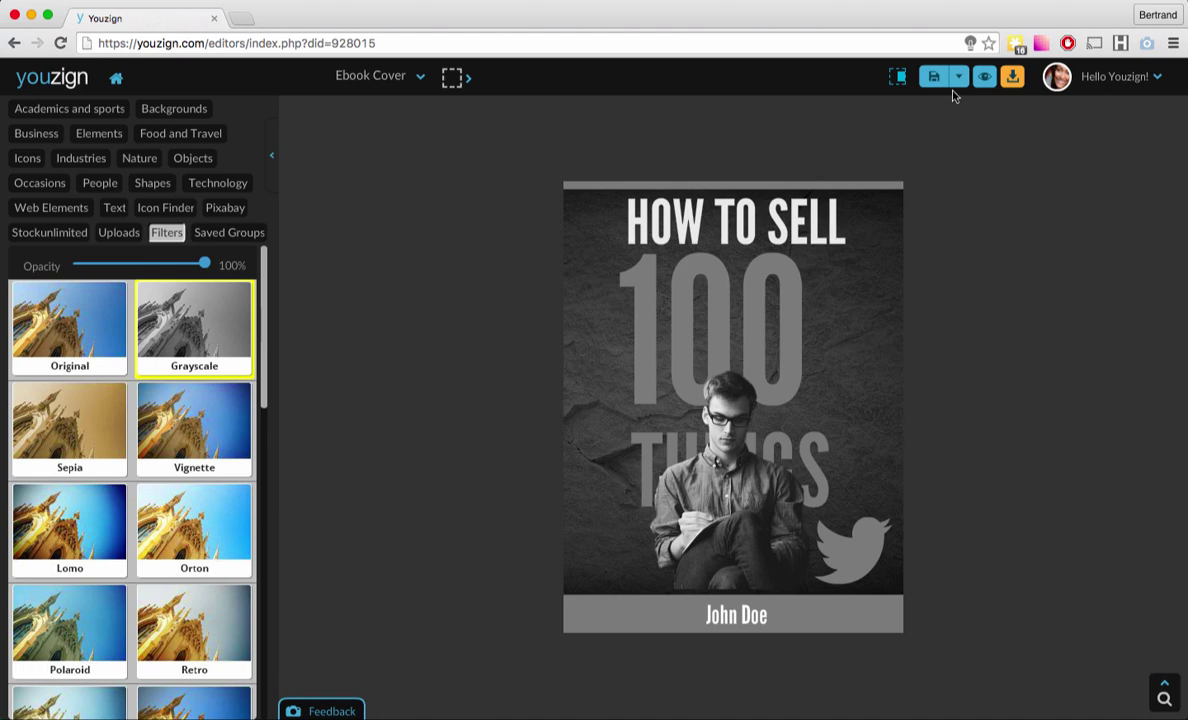
click(984, 77)
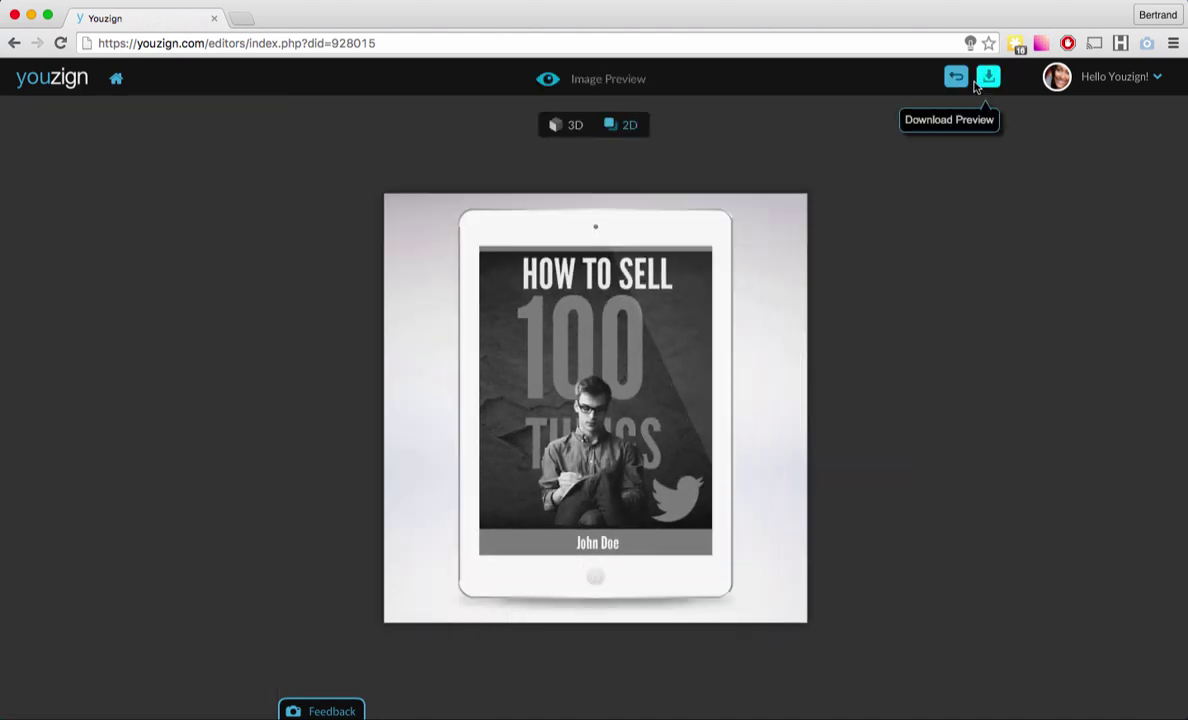
click(956, 77)
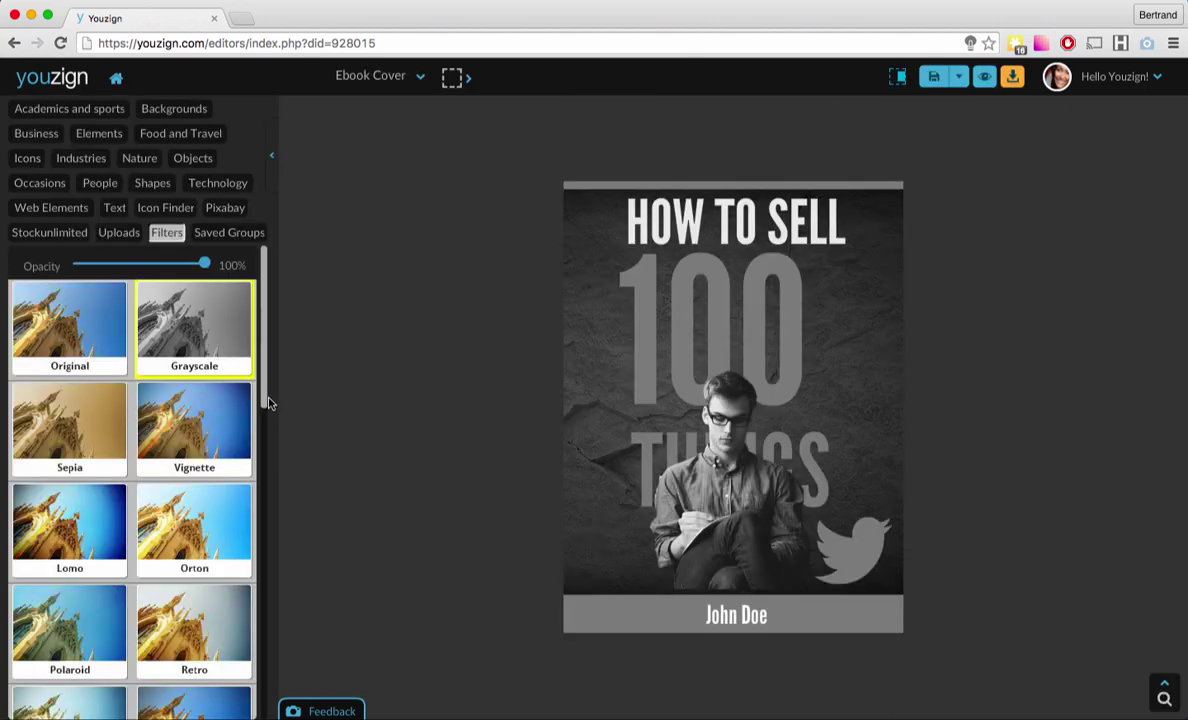
Restore the Original filter's orange colours and show the Saved Groups library.
mouse_move(265, 393)
mouse_down()
mouse_move(268, 680)
mouse_move(265, 380)
mouse_up()
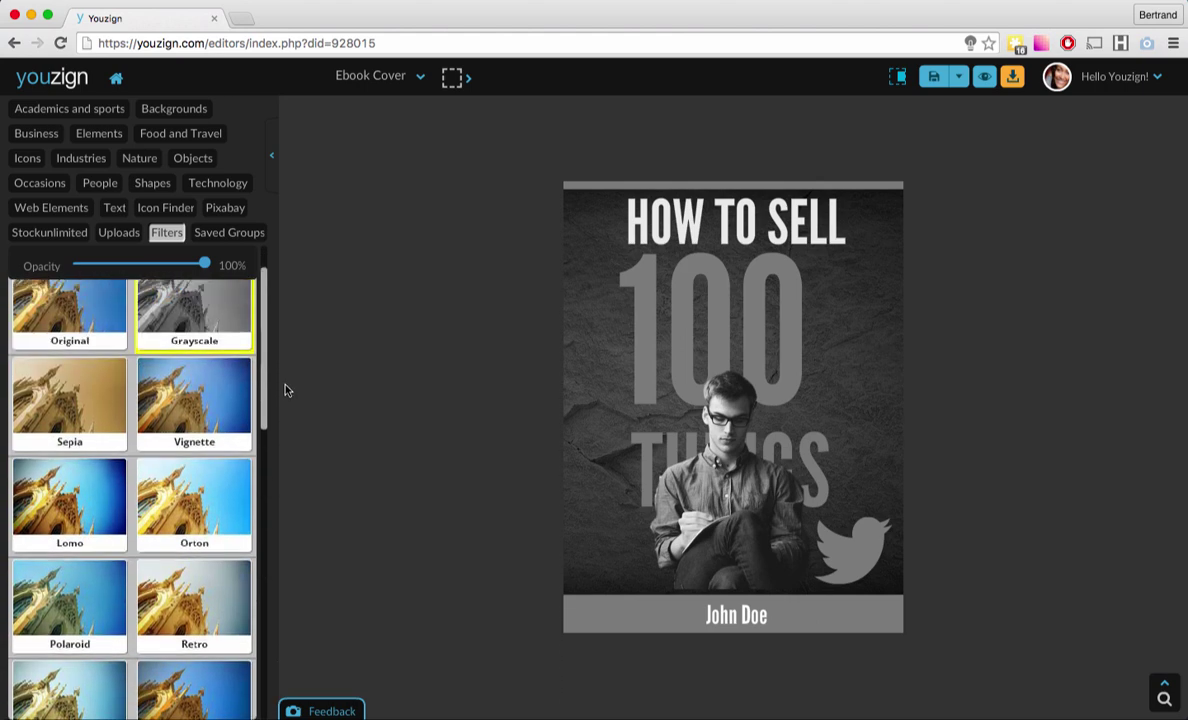
click(79, 322)
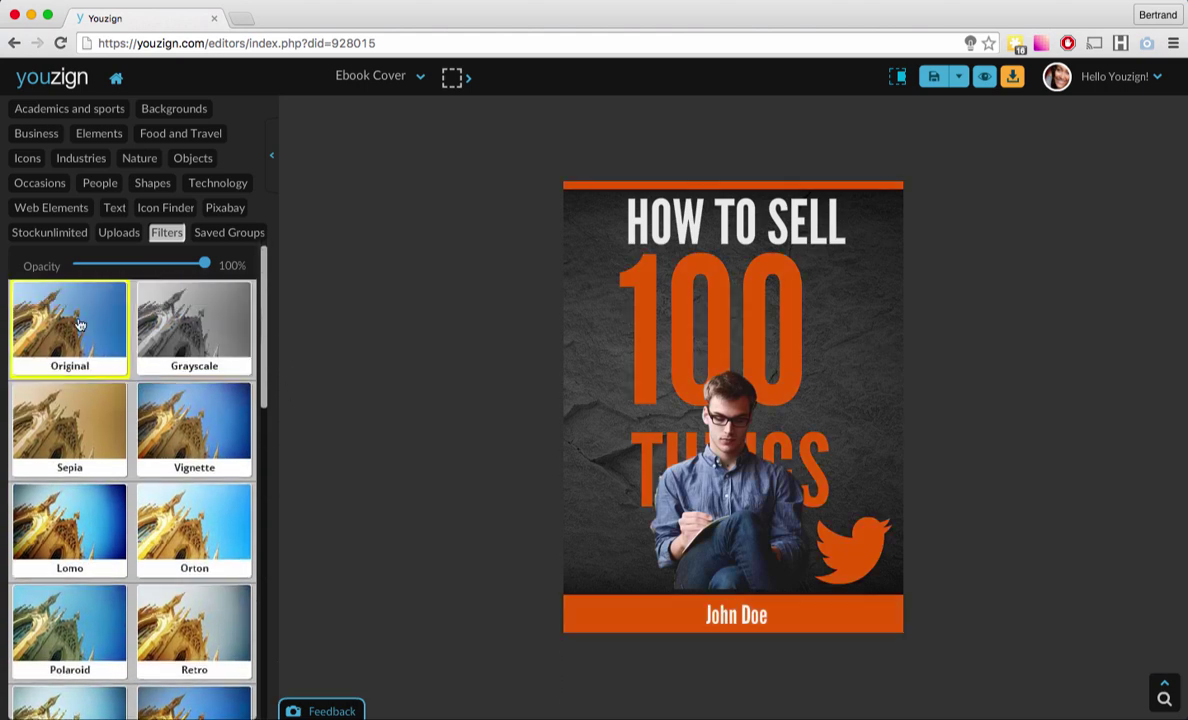
click(221, 236)
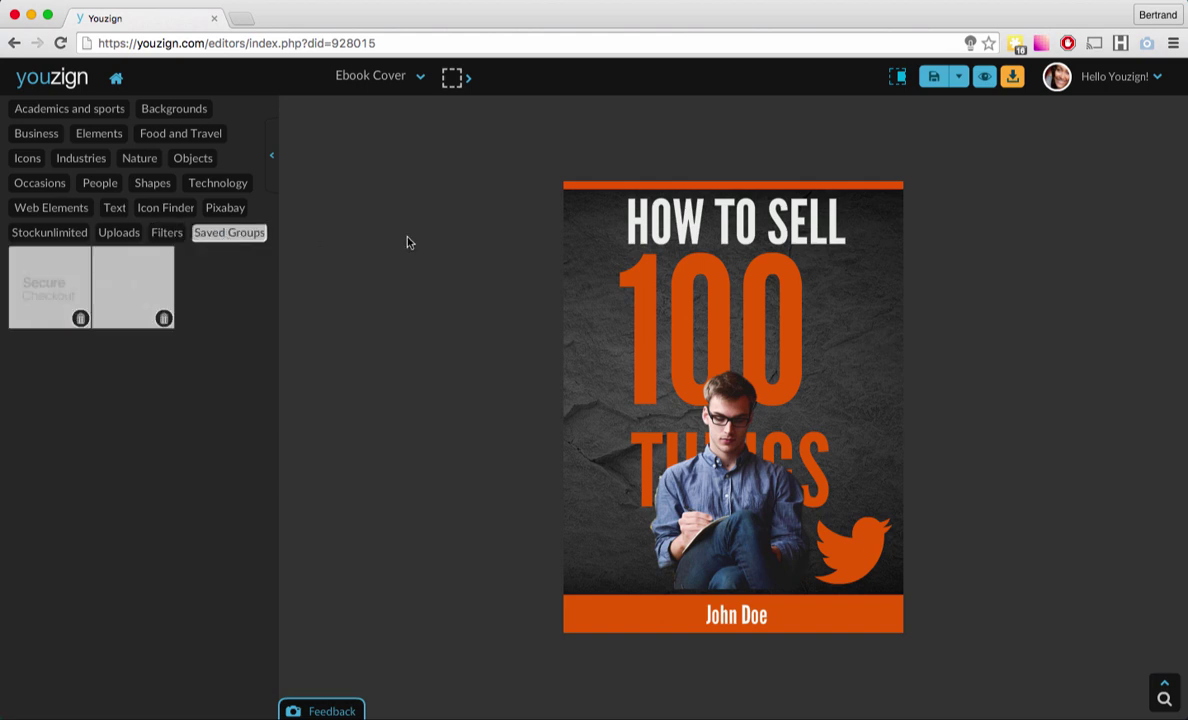
Nudge the 100 title slightly and drag the man photo toward the cover's left side.
click(753, 331)
mouse_move(711, 313)
mouse_down()
mouse_move(777, 350)
mouse_move(708, 321)
mouse_move(713, 312)
mouse_up()
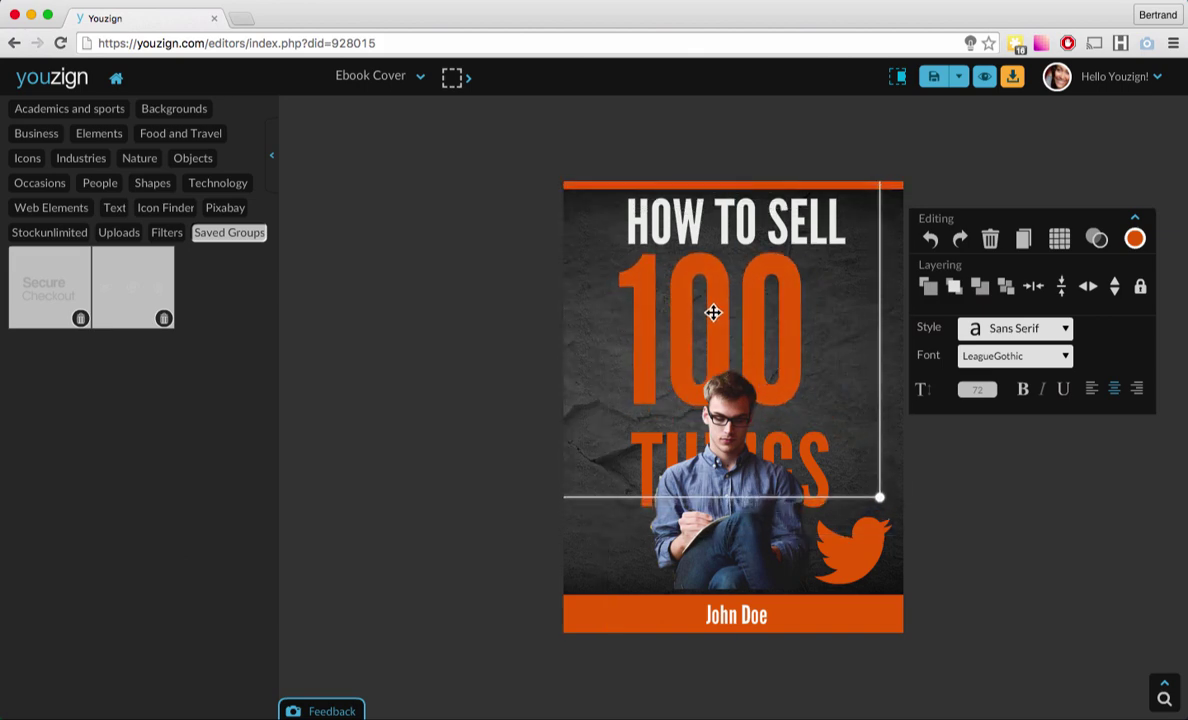
click(735, 563)
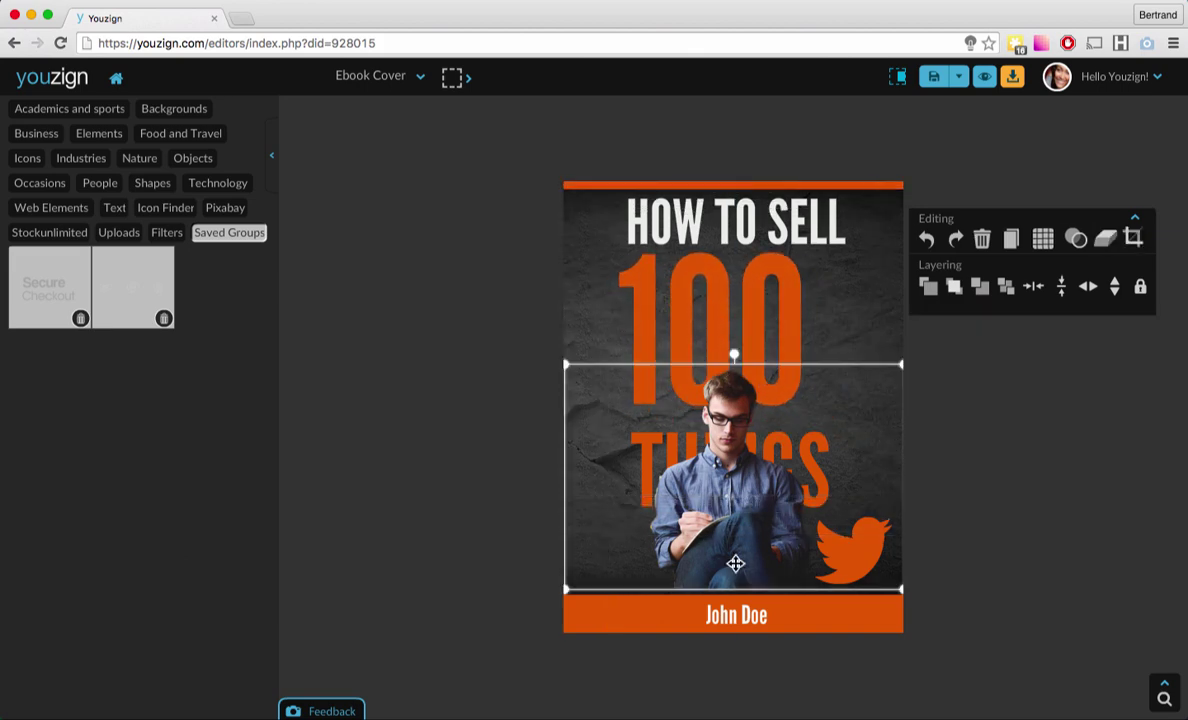
drag(735, 563, 622, 562)
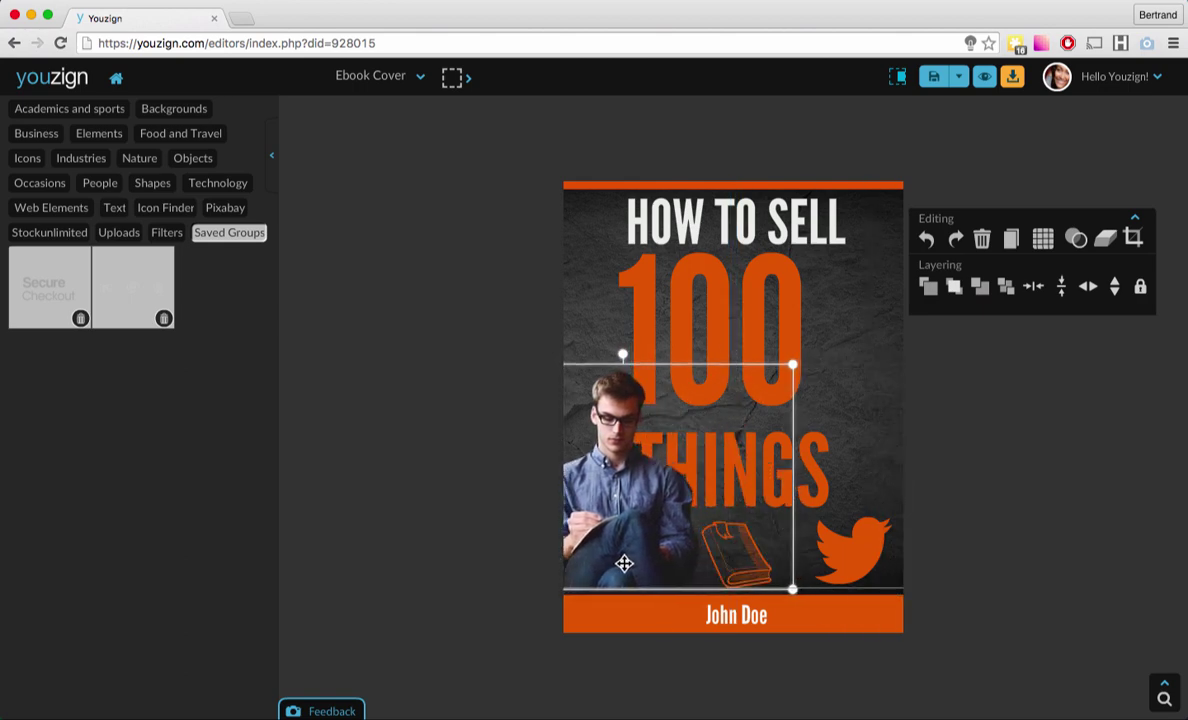
Turn on Show off-canvas elements and push the man photo mostly past the left edge.
click(898, 77)
drag(644, 481, 552, 469)
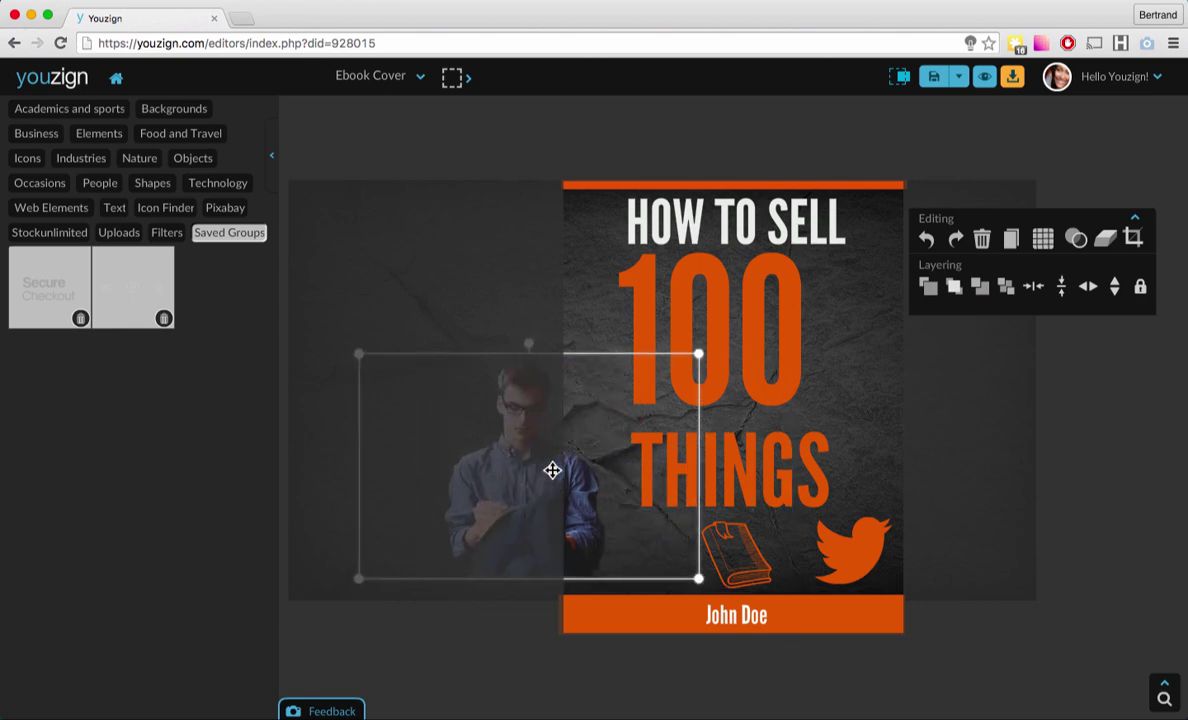
click(864, 562)
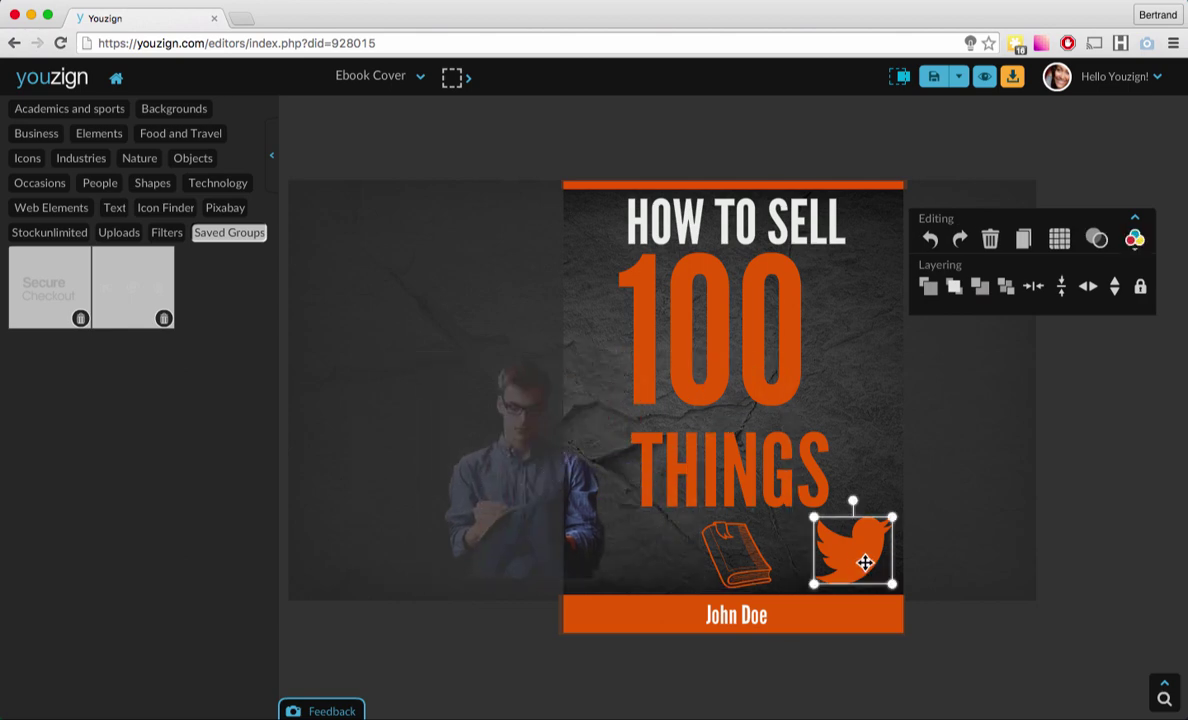
Delete the Twitter bird and the THINGS text from the cover.
click(990, 239)
click(770, 487)
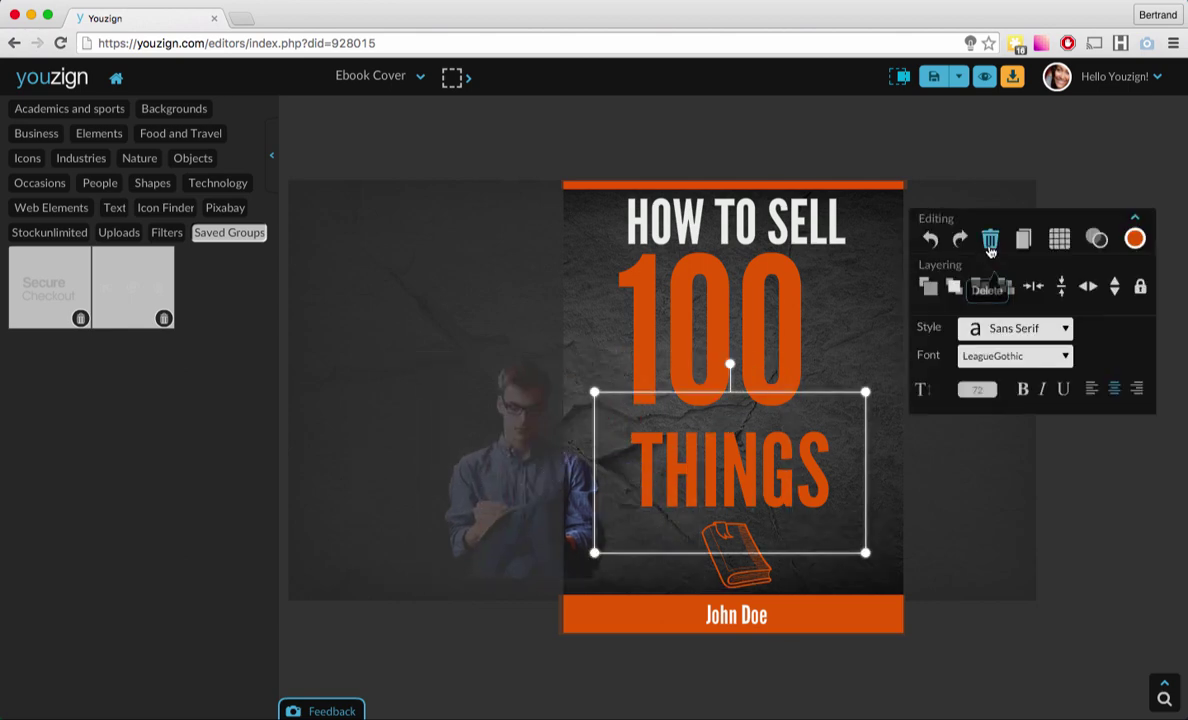
click(989, 239)
Nudge 100 up-right, place the man photo lower middle and the book near the right edge.
click(760, 333)
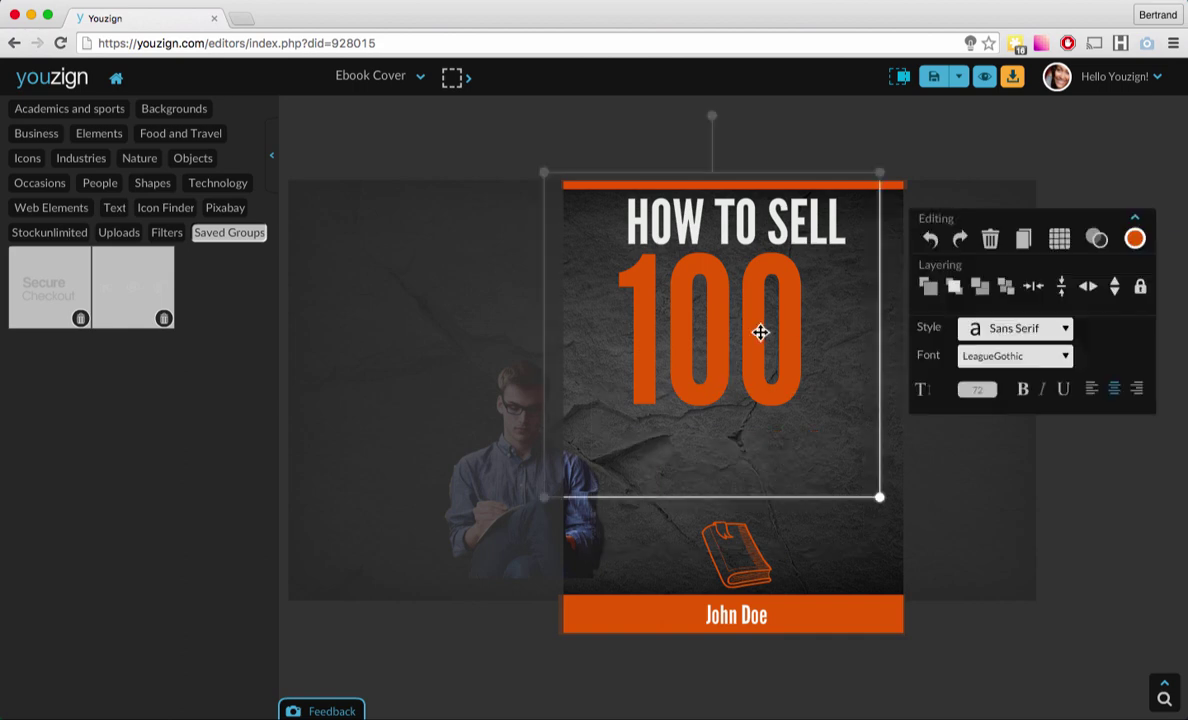
drag(760, 333, 772, 329)
click(485, 494)
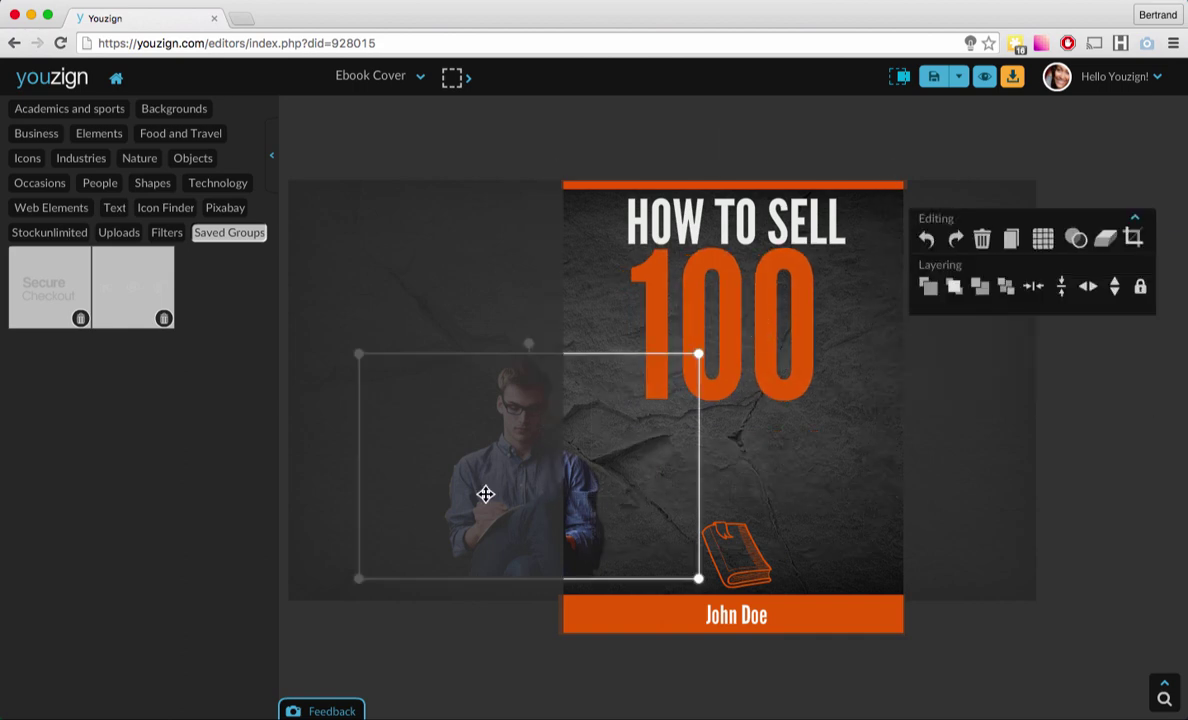
mouse_move(485, 494)
mouse_down()
mouse_move(679, 494)
mouse_move(484, 502)
mouse_up()
drag(729, 551, 849, 520)
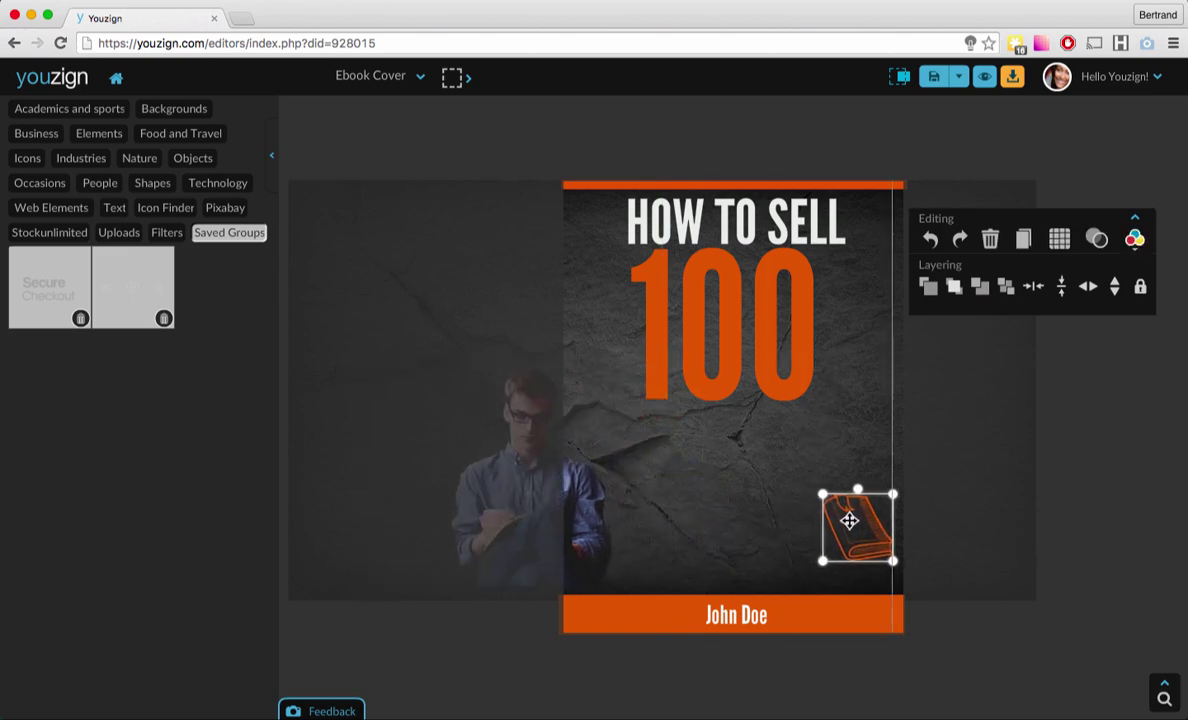
drag(504, 540, 664, 519)
click(901, 539)
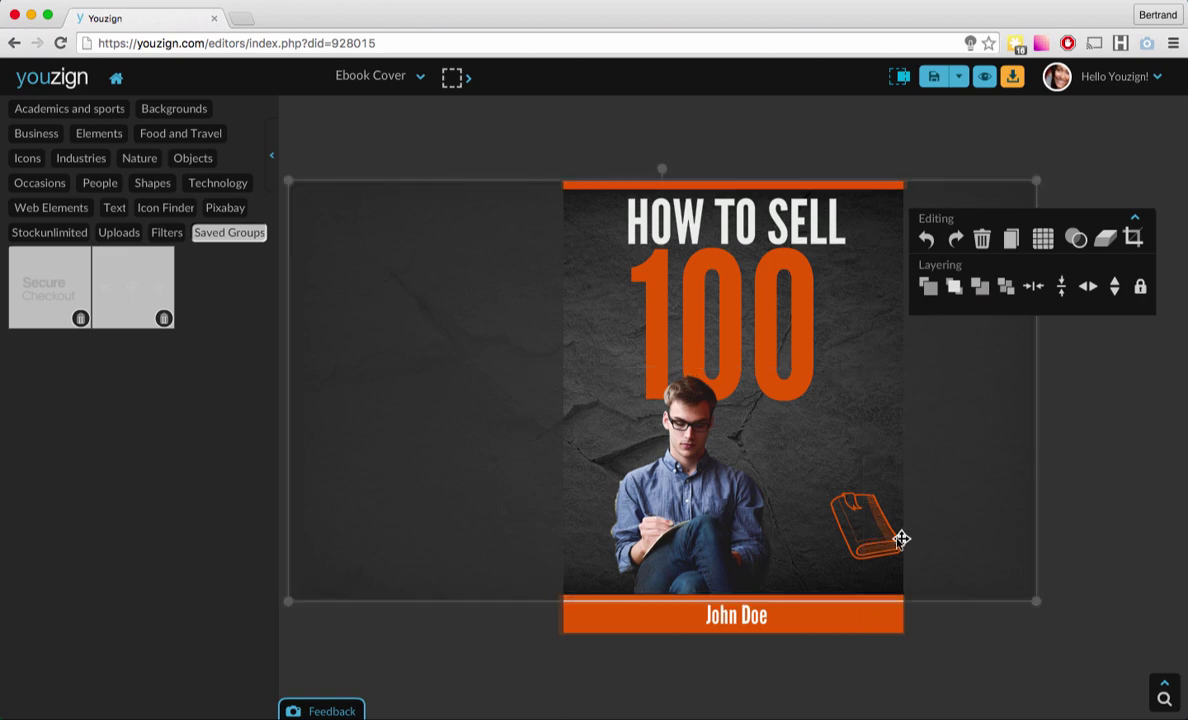
Select the book drawing and man photo together and settle them just above the author bar.
click(866, 530)
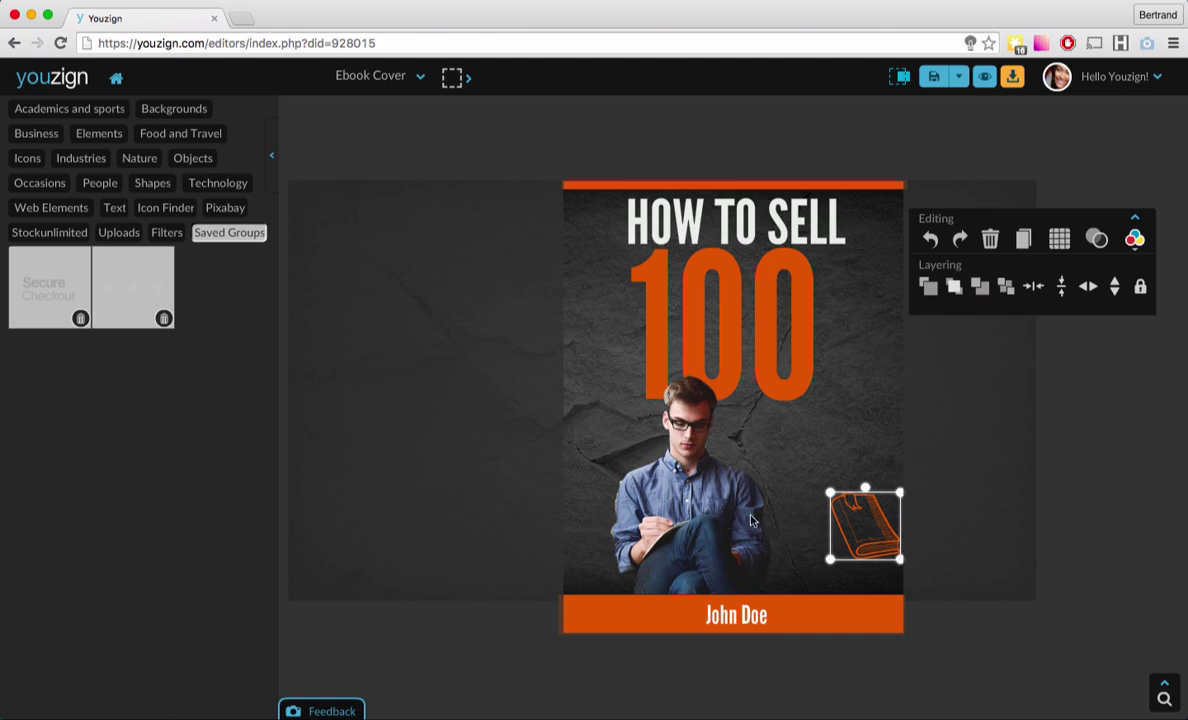
click(636, 486)
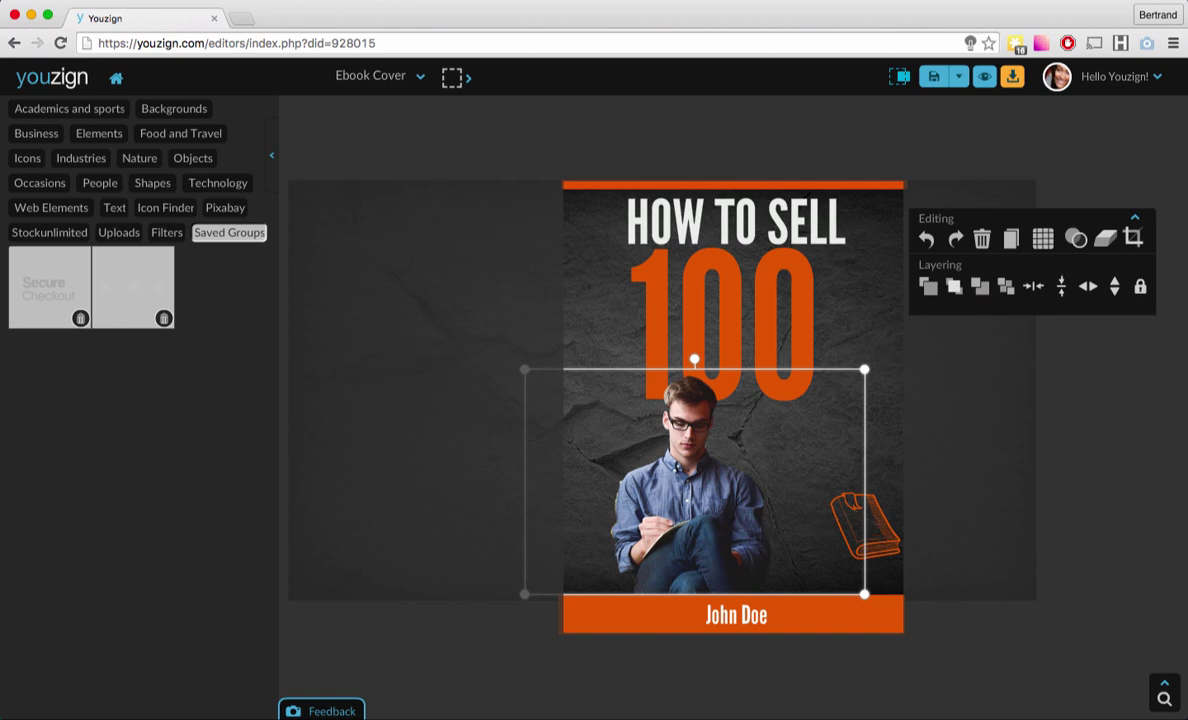
click(866, 524)
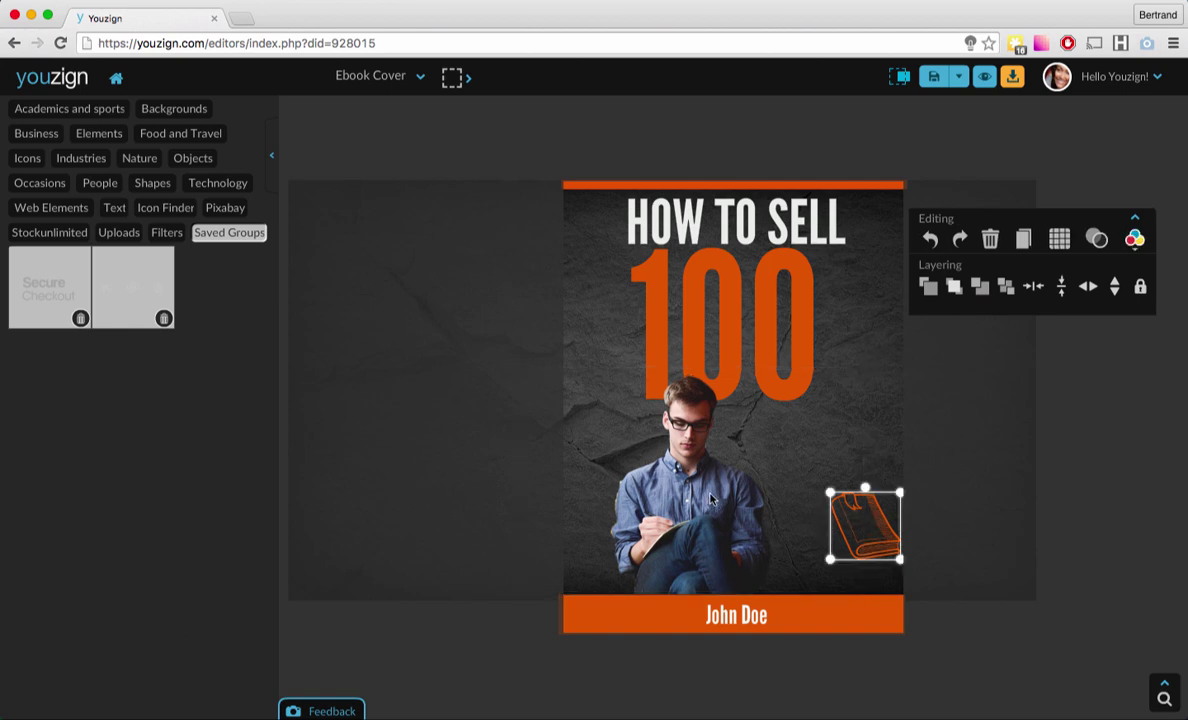
shift+click(710, 525)
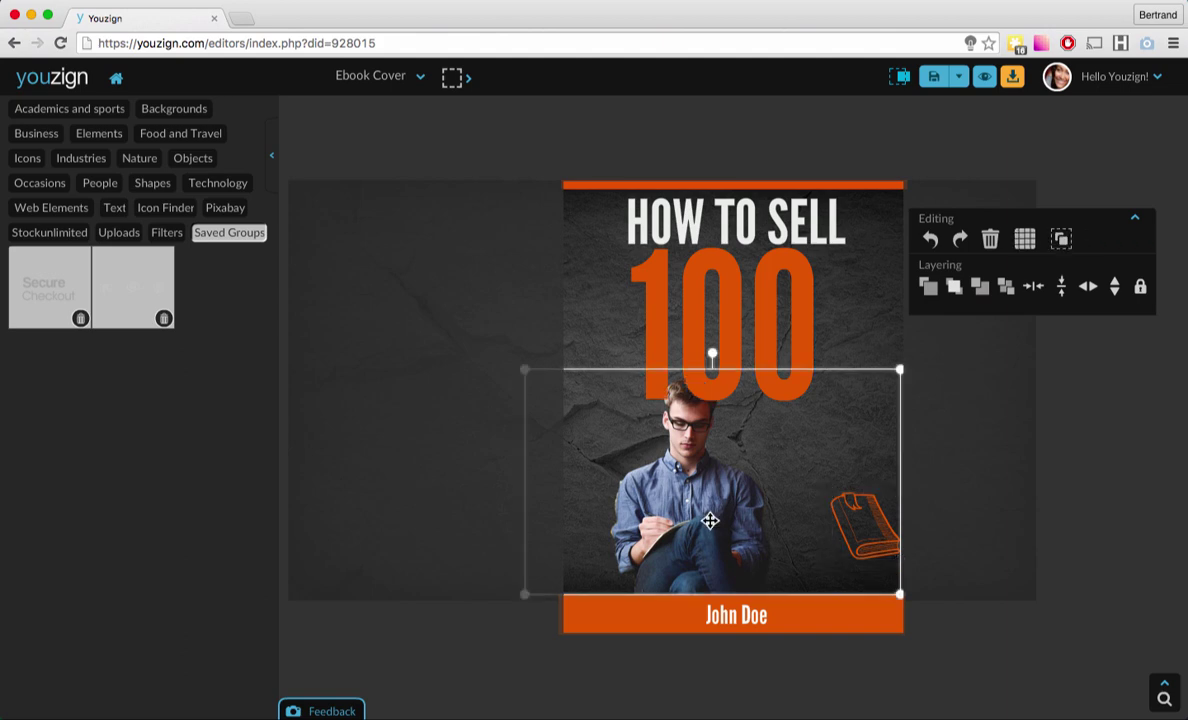
mouse_move(710, 521)
mouse_down()
mouse_move(761, 430)
mouse_move(613, 652)
mouse_move(788, 416)
mouse_move(737, 510)
mouse_move(724, 517)
mouse_move(684, 493)
mouse_move(706, 514)
mouse_up()
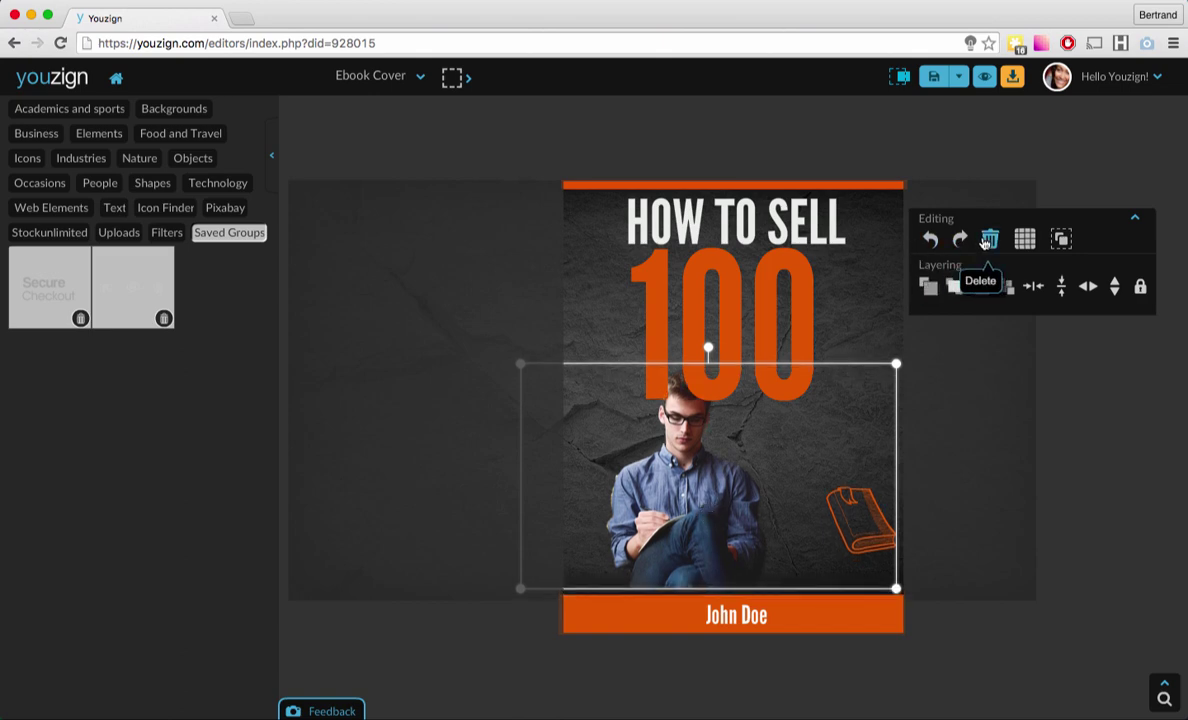
mouse_move(670, 510)
mouse_down()
mouse_move(676, 337)
mouse_move(654, 502)
mouse_move(677, 510)
mouse_up()
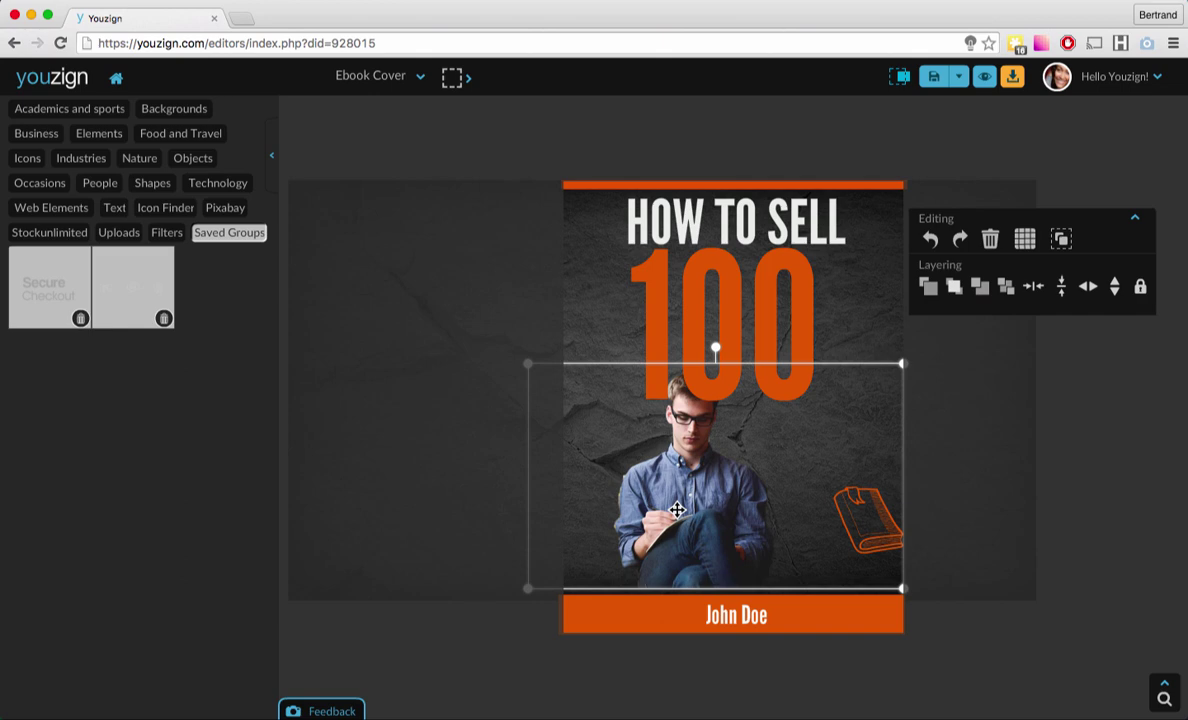
Group the man photo with the book drawing and save the group for reuse.
click(1062, 240)
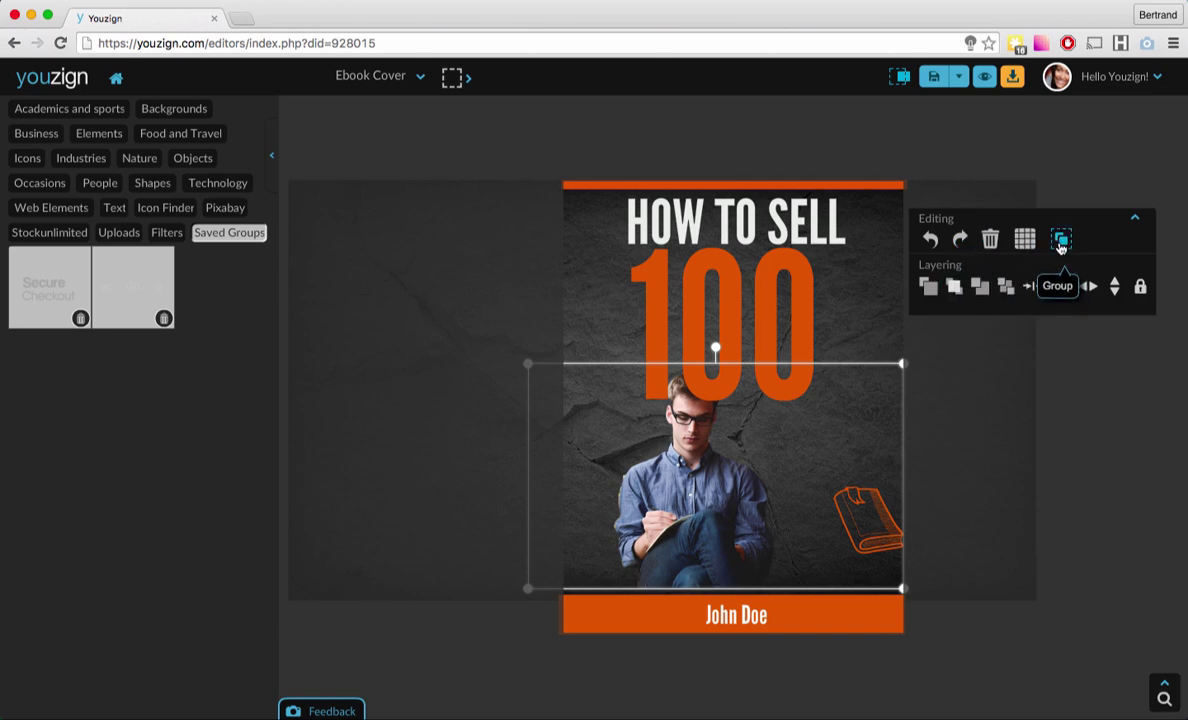
click(1061, 242)
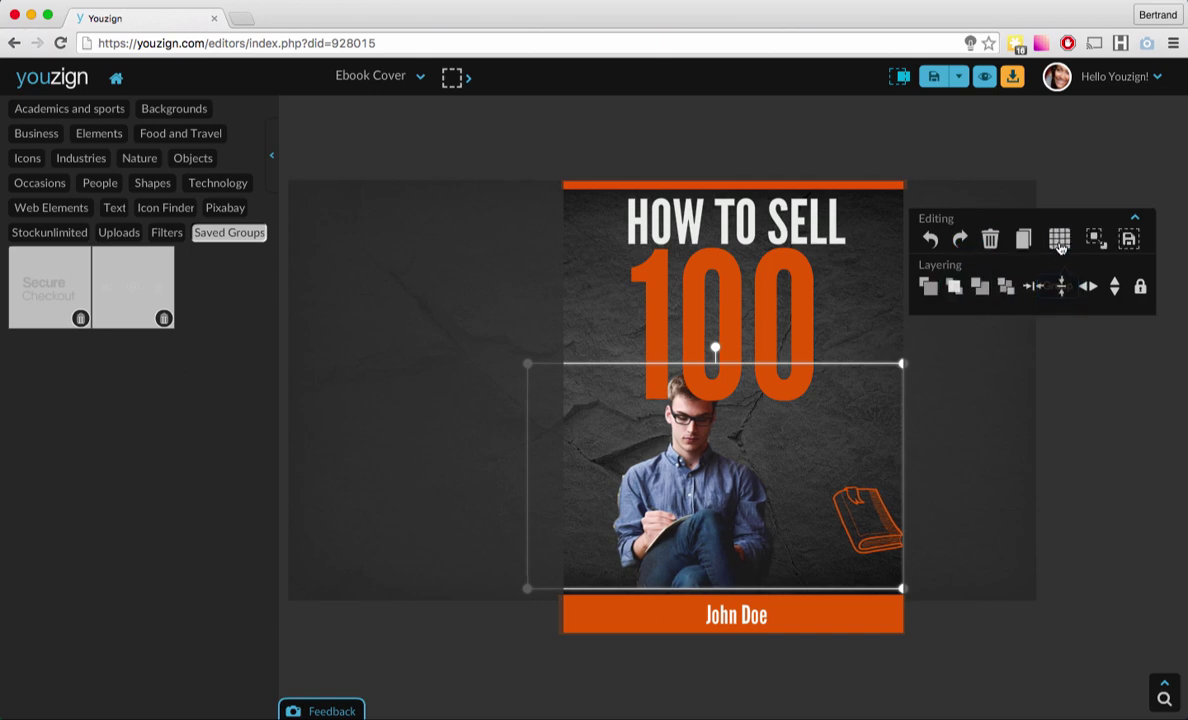
click(1129, 241)
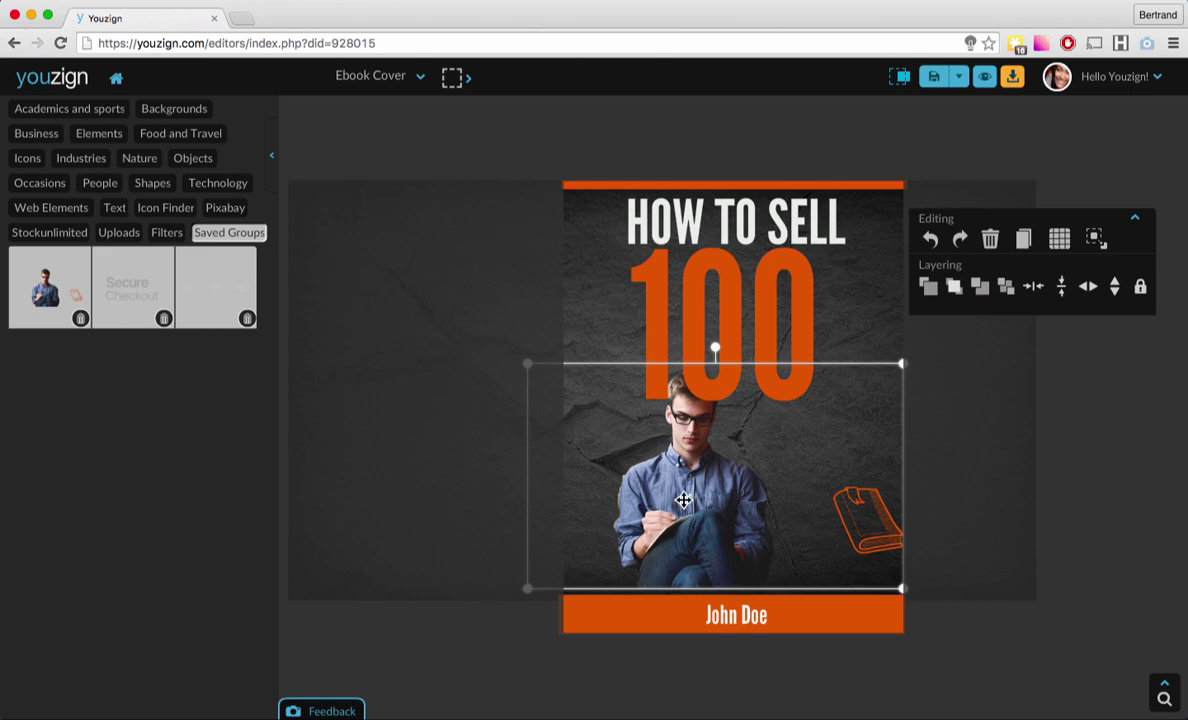
Nudge and delete the group on the cover, then re-add the saved man-and-book group.
drag(683, 499, 706, 507)
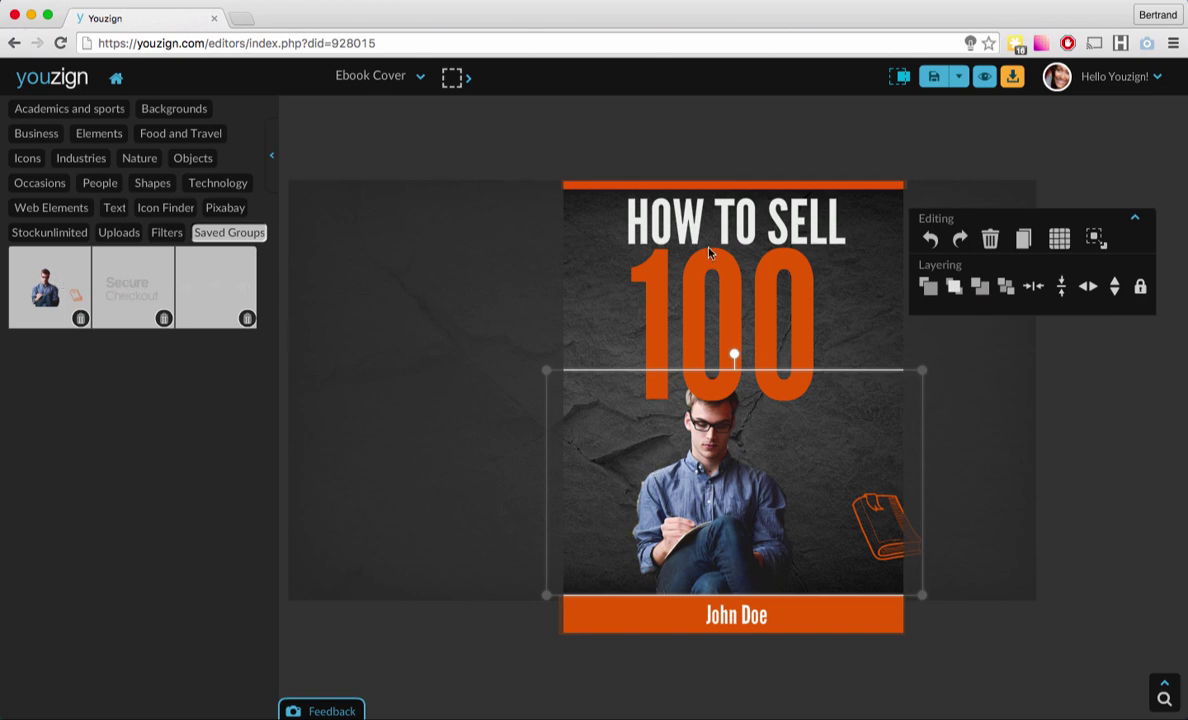
click(990, 240)
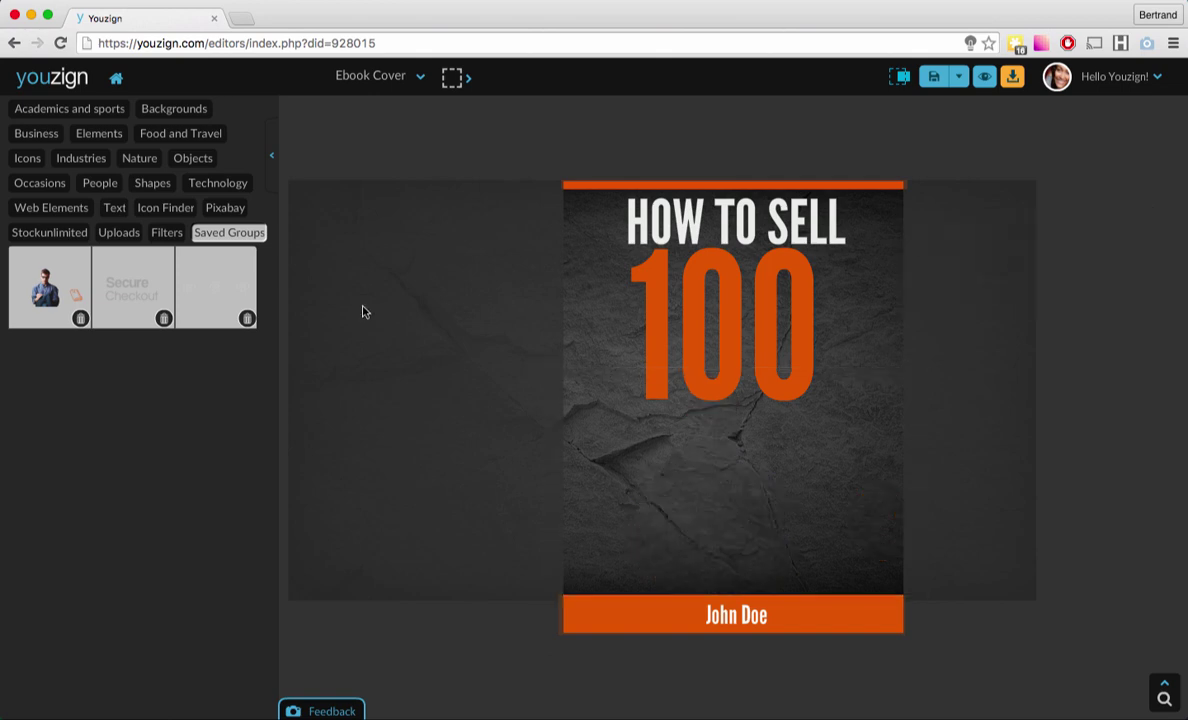
click(33, 260)
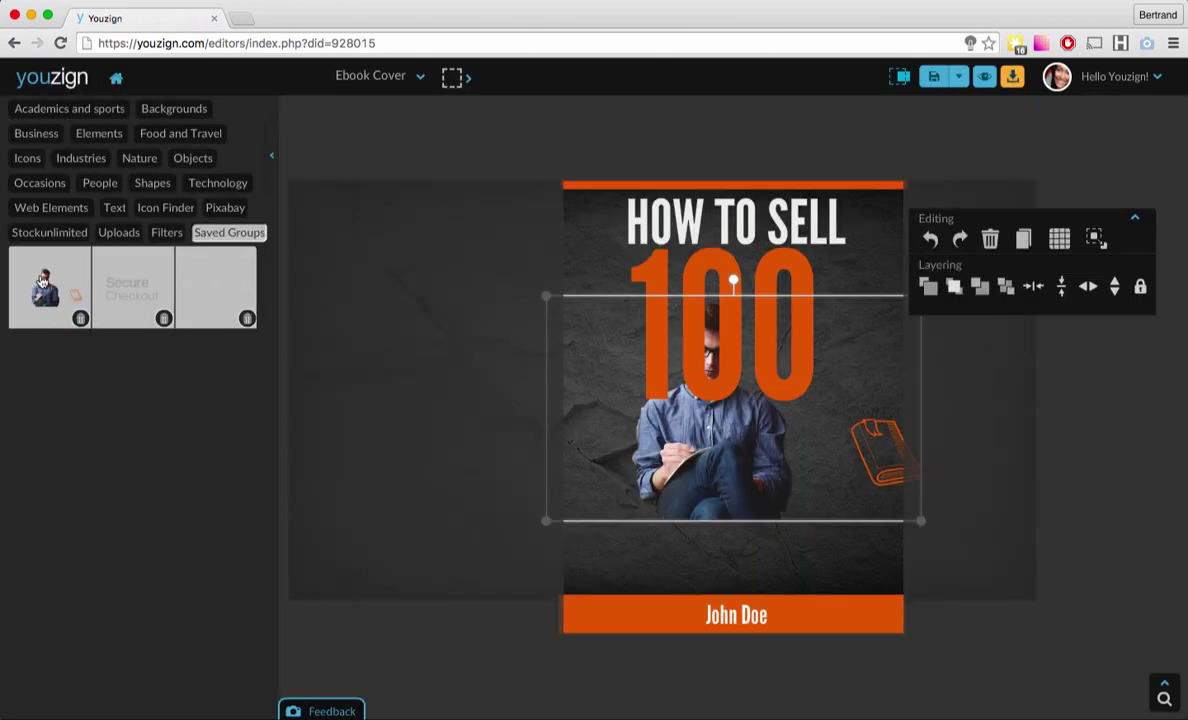
click(719, 464)
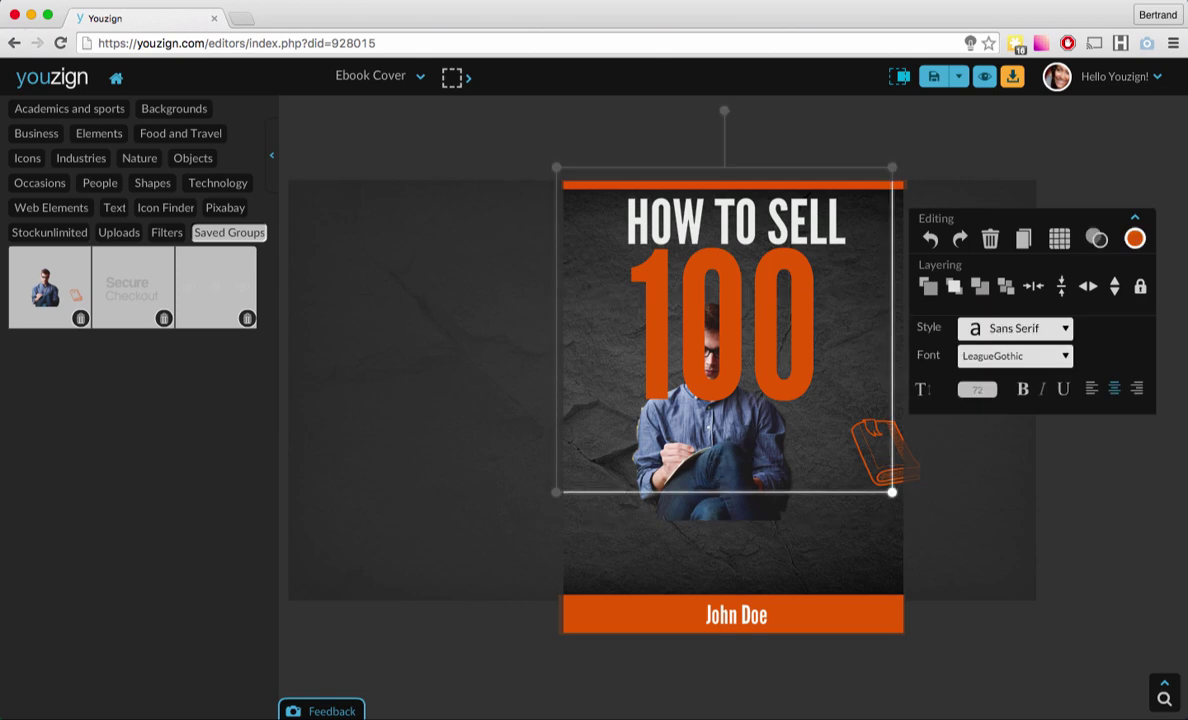
Drag the re-added group lower, delete it again, and open the design format list.
drag(719, 509, 718, 590)
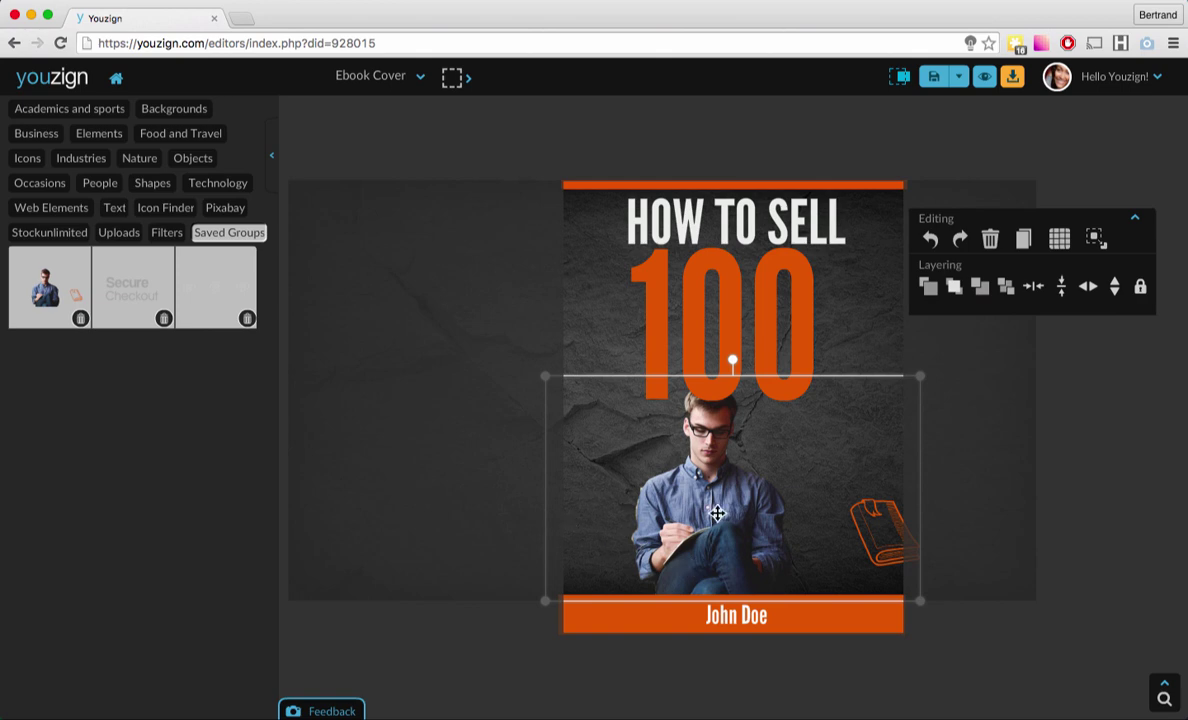
click(990, 238)
click(393, 78)
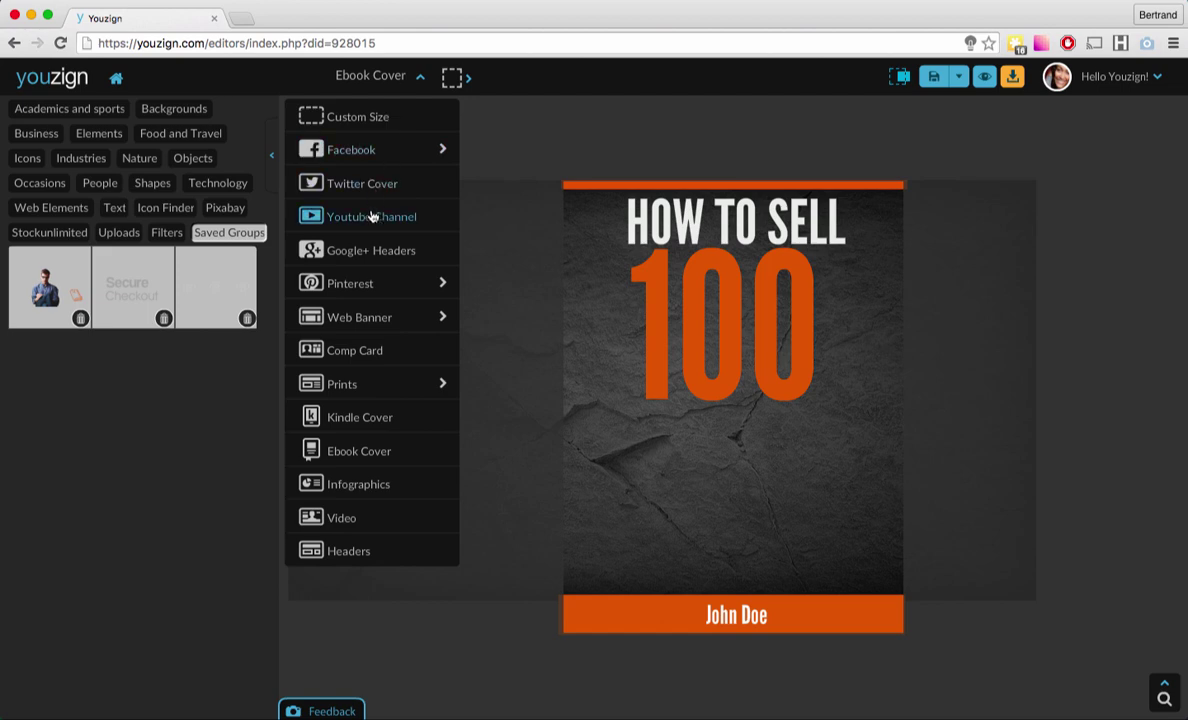
Switch the design to Twitter Cover and stretch the textured background across the wide canvas.
click(370, 176)
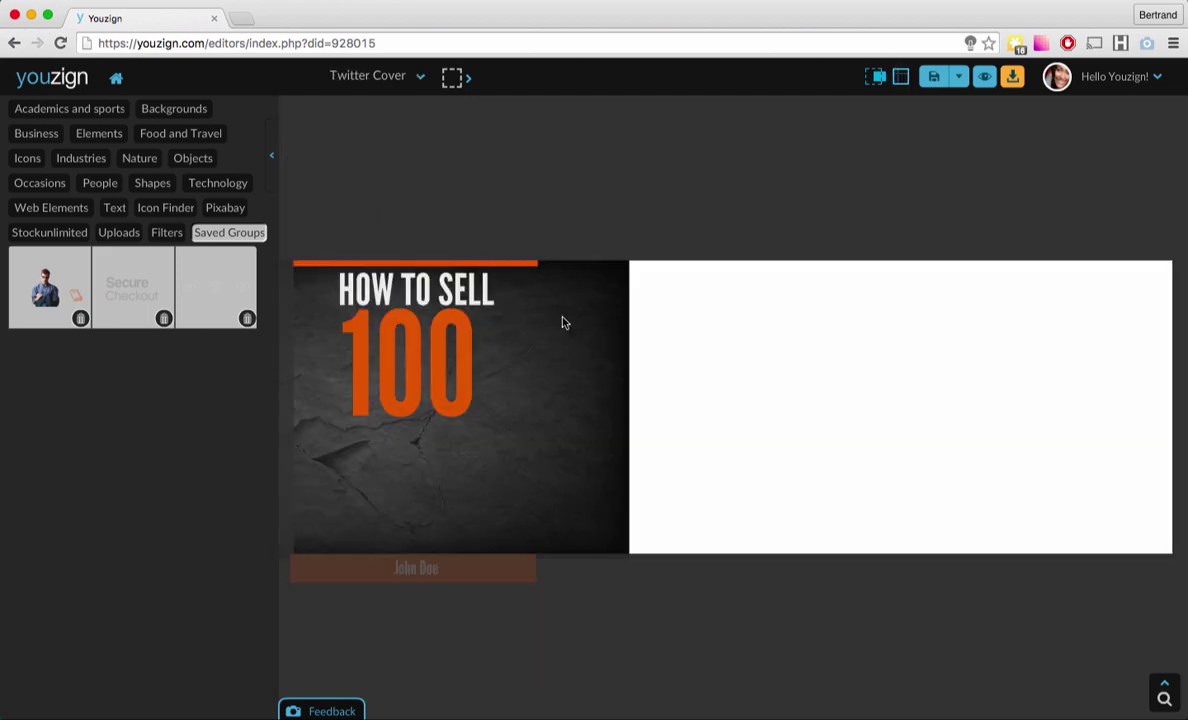
mouse_move(1162, 684)
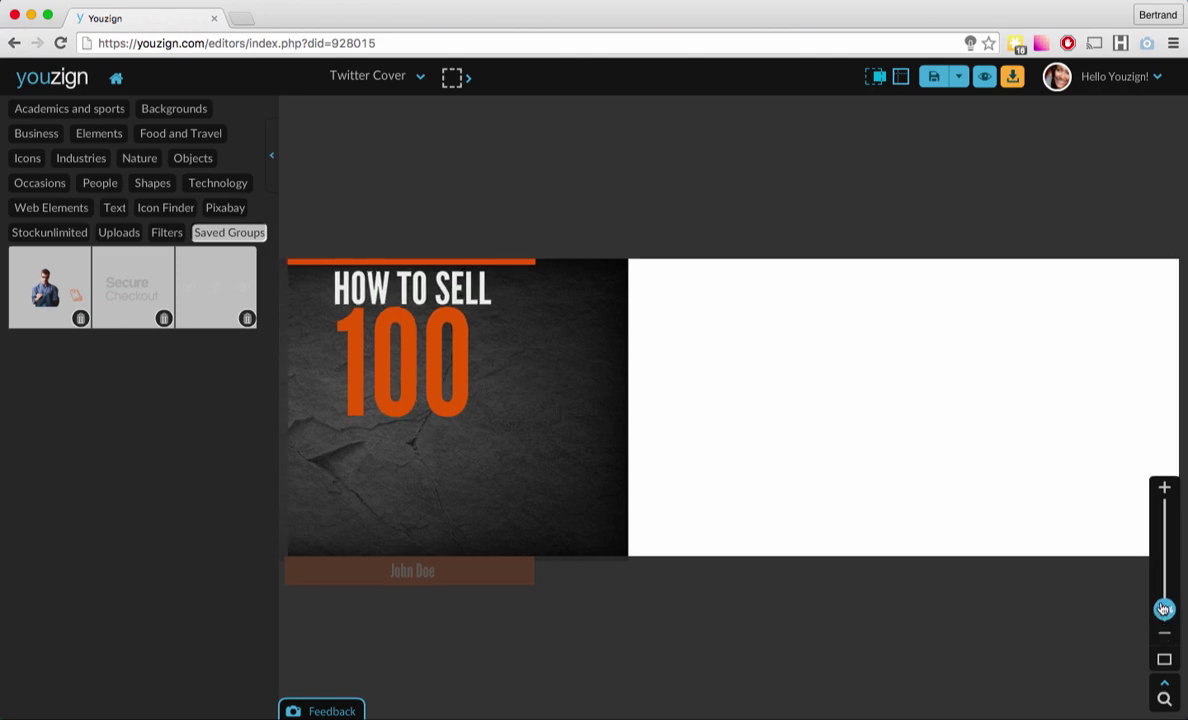
mouse_move(1164, 622)
mouse_down()
mouse_move(1164, 529)
mouse_move(1165, 635)
mouse_up()
drag(549, 490, 732, 490)
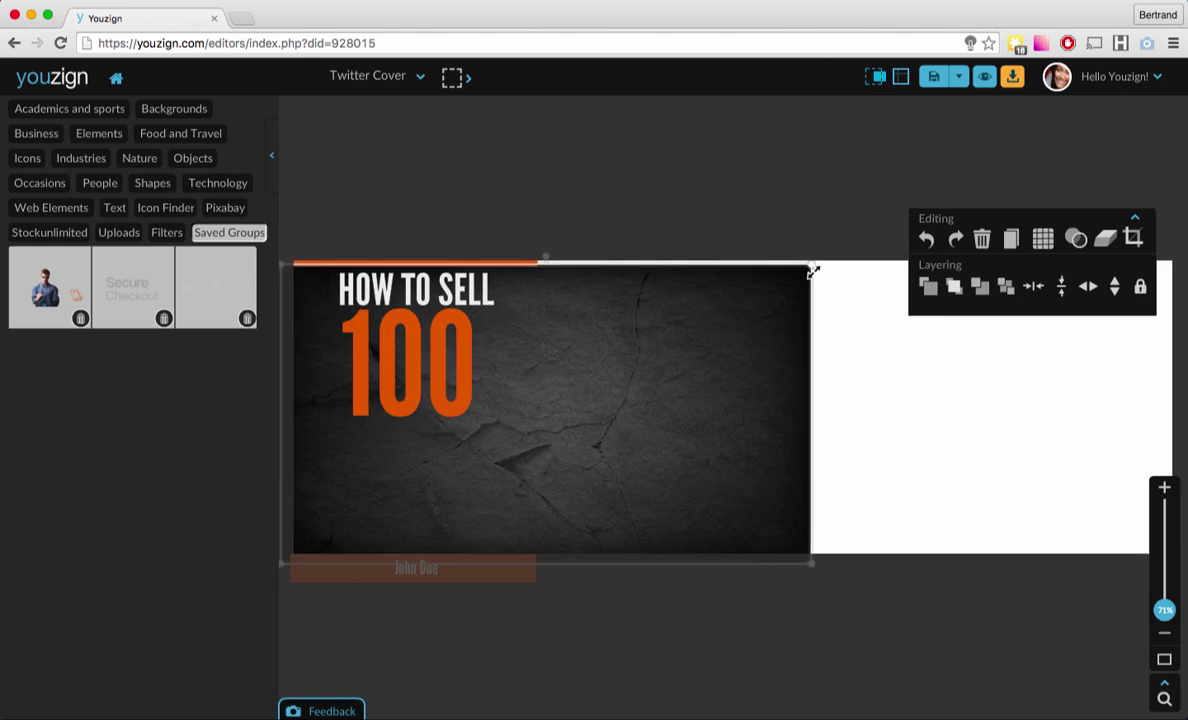
drag(812, 270, 1098, 186)
click(784, 224)
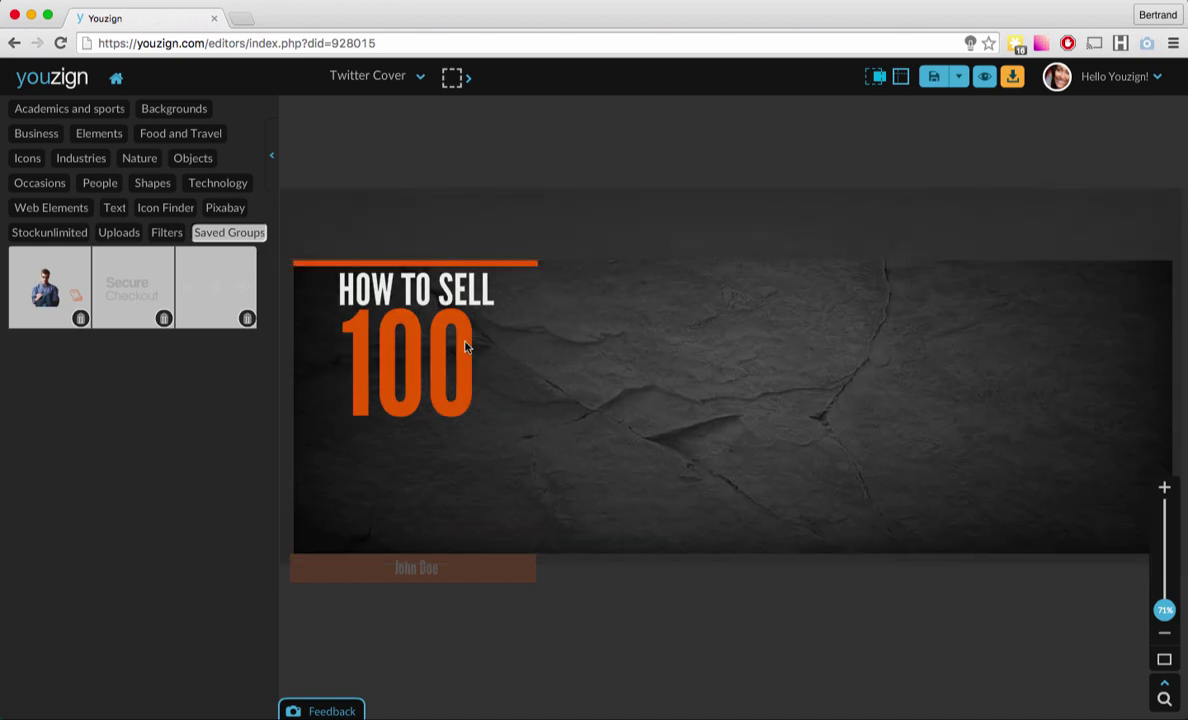
Lower the 100 text, stretch the orange bar full width, and place HOW TO SELL above 100.
drag(465, 346, 451, 400)
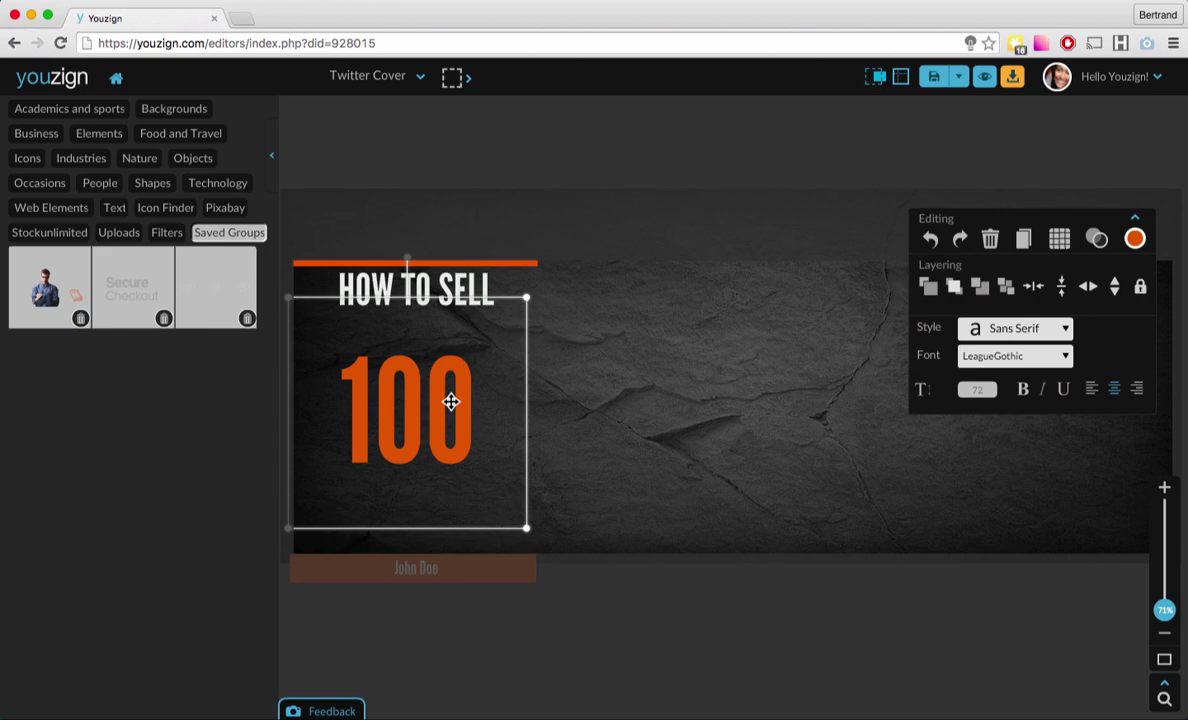
click(534, 263)
drag(534, 263, 925, 347)
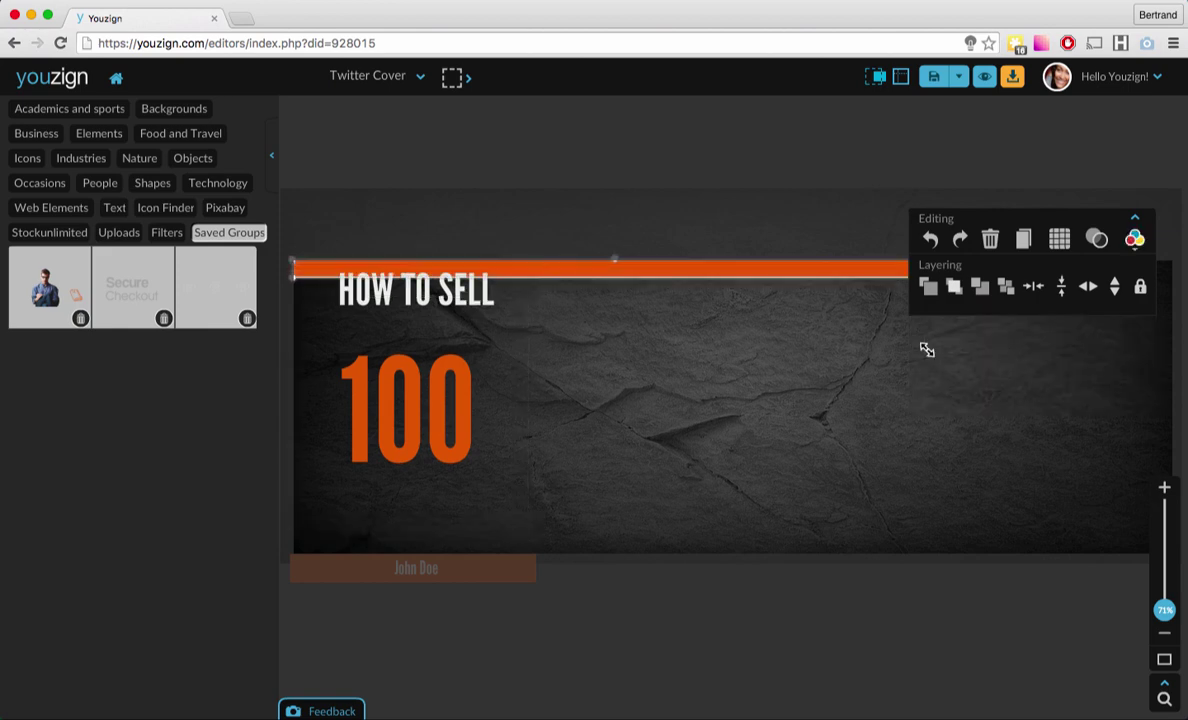
drag(441, 260, 436, 302)
click(618, 406)
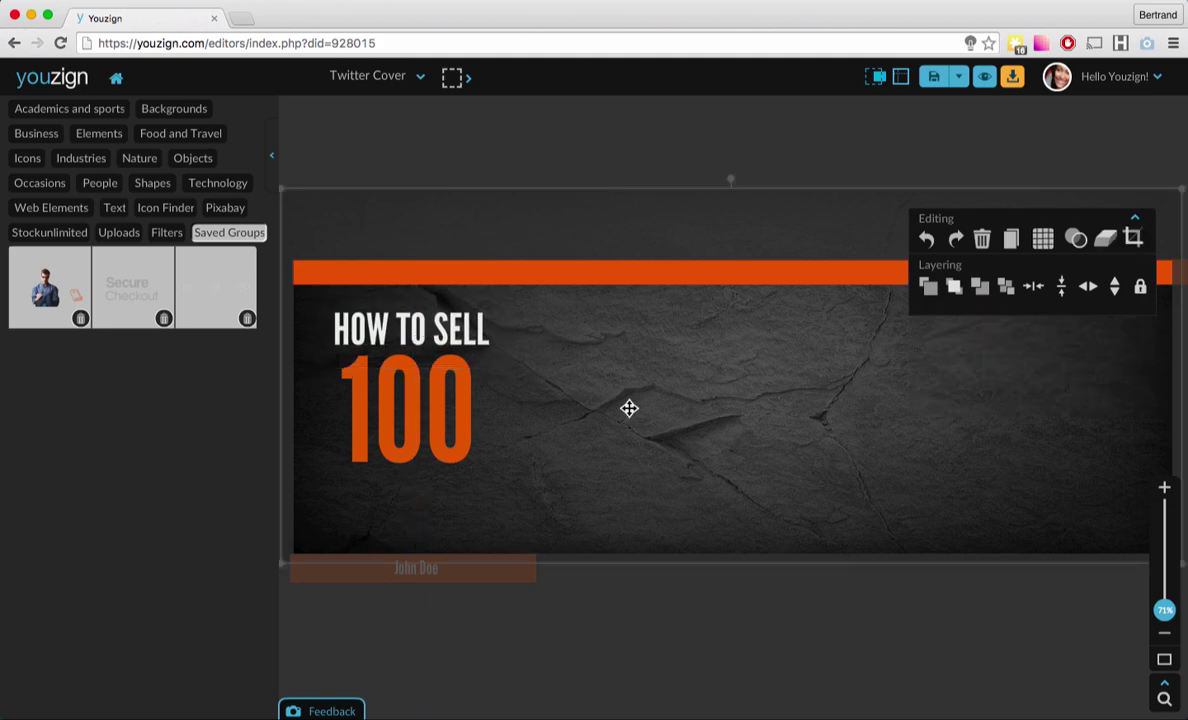
click(520, 150)
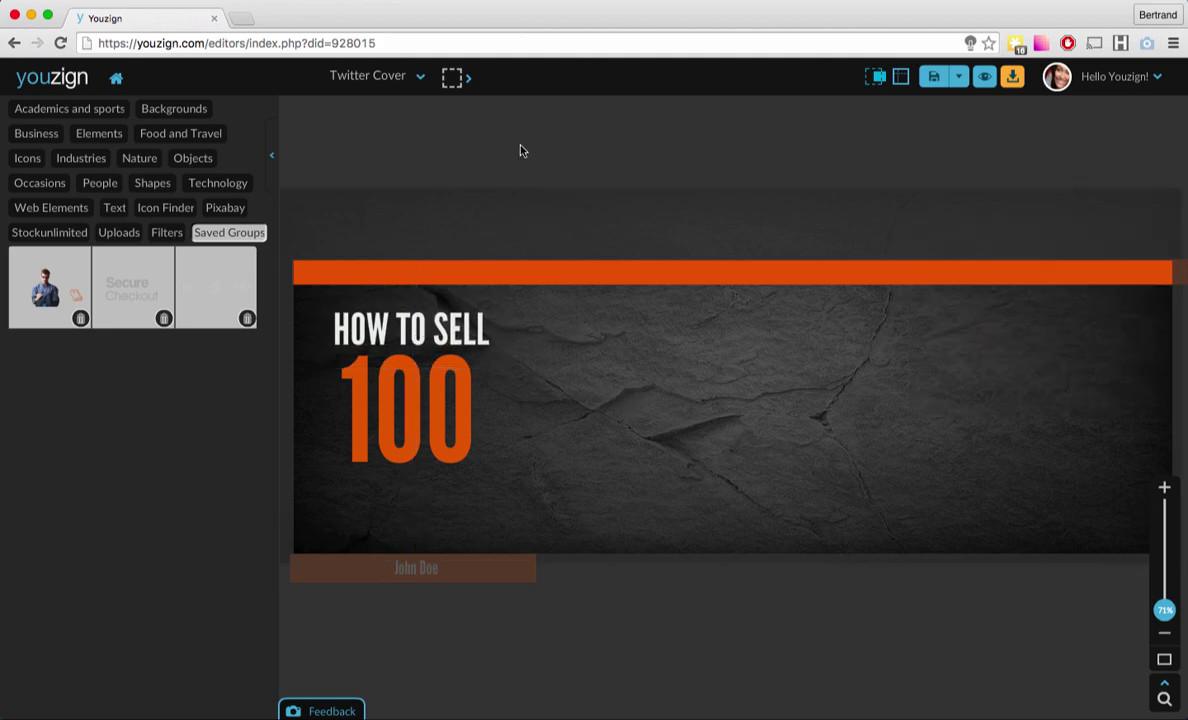
click(52, 281)
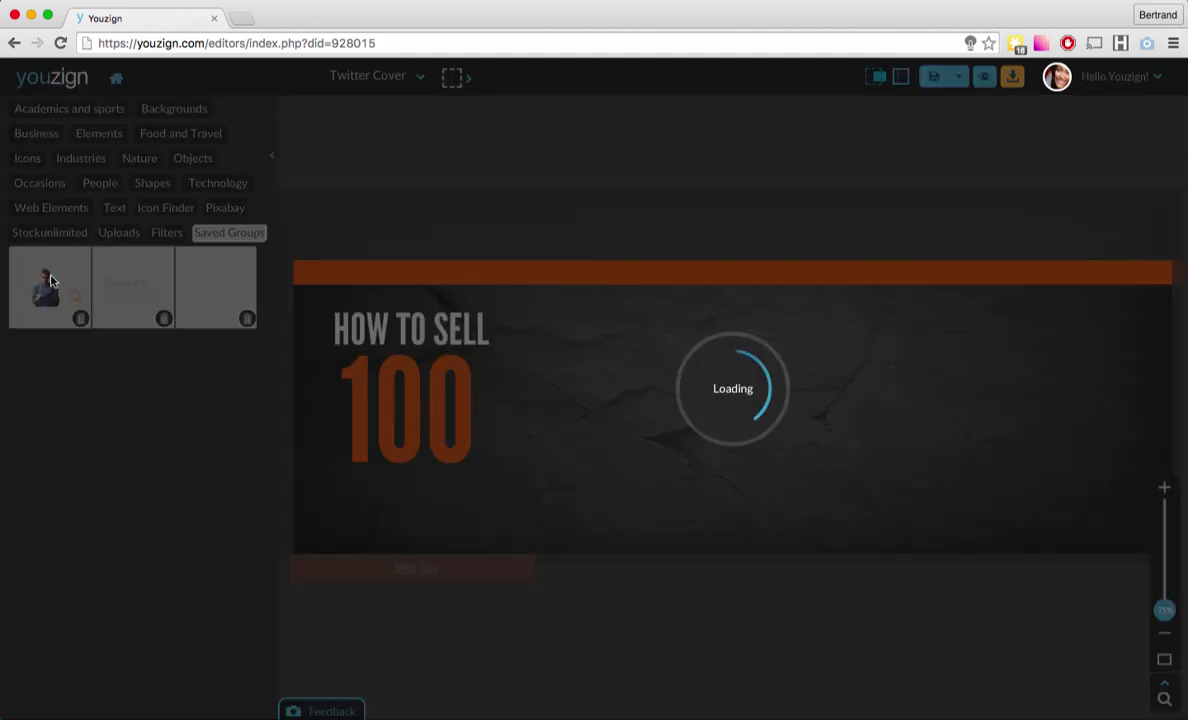
Move the man-and-book group right on the Twitter cover and check it in the profile preview.
drag(648, 384, 753, 415)
click(684, 132)
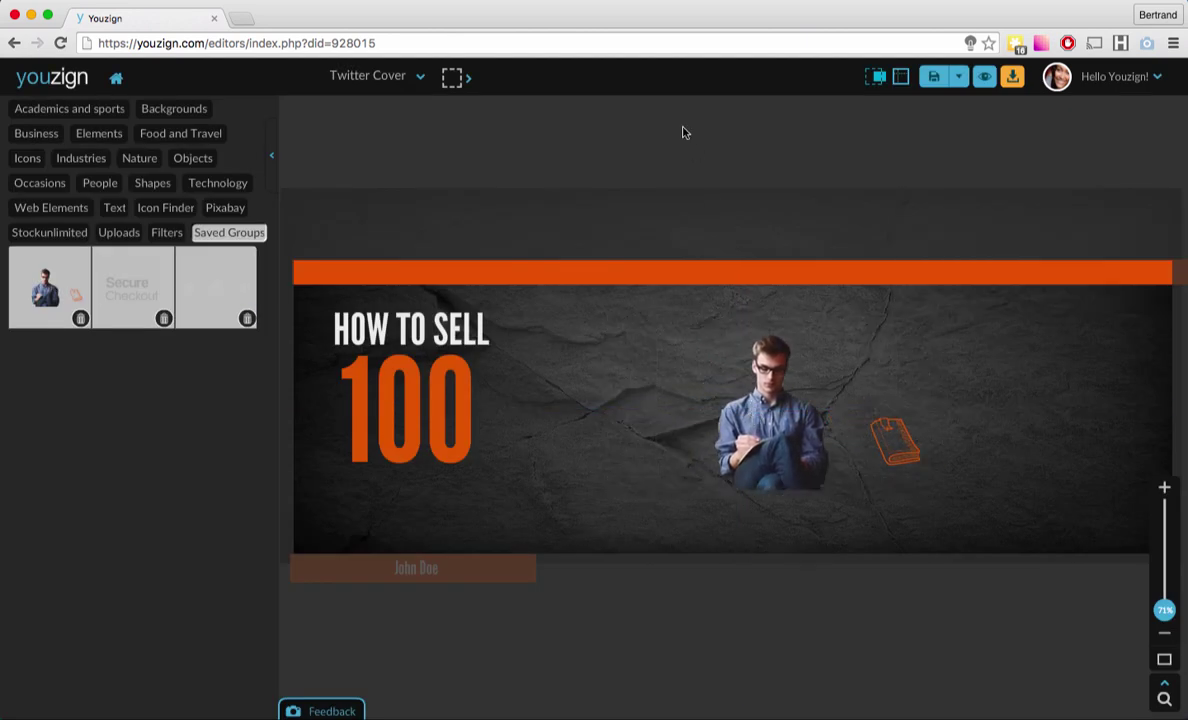
click(984, 77)
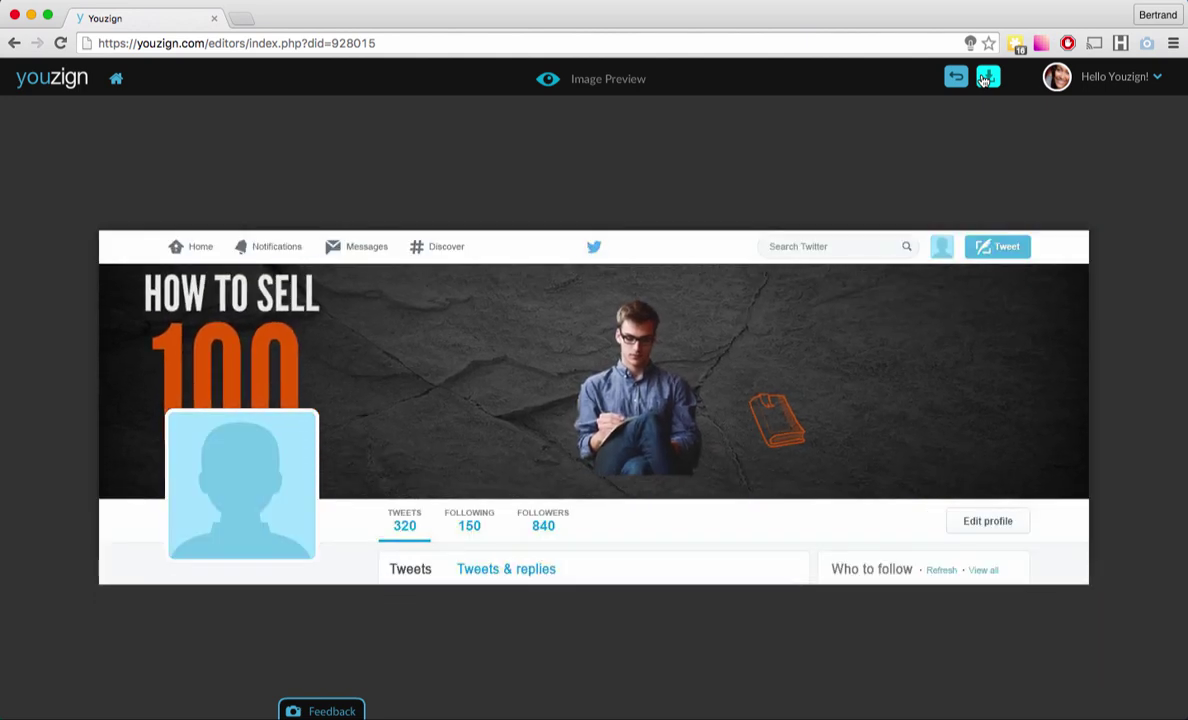
click(955, 77)
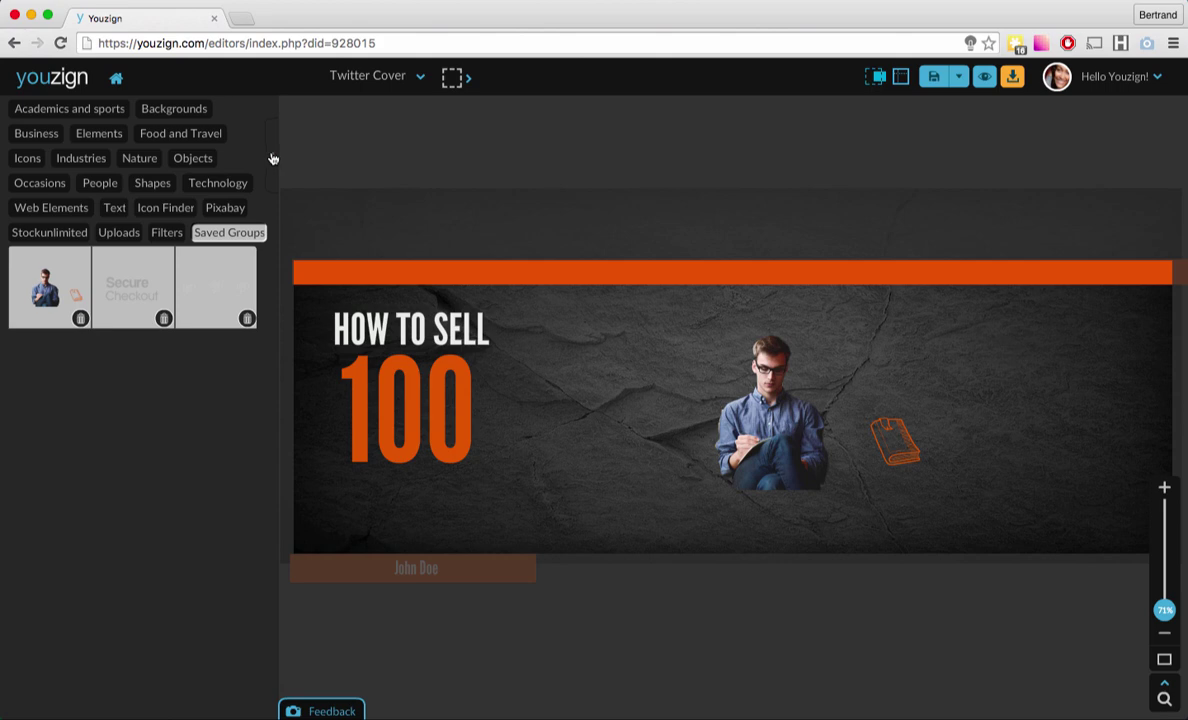
click(389, 79)
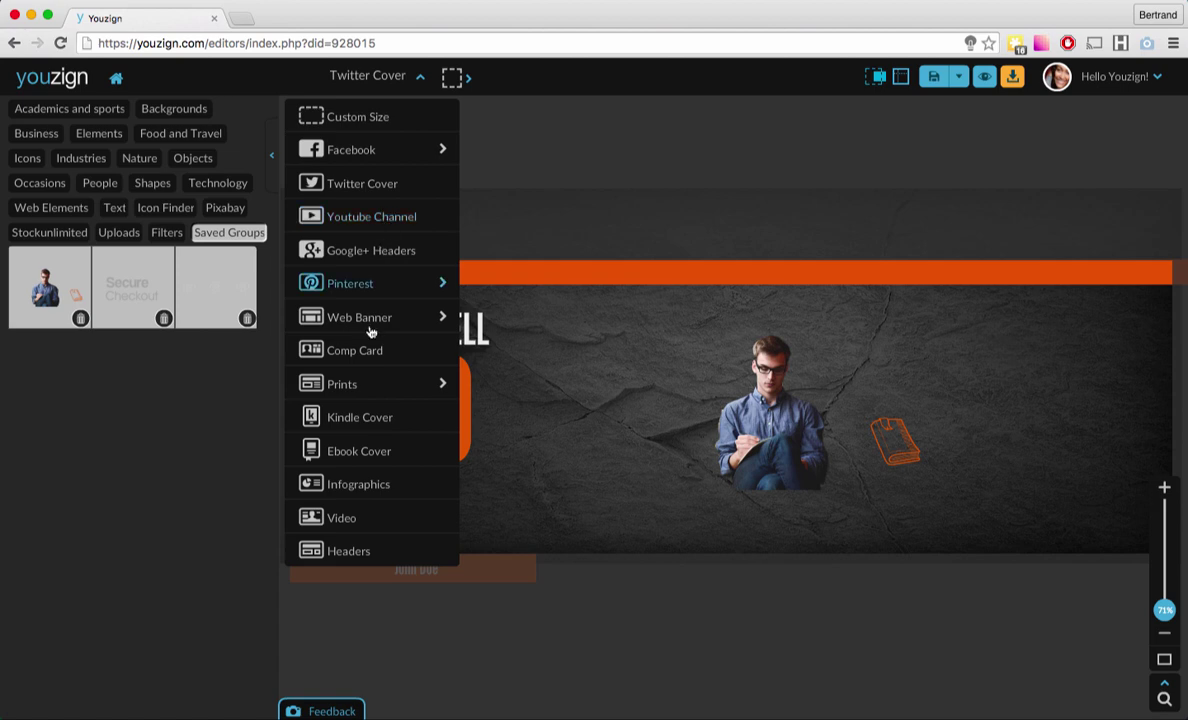
Return to the Ebook Cover format and drop the man-and-book group onto the cover.
click(364, 453)
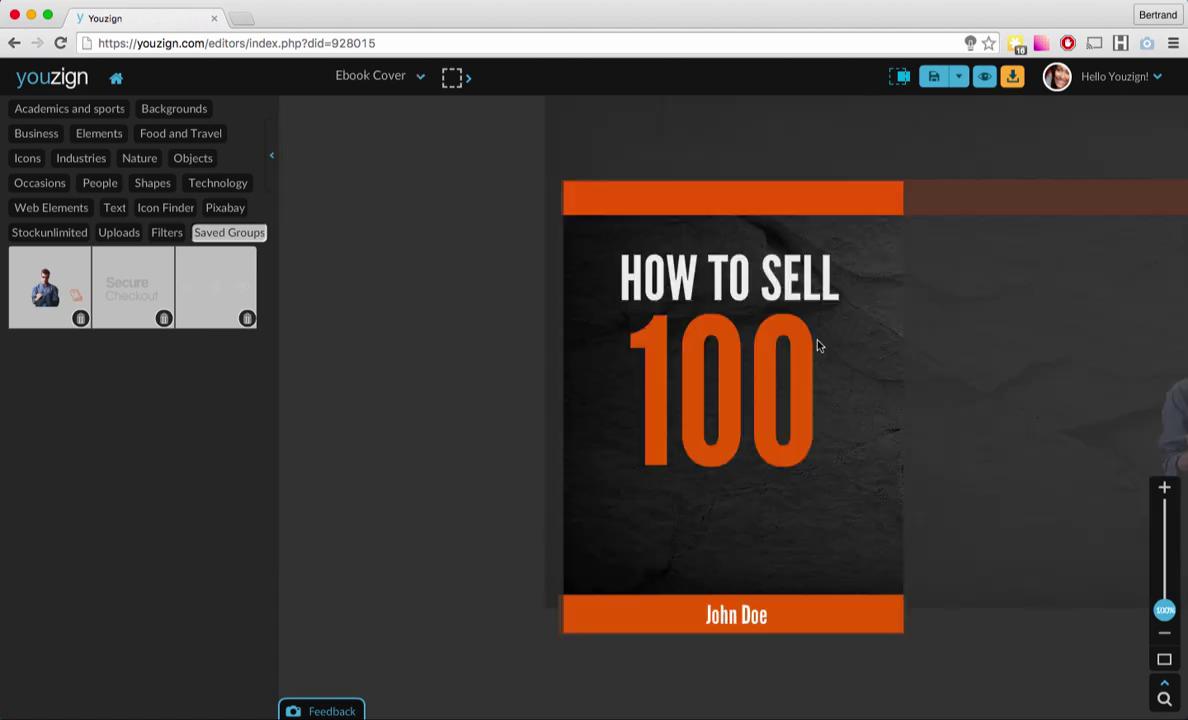
drag(1160, 430, 624, 528)
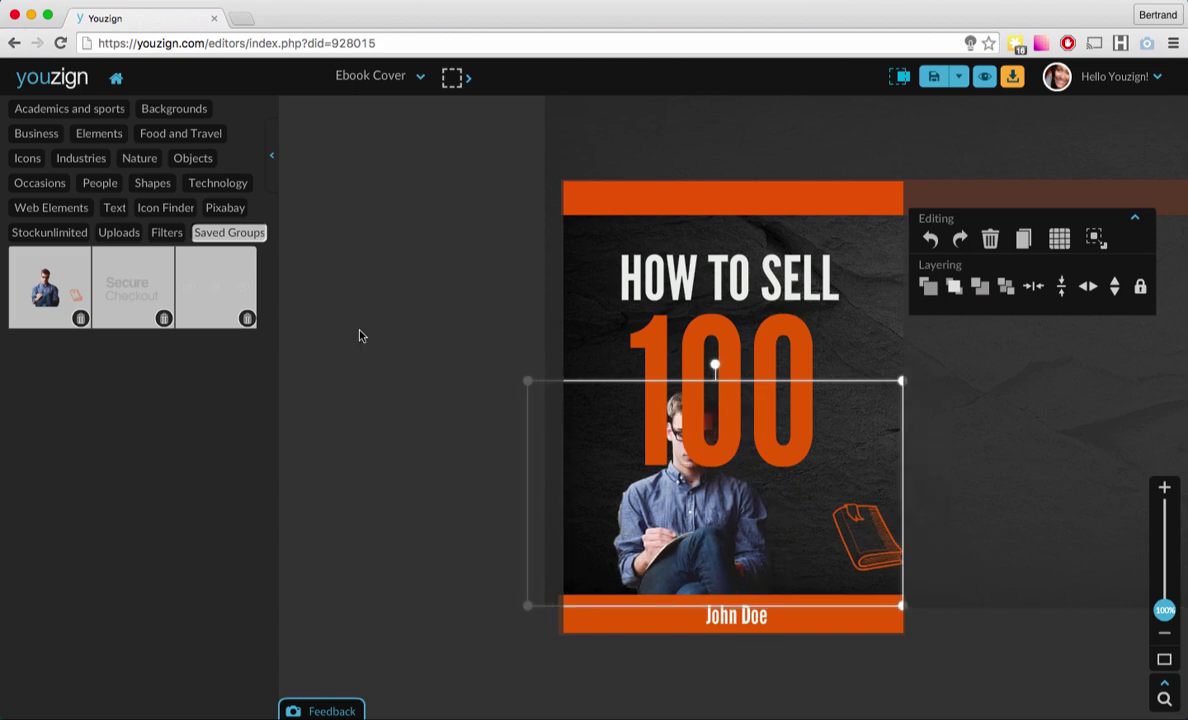
click(166, 232)
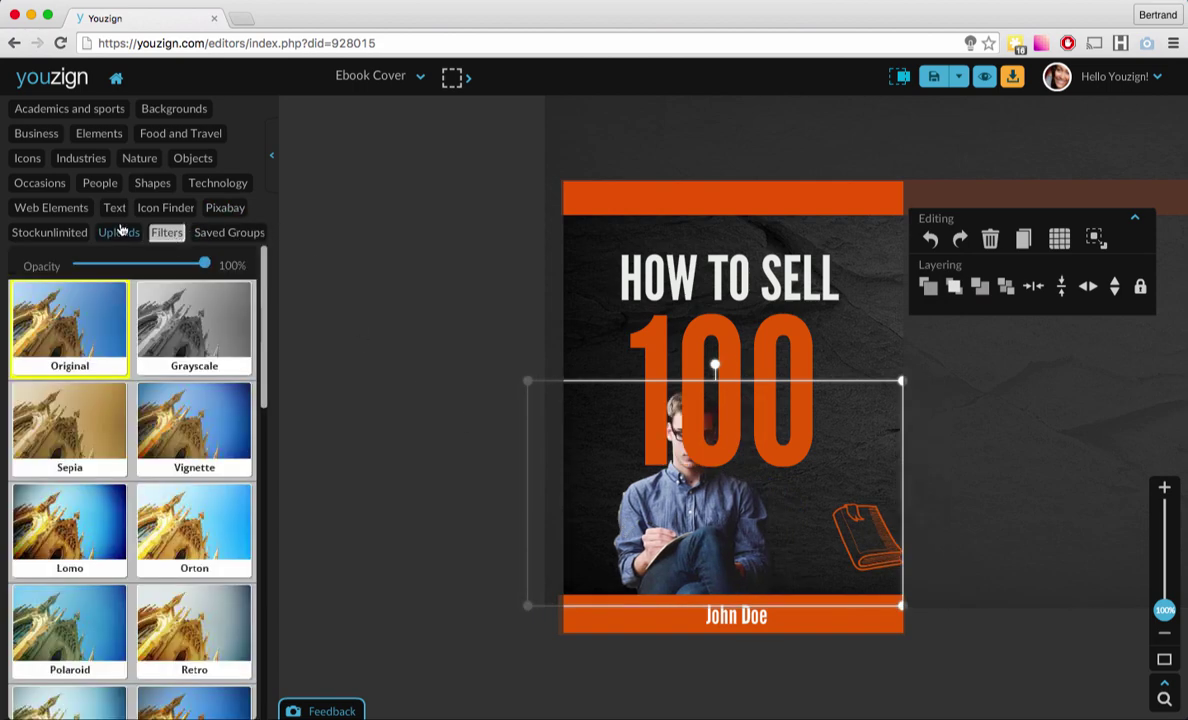
click(119, 232)
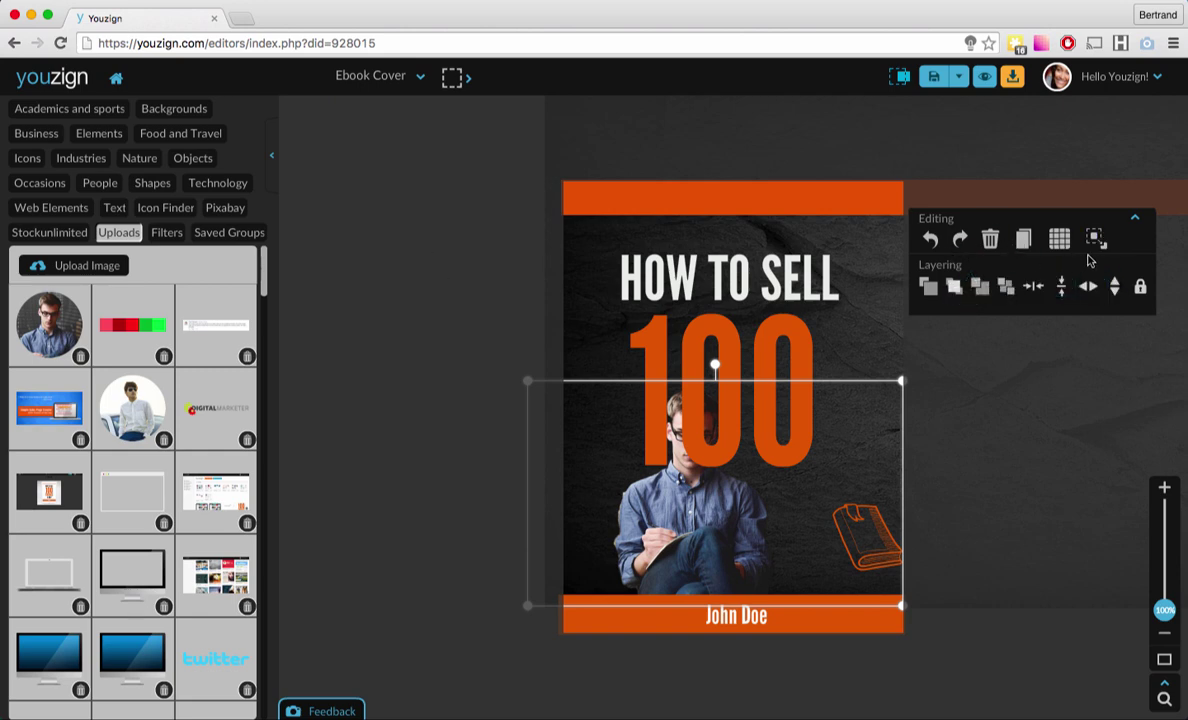
Nudge the 100 text slightly higher and move the man photo a little lower.
click(772, 497)
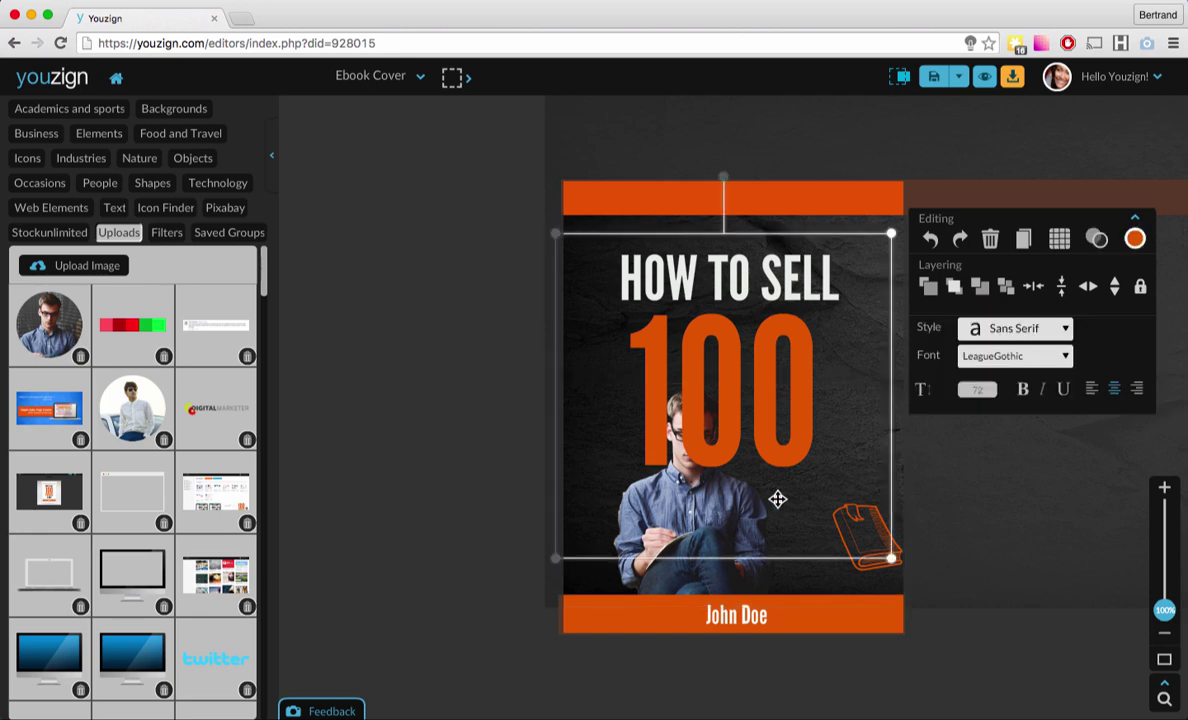
drag(732, 416, 729, 390)
click(683, 546)
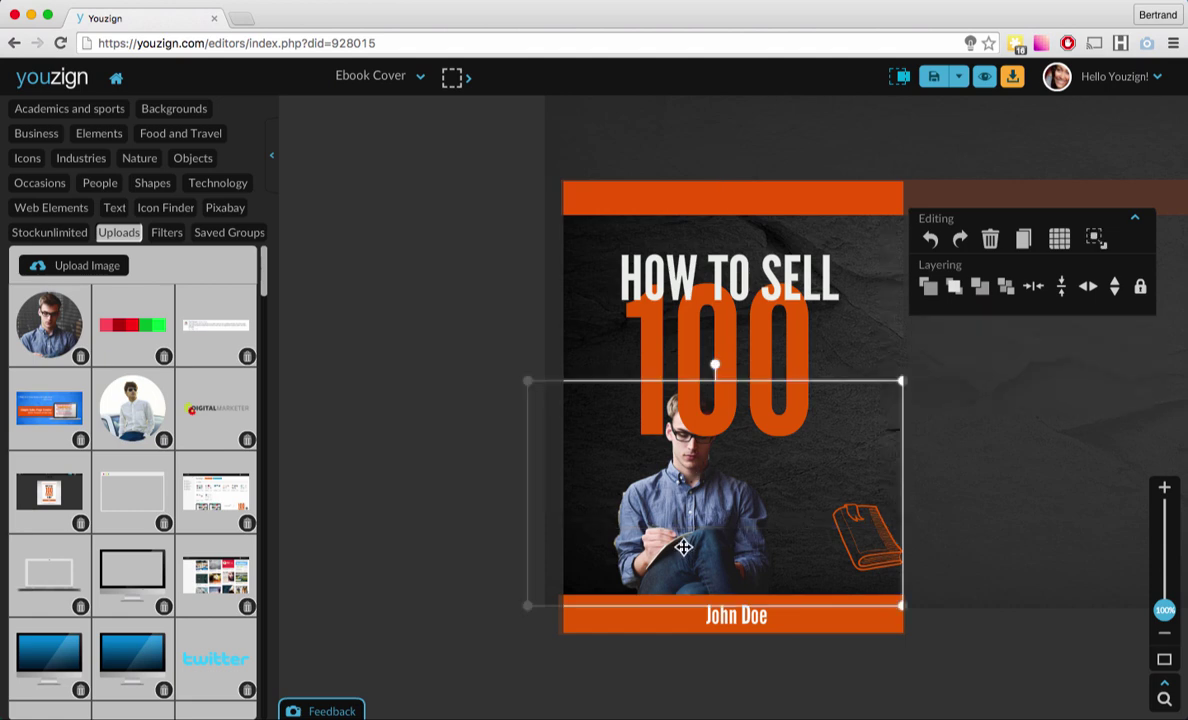
drag(683, 546, 681, 575)
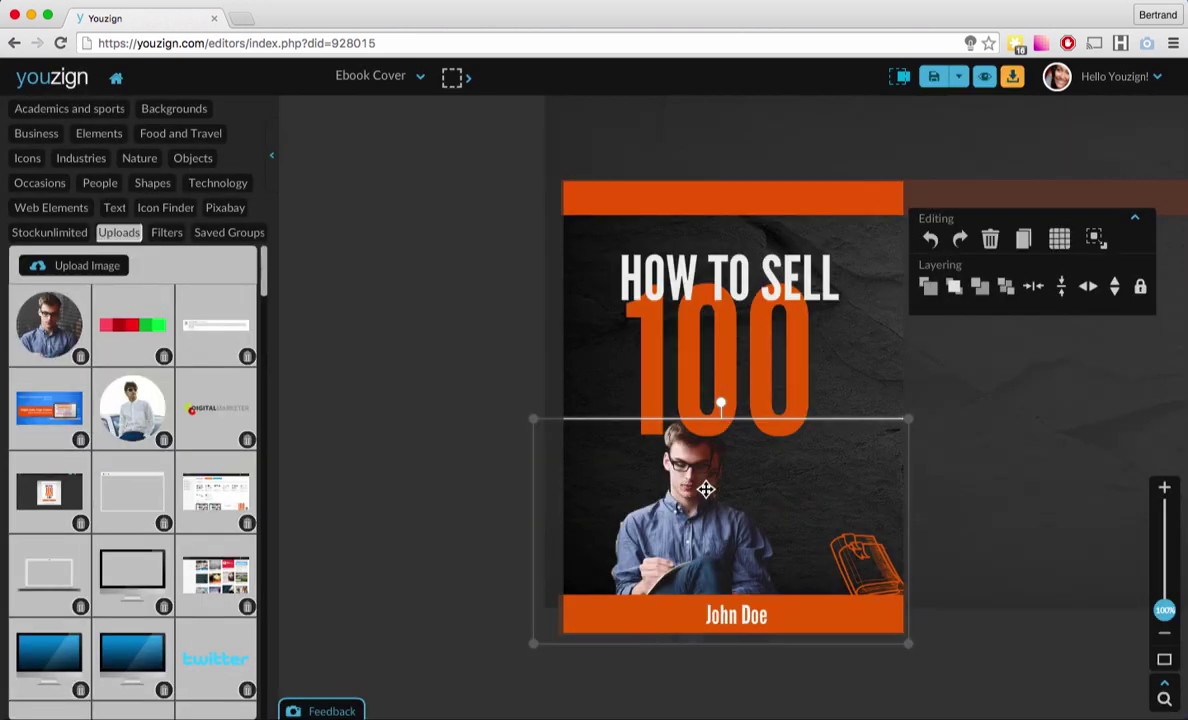
Delete the stray man-and-book copy beside the cover and shift the man photo slightly up-left.
click(731, 438)
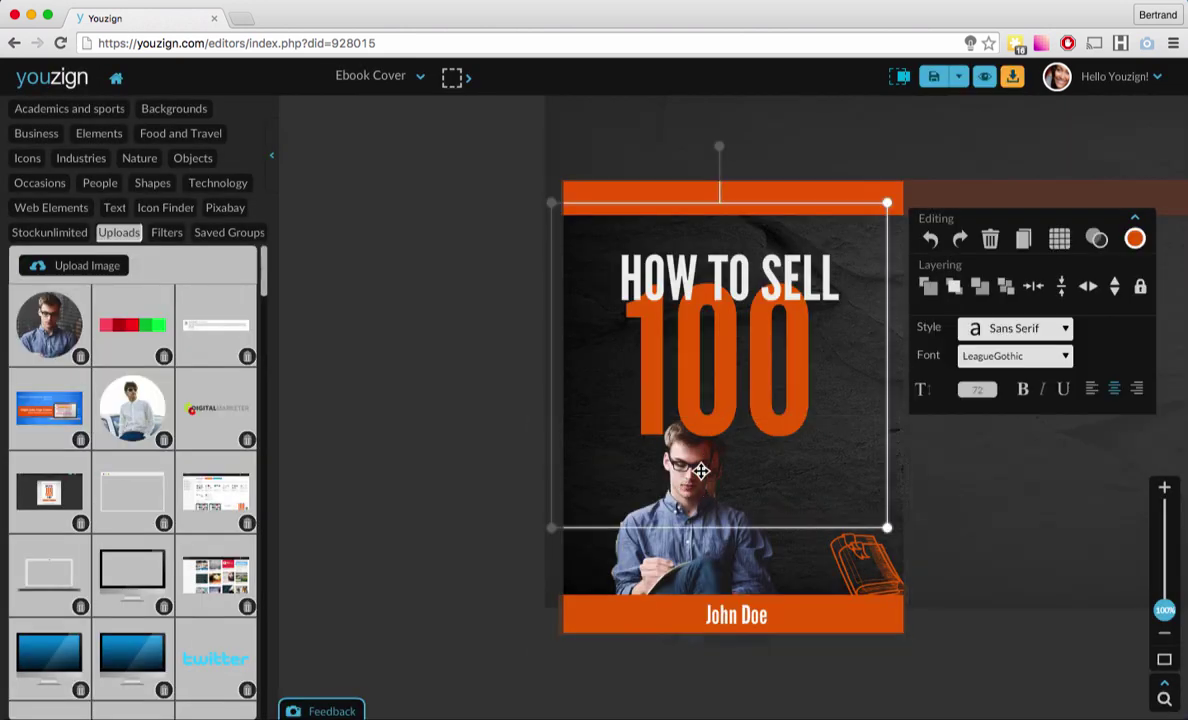
click(690, 569)
drag(690, 569, 402, 420)
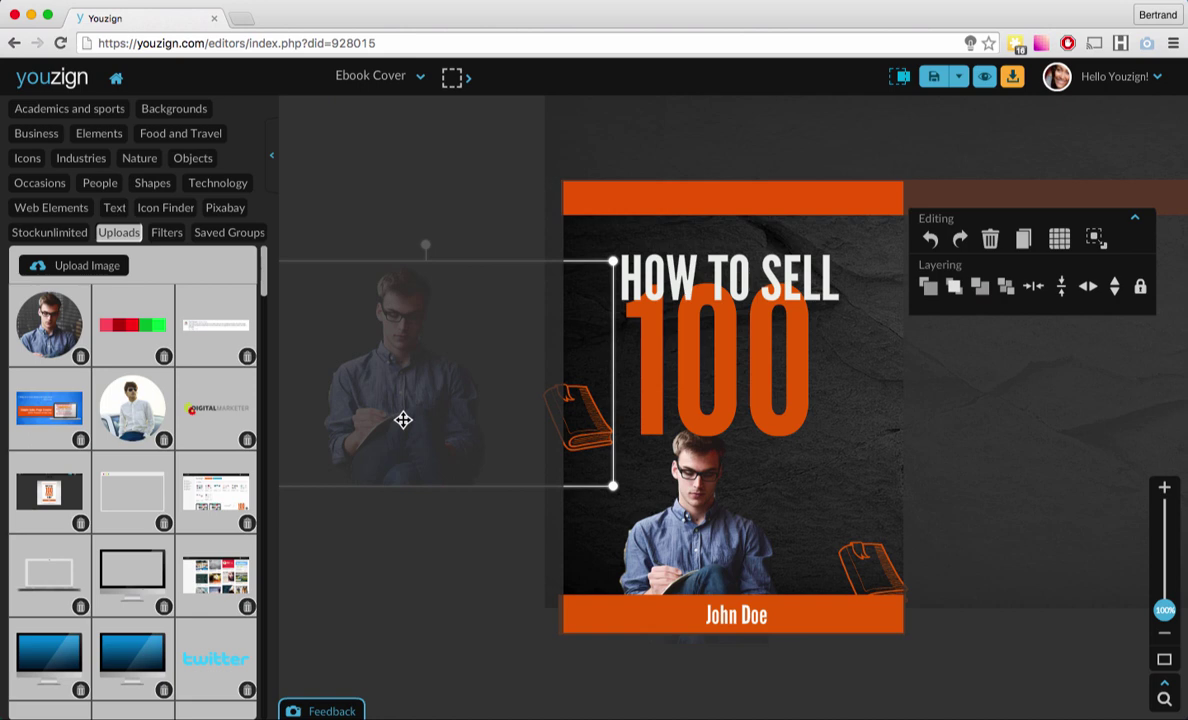
click(990, 239)
drag(727, 540, 708, 459)
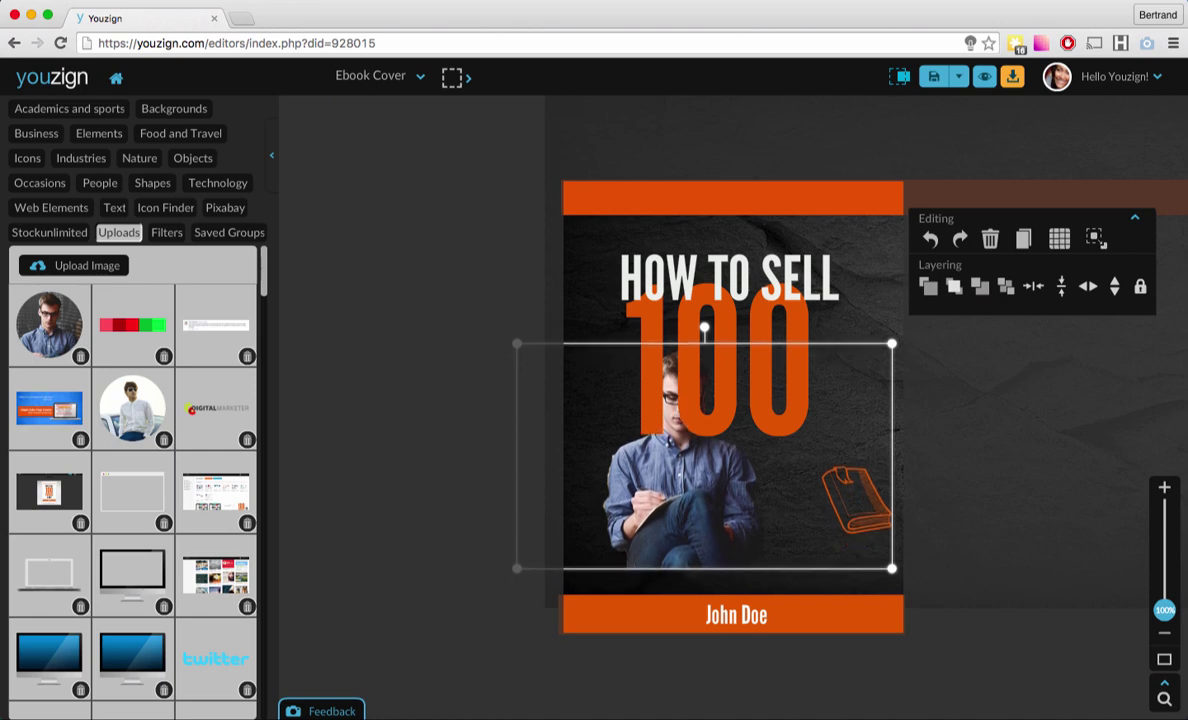